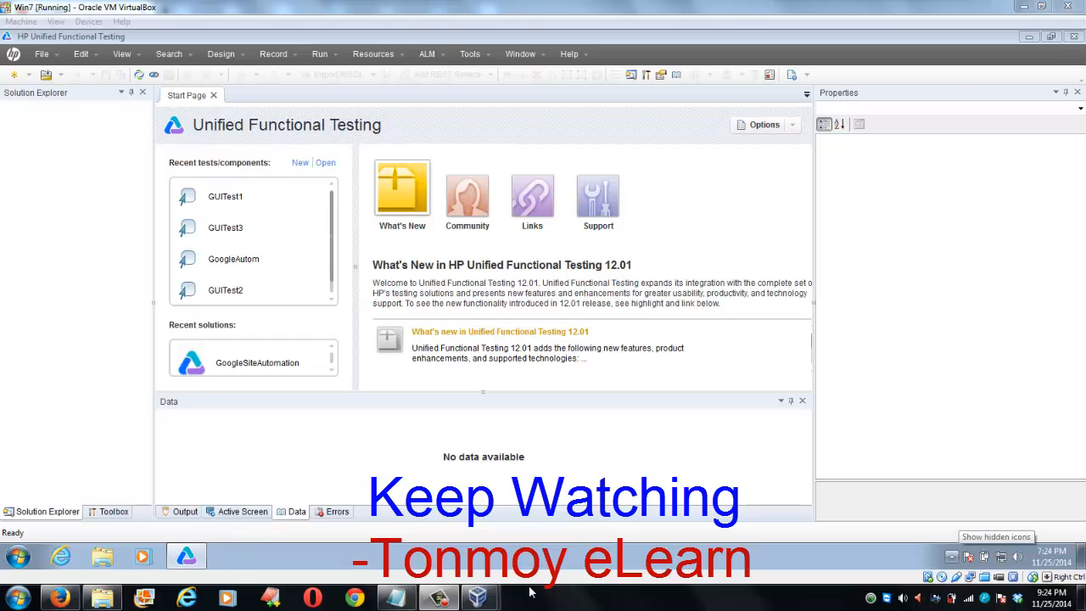
Return from the QTP Terms.txt notes to the Unified Functional Testing window.
{"action": "left_click", "coordinate": [395, 598]}
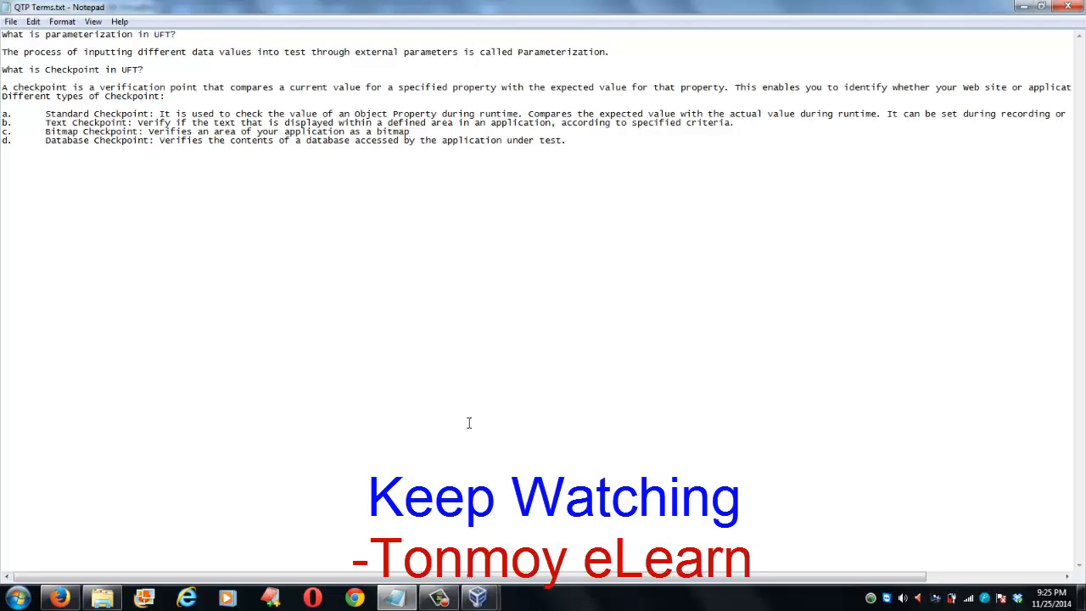
{"action": "left_click", "coordinate": [478, 597]}
{"action": "left_click", "coordinate": [523, 532]}
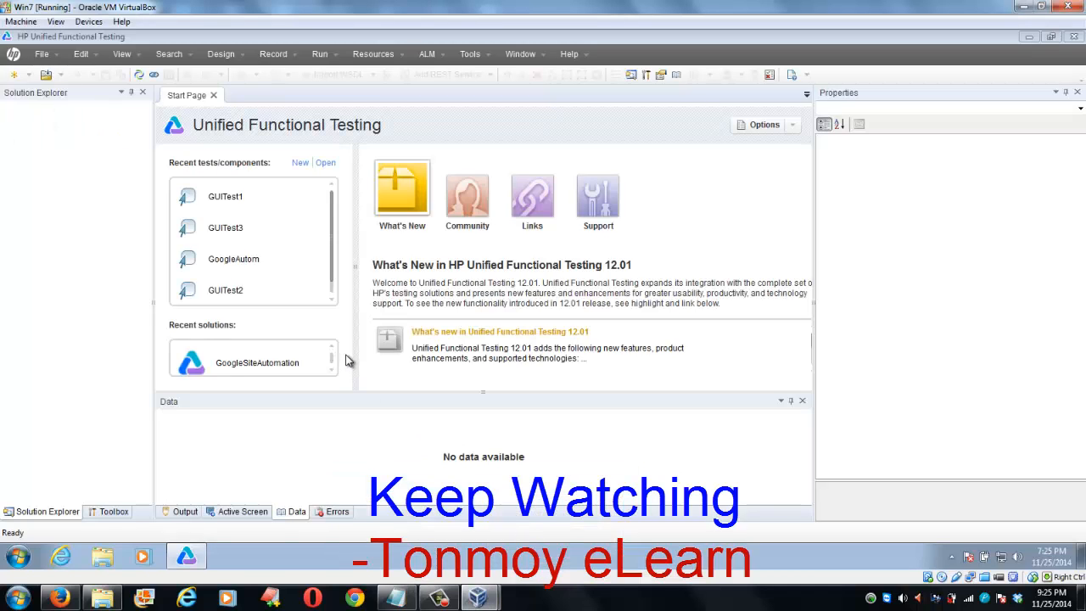
Create a new GUI Test via File > New named ParameterizationAndCheckpoints.
{"action": "left_click", "coordinate": [42, 53]}
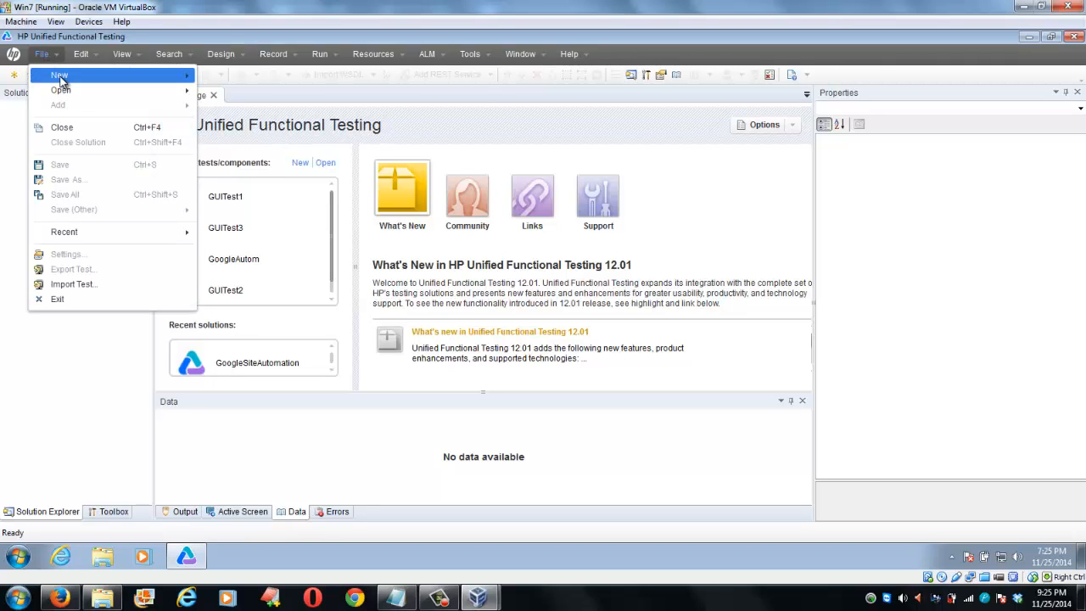
{"action": "mouse_move", "coordinate": [62, 81]}
{"action": "left_click", "coordinate": [257, 83]}
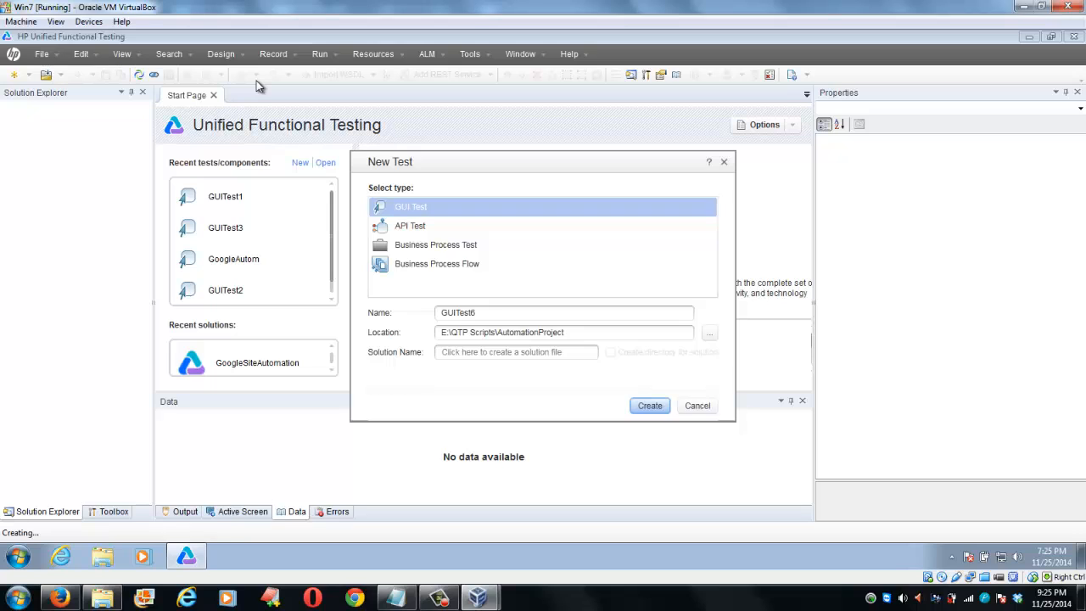
{"action": "left_click", "coordinate": [493, 312]}
{"action": "key", "text": "BackSpace"}
{"action": "key", "text": "BackSpace"}
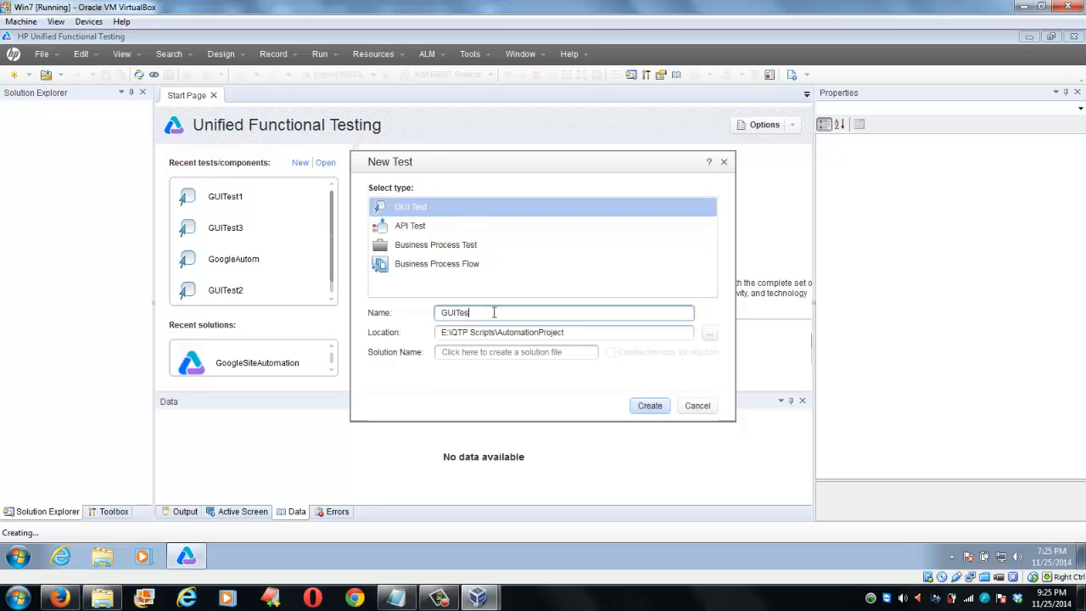
{"action": "key", "text": "BackSpace"}
{"action": "key", "text": "BackSpace"}
{"action": "key", "text": "BackSpace"}
{"action": "key", "text": "BackSpace"}
{"action": "key", "text": "BackSpace"}
{"action": "key", "text": "BackSpace"}
{"action": "type", "text": "Pat"}
{"action": "key", "text": "BackSpace"}
{"action": "type", "text": "rameterizationAndCheckpoints"}
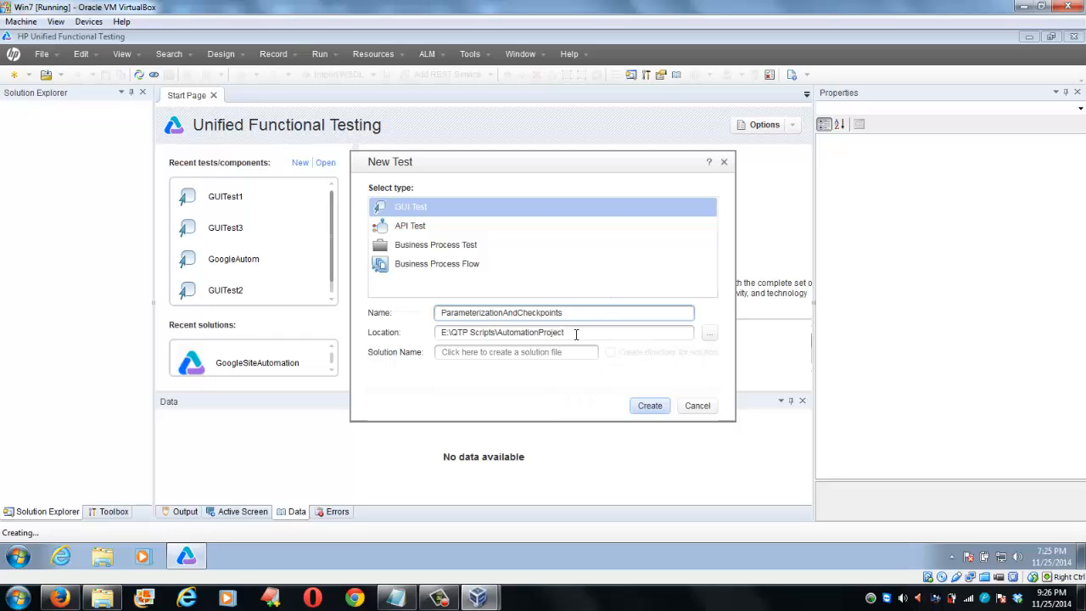
{"action": "left_click", "coordinate": [650, 406]}
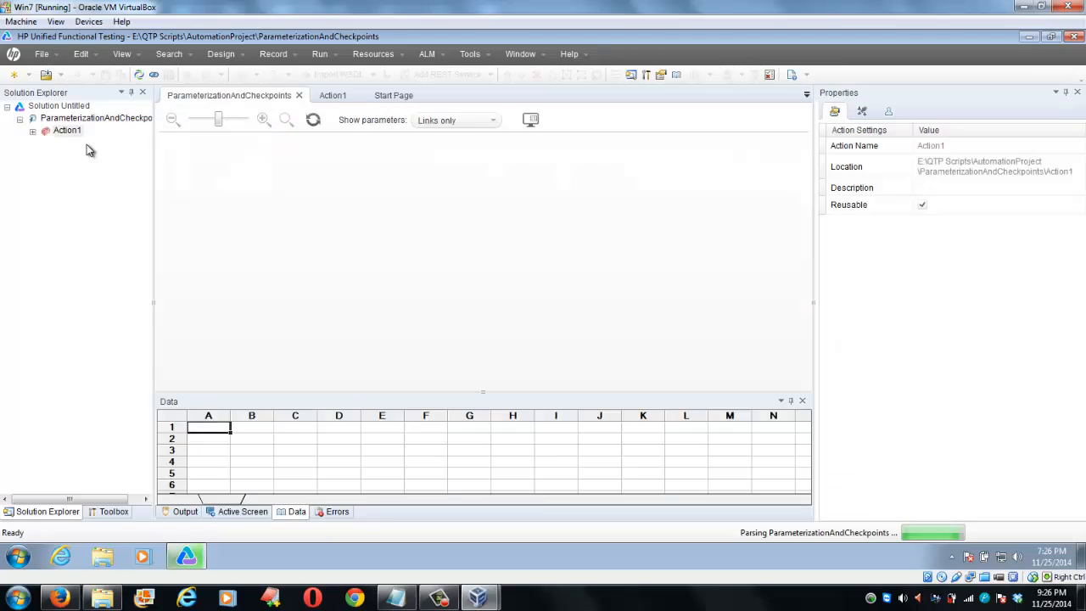
{"action": "left_click", "coordinate": [340, 97]}
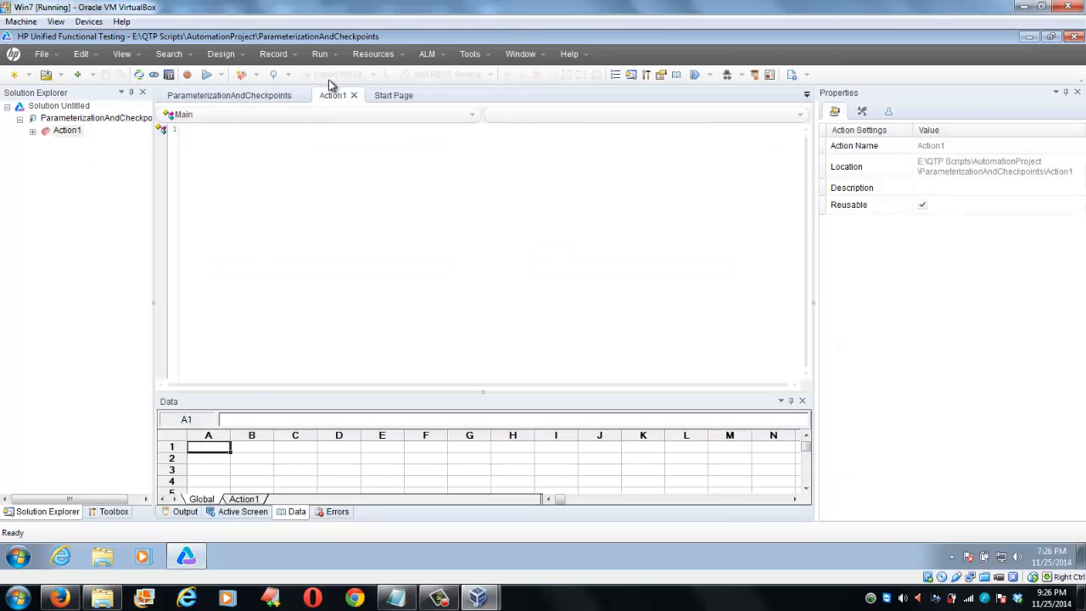
{"action": "left_click", "coordinate": [276, 56]}
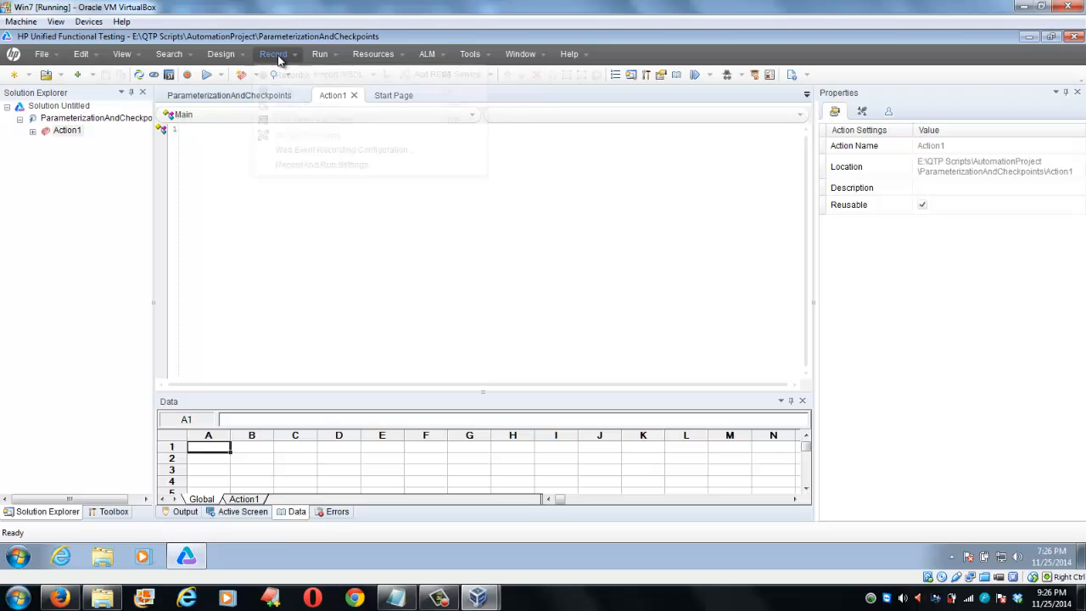
{"action": "left_click", "coordinate": [295, 164]}
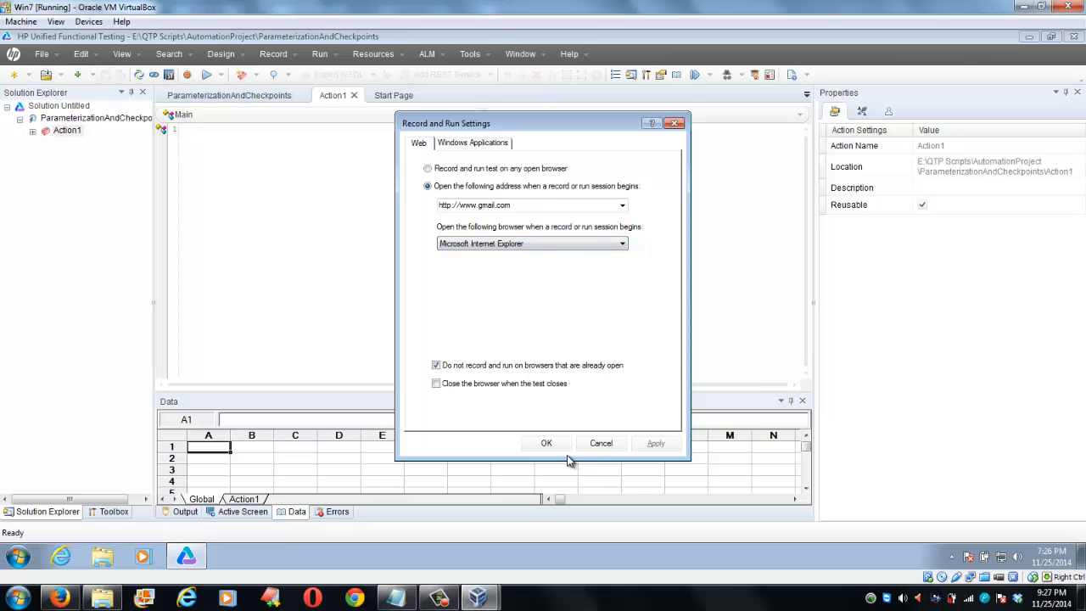
{"action": "left_click", "coordinate": [543, 443]}
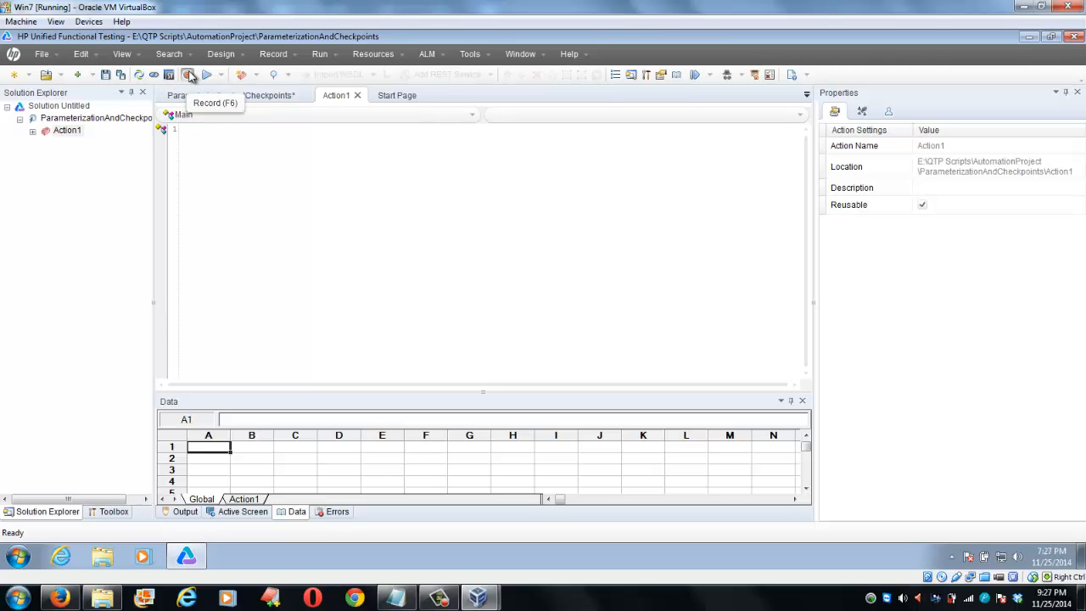
Record a Gmail sign-in with the account username and password, then close the browser.
{"action": "left_click", "coordinate": [188, 74]}
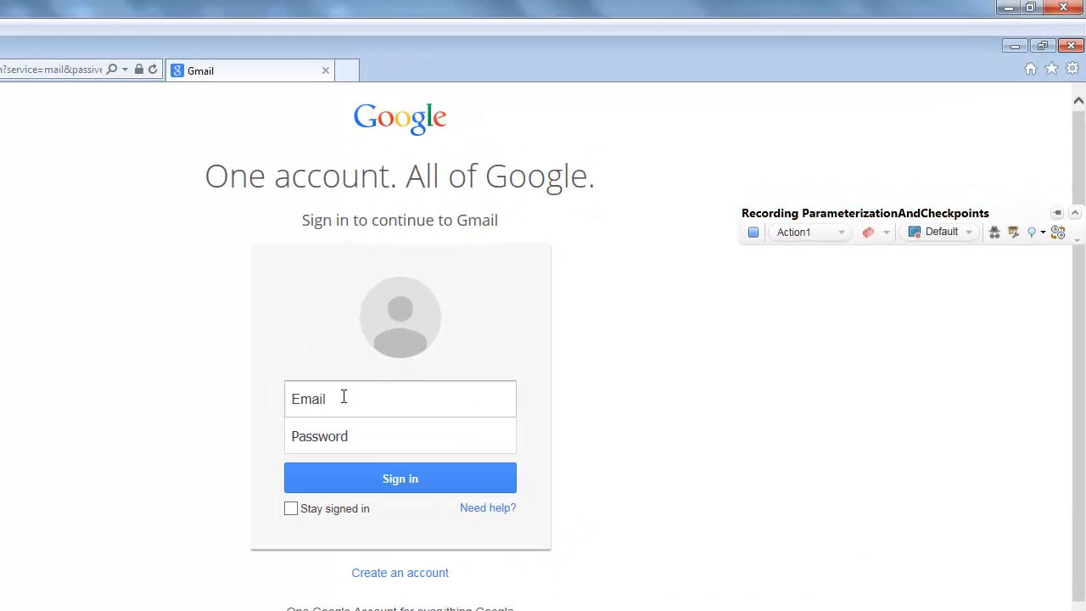
{"action": "left_click", "coordinate": [343, 397]}
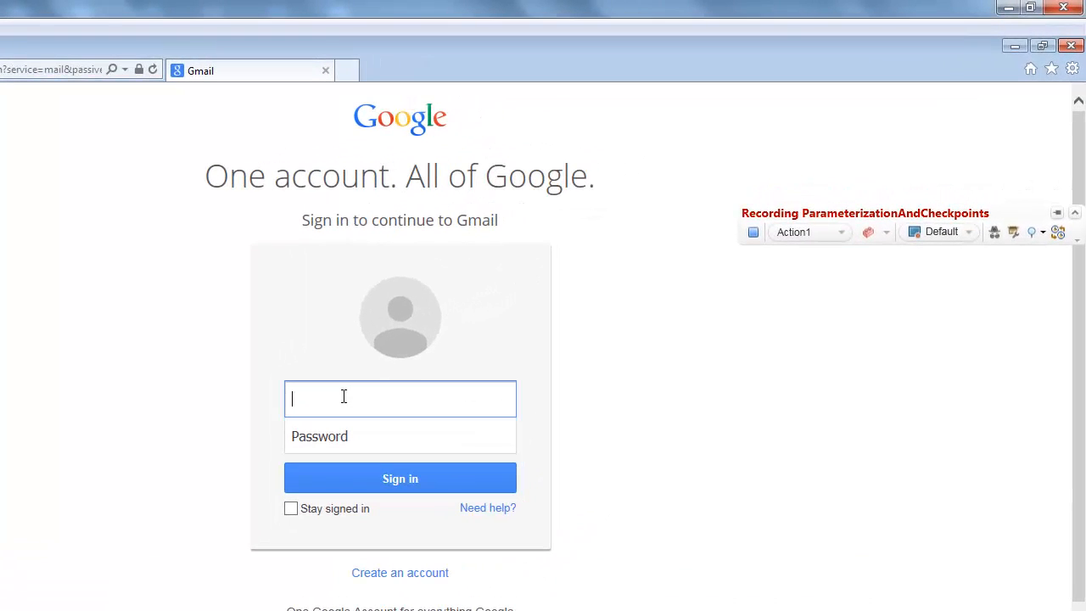
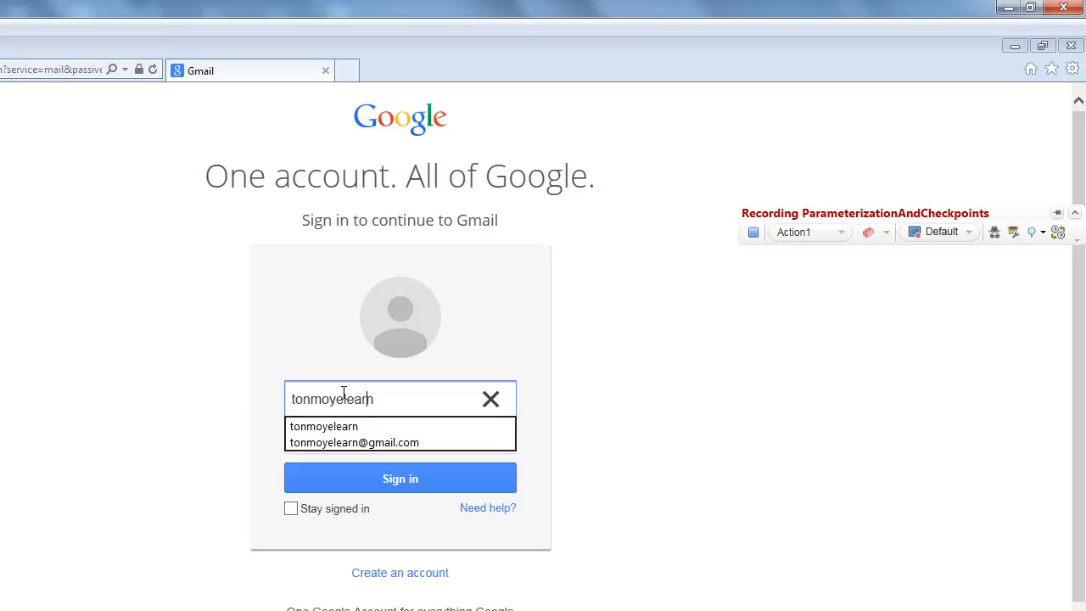
{"action": "left_click", "coordinate": [399, 427]}
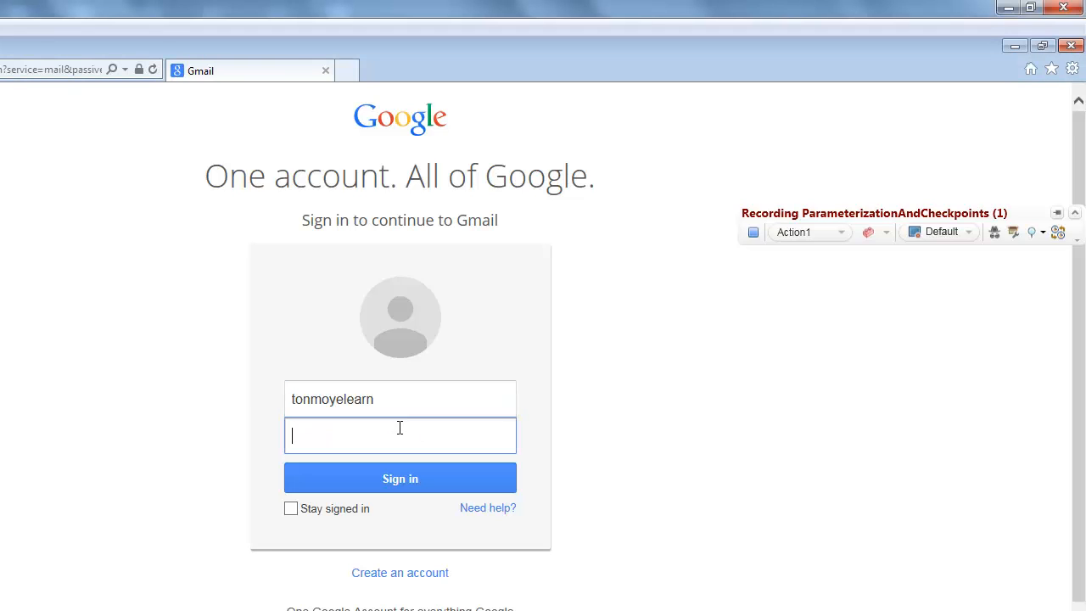
{"action": "type", "text": "•••••••••••"}
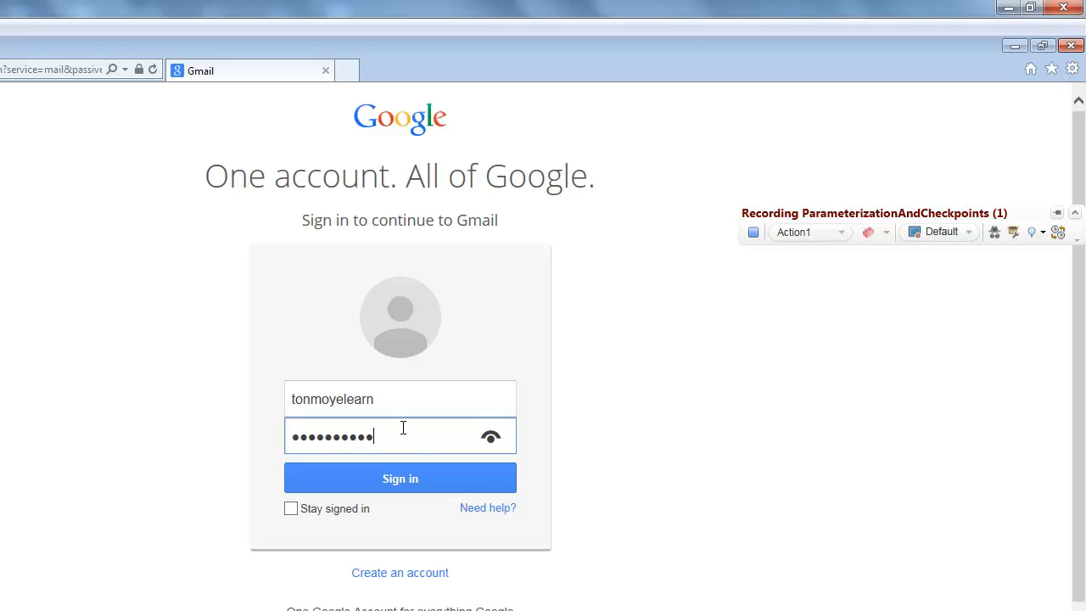
{"action": "left_click", "coordinate": [414, 477]}
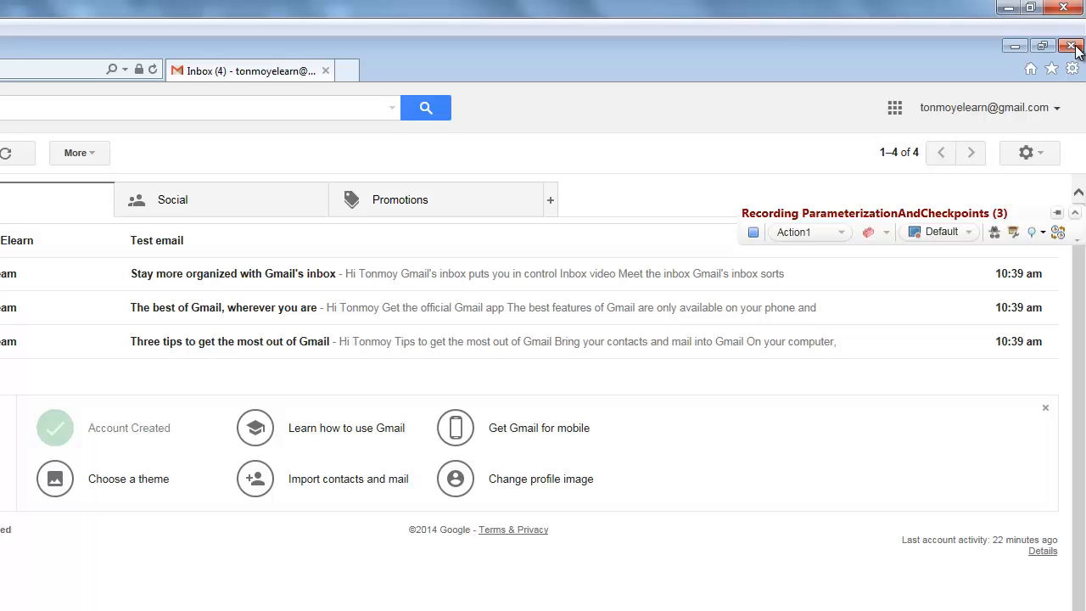
{"action": "left_click", "coordinate": [1070, 46]}
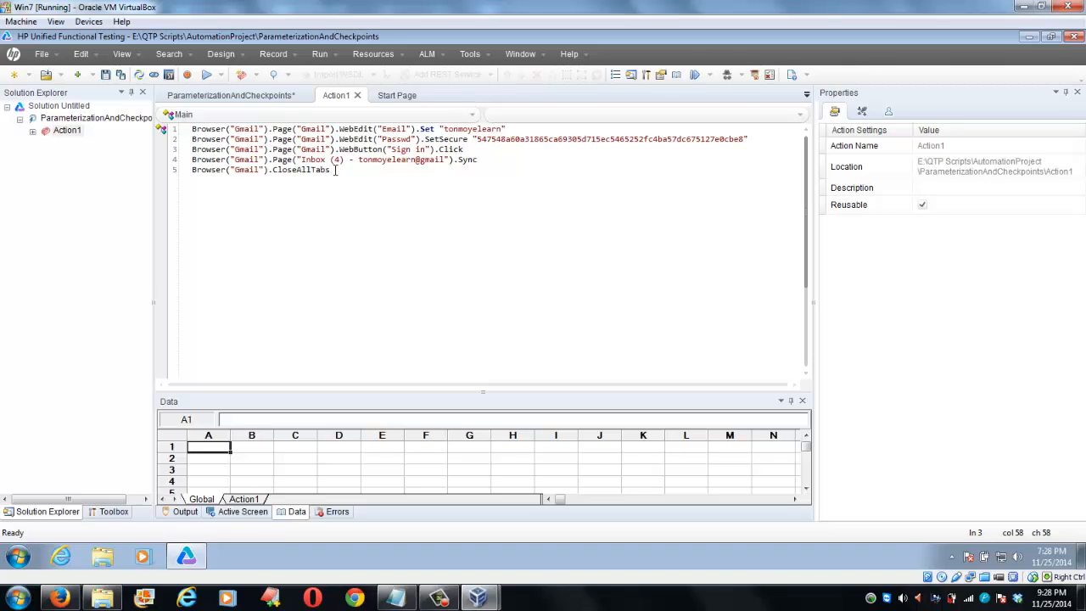
Place the caret at the end of line 4 of the recorded Action1 script.
{"action": "left_click", "coordinate": [480, 161]}
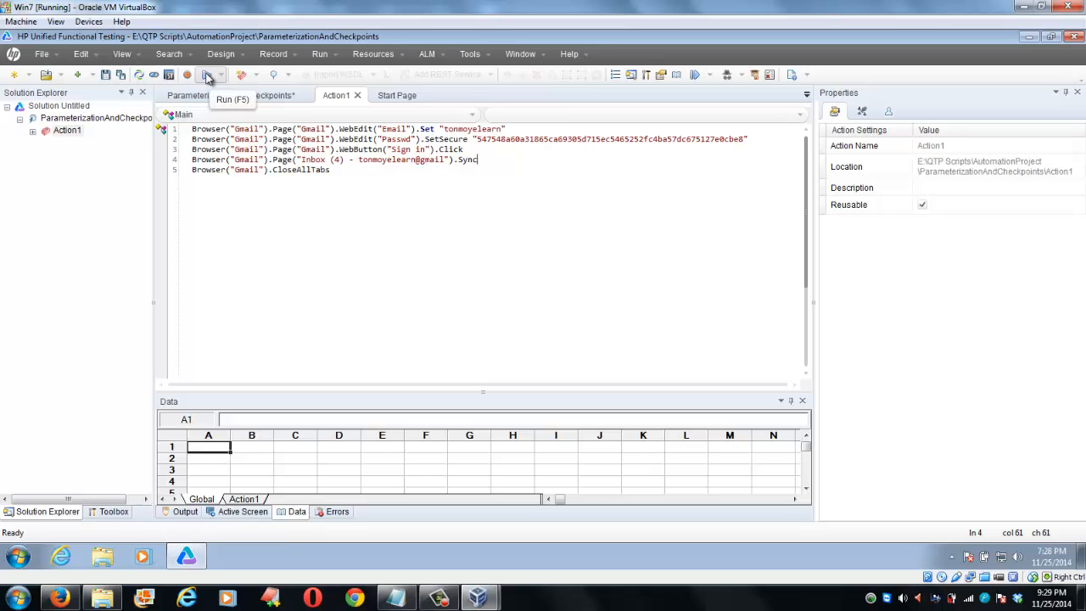
Run the ParameterizationAndCheckpoints test and confirm the Run dialog to produce Res1.
{"action": "left_click", "coordinate": [207, 77]}
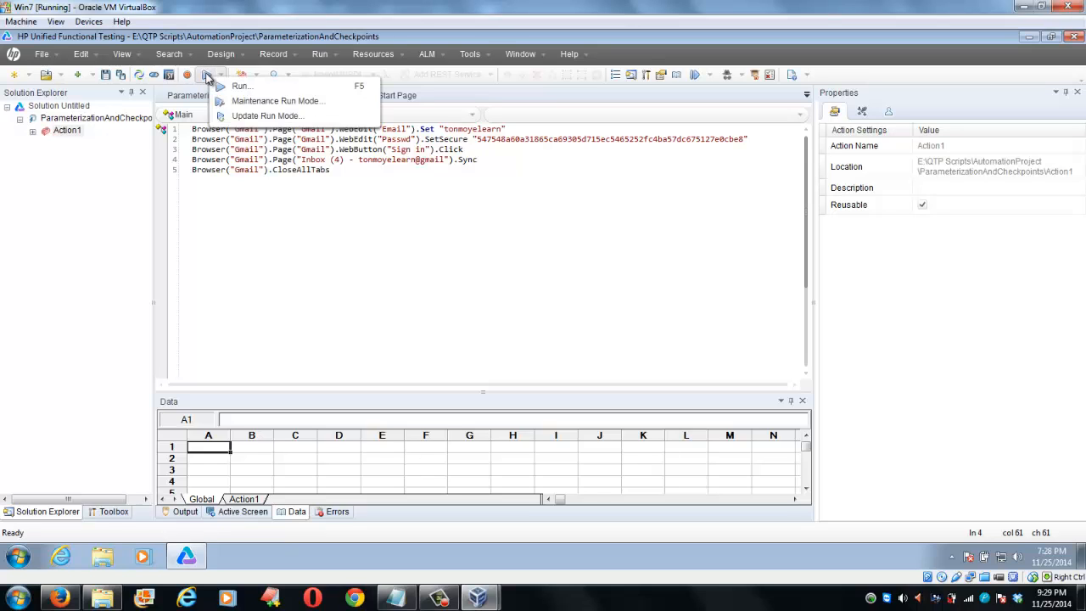
{"action": "left_click", "coordinate": [623, 332]}
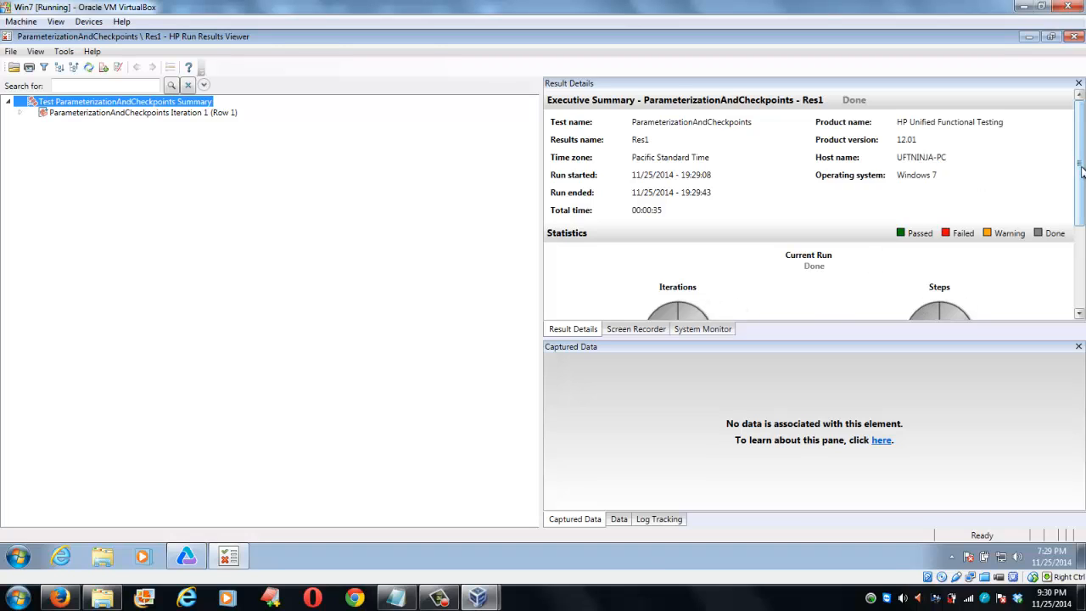
Scroll to the Res1 Statistics charts, then close the Run Results Viewer.
{"action": "left_click_drag", "start_coordinate": [1081, 223], "coordinate": [1077, 278]}
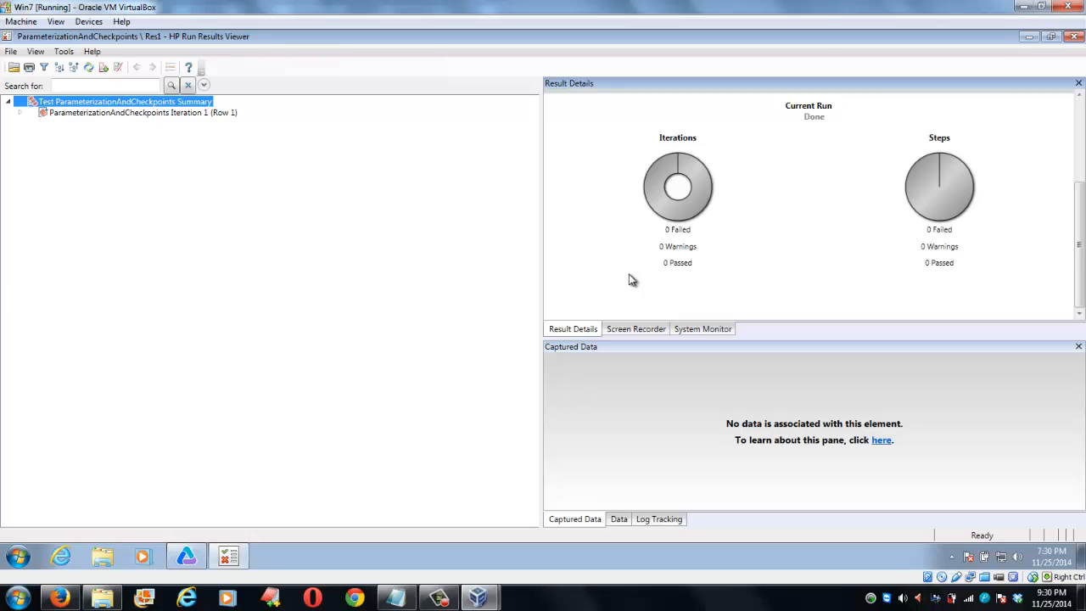
{"action": "left_click", "coordinate": [1072, 40]}
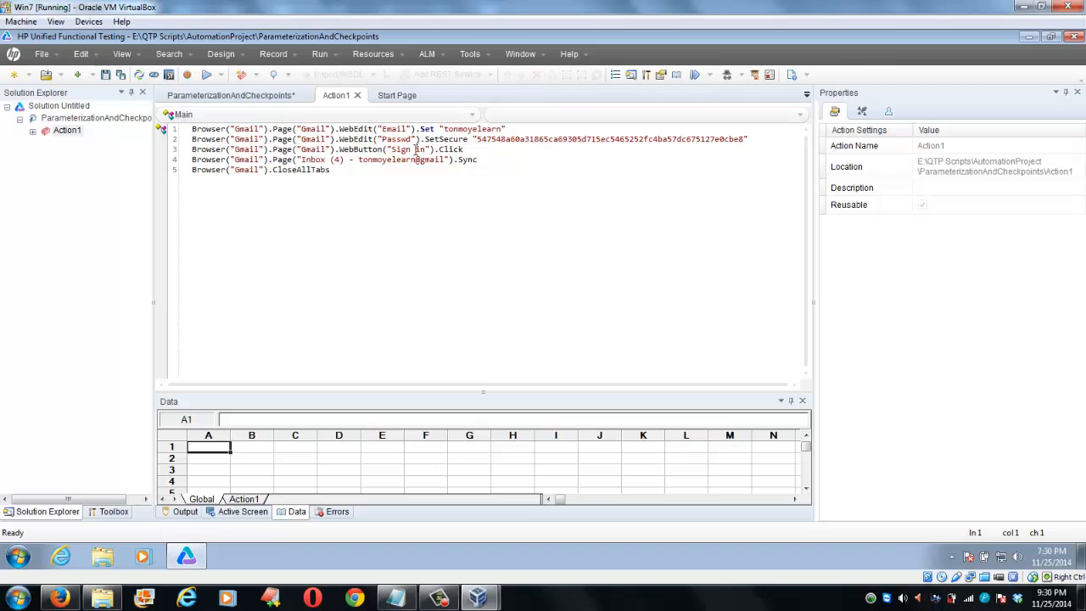
Change line 2 from SetSecure to Set, replacing the encrypted string with the plain-text password.
{"action": "left_click", "coordinate": [466, 139]}
{"action": "key", "text": "BackSpace"}
{"action": "key", "text": "BackSpace"}
{"action": "key", "text": "BackSpace"}
{"action": "key", "text": "BackSpace"}
{"action": "key", "text": "BackSpace"}
{"action": "key", "text": "BackSpace"}
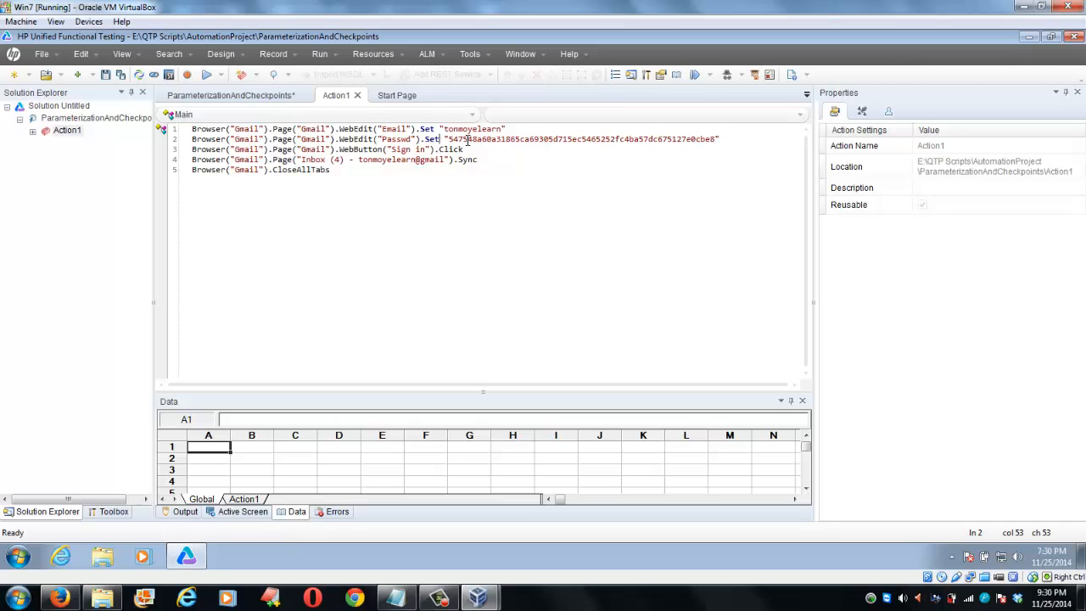
{"action": "key", "text": "Right"}
{"action": "key", "text": "shift+Right"}
{"action": "key", "text": "shift+Right"}
{"action": "key", "text": "shift+Right"}
{"action": "key", "text": "shift+Right"}
{"action": "key", "text": "shift+Right"}
{"action": "key", "text": "shift+Right"}
{"action": "key", "text": "shift+Right"}
{"action": "key", "text": "shift+Right"}
{"action": "key", "text": "shift+Right"}
{"action": "key", "text": "shift+Right"}
{"action": "key", "text": "shift+Right"}
{"action": "key", "text": "shift+Right"}
{"action": "key", "text": "shift+Right"}
{"action": "key", "text": "shift+Right"}
{"action": "key", "text": "shift+Right"}
{"action": "key", "text": "shift+Right"}
{"action": "key", "text": "shift+Right"}
{"action": "key", "text": "shift+Right"}
{"action": "key", "text": "shift+Right"}
{"action": "key", "text": "shift+Right"}
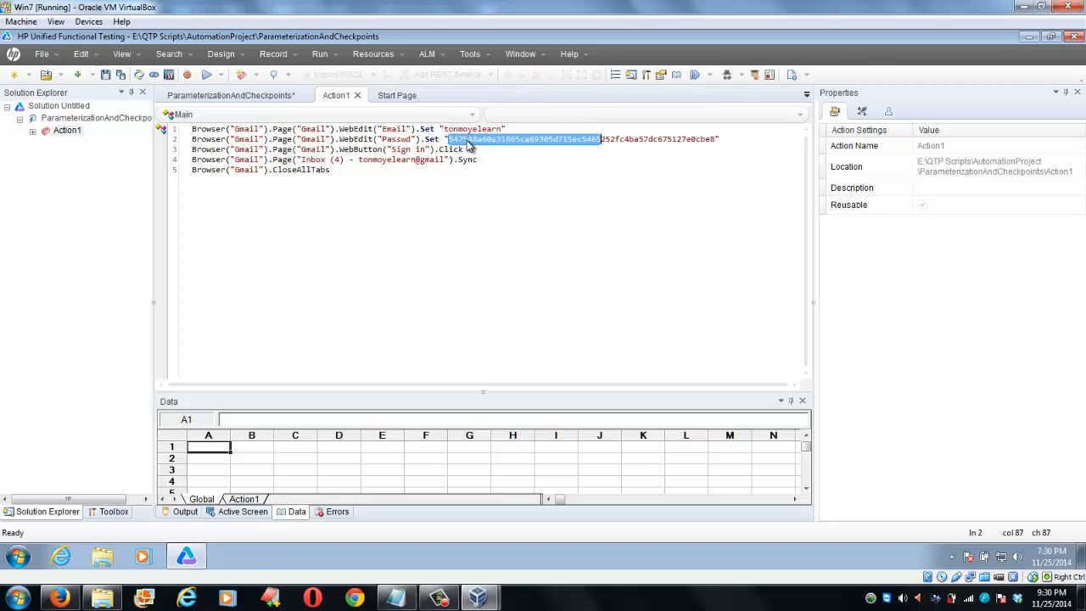
{"action": "key", "text": "shift+Right"}
{"action": "key", "text": "shift+Right"}
{"action": "key", "text": "shift+Right"}
{"action": "key", "text": "shift+Right"}
{"action": "key", "text": "shift+Right"}
{"action": "key", "text": "shift+Right"}
{"action": "key", "text": "shift+Right"}
{"action": "key", "text": "shift+Right"}
{"action": "key", "text": "shift+Right"}
{"action": "key", "text": "shift+Right"}
{"action": "key", "text": "shift+Right"}
{"action": "key", "text": "shift+Right"}
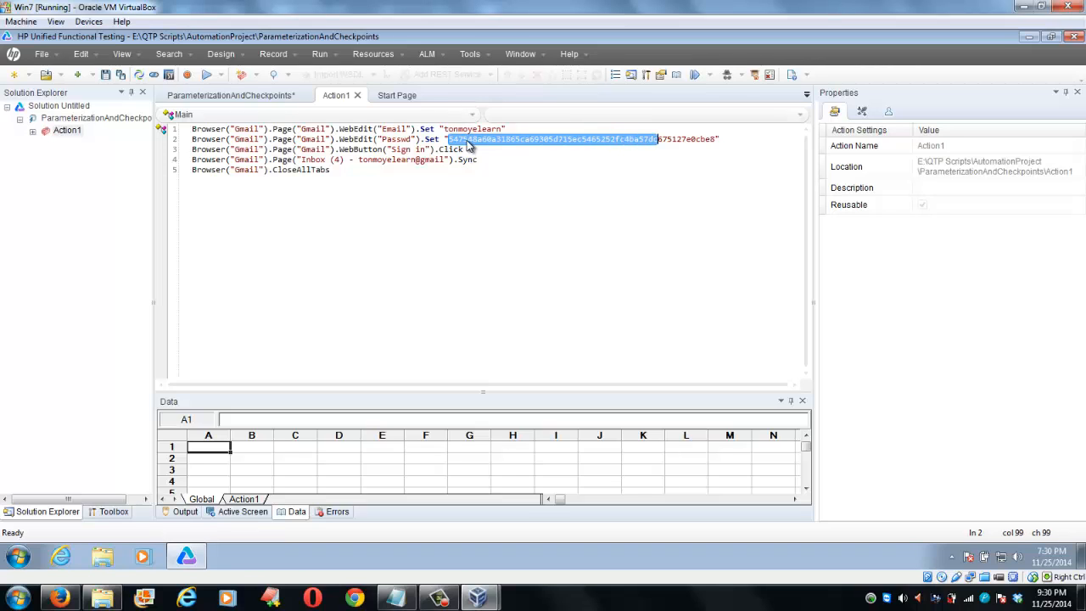
{"action": "key", "text": "shift+Right"}
{"action": "key", "text": "shift+Right"}
{"action": "key", "text": "shift+Right"}
{"action": "key", "text": "shift+Right"}
{"action": "key", "text": "shift+Right"}
{"action": "key", "text": "shift+Right"}
{"action": "key", "text": "shift+Right"}
{"action": "key", "text": "shift+Right"}
{"action": "key", "text": "shift+Right"}
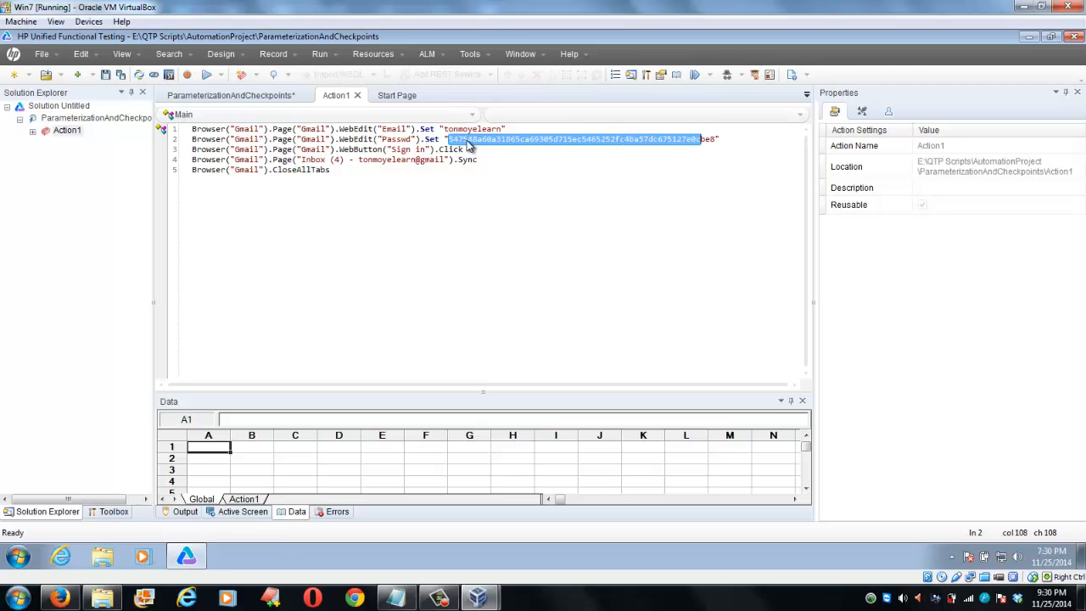
{"action": "key", "text": "shift+Right"}
{"action": "key", "text": "shift+Right"}
{"action": "key", "text": "shift+Right"}
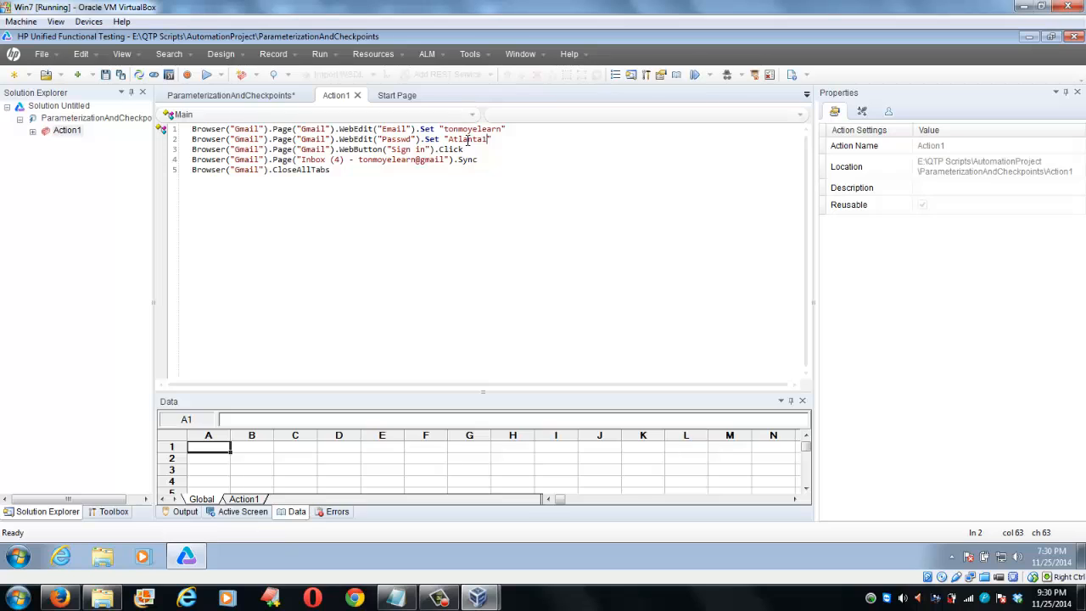
Save the edited Action1 script.
{"action": "left_click", "coordinate": [331, 180]}
{"action": "left_click", "coordinate": [121, 76]}
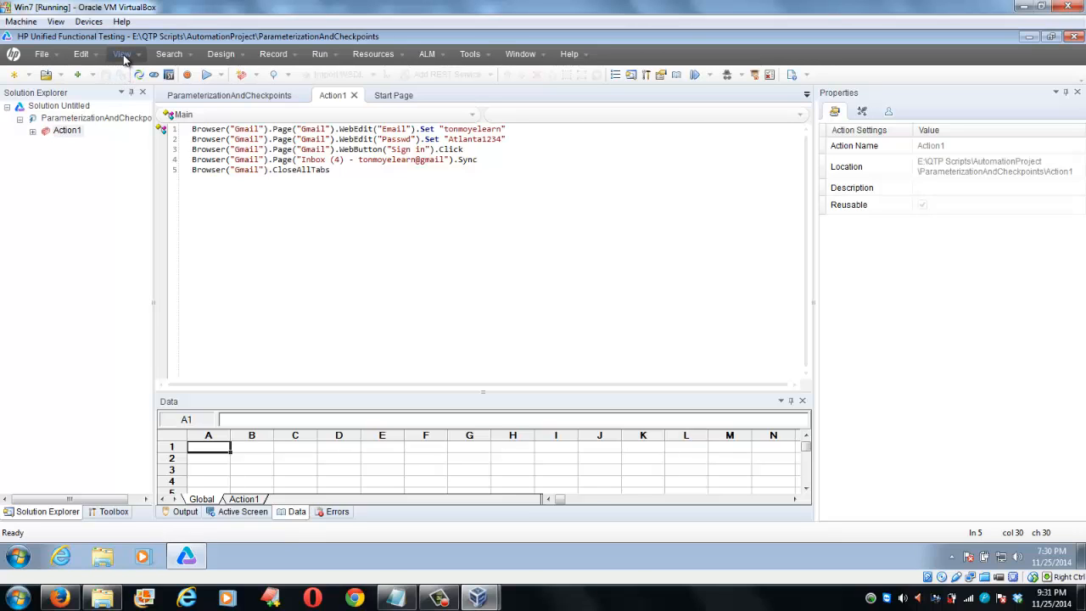
{"action": "left_click", "coordinate": [123, 55]}
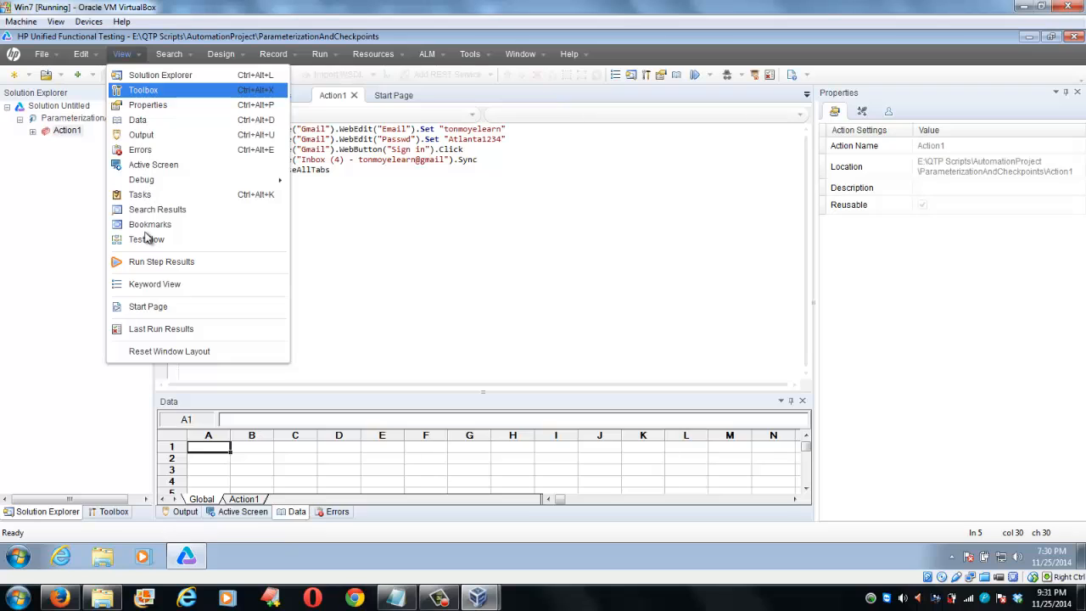
Switch Action1 to Keyword View, then to Editor, and back to Keyword View.
{"action": "left_click", "coordinate": [153, 291]}
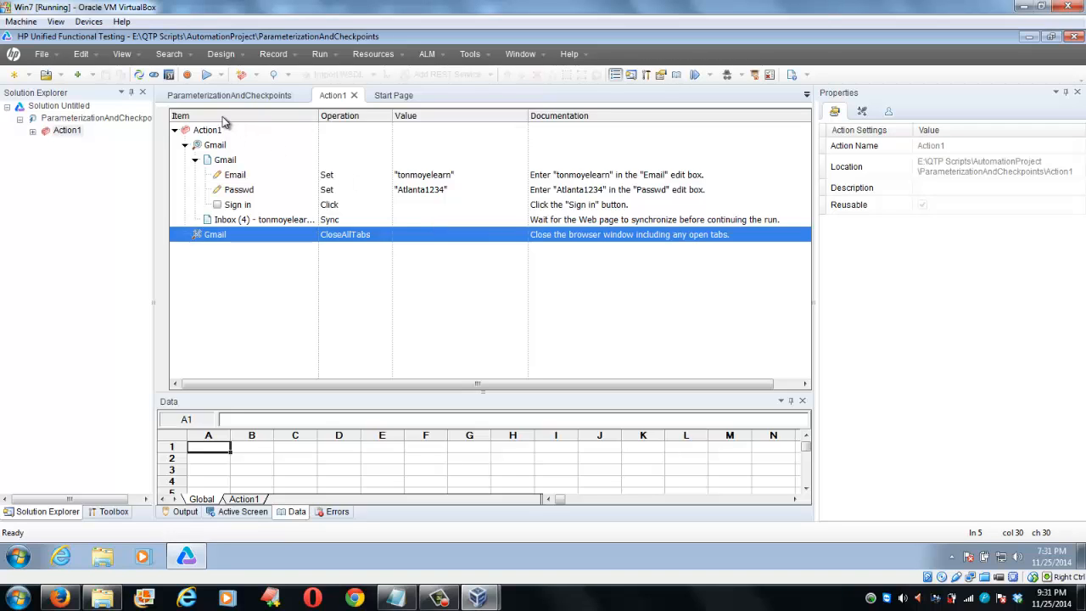
{"action": "left_click", "coordinate": [121, 55]}
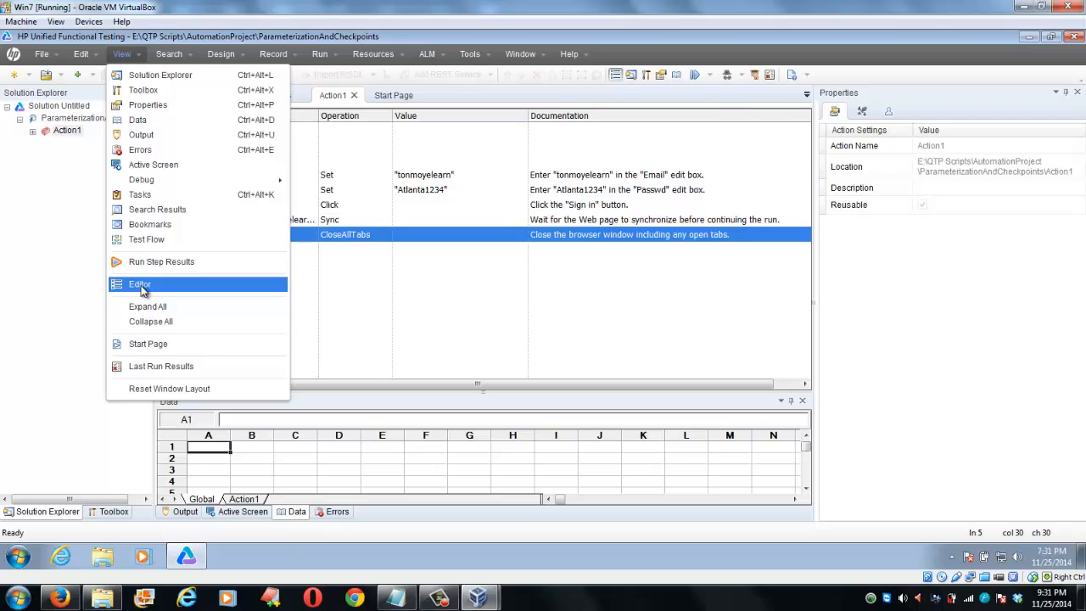
{"action": "left_click", "coordinate": [141, 285]}
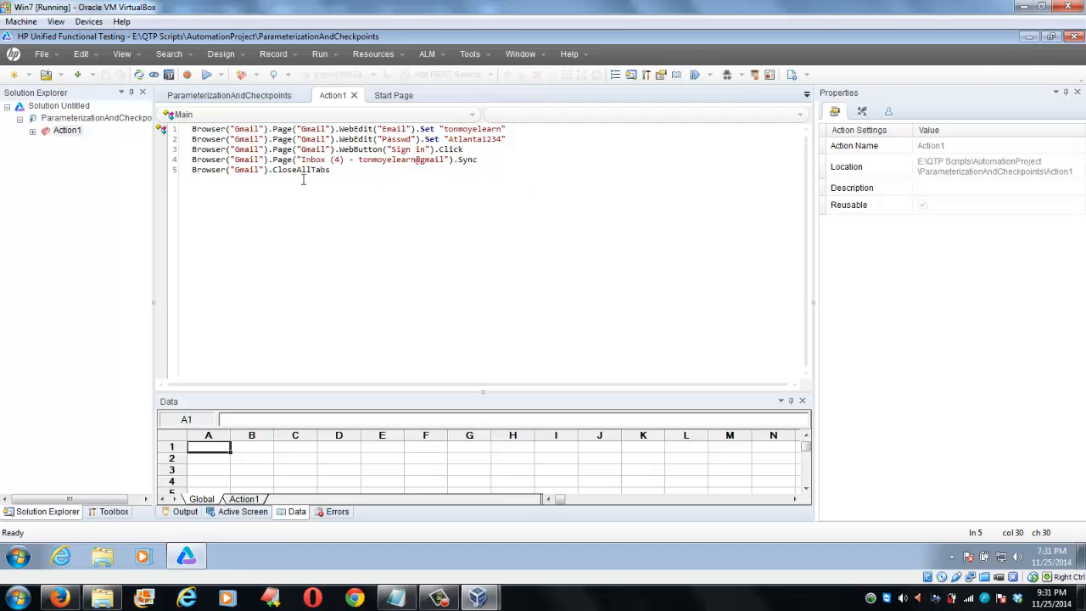
{"action": "left_click", "coordinate": [127, 56]}
{"action": "left_click", "coordinate": [151, 285]}
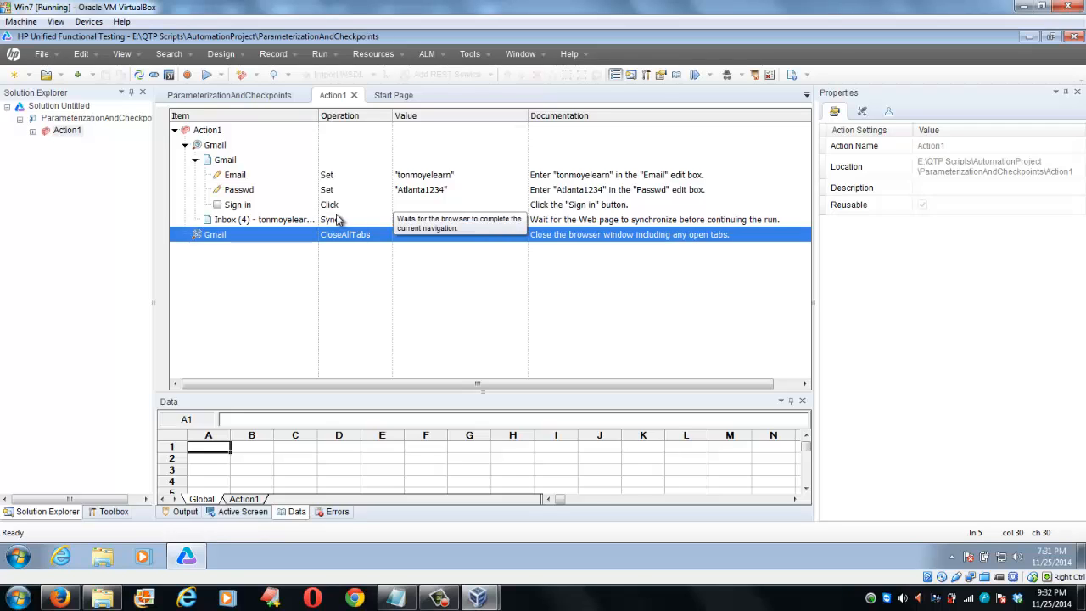
In the Editor, duplicate the five login lines below the originals as lines 7–11.
{"action": "left_click", "coordinate": [124, 53]}
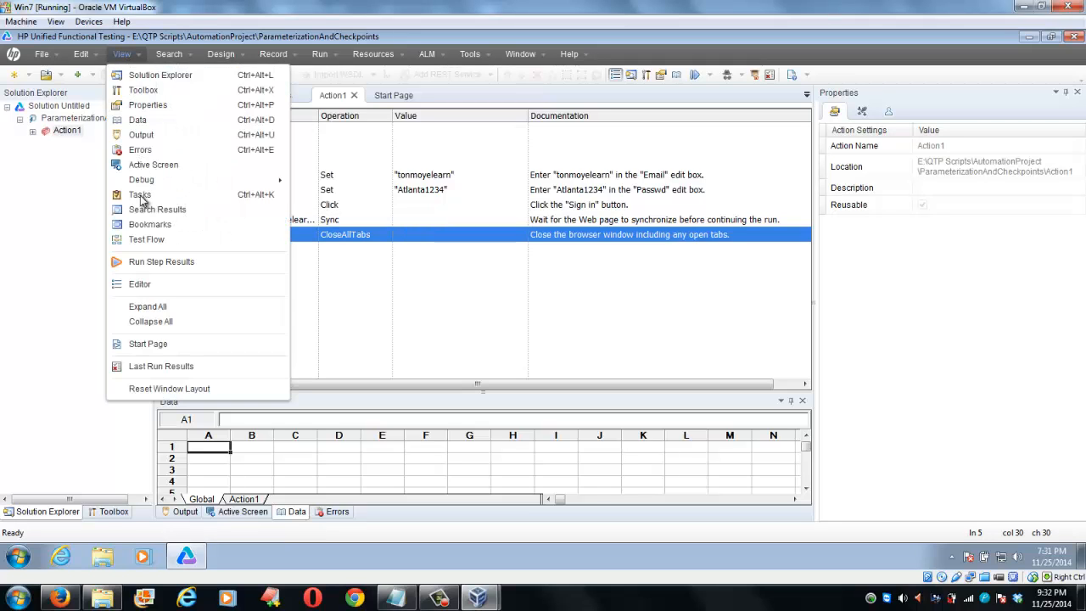
{"action": "left_click", "coordinate": [139, 283]}
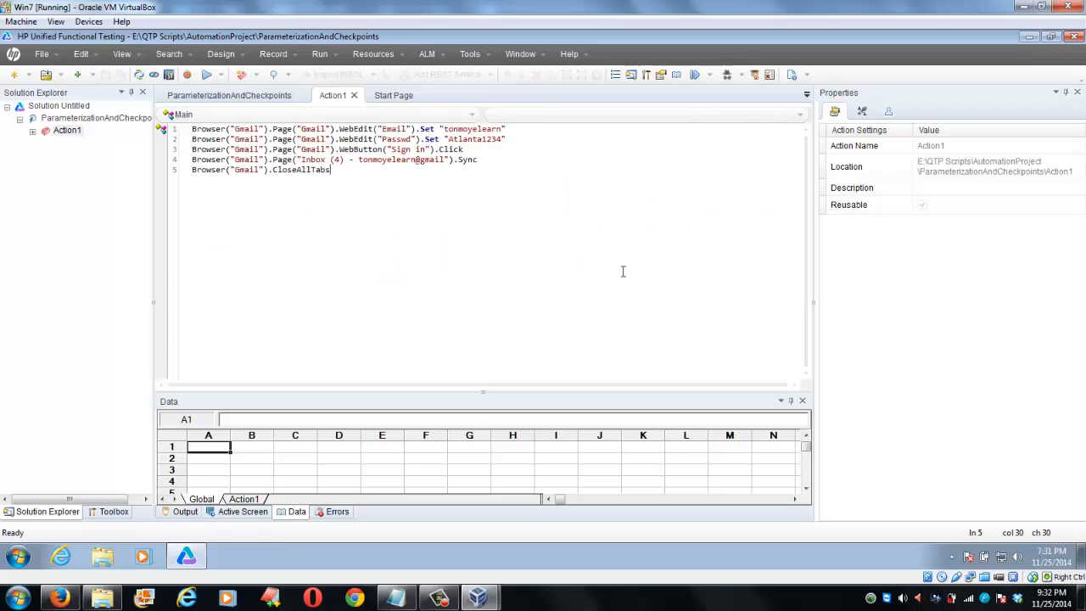
{"action": "left_click_drag", "start_coordinate": [332, 169], "coordinate": [185, 115]}
{"action": "key", "text": "ctrl+c"}
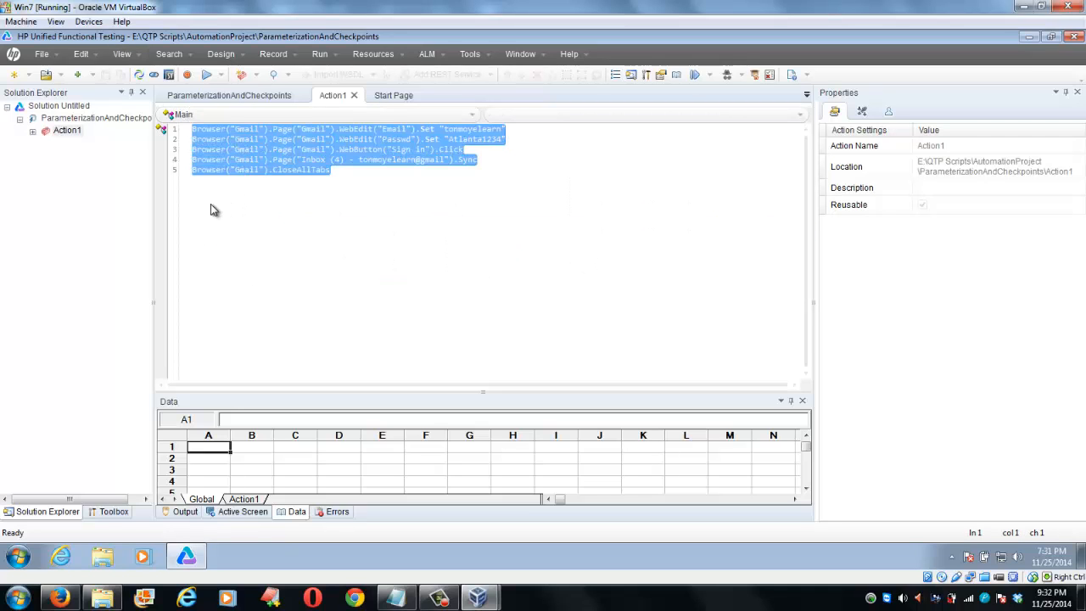
{"action": "left_click", "coordinate": [343, 170]}
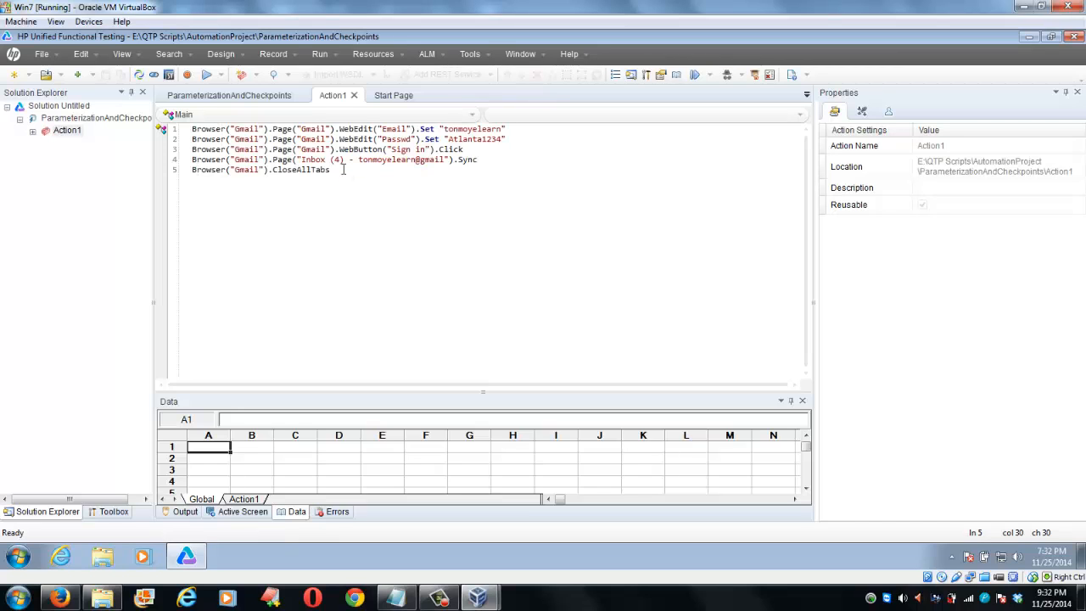
{"action": "key", "text": "Return"}
{"action": "key", "text": "ctrl+v"}
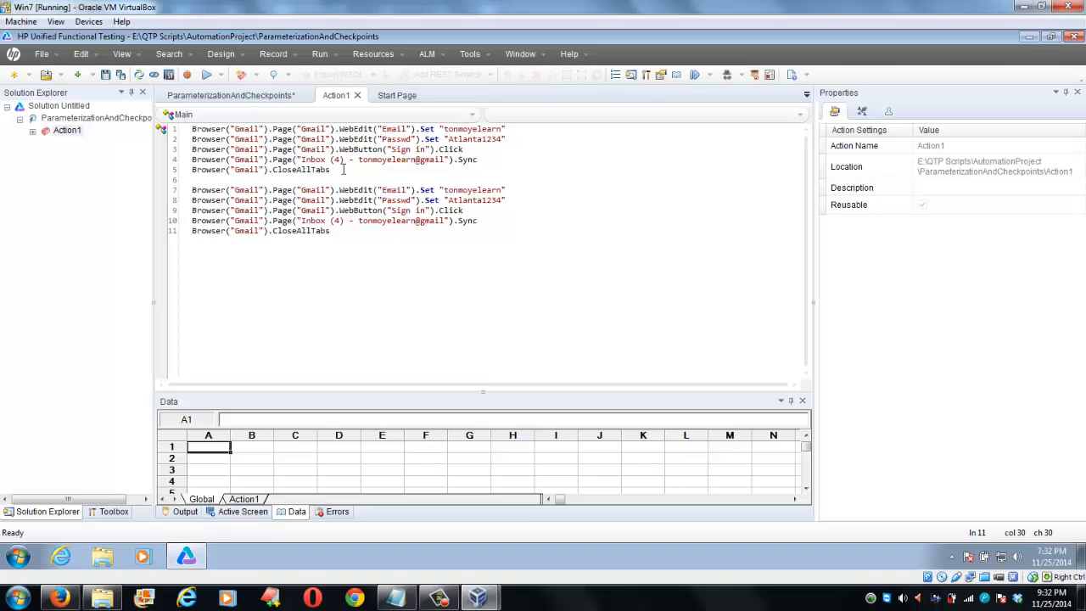
Edit the duplicated password line, then delete the duplicate lines 7–11.
{"action": "left_click", "coordinate": [500, 200]}
{"action": "key", "text": "BackSpace"}
{"action": "left_click_drag", "start_coordinate": [330, 231], "coordinate": [188, 188]}
{"action": "key", "text": "Delete"}
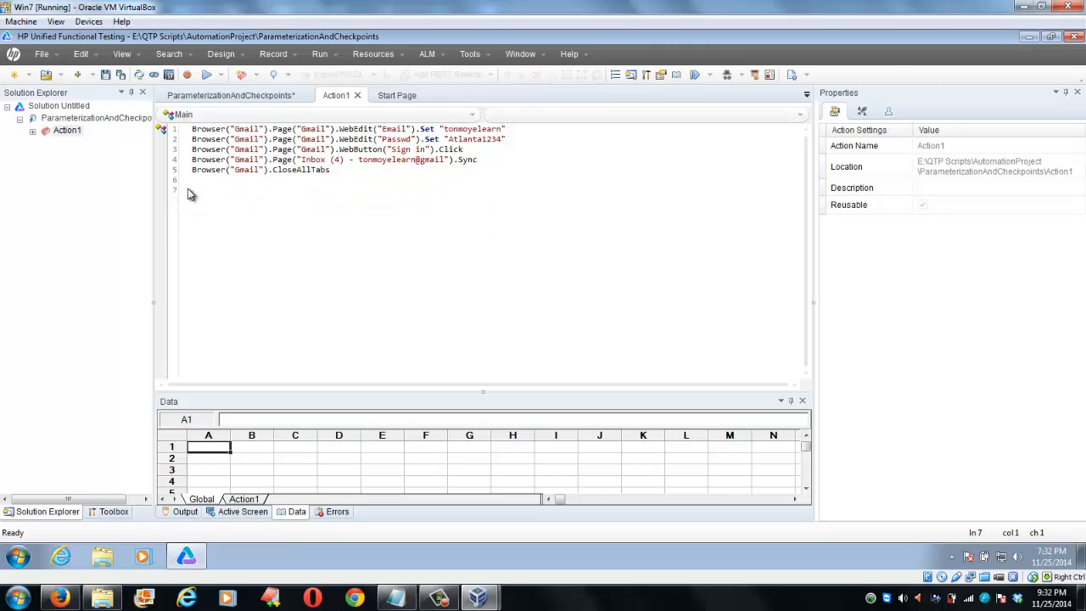
{"action": "left_click", "coordinate": [127, 58]}
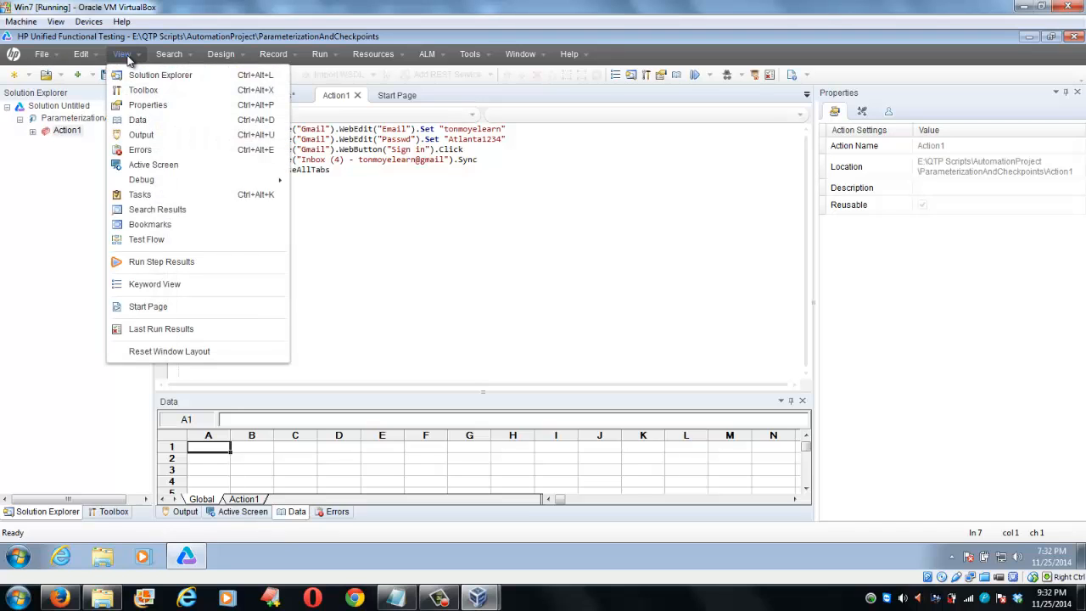
In Keyword View, expand the Gmail browser and page nodes to show the Email and Passwd steps.
{"action": "left_click", "coordinate": [161, 285]}
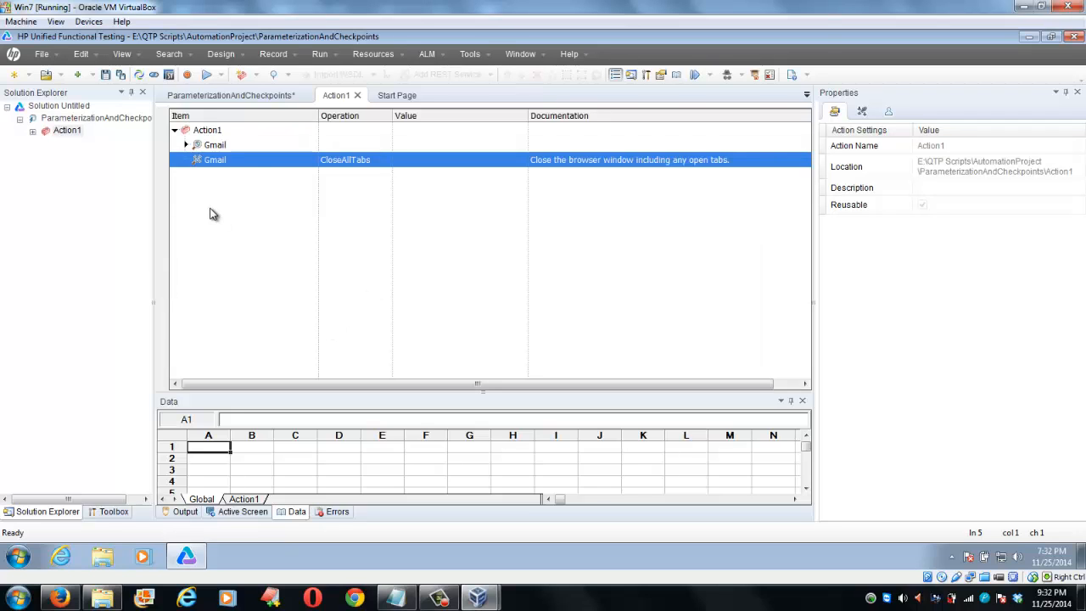
{"action": "left_click", "coordinate": [386, 162]}
{"action": "left_click", "coordinate": [186, 145]}
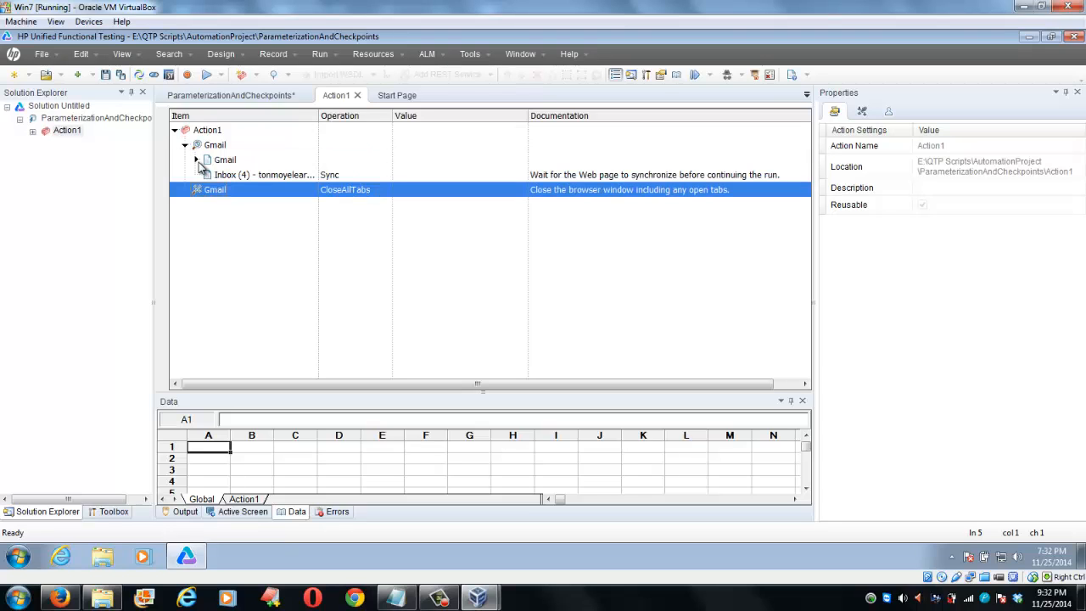
{"action": "left_click", "coordinate": [196, 160]}
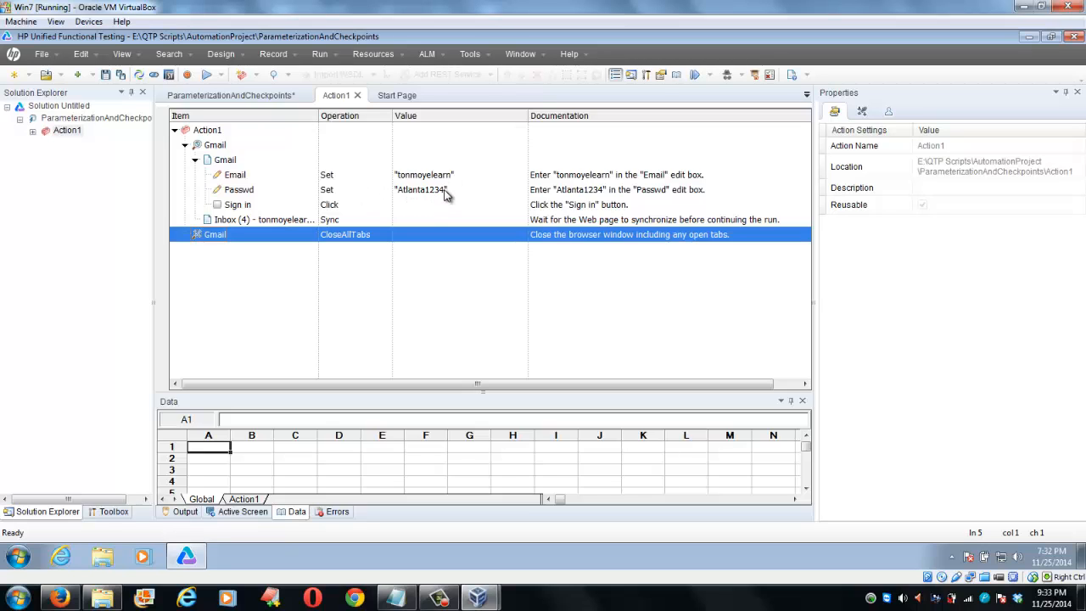
{"action": "left_click", "coordinate": [464, 174]}
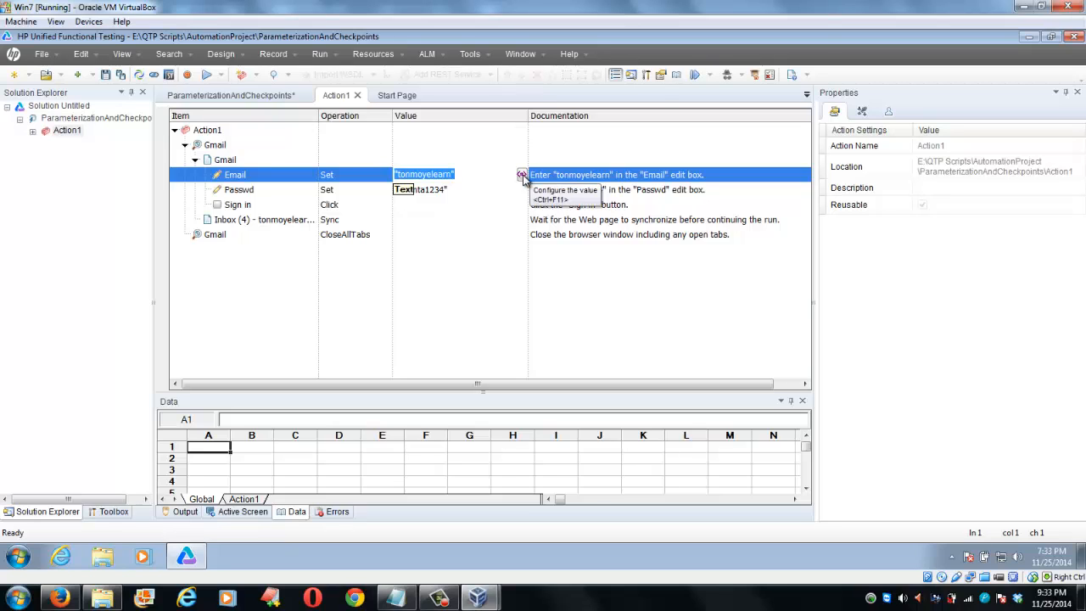
Turn the Email step's value into a DataTable parameter named EmailId.
{"action": "left_click", "coordinate": [522, 175]}
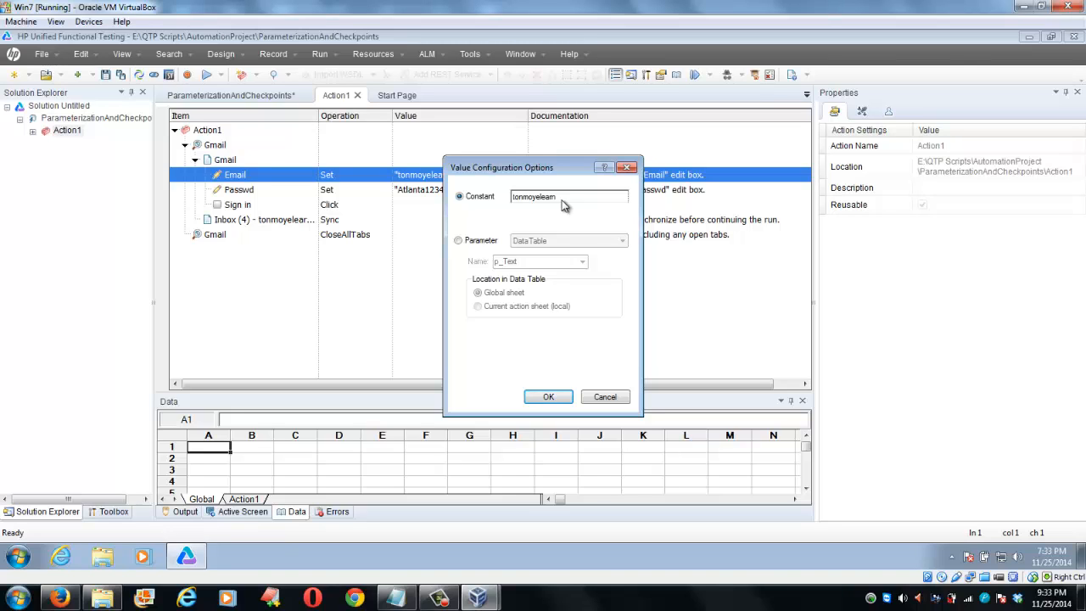
{"action": "left_click", "coordinate": [458, 240]}
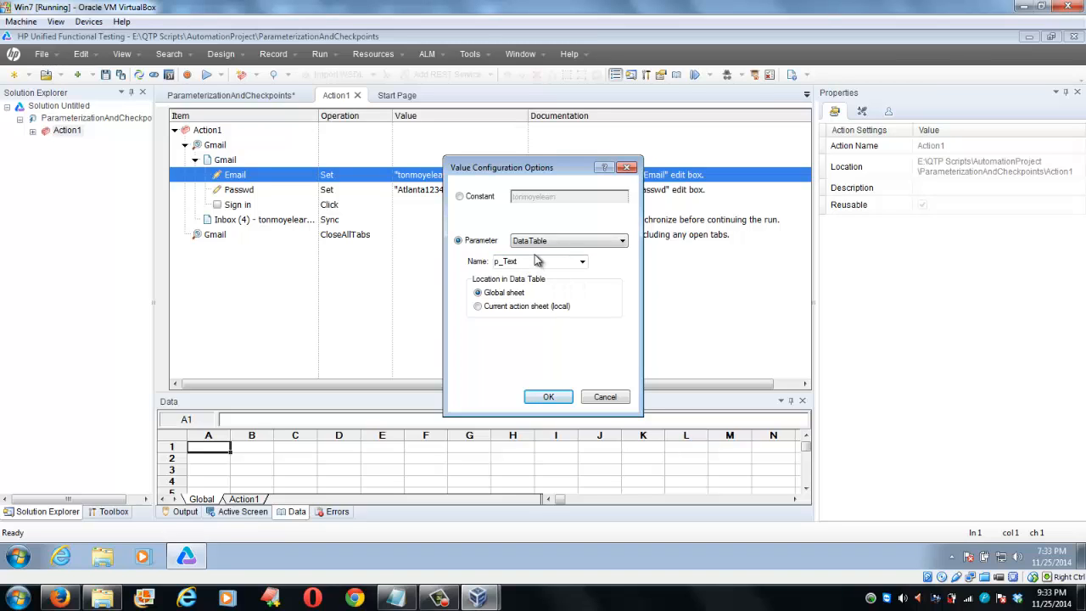
{"action": "double_click", "coordinate": [535, 260]}
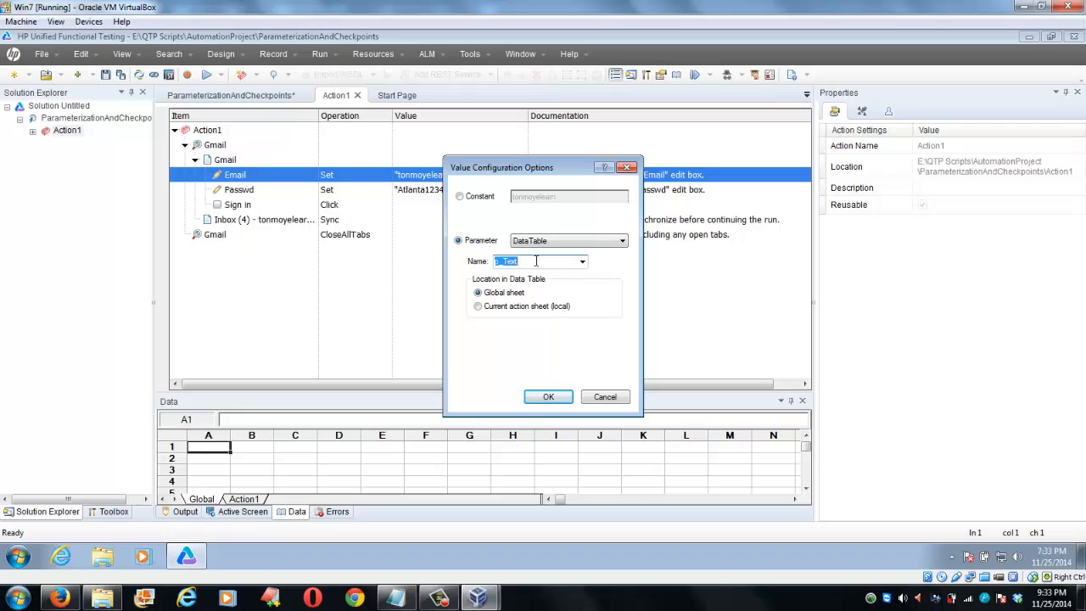
{"action": "type", "text": "EmailId"}
{"action": "left_click", "coordinate": [545, 397]}
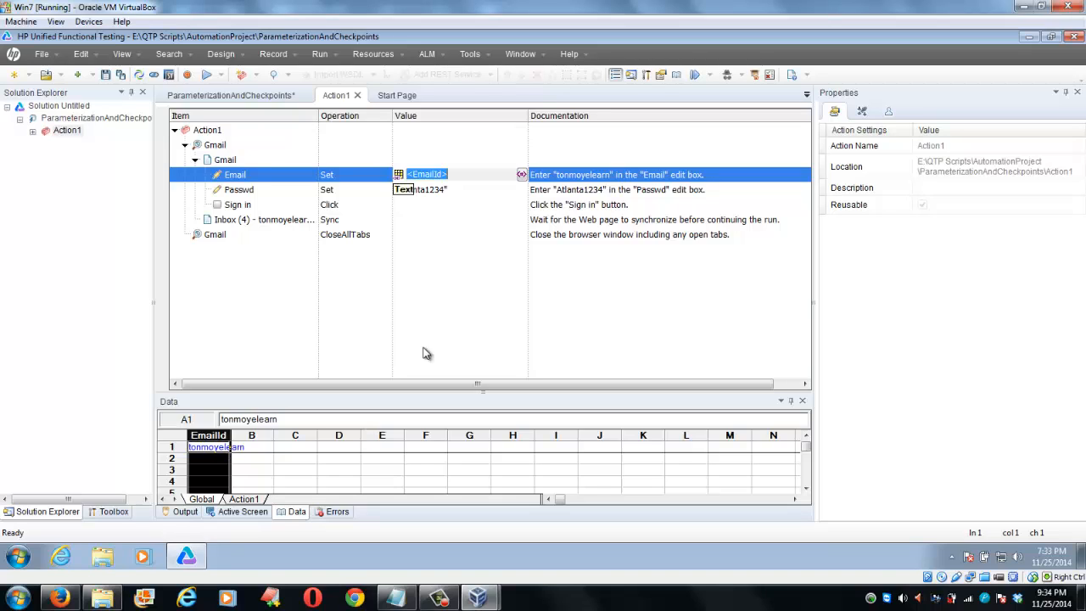
Turn the Passwd step's value into a DataTable parameter named Password.
{"action": "left_click", "coordinate": [496, 190]}
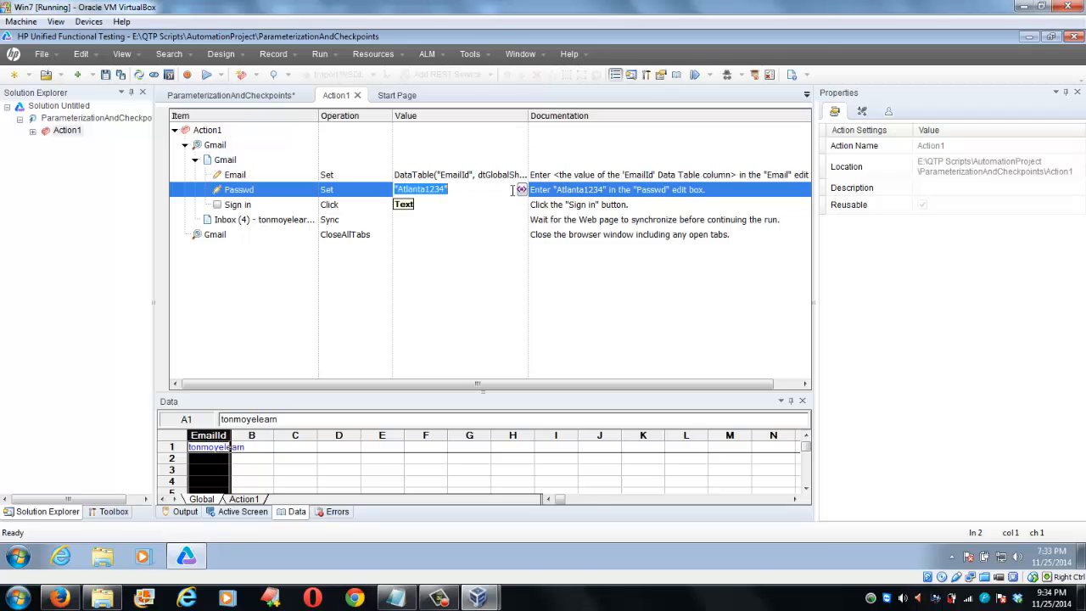
{"action": "left_click", "coordinate": [520, 191]}
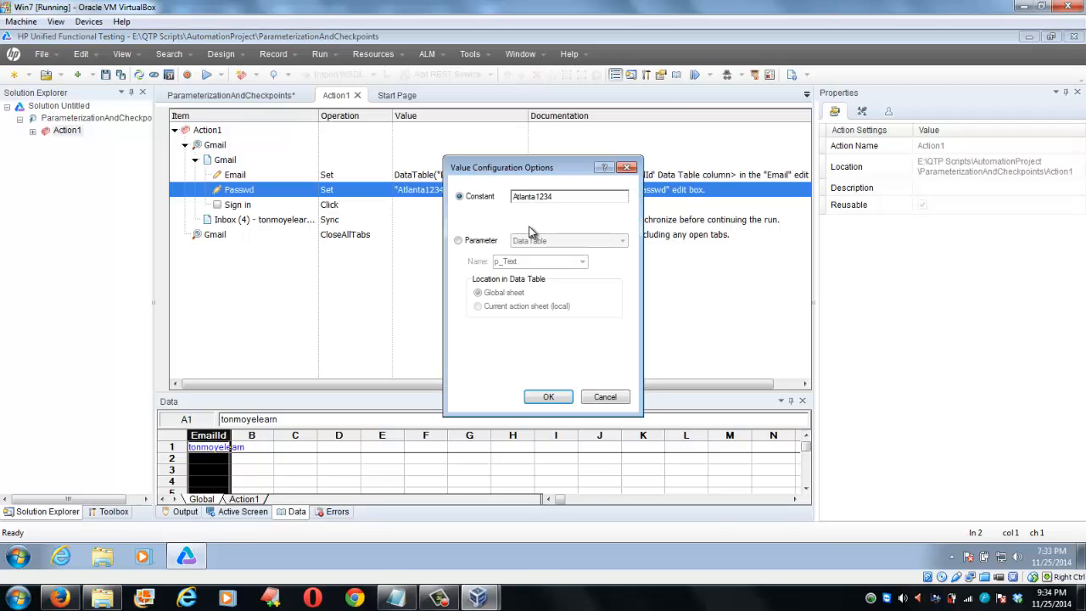
{"action": "left_click", "coordinate": [459, 241]}
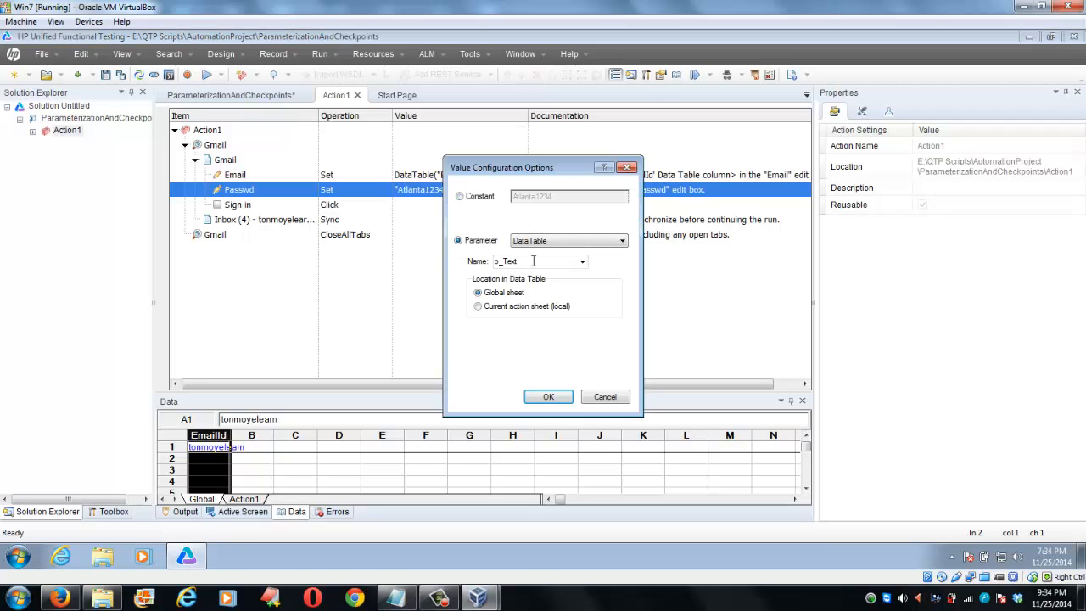
{"action": "double_click", "coordinate": [532, 260]}
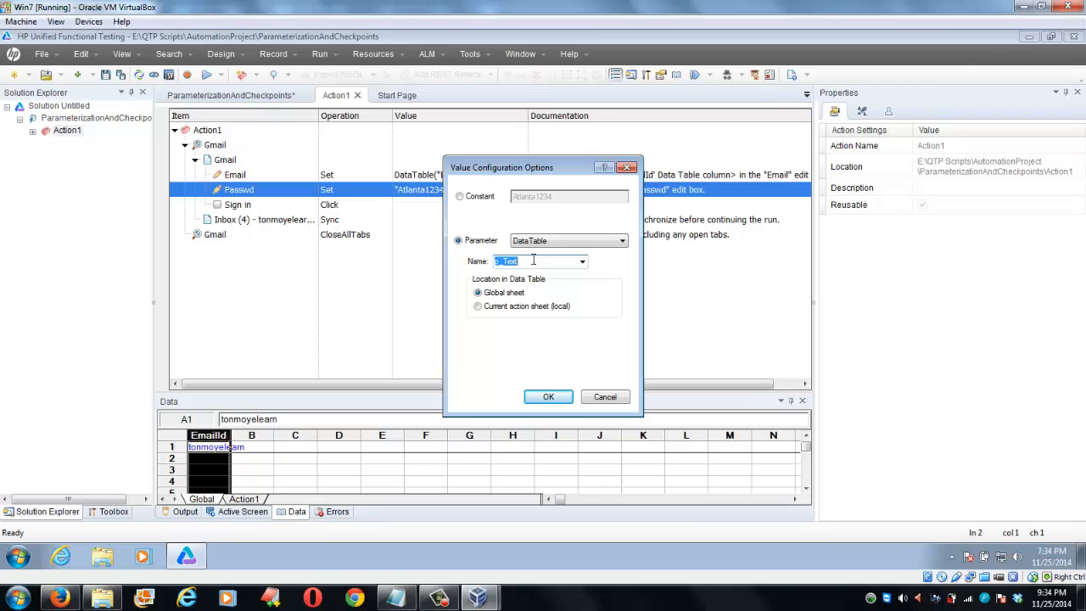
{"action": "type", "text": "Password"}
{"action": "left_click", "coordinate": [545, 399]}
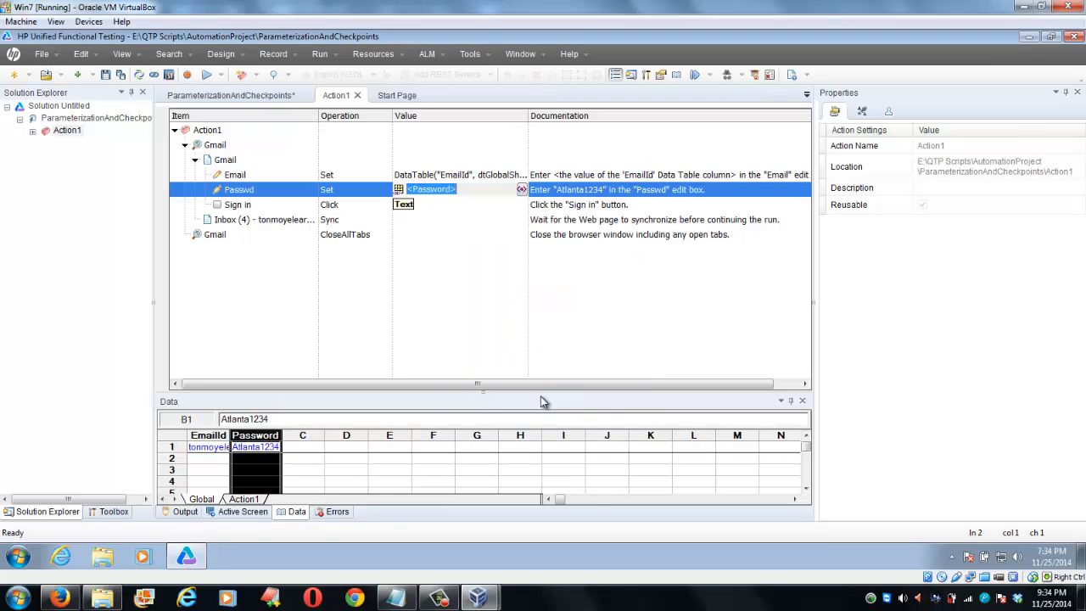
{"action": "left_click", "coordinate": [215, 457]}
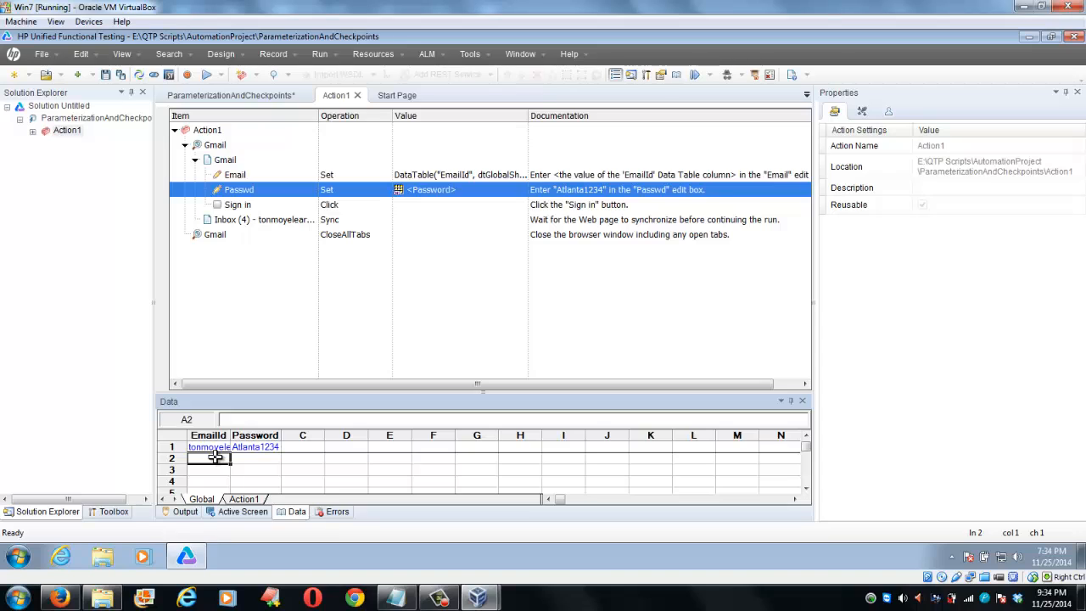
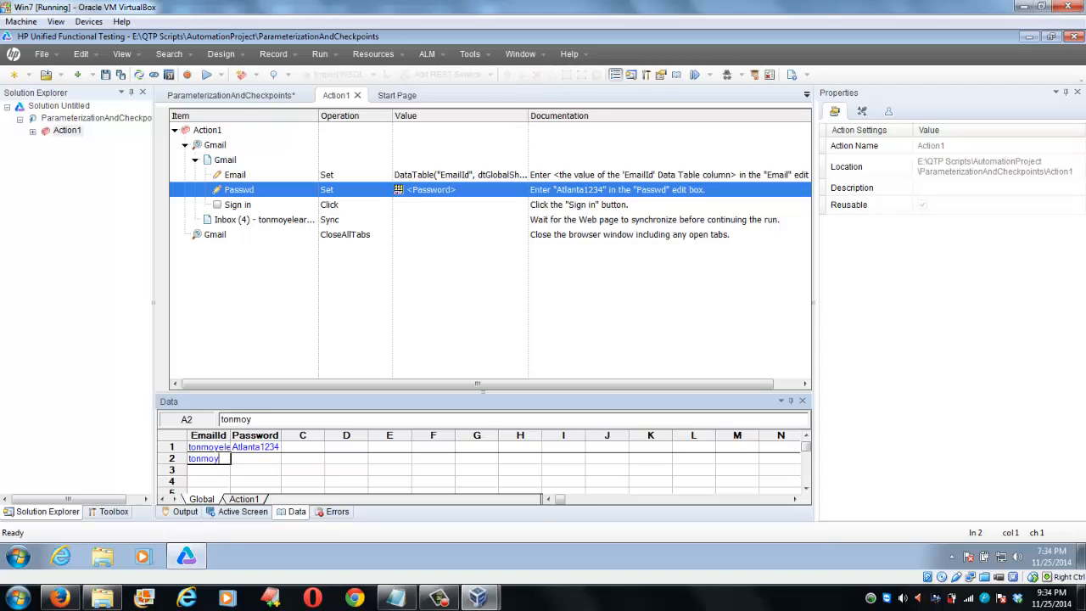
Enter the second login's email id in cell A2 and widen the EmailId column.
{"action": "left_click_drag", "start_coordinate": [225, 435], "coordinate": [325, 436]}
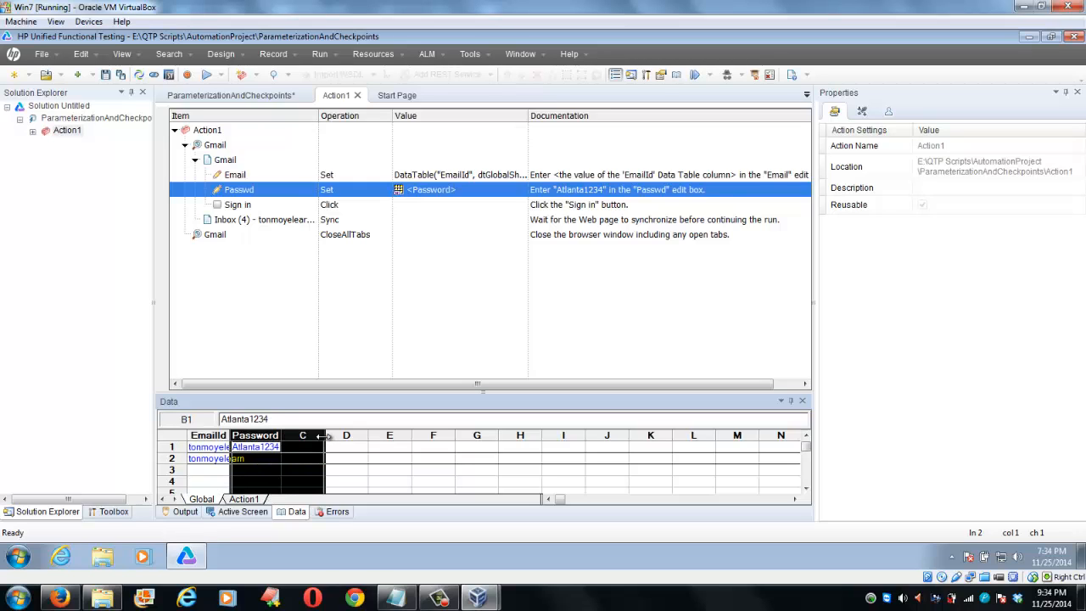
{"action": "left_click", "coordinate": [219, 481]}
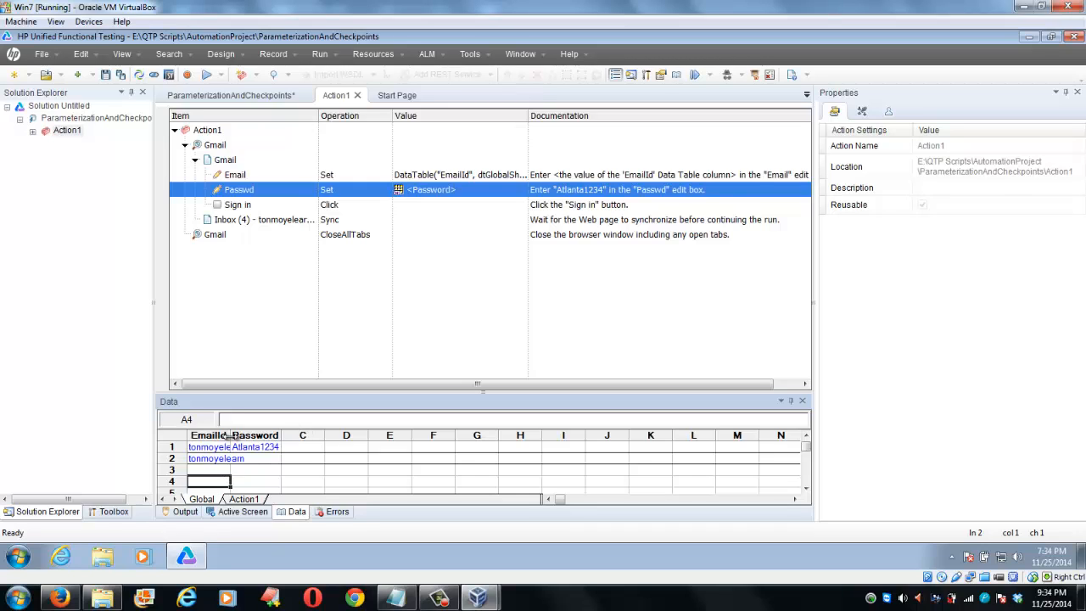
{"action": "left_click_drag", "start_coordinate": [222, 435], "coordinate": [356, 434]}
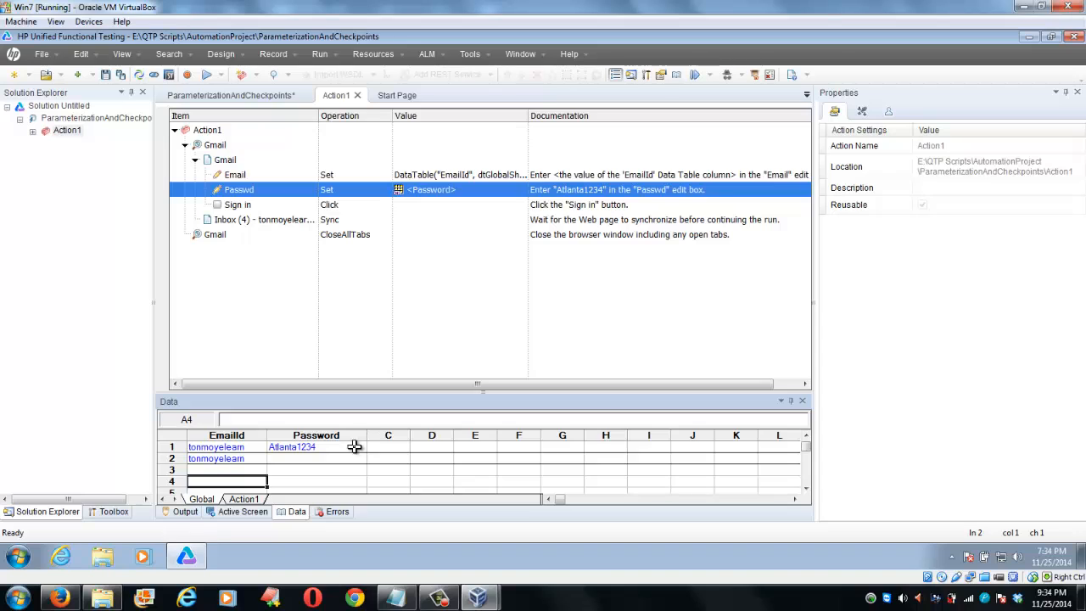
Fill in row 2's password and row 3's email id and password, then save the test.
{"action": "left_click", "coordinate": [280, 460]}
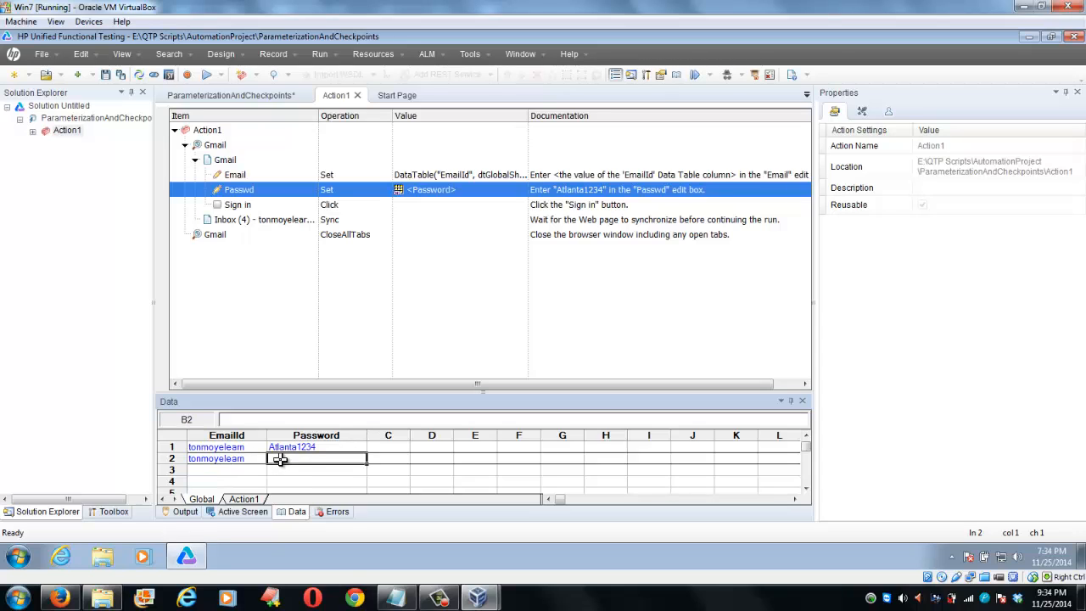
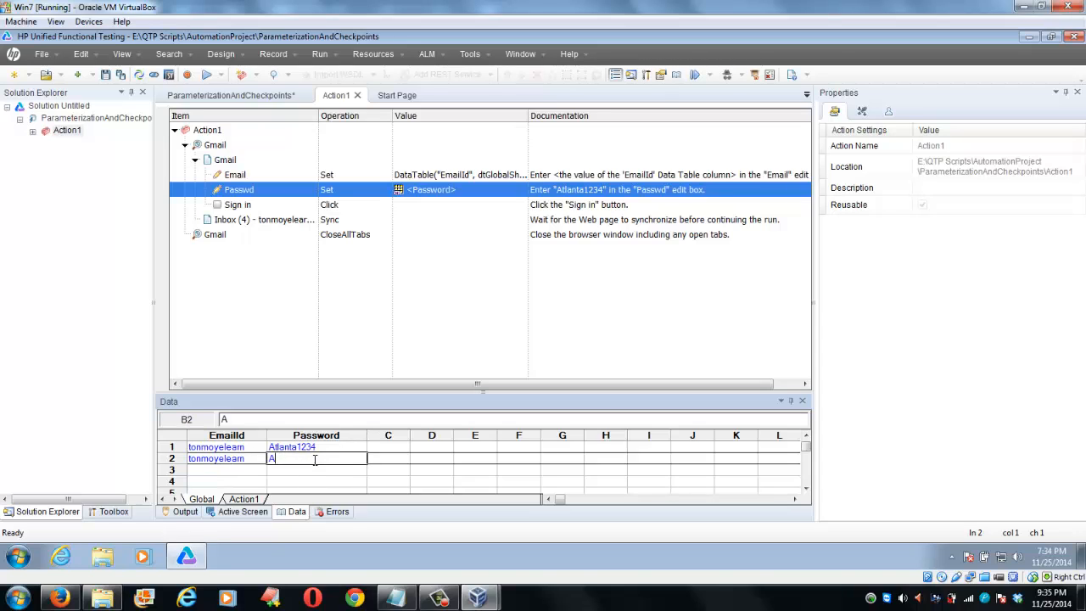
{"action": "left_click", "coordinate": [209, 469]}
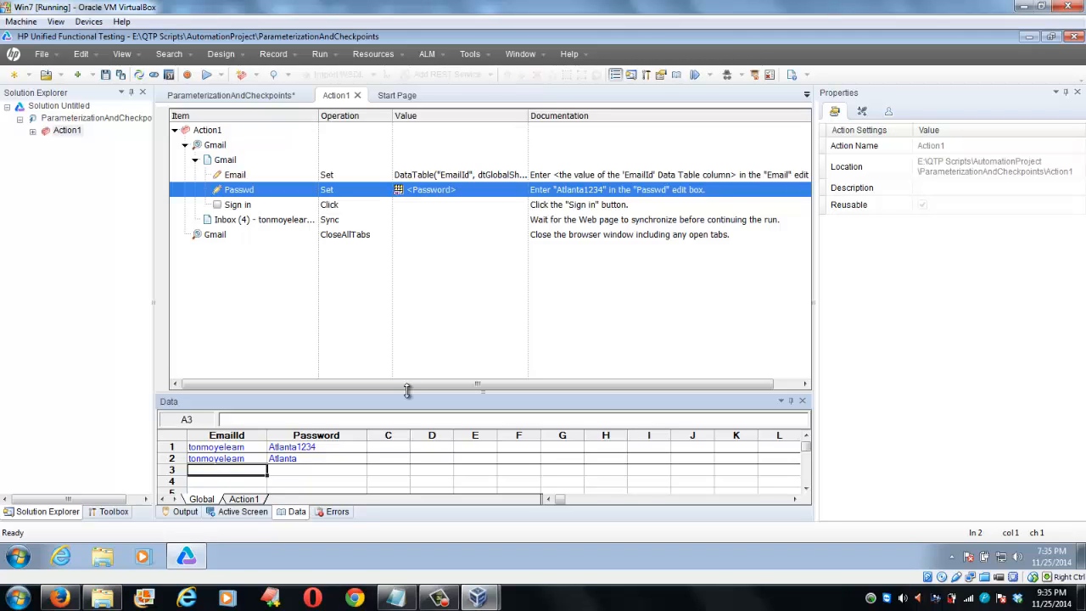
{"action": "left_click", "coordinate": [285, 469]}
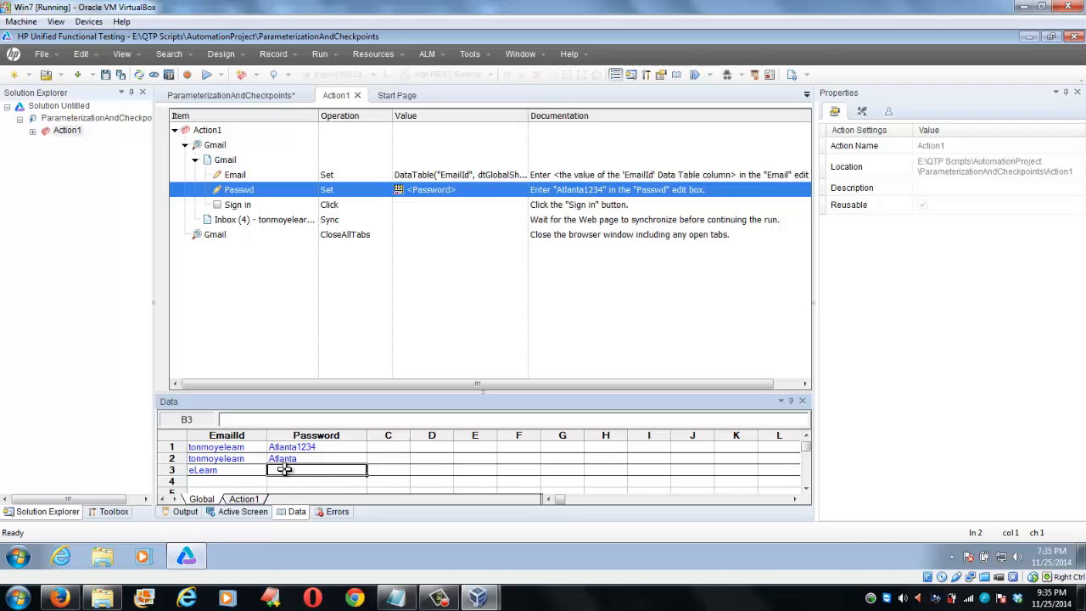
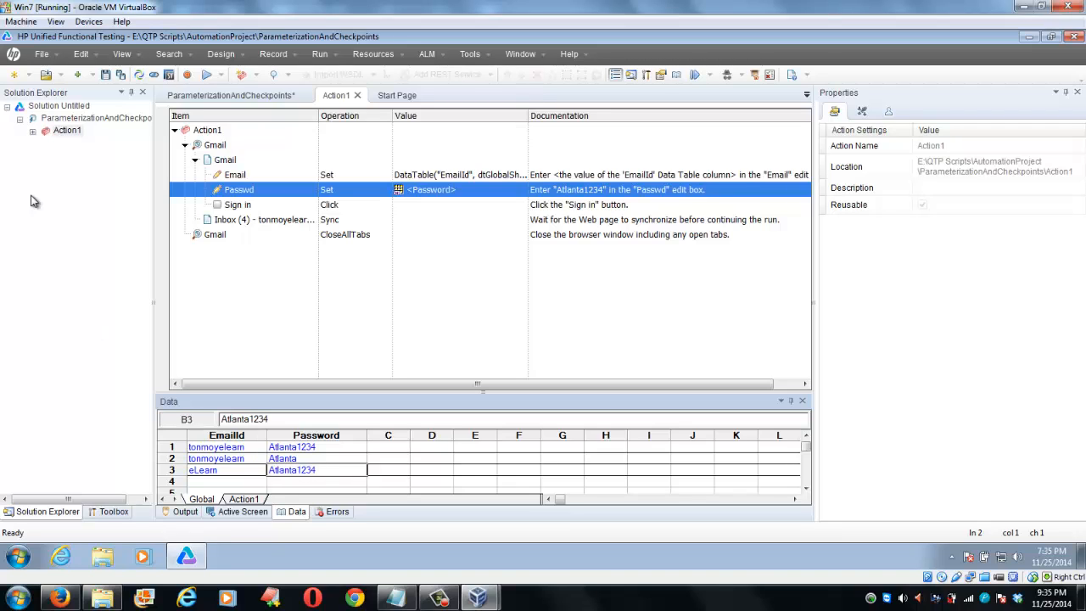
{"action": "left_click", "coordinate": [122, 74]}
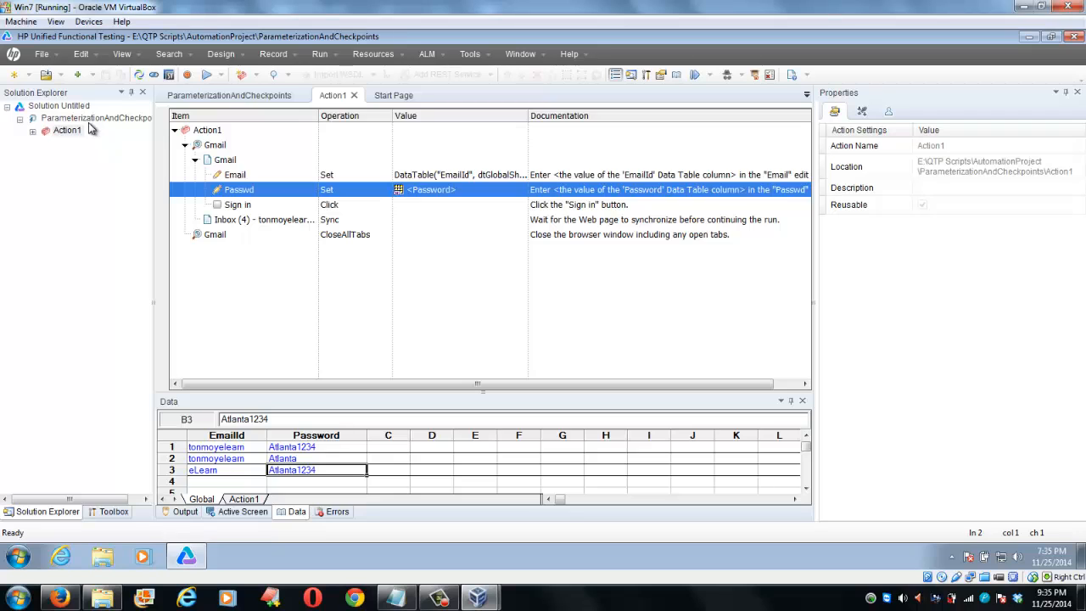
Switch to the script view with View > Editor and bring up the Run dialog.
{"action": "left_click", "coordinate": [81, 55]}
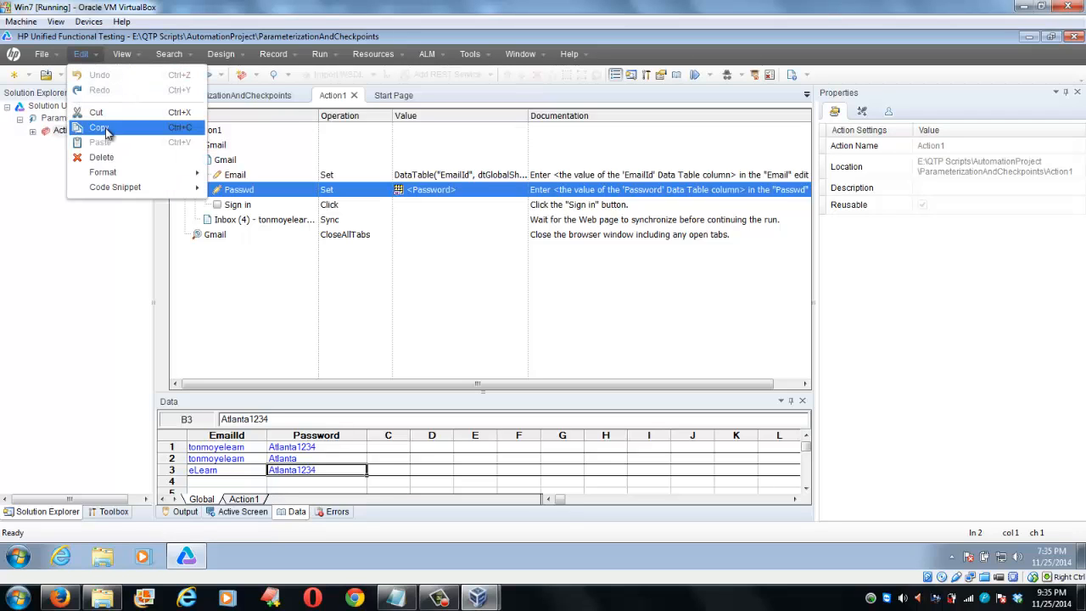
{"action": "mouse_move", "coordinate": [122, 57]}
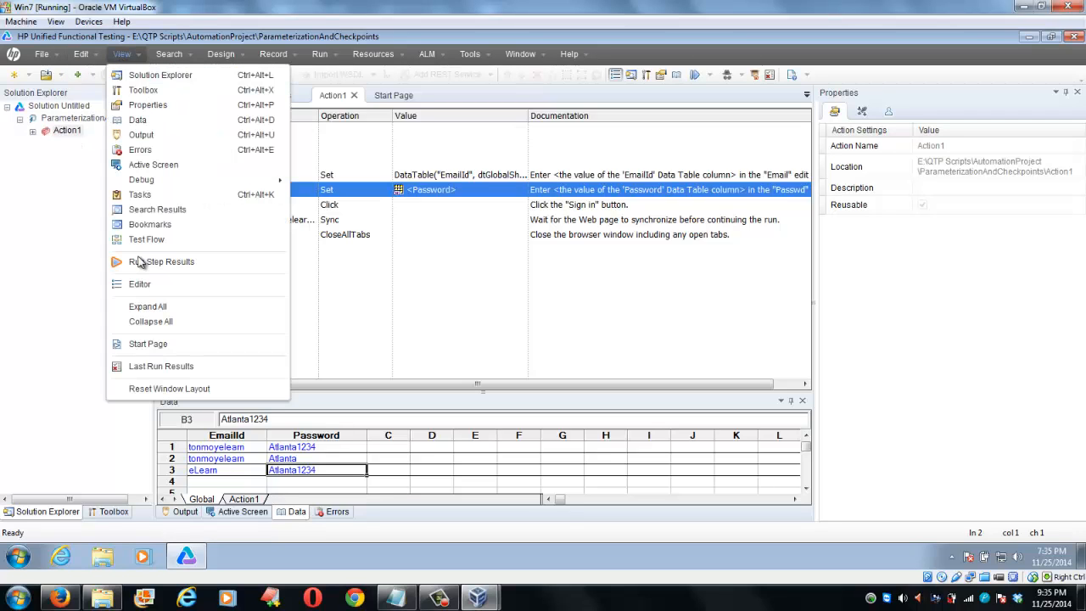
{"action": "left_click", "coordinate": [141, 285]}
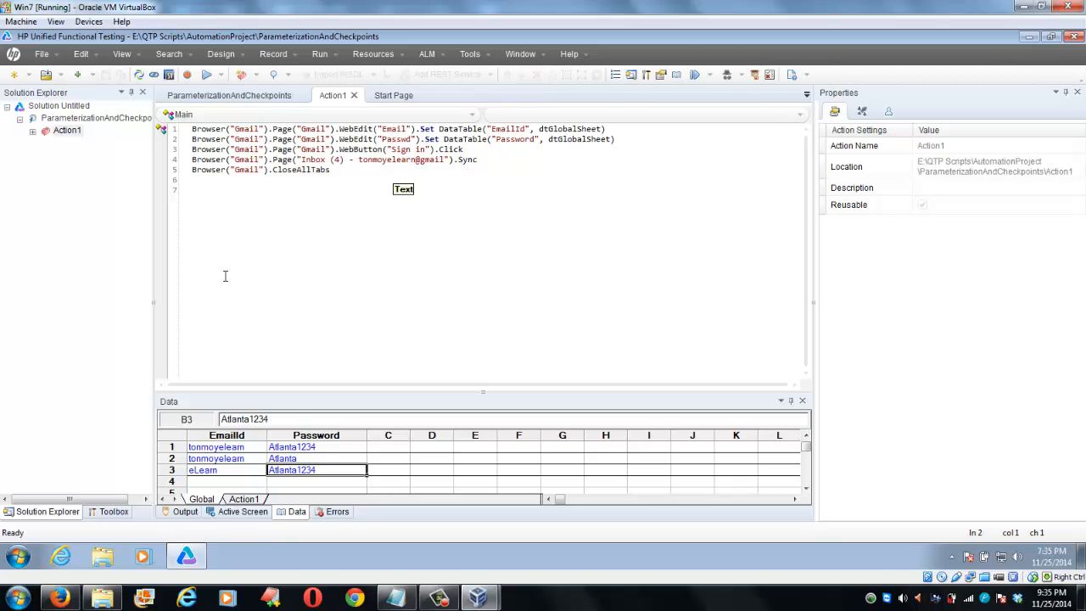
{"action": "left_click", "coordinate": [210, 77]}
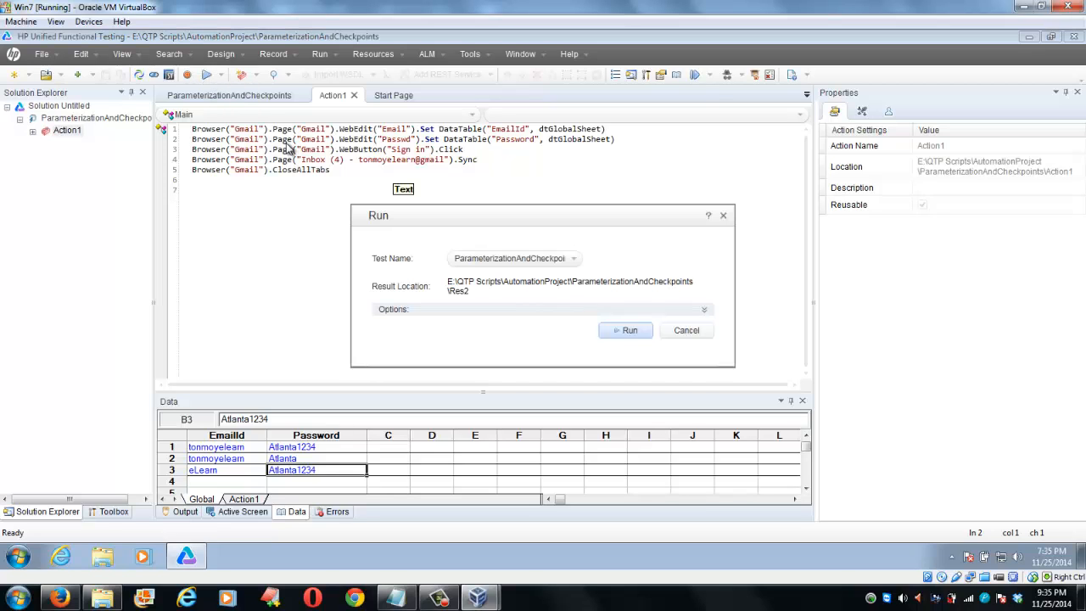
Run the test over all three data rows, saving results to Res2.
{"action": "left_click", "coordinate": [623, 331]}
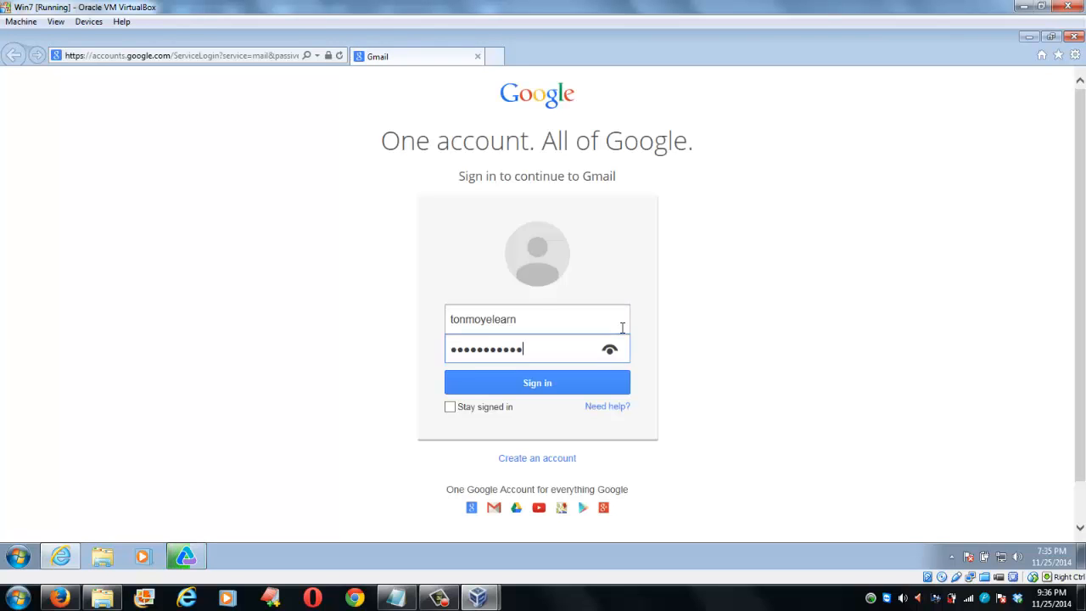
{"action": "key", "text": "Return"}
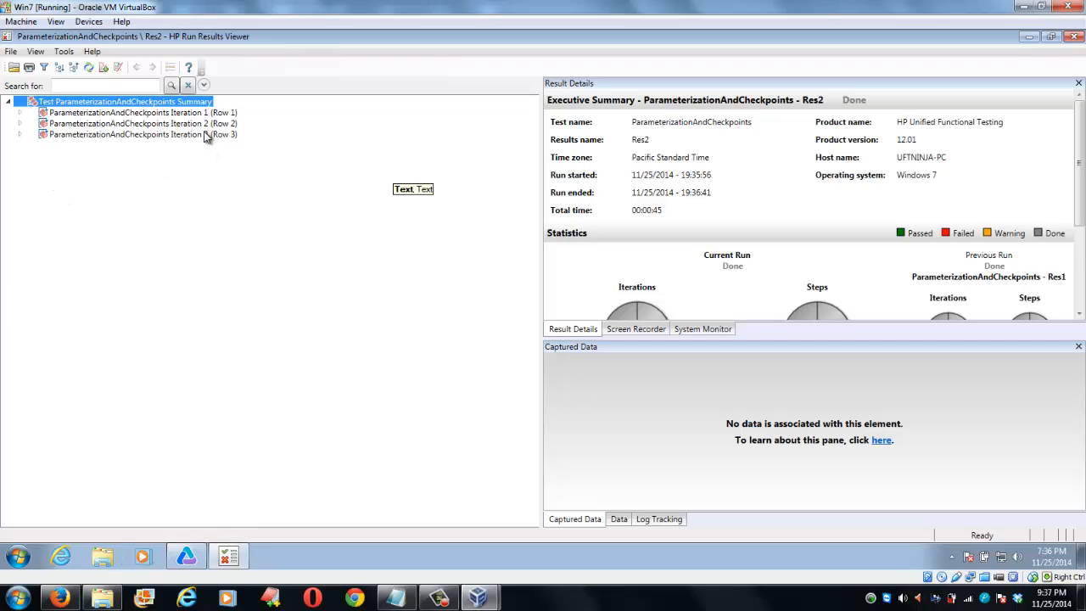
Expand Iteration 1 > Action1 Summary > Gmail in the results, then close the Run Results Viewer.
{"action": "left_click", "coordinate": [17, 113]}
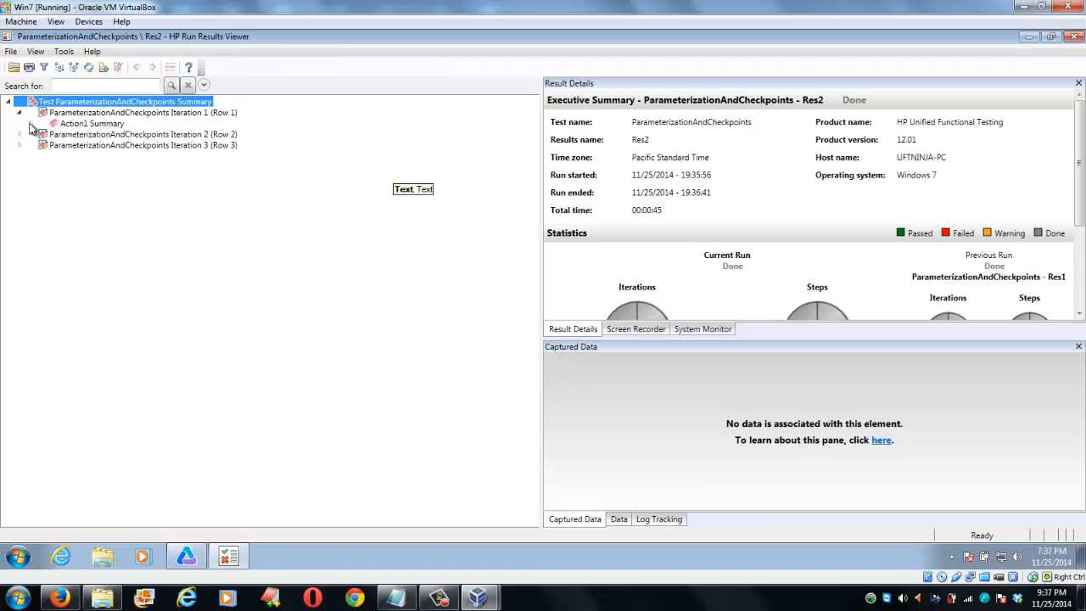
{"action": "left_click", "coordinate": [29, 123]}
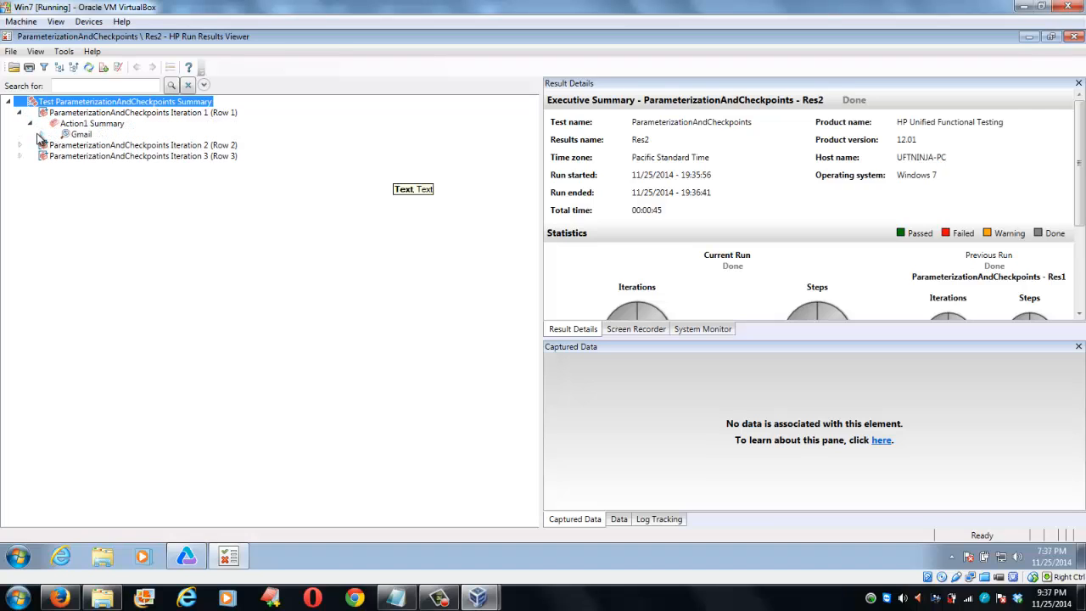
{"action": "left_click", "coordinate": [42, 135]}
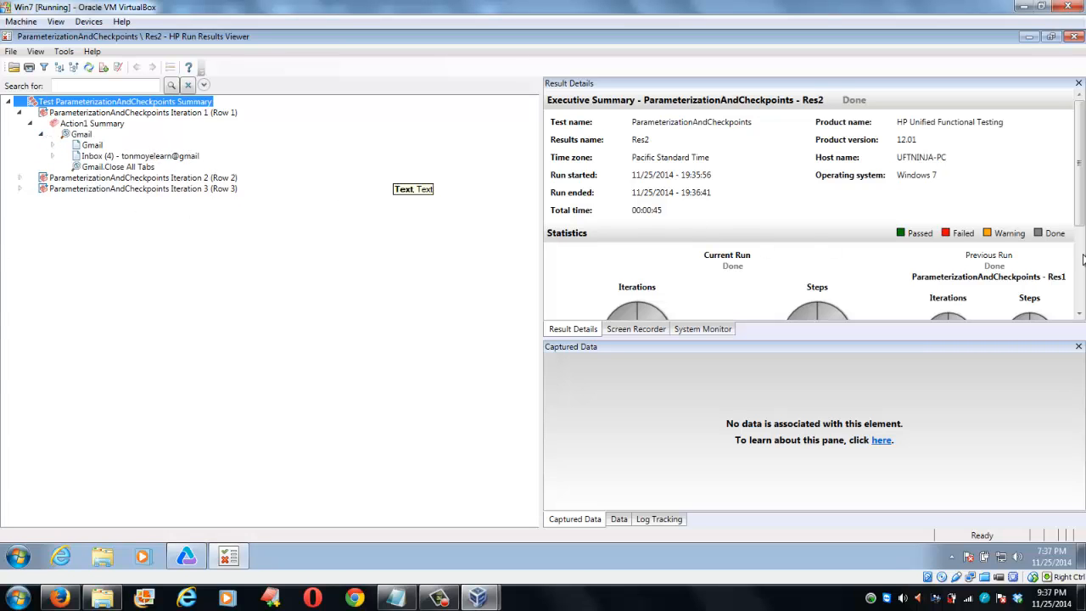
{"action": "left_click_drag", "start_coordinate": [1080, 223], "coordinate": [1064, 205]}
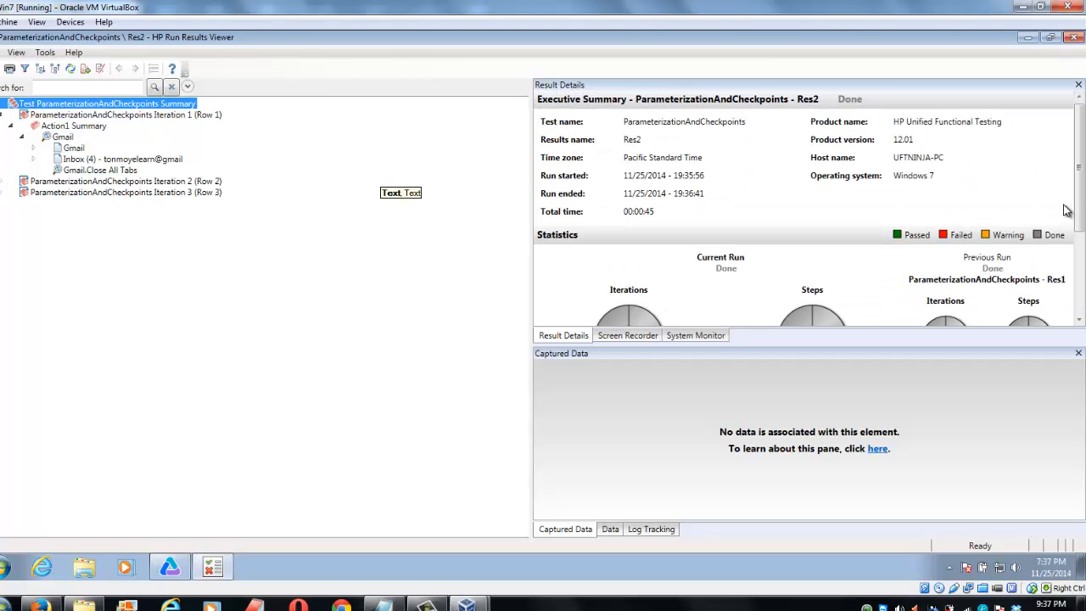
{"action": "left_click", "coordinate": [1073, 38]}
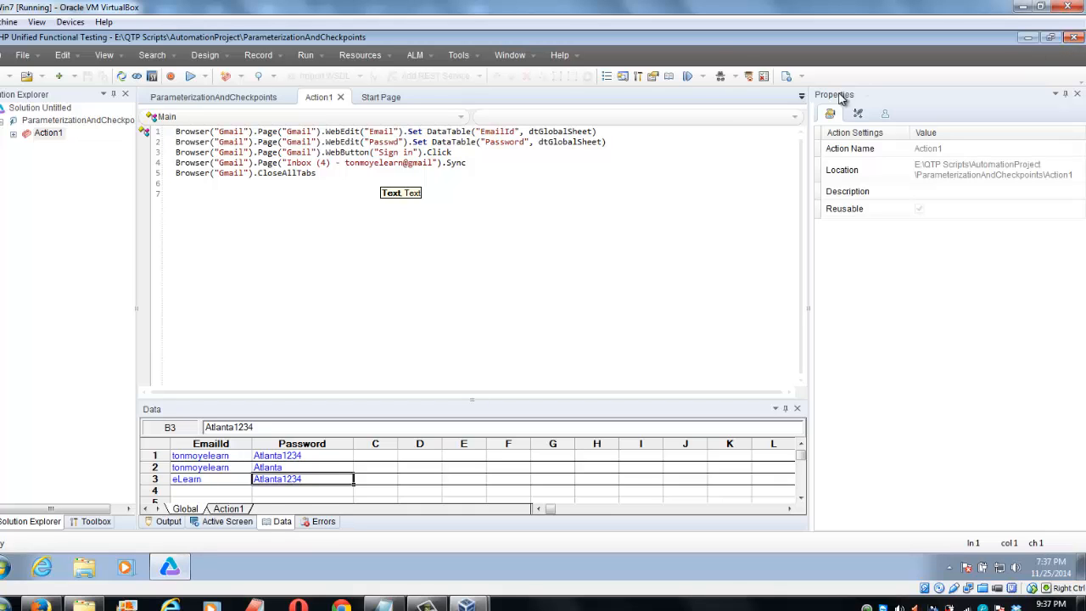
Insert a blank line after the inbox Sync step and launch Internet Explorer.
{"action": "left_click", "coordinate": [473, 163]}
{"action": "key", "text": "Return"}
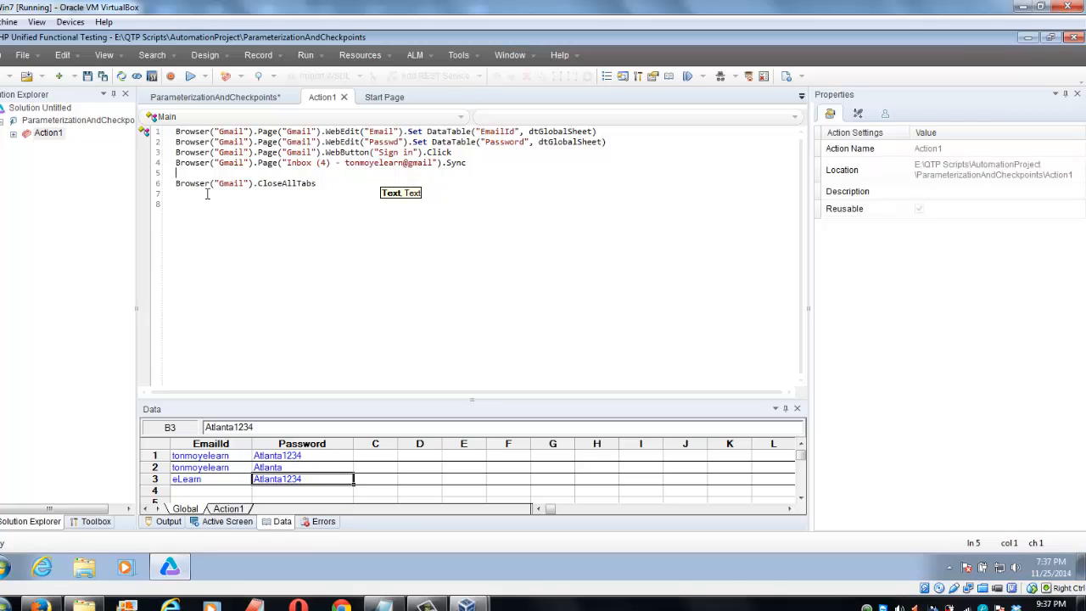
{"action": "left_click", "coordinate": [44, 572]}
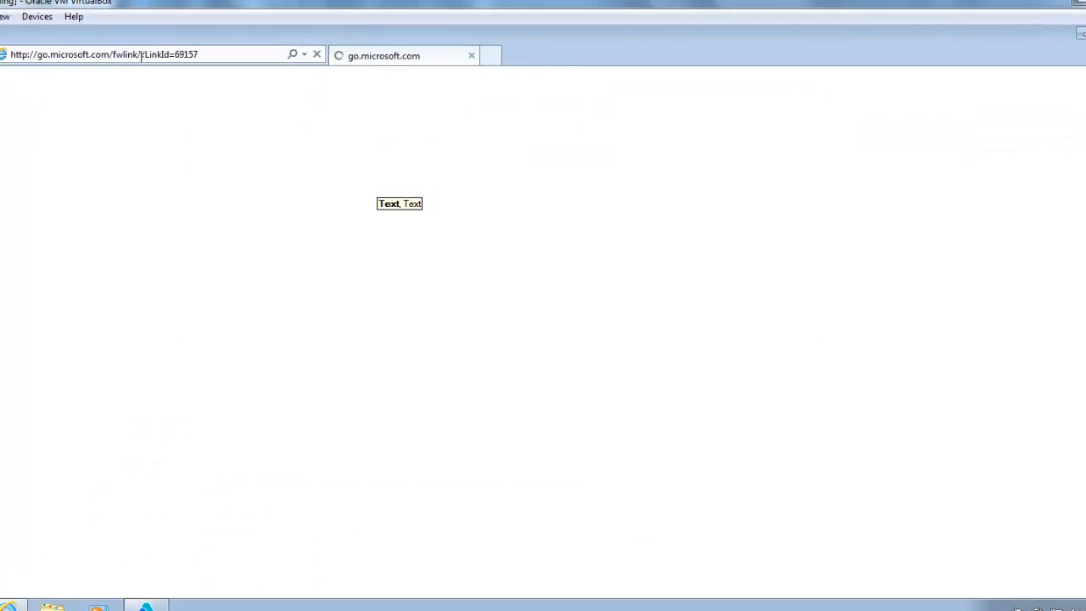
Navigate the browser to gmail.com.
{"action": "left_click", "coordinate": [154, 56]}
{"action": "type", "text": "g"}
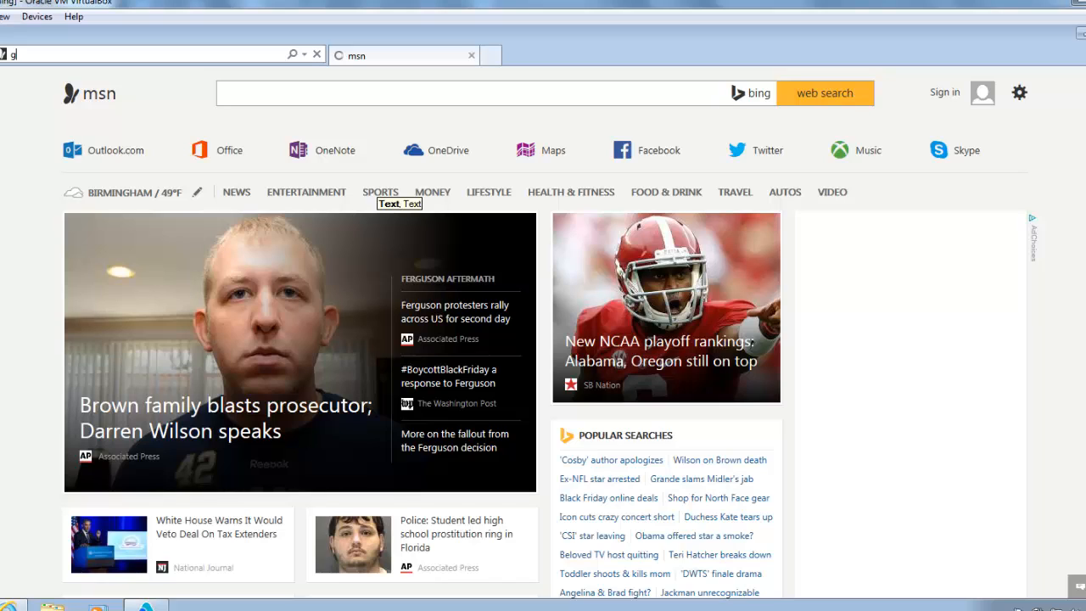
{"action": "type", "text": "mail.com"}
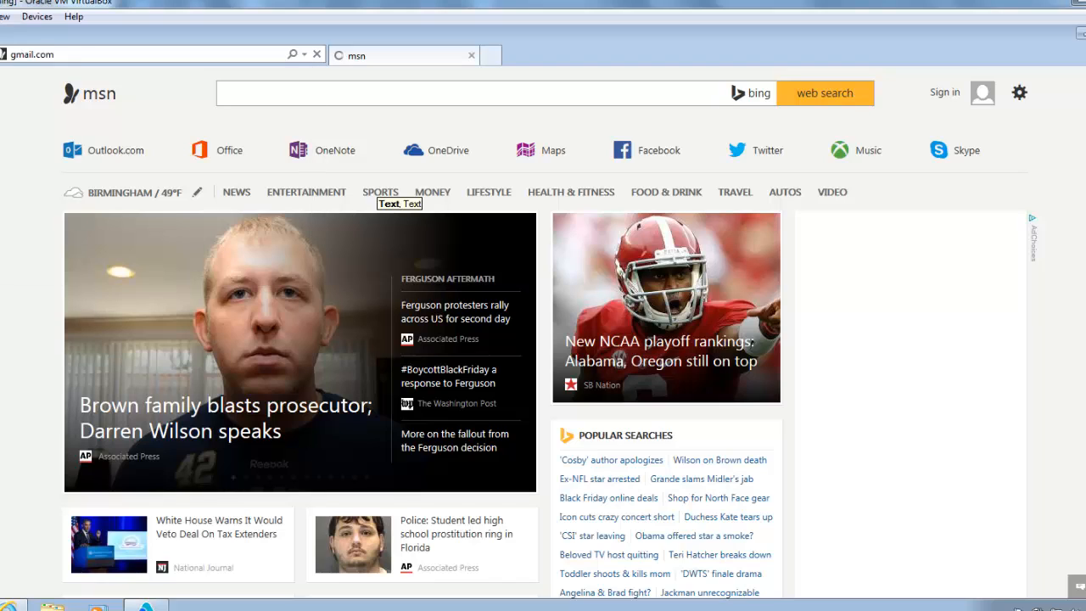
{"action": "key", "text": "Return"}
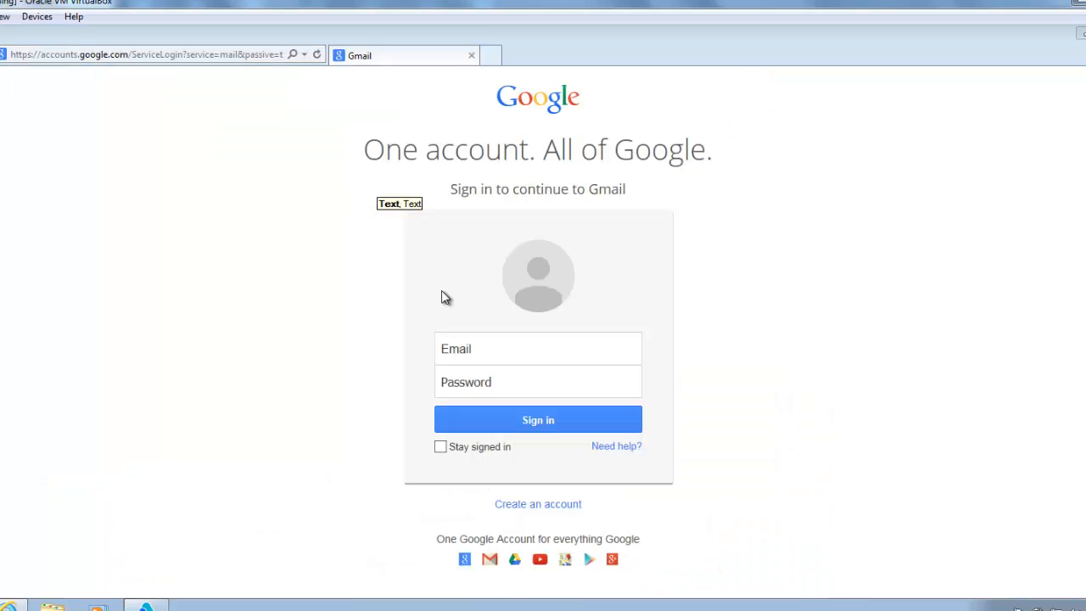
Sign in with the account email and password, then return to the UFT script.
{"action": "left_click", "coordinate": [466, 348]}
{"action": "left_click", "coordinate": [467, 347]}
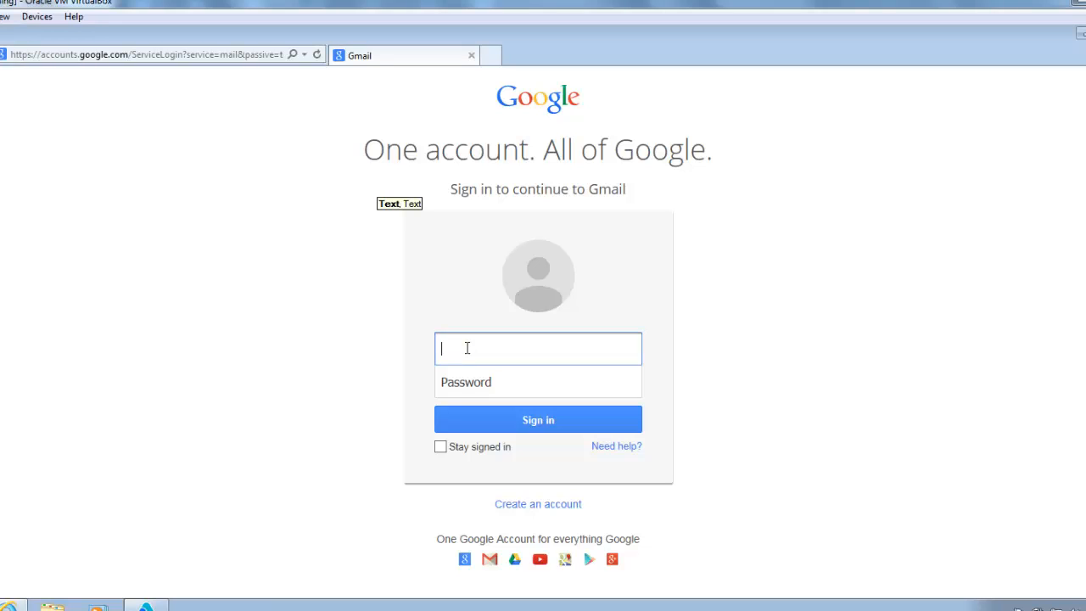
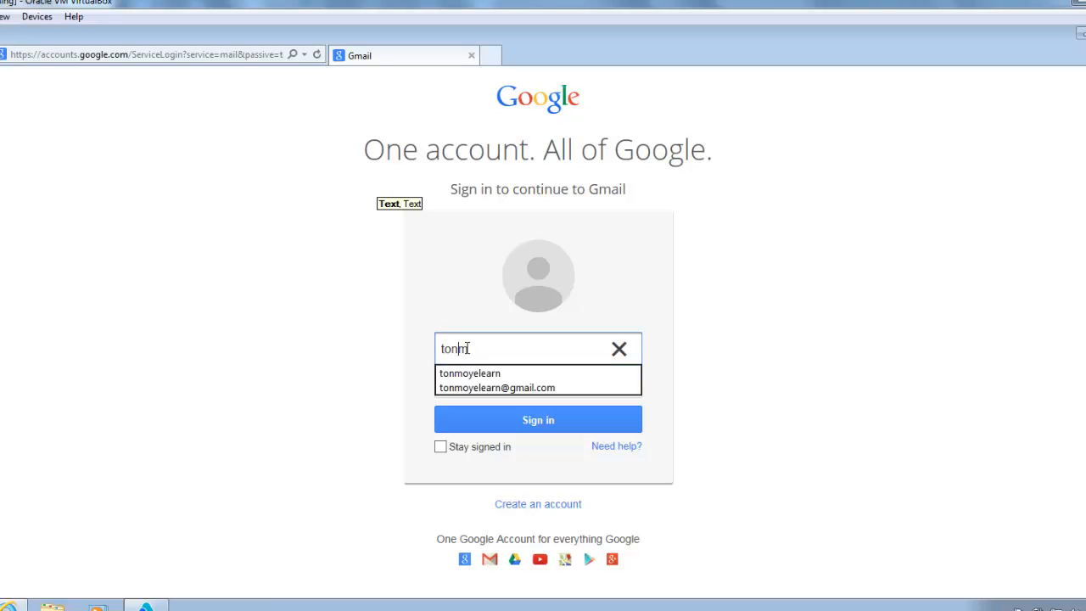
{"action": "key", "text": "Tab"}
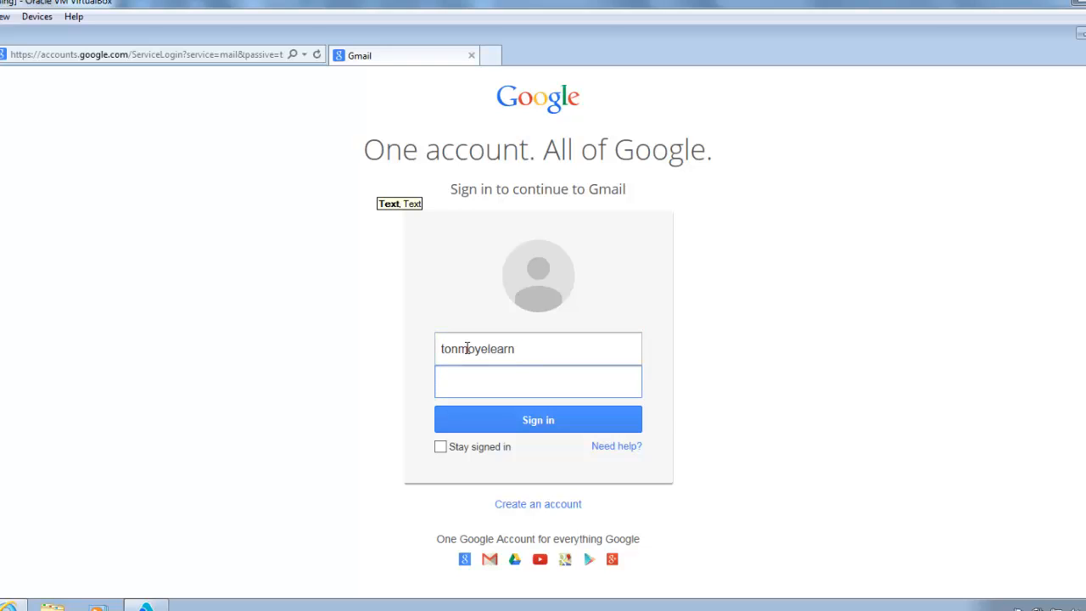
{"action": "type", "text": "•••••••••••"}
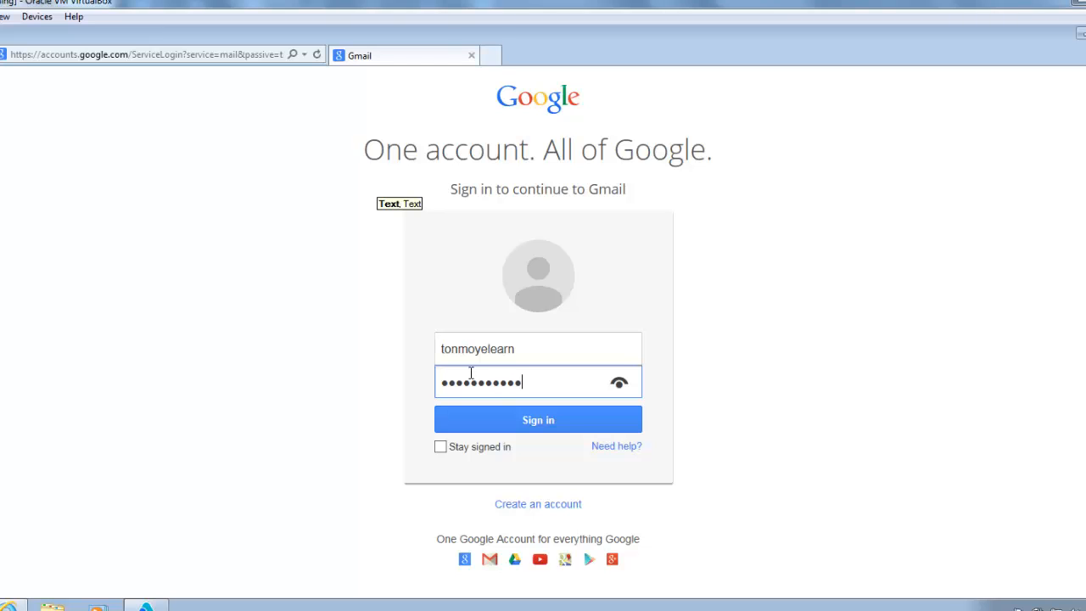
{"action": "left_click", "coordinate": [529, 426]}
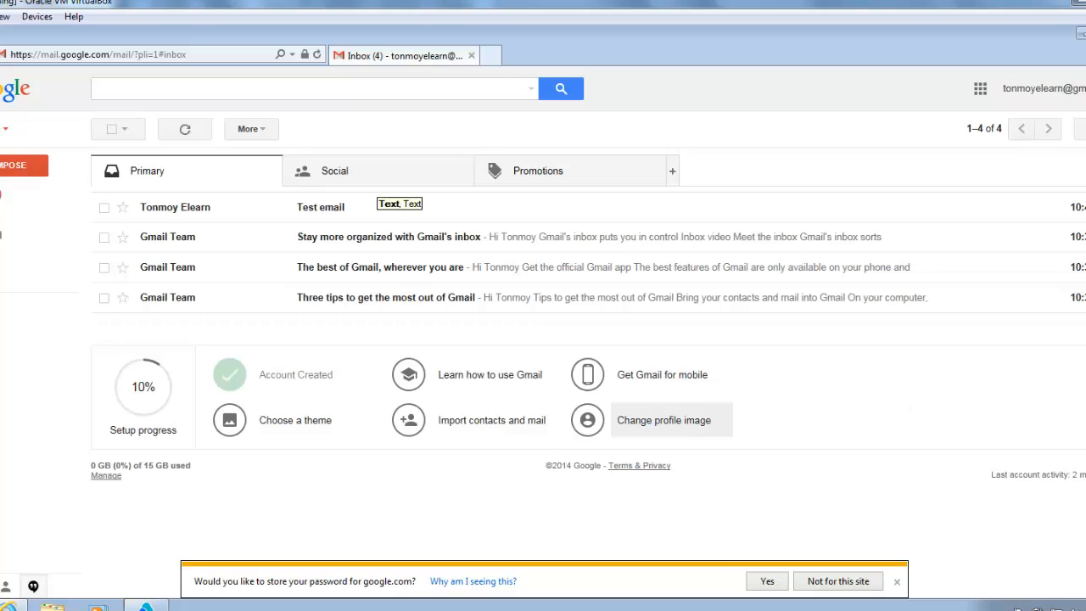
{"action": "left_click", "coordinate": [153, 608]}
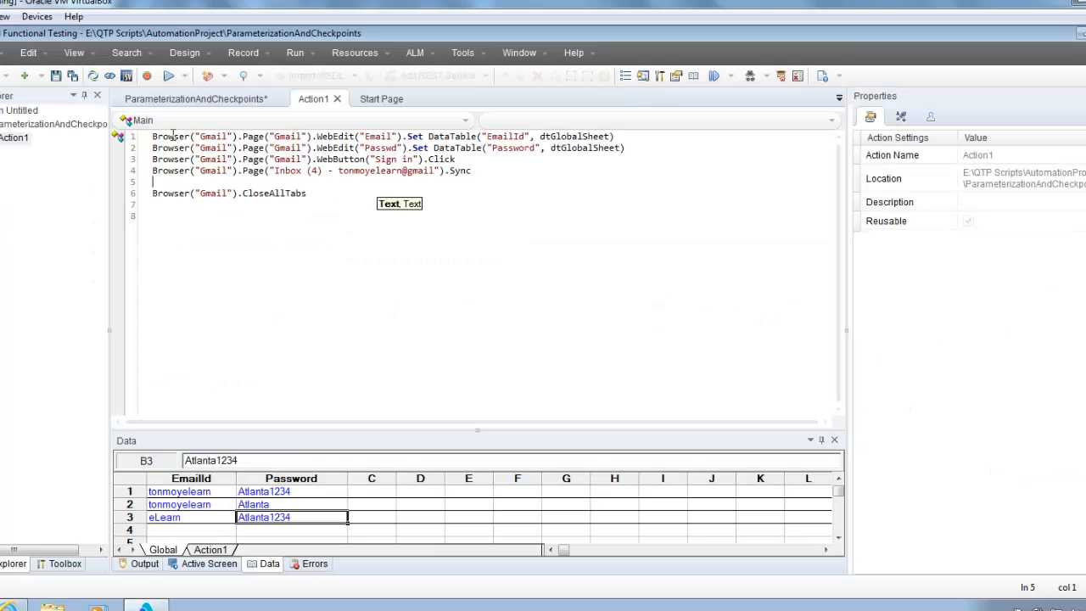
Start and stop a recording, restore the browser window, and dismiss the save-changes prompt.
{"action": "key", "text": "Return"}
{"action": "left_click", "coordinate": [148, 76]}
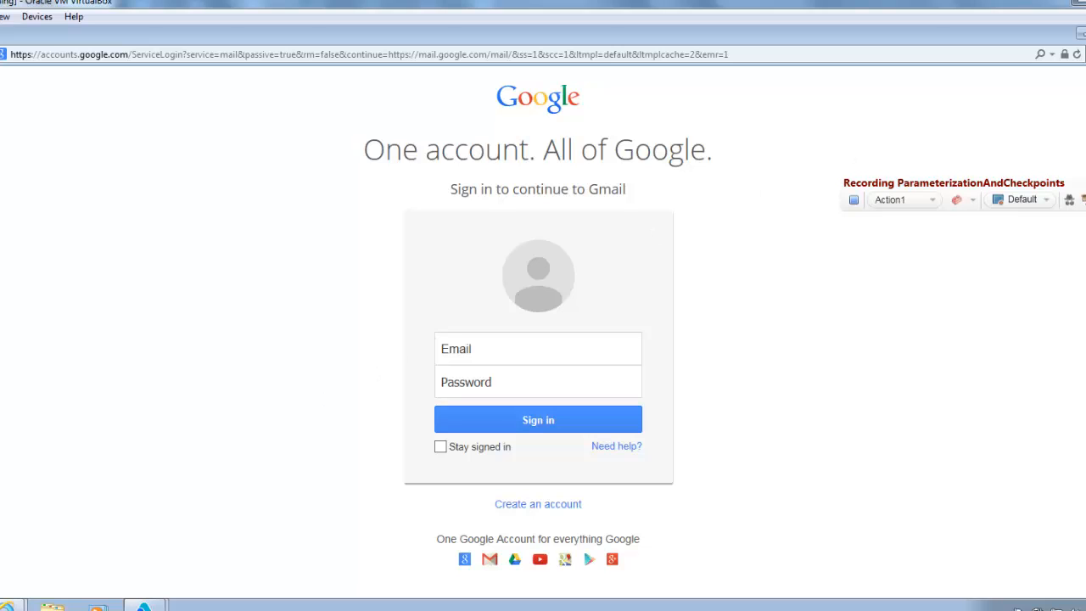
{"action": "left_click", "coordinate": [853, 200]}
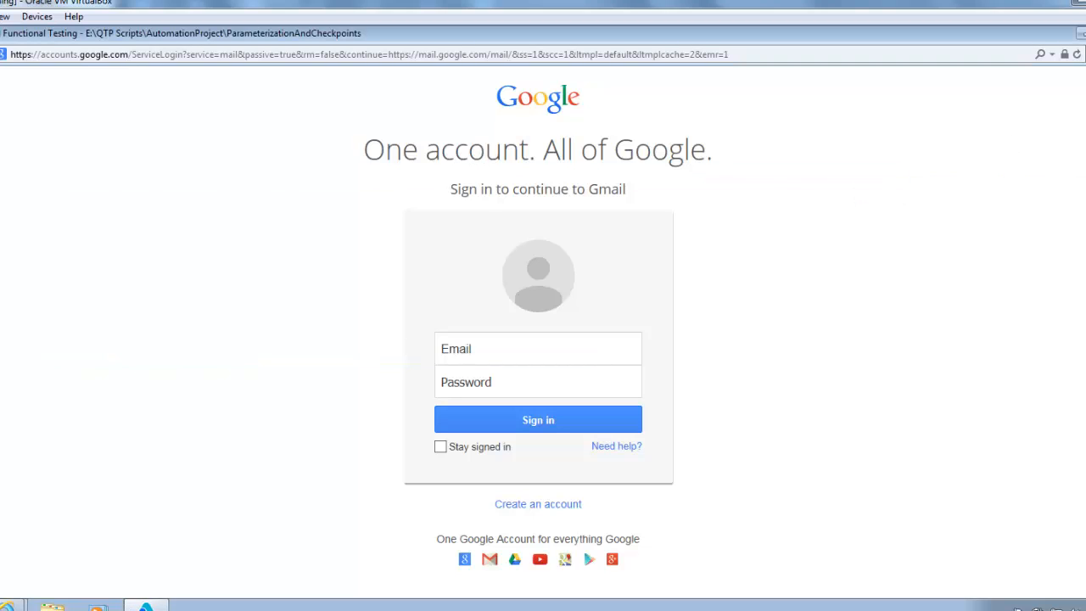
{"action": "left_click", "coordinate": [1085, 34]}
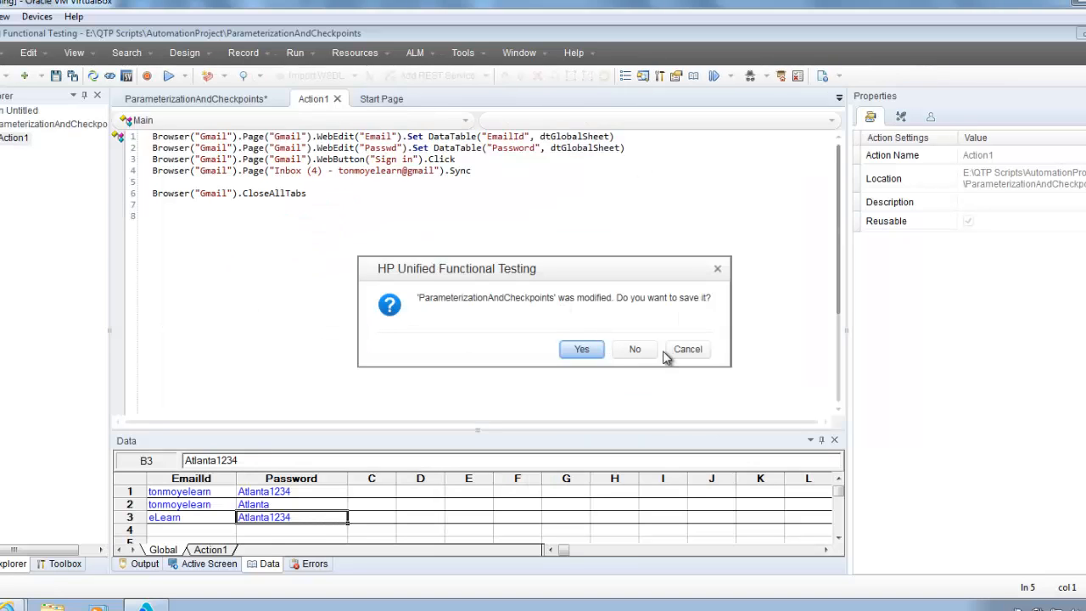
{"action": "left_click", "coordinate": [685, 349]}
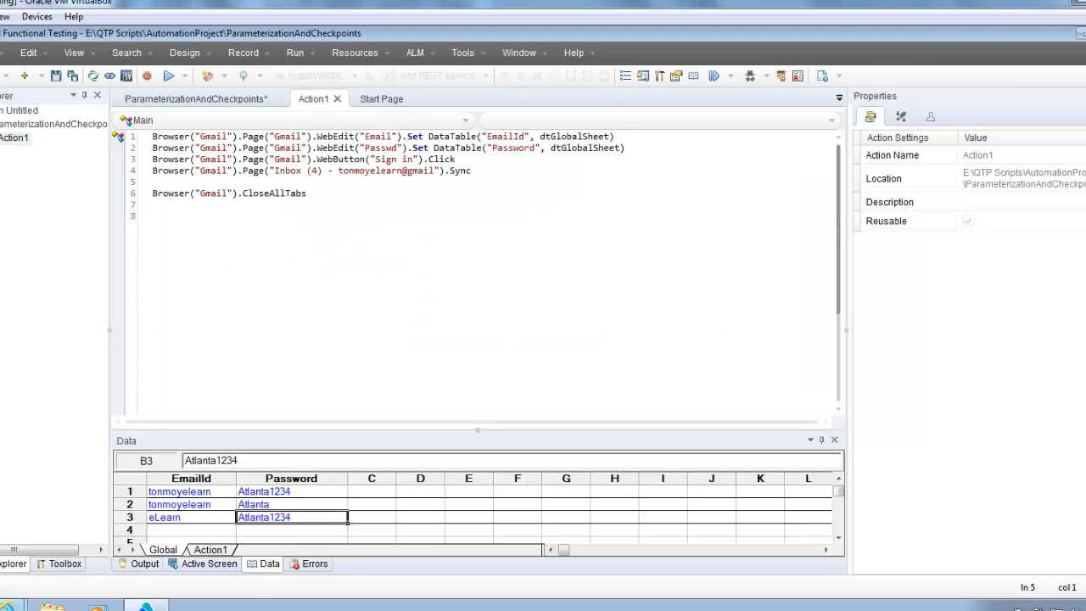
Close the leftover Google sign-in browser window.
{"action": "mouse_move", "coordinate": [10, 605]}
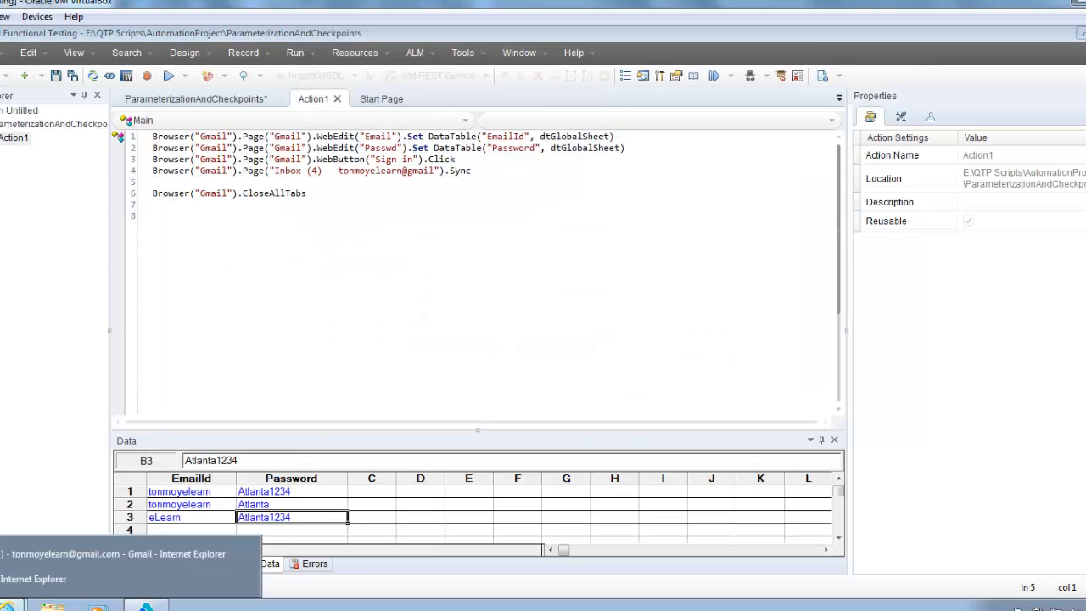
{"action": "left_click", "coordinate": [17, 581]}
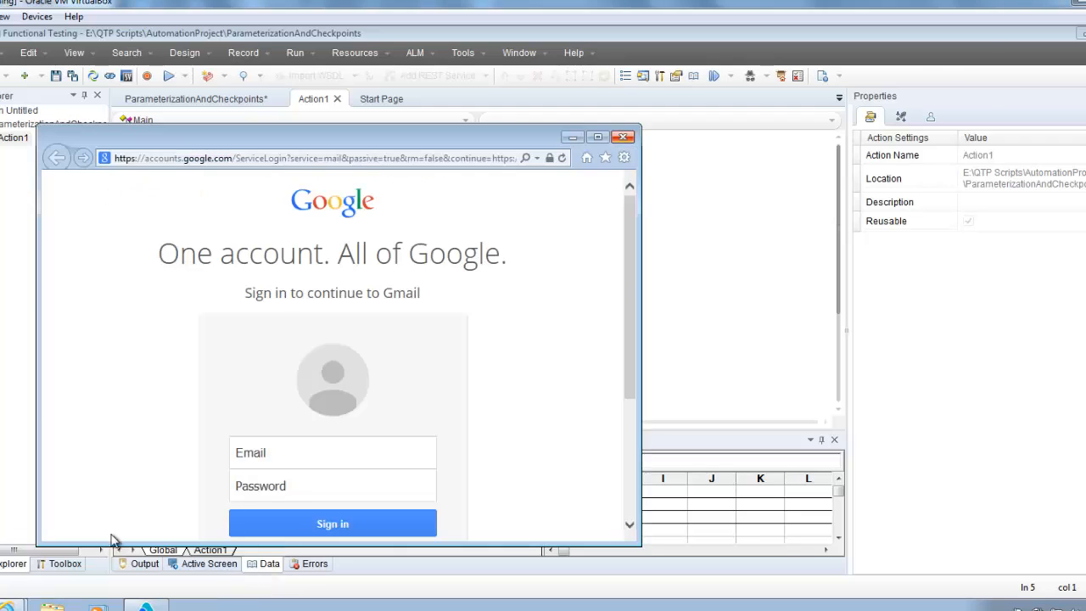
{"action": "left_click", "coordinate": [623, 137]}
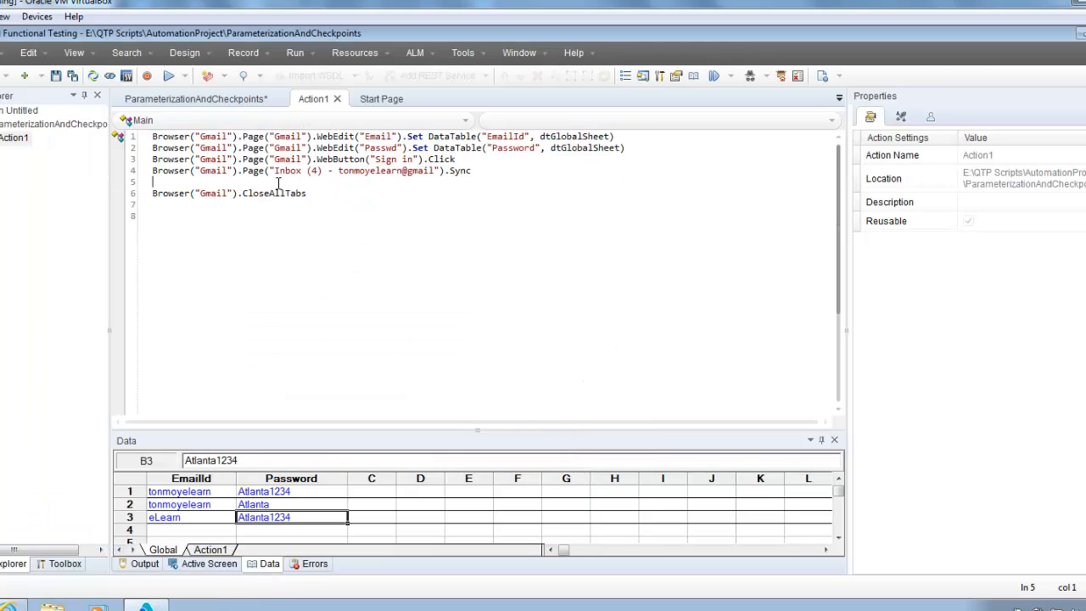
In Record and Run Settings, uncheck 'Do not record and run on browsers that are already open' and apply.
{"action": "left_click", "coordinate": [292, 53]}
{"action": "mouse_move", "coordinate": [250, 53]}
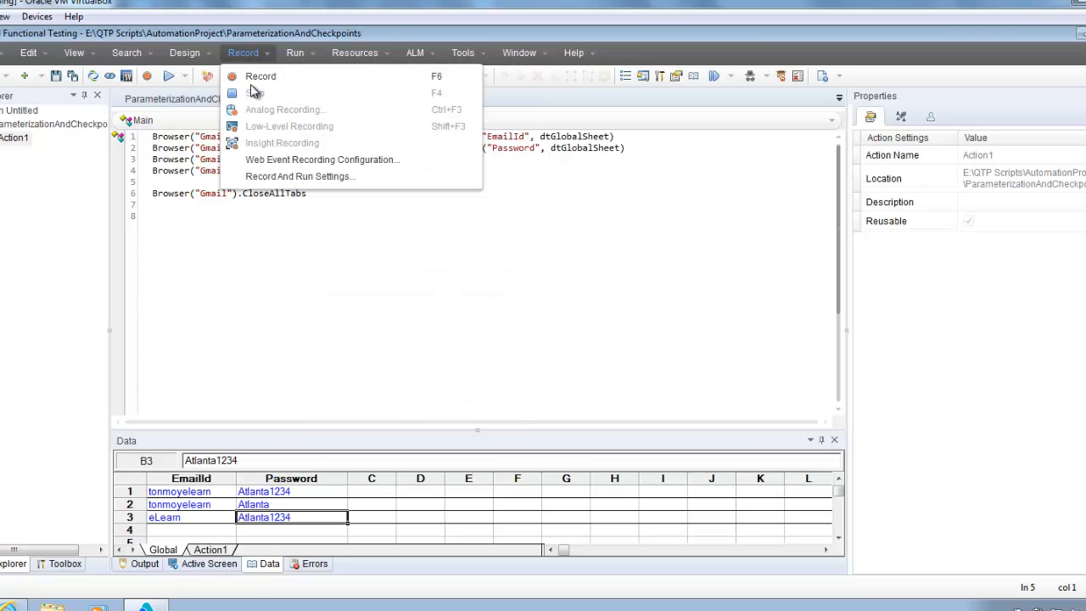
{"action": "left_click", "coordinate": [269, 176]}
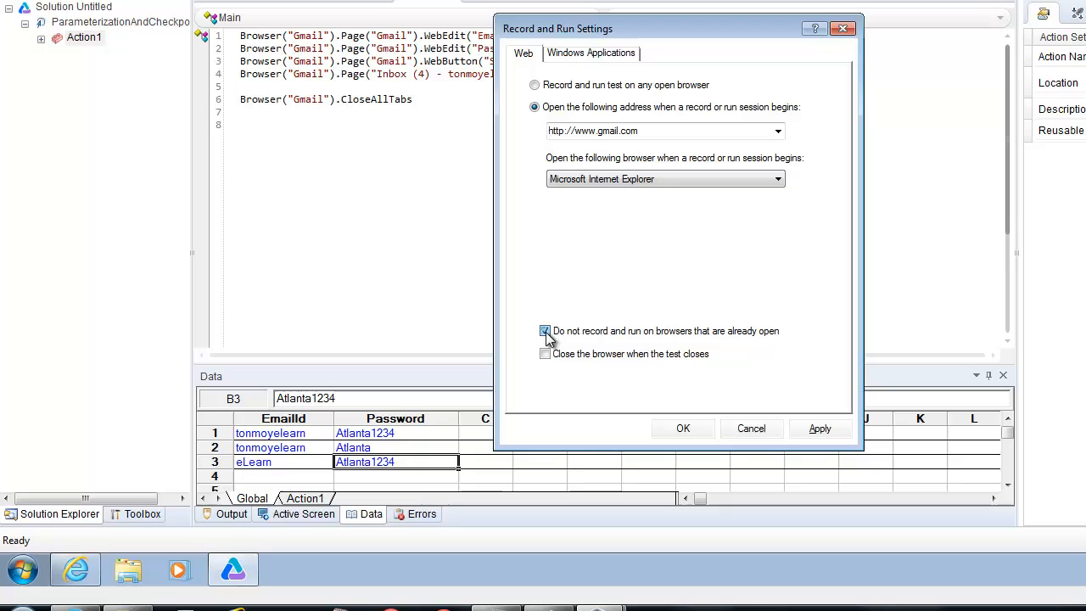
{"action": "left_click", "coordinate": [425, 402]}
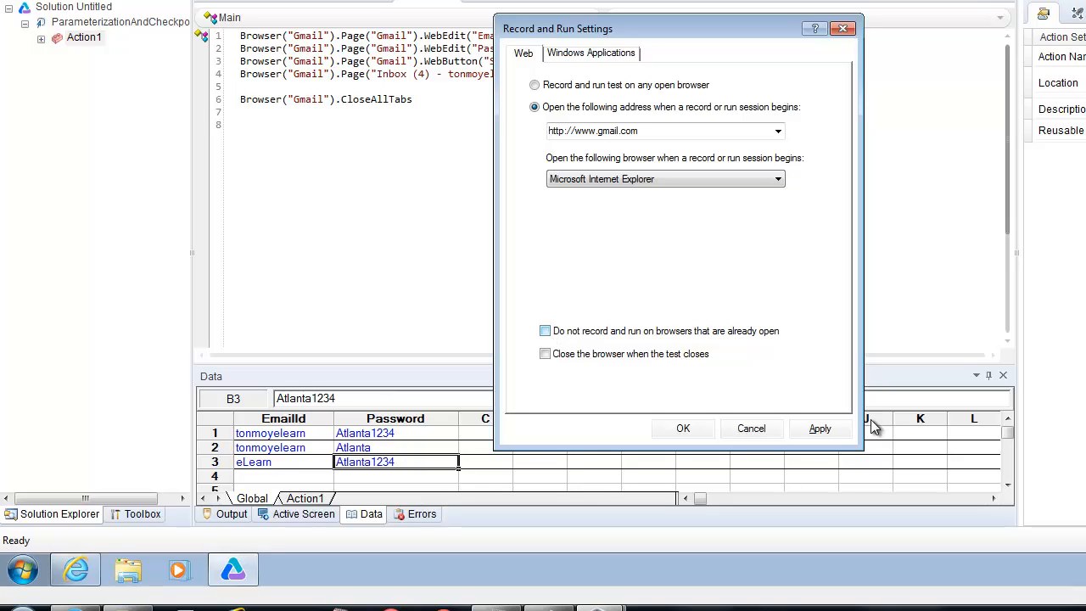
{"action": "left_click", "coordinate": [820, 430]}
{"action": "left_click", "coordinate": [687, 428]}
Check the signed-in Gmail inbox in IE, then start a new UFT recording against it.
{"action": "left_click", "coordinate": [78, 570]}
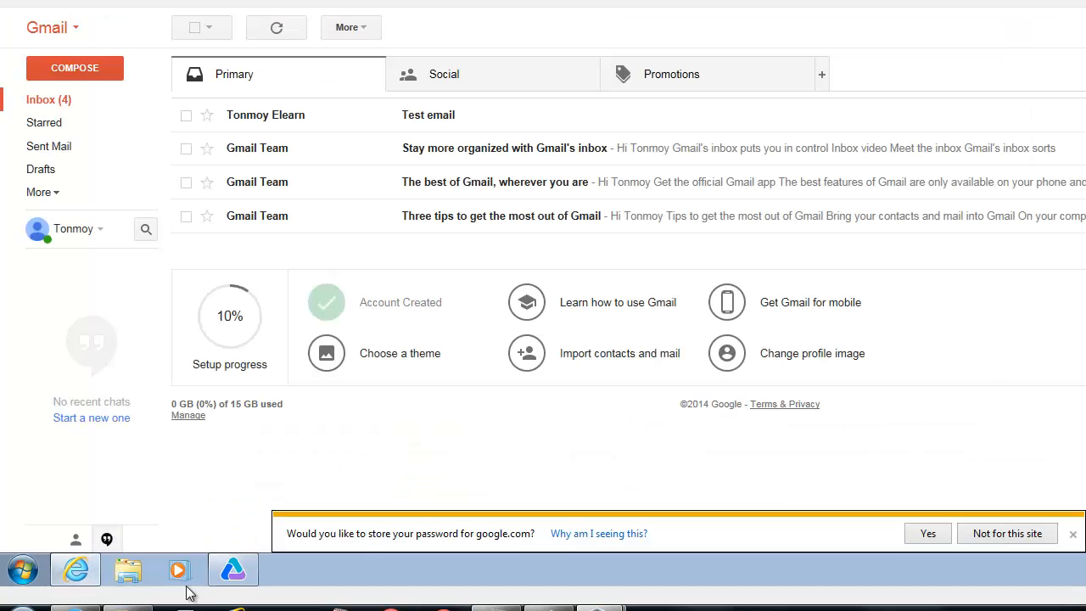
{"action": "left_click", "coordinate": [233, 570]}
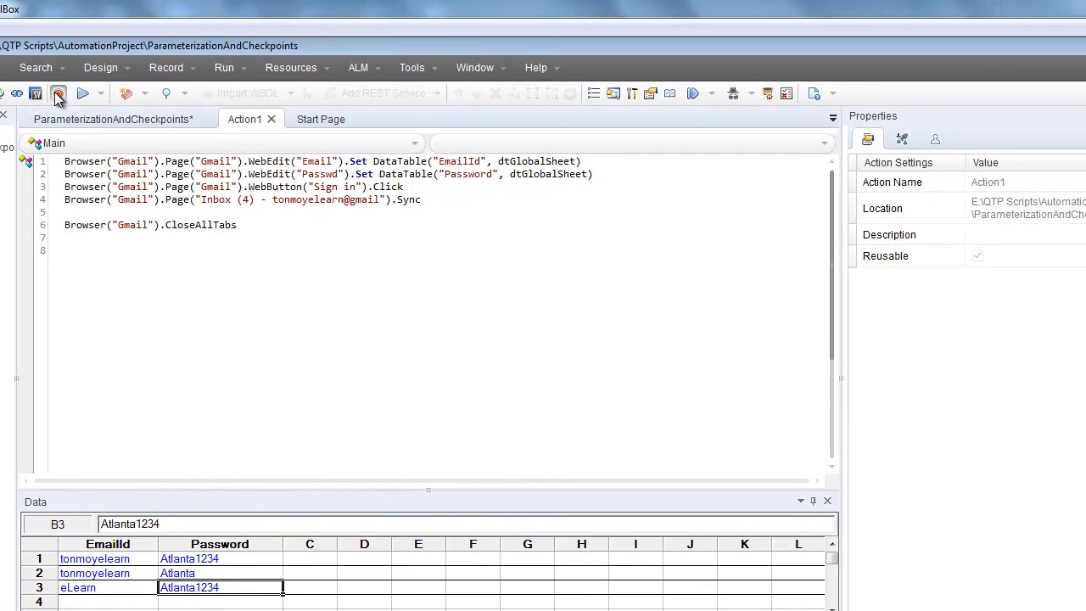
{"action": "left_click", "coordinate": [57, 95]}
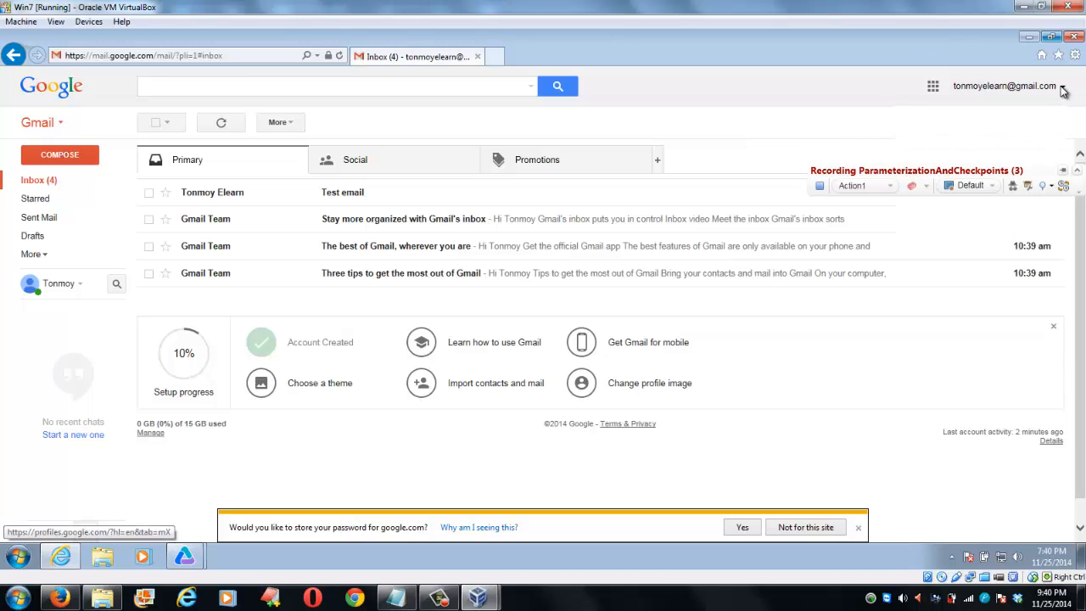
Record clicking the Gmail account dropdown and Sign out, then stop the UFT recording.
{"action": "left_click", "coordinate": [1064, 90]}
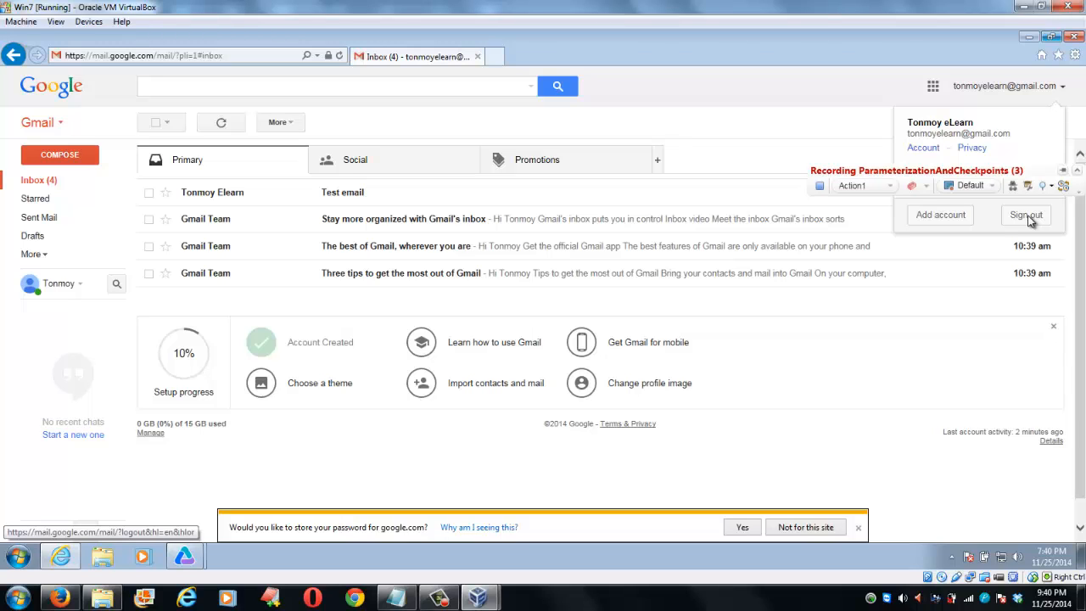
{"action": "left_click", "coordinate": [1031, 220]}
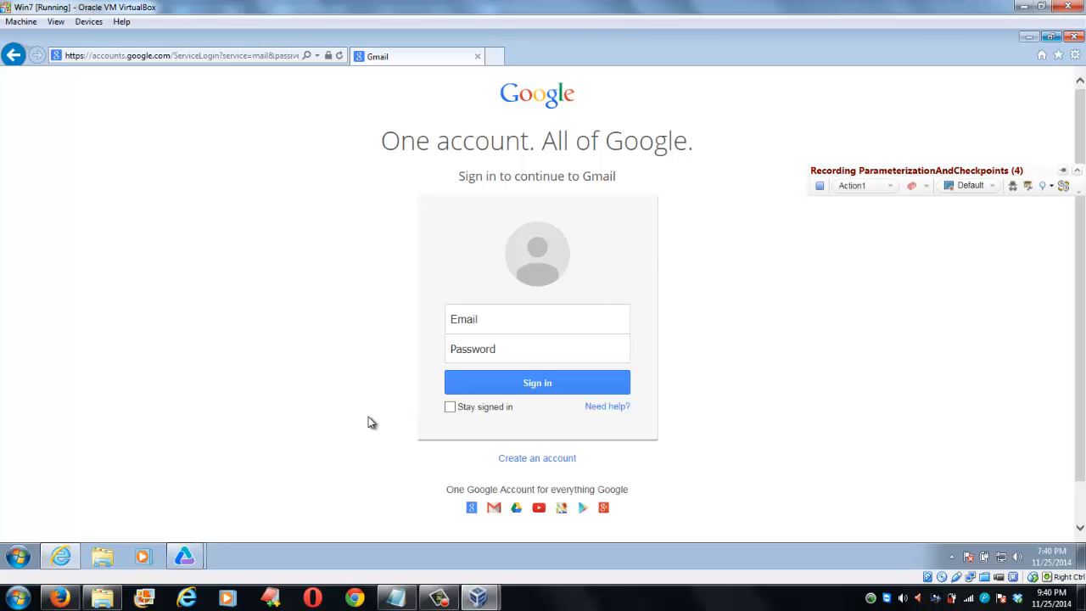
{"action": "left_click", "coordinate": [184, 556]}
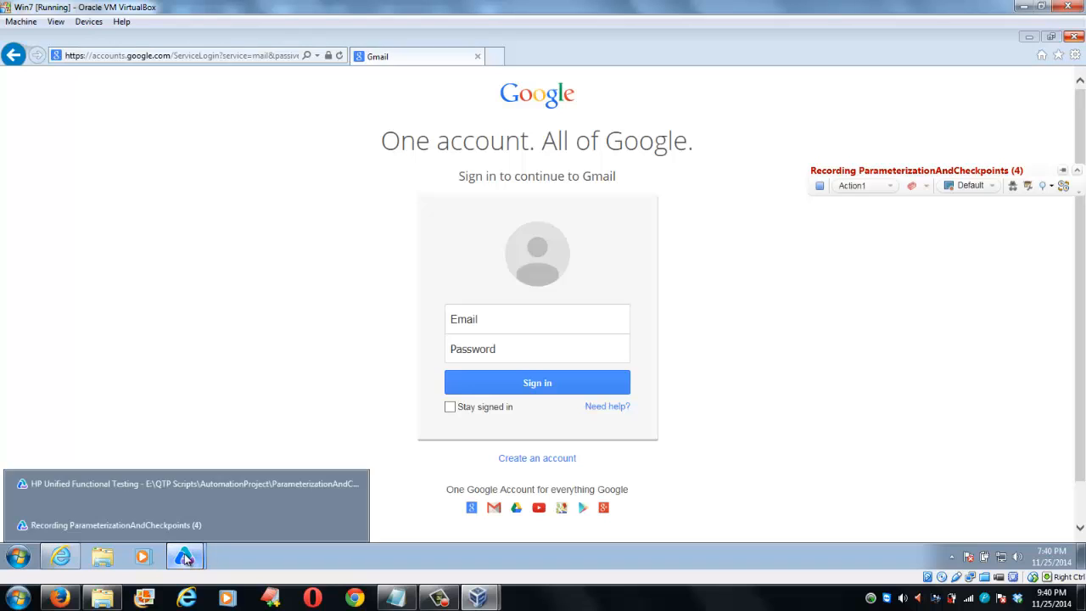
{"action": "left_click", "coordinate": [819, 185]}
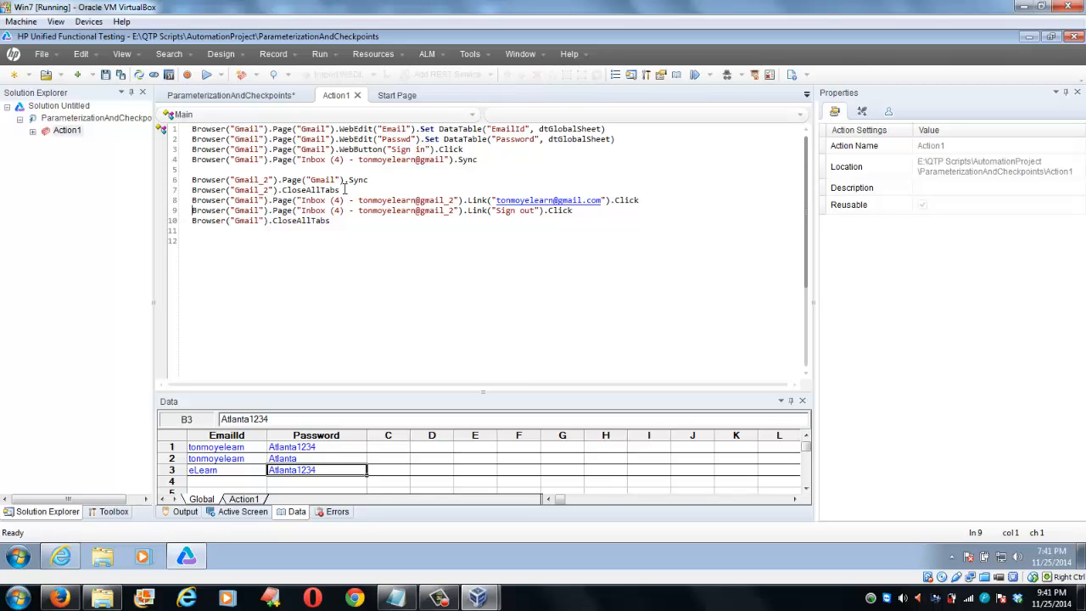
Delete script lines 6–7 (Gmail_2 Sync and CloseAllTabs) and the leftover blank line.
{"action": "left_click", "coordinate": [343, 190]}
{"action": "left_click_drag", "start_coordinate": [342, 190], "coordinate": [191, 180]}
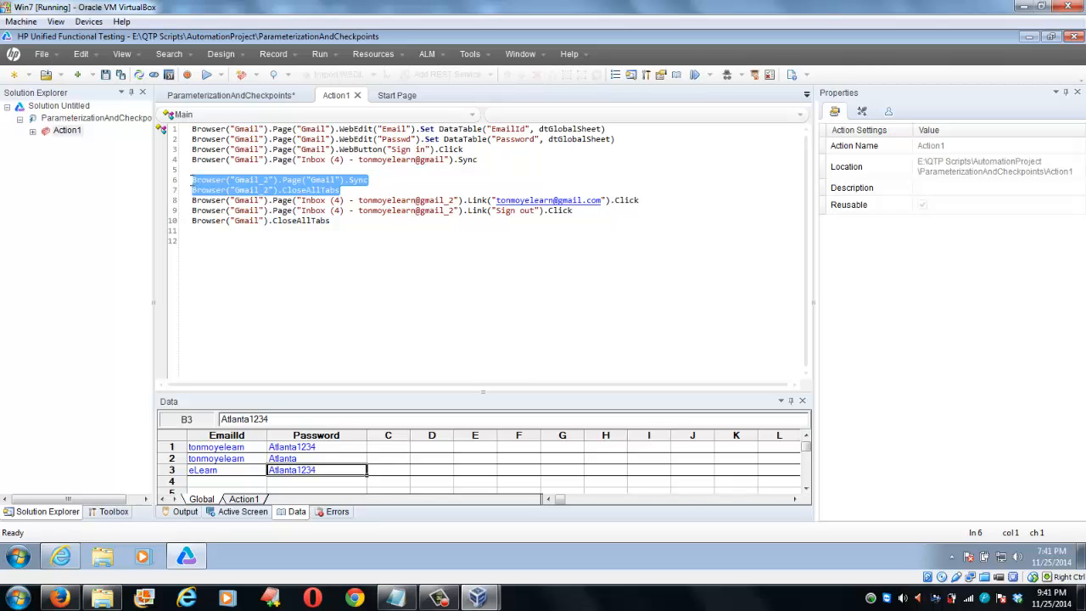
{"action": "left_click", "coordinate": [229, 190]}
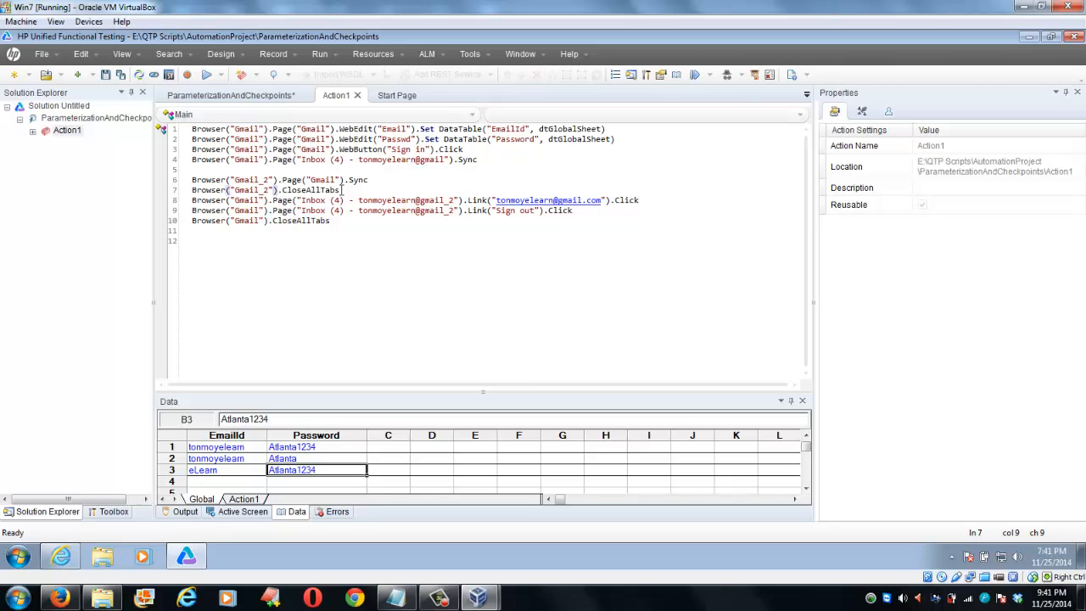
{"action": "left_click_drag", "start_coordinate": [342, 190], "coordinate": [182, 179]}
{"action": "key", "text": "Delete"}
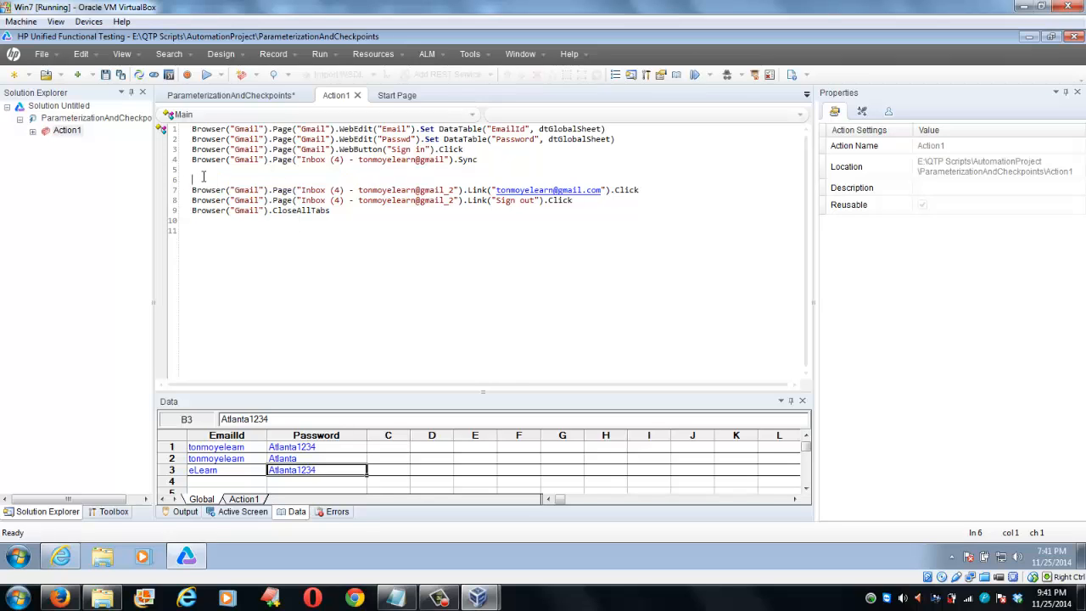
{"action": "key", "text": "BackSpace"}
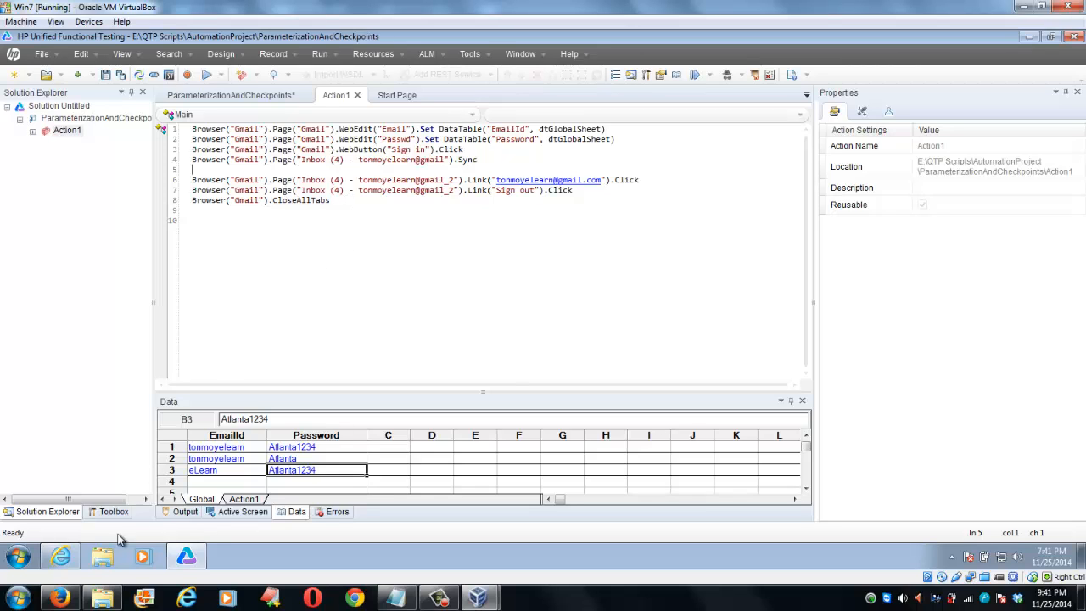
Minimize the IE sign-in window and bring up the Run dialog for ParameterizationAndCheckpoints.
{"action": "left_click", "coordinate": [59, 557]}
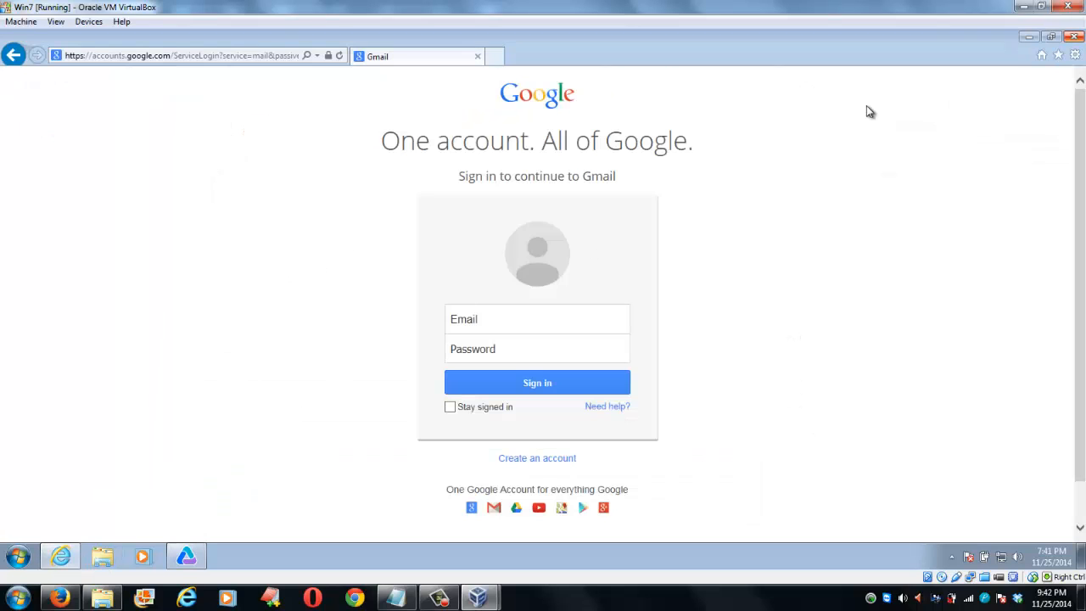
{"action": "left_click", "coordinate": [1028, 36]}
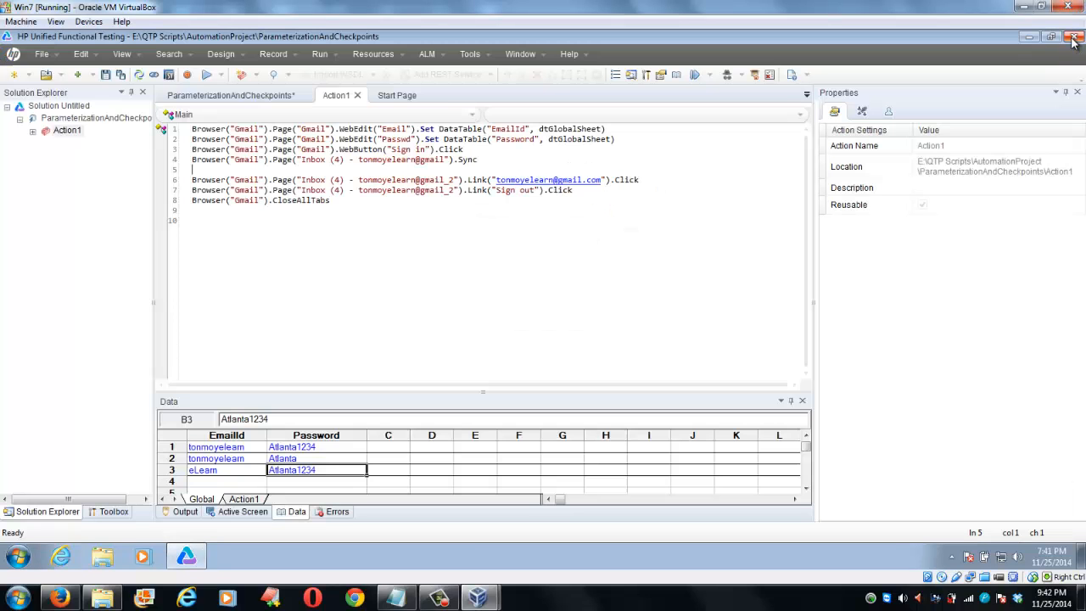
{"action": "left_click", "coordinate": [207, 75]}
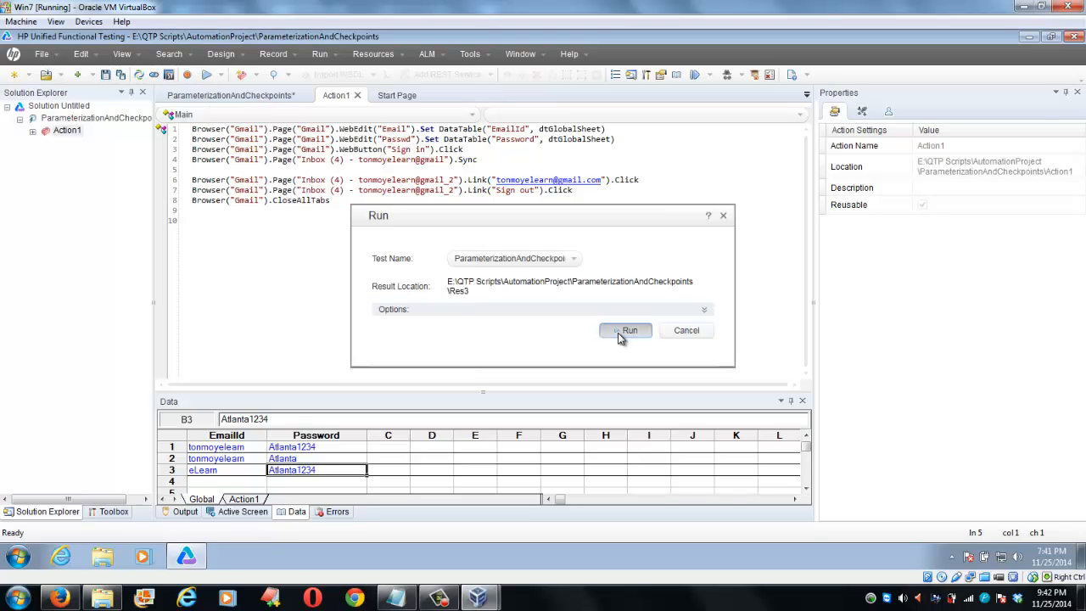
Run the test, entering the account username at sign-in, until the account-link Run Error appears.
{"action": "left_click", "coordinate": [626, 330]}
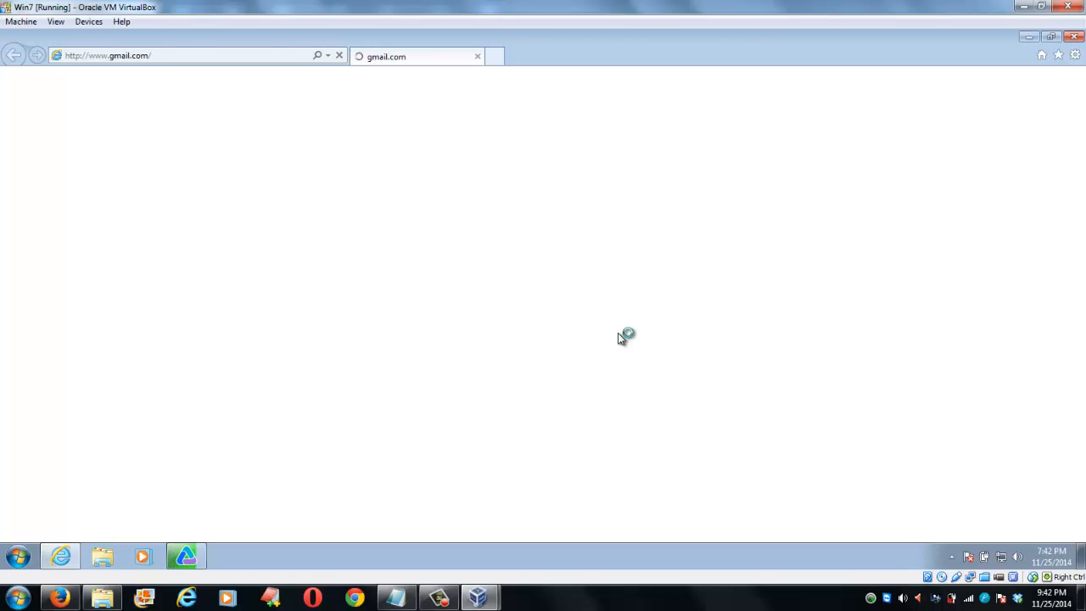
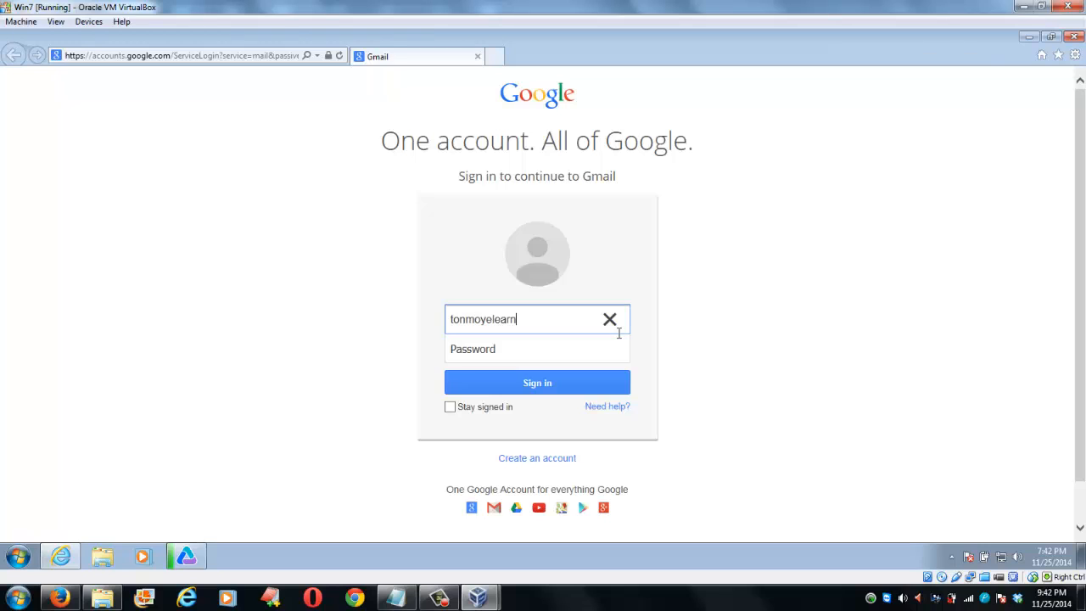
{"action": "key", "text": "Tab"}
{"action": "key", "text": "Return"}
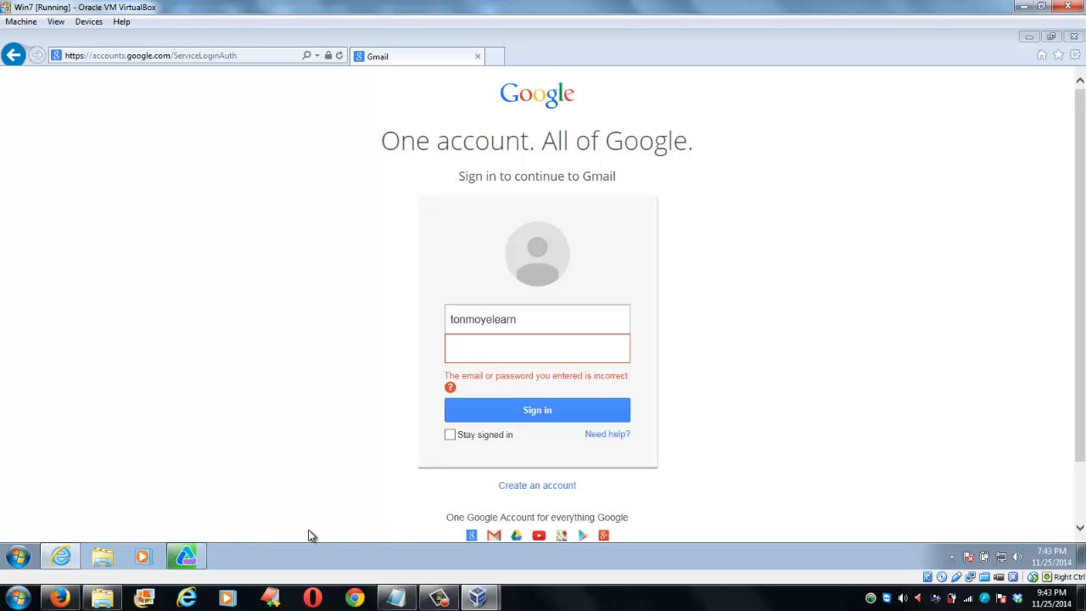
{"action": "left_click", "coordinate": [187, 556]}
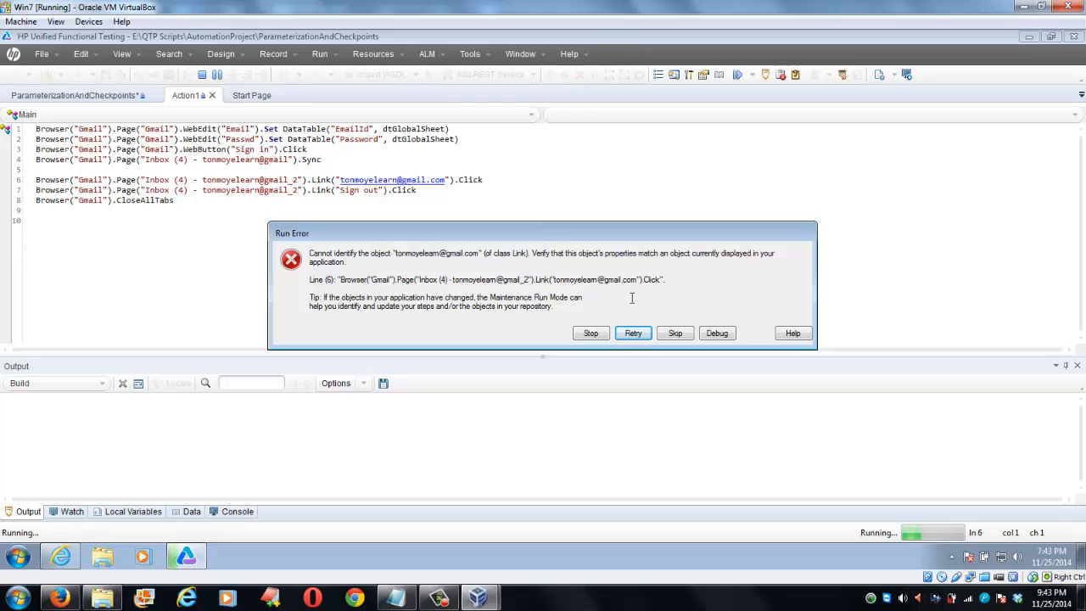
Stop the failed run and show IE's Google sign-in page reporting an incorrect email or password.
{"action": "left_click", "coordinate": [591, 334]}
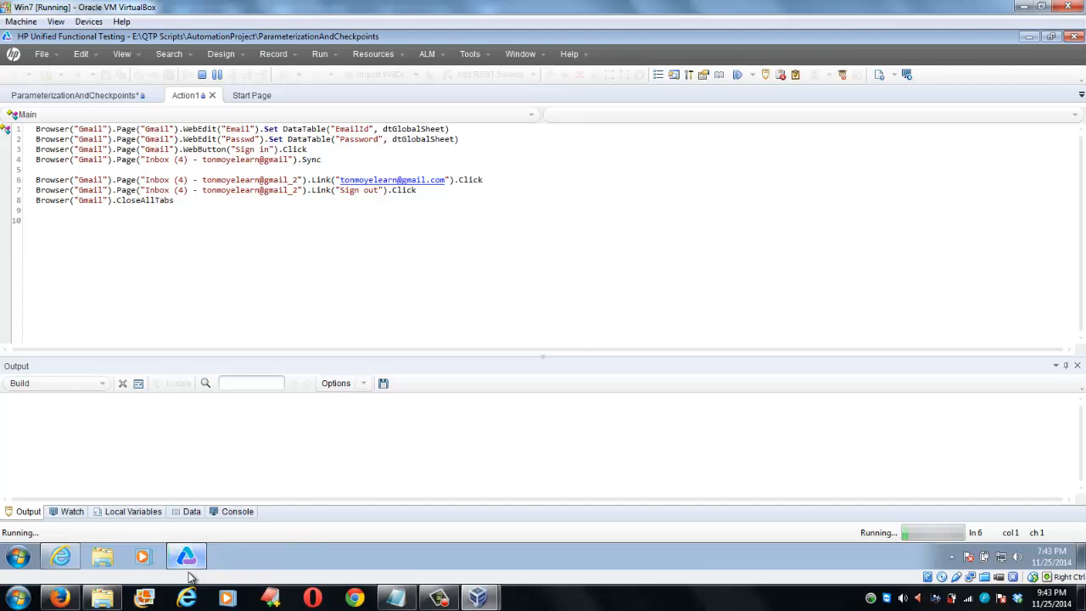
{"action": "left_click", "coordinate": [61, 556]}
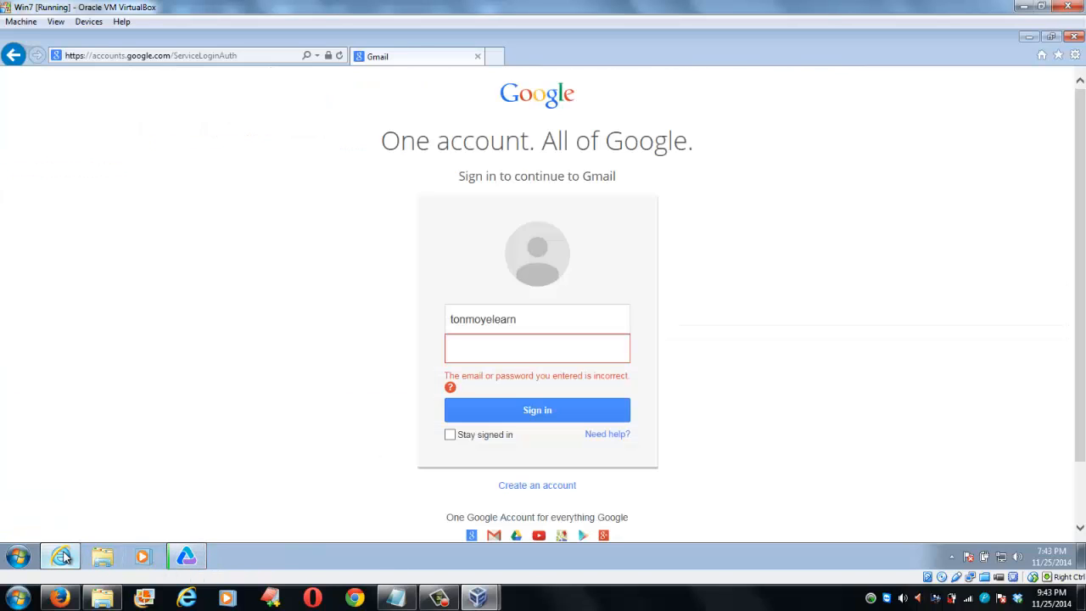
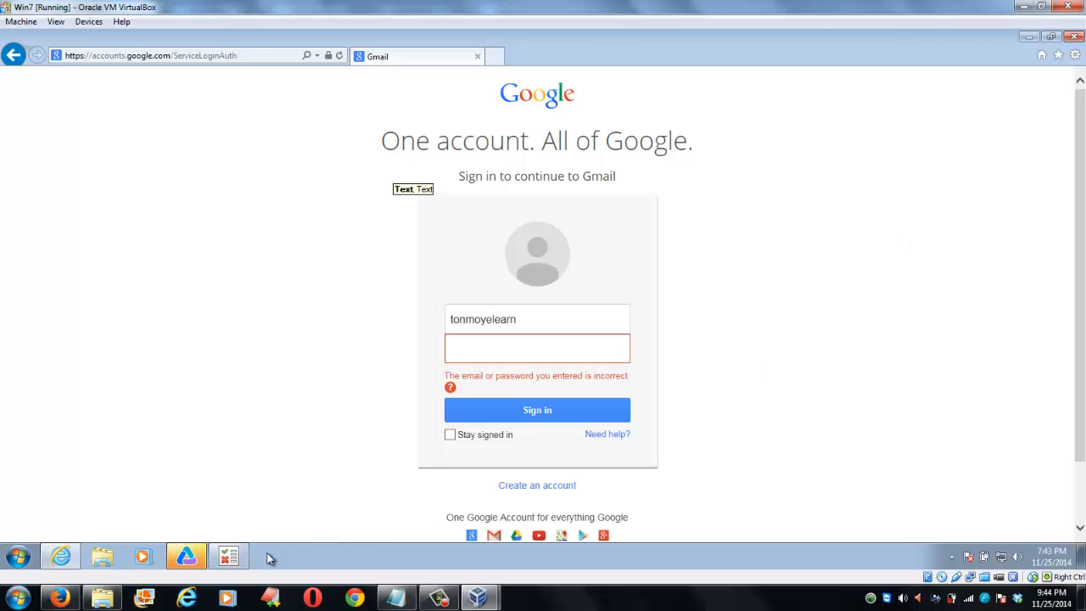
Close the failed Res3 results in Run Results Viewer and return to the ParameterizationAndCheckpoints script.
{"action": "left_click", "coordinate": [227, 556]}
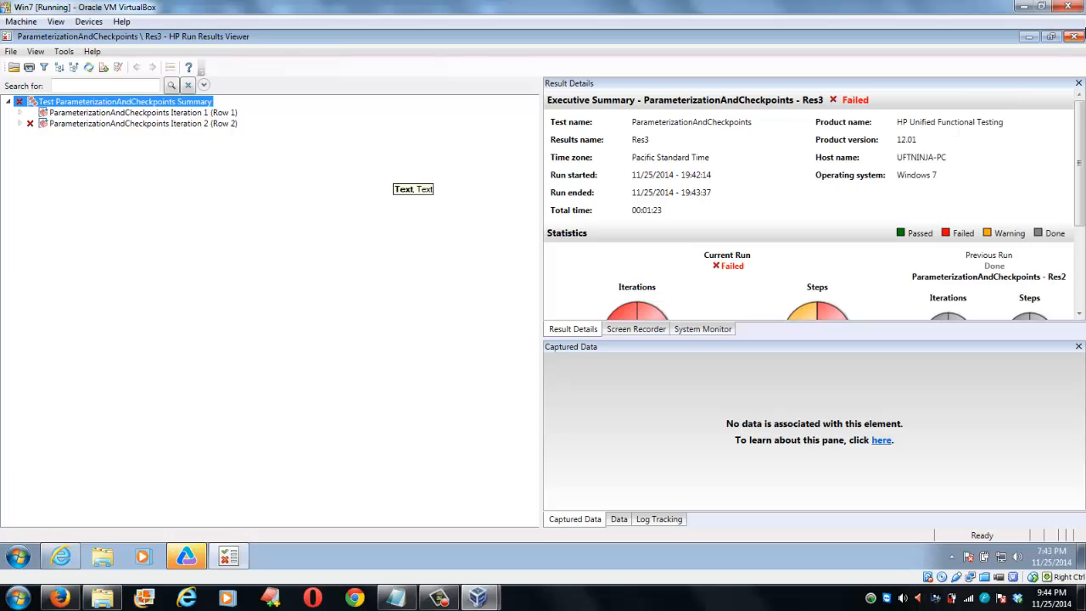
{"action": "left_click", "coordinate": [1074, 38]}
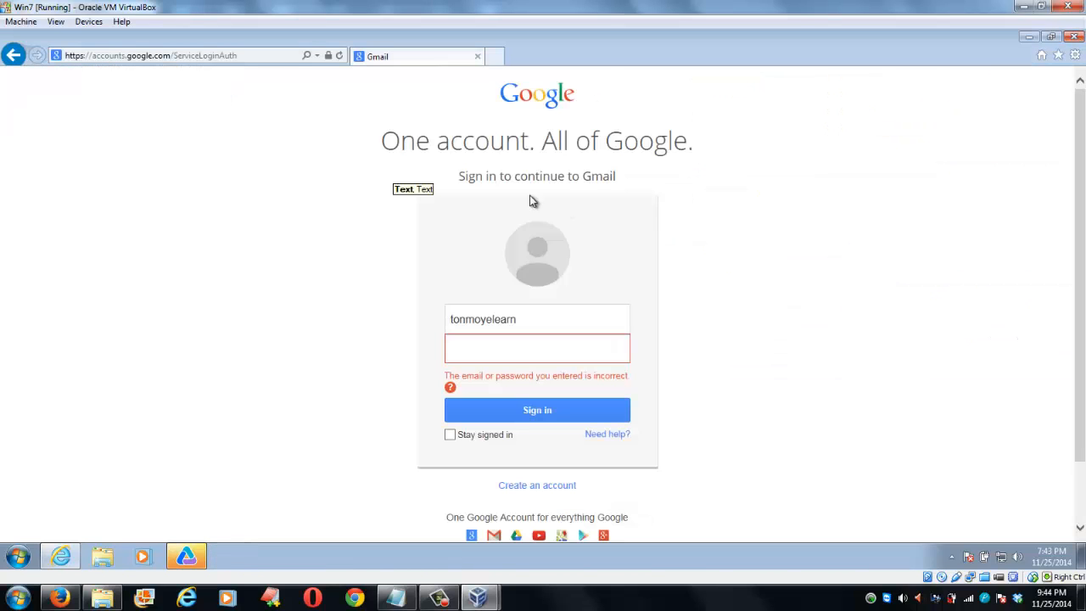
{"action": "left_click", "coordinate": [189, 558]}
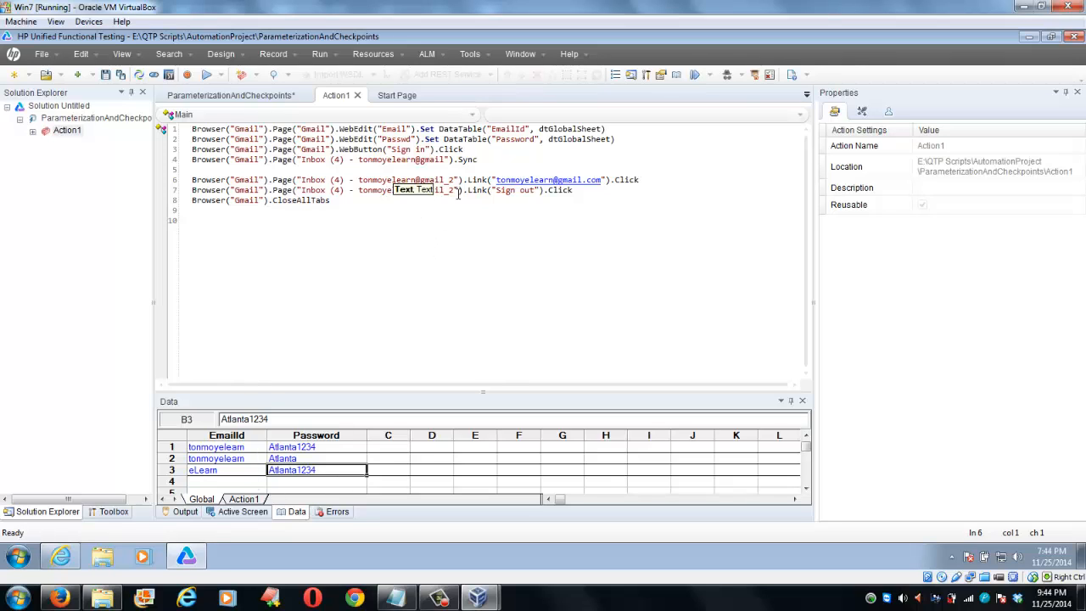
{"action": "left_click", "coordinate": [347, 446]}
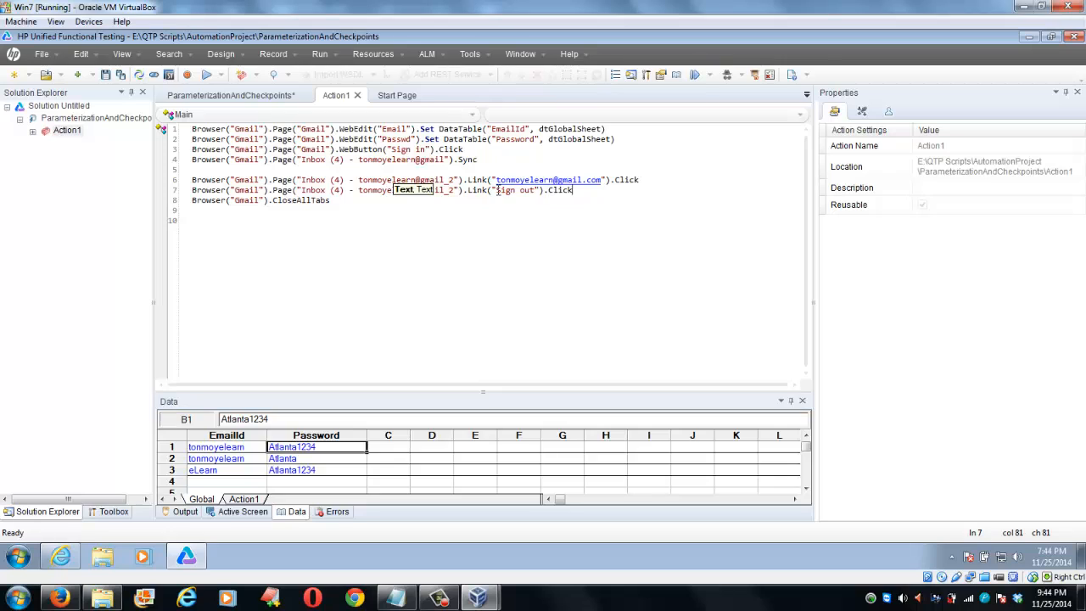
{"action": "left_click_drag", "start_coordinate": [576, 190], "coordinate": [358, 190]}
{"action": "left_click_drag", "start_coordinate": [277, 186], "coordinate": [192, 180]}
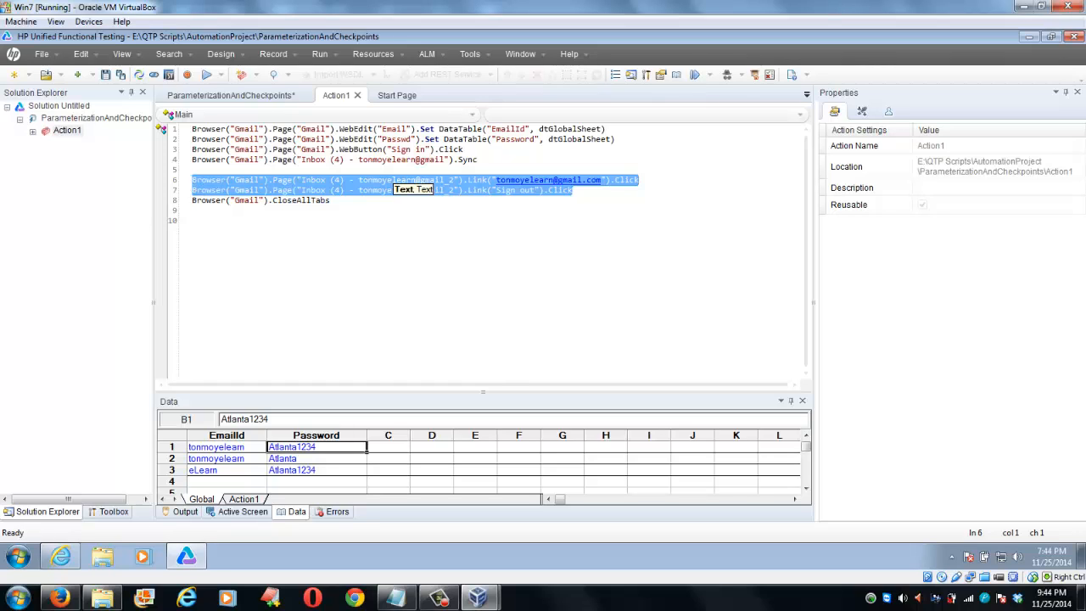
{"action": "left_click", "coordinate": [253, 448]}
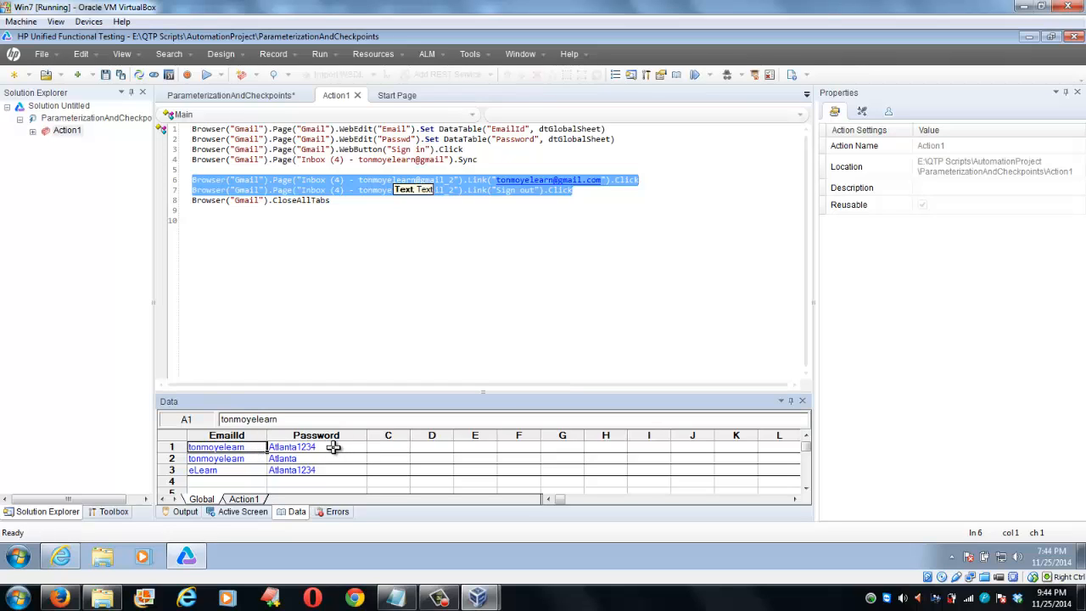
{"action": "left_click", "coordinate": [333, 448]}
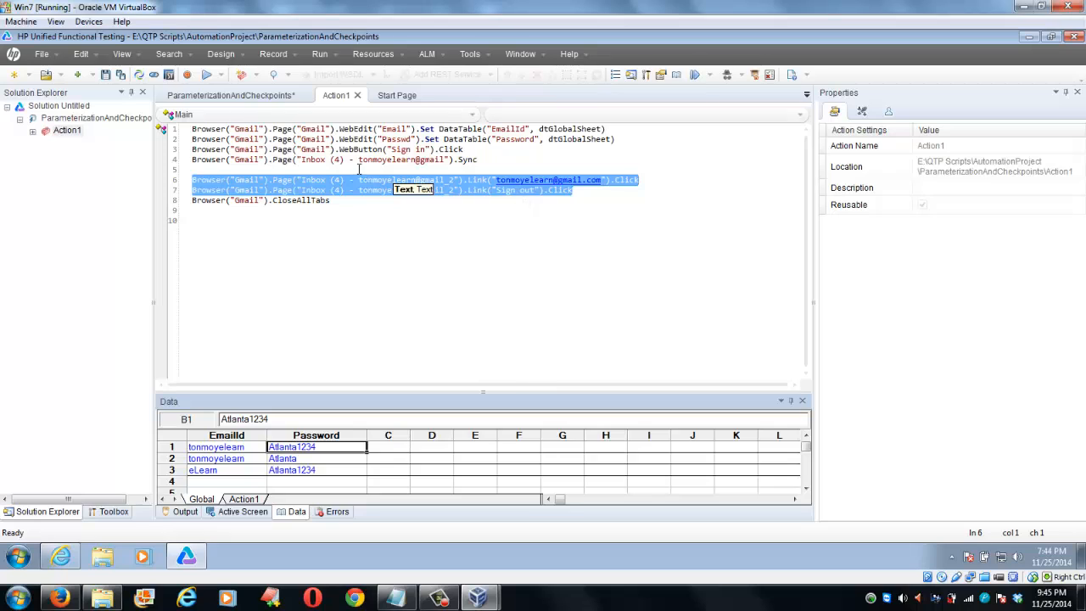
{"action": "left_click", "coordinate": [488, 159]}
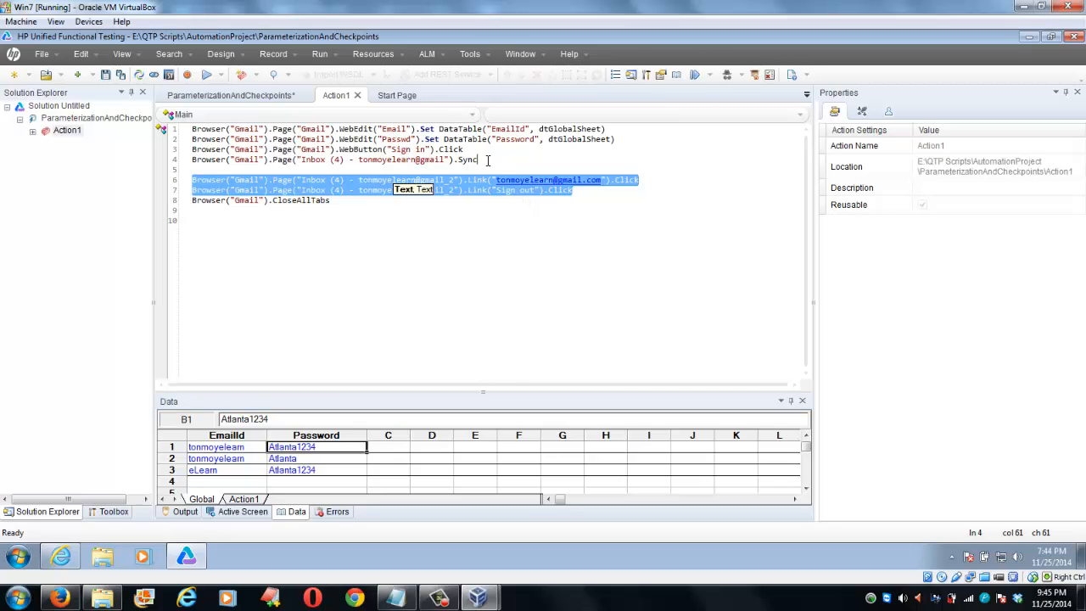
Insert an If block after Sync comparing the EmailId data value to the expected email.
{"action": "key", "text": "Return"}
{"action": "type", "text": "if"}
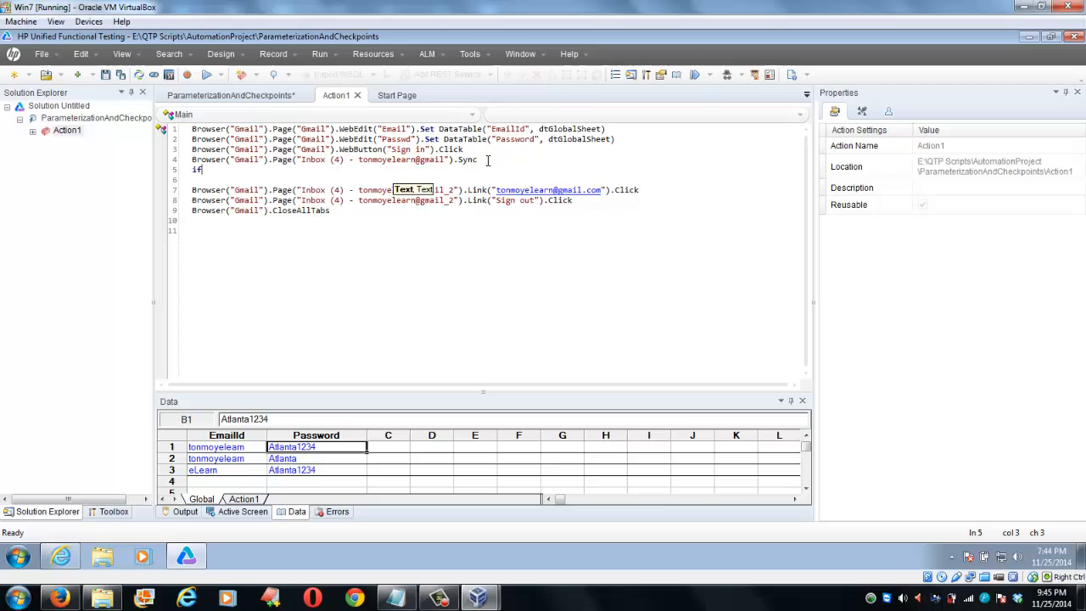
{"action": "key", "text": "Tab"}
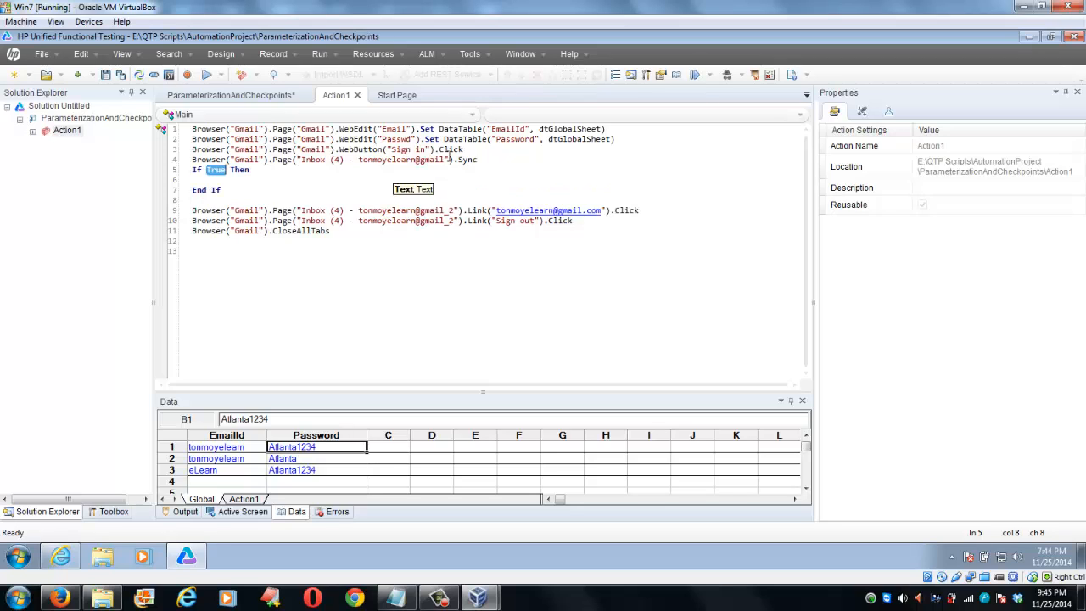
{"action": "left_click_drag", "start_coordinate": [439, 129], "coordinate": [607, 138]}
{"action": "key", "text": "ctrl+c"}
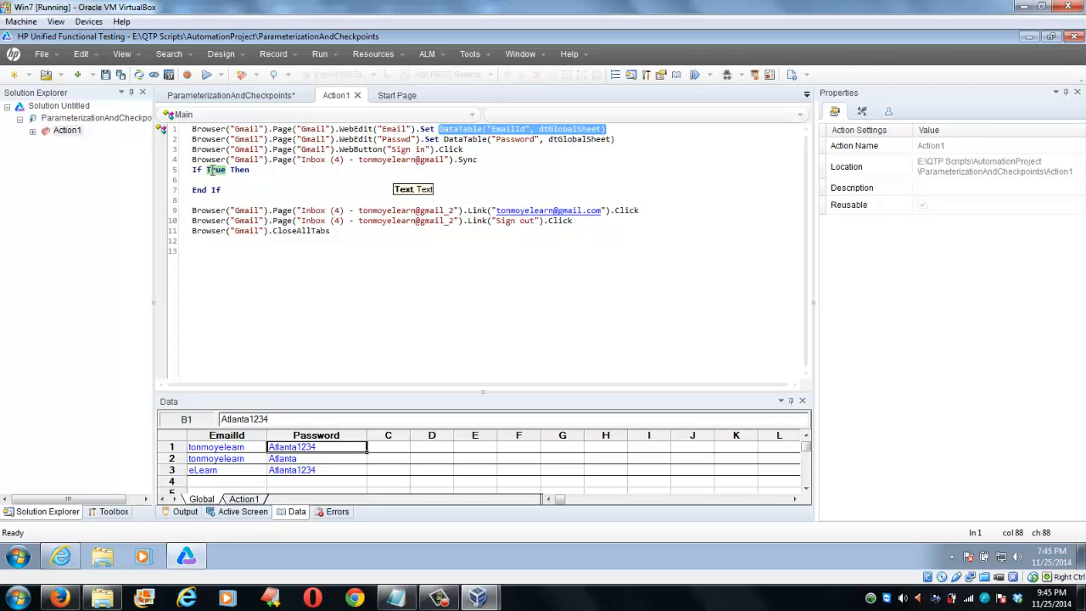
{"action": "left_click_drag", "start_coordinate": [206, 170], "coordinate": [226, 169]}
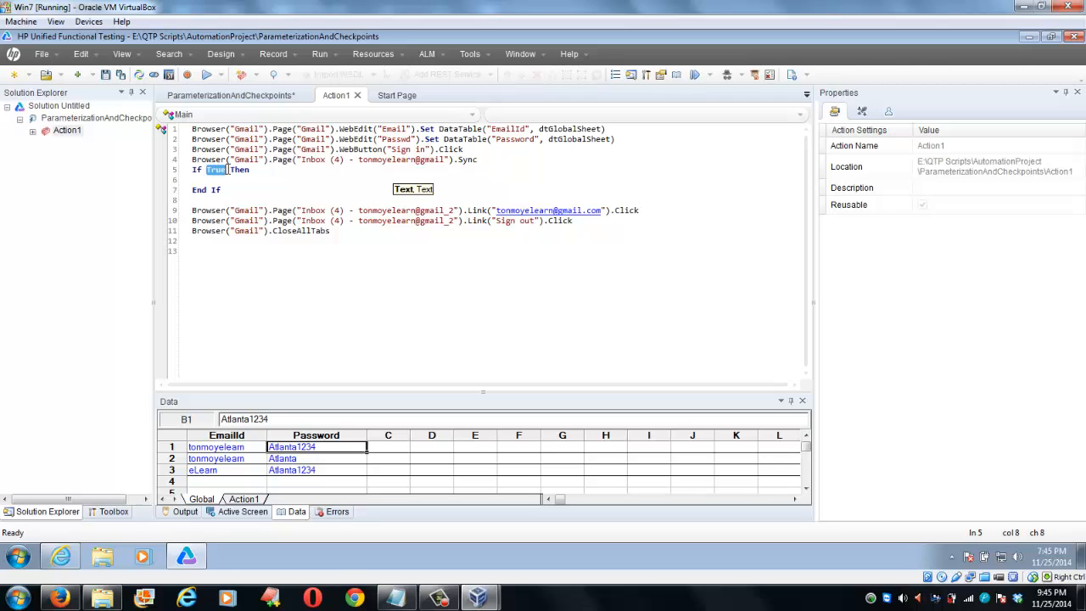
{"action": "key", "text": "ctrl+v"}
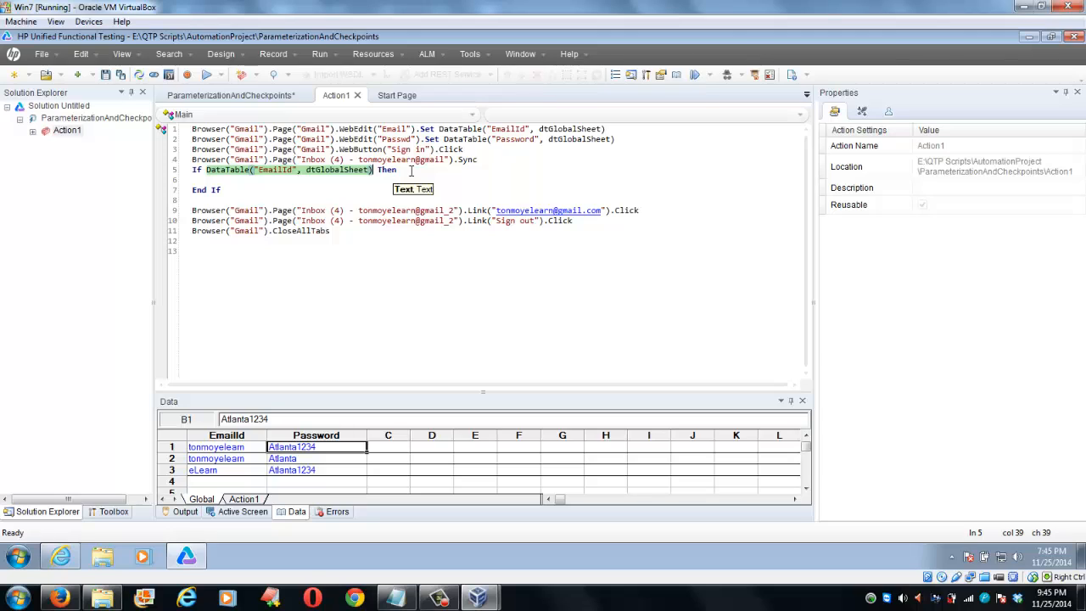
{"action": "type", "text": "<>"}
{"action": "key", "text": "BackSpace"}
{"action": "key", "text": "BackSpace"}
{"action": "type", "text": "="}
{"action": "type", "text": " \"\""}
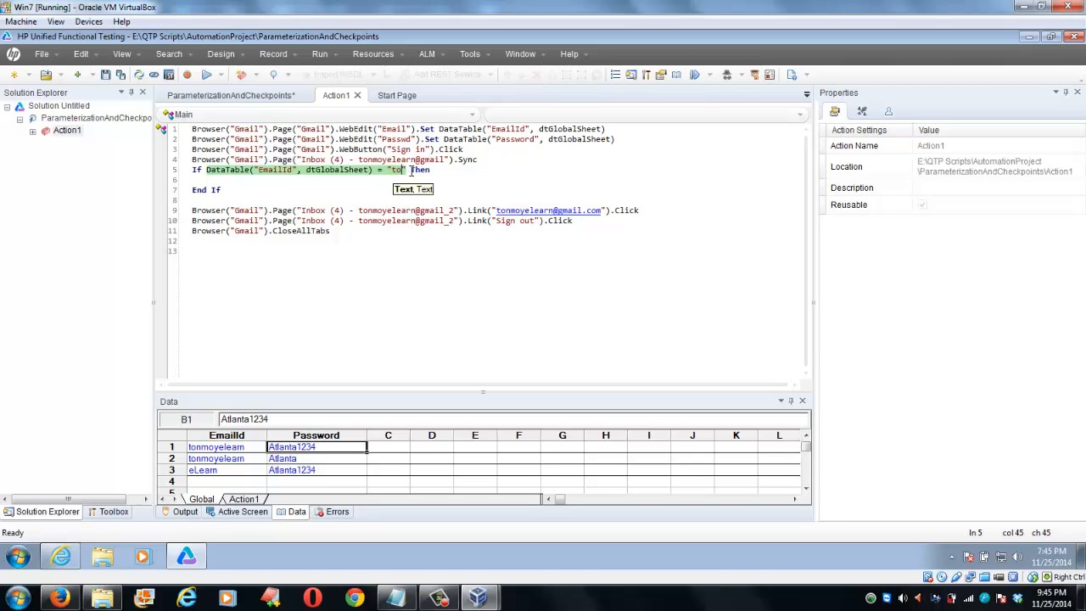
{"action": "type", "text": " and"}
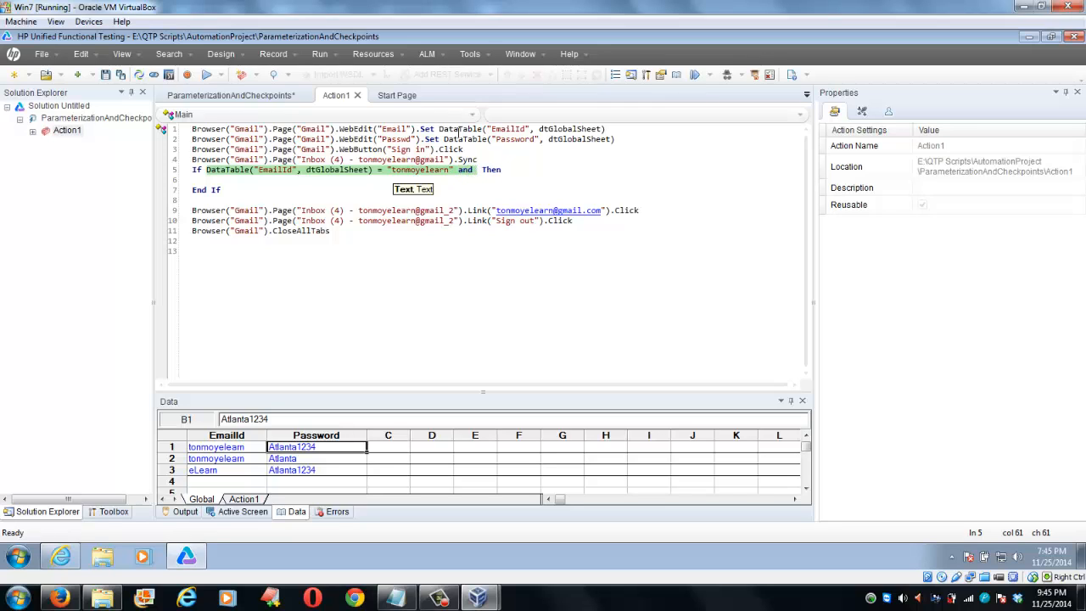
Add an 'and' Password data comparison against the expected password, then select the link-click lines 9–10.
{"action": "left_click", "coordinate": [447, 140]}
{"action": "left_click_drag", "start_coordinate": [443, 139], "coordinate": [619, 139]}
{"action": "key", "text": "ctrl+c"}
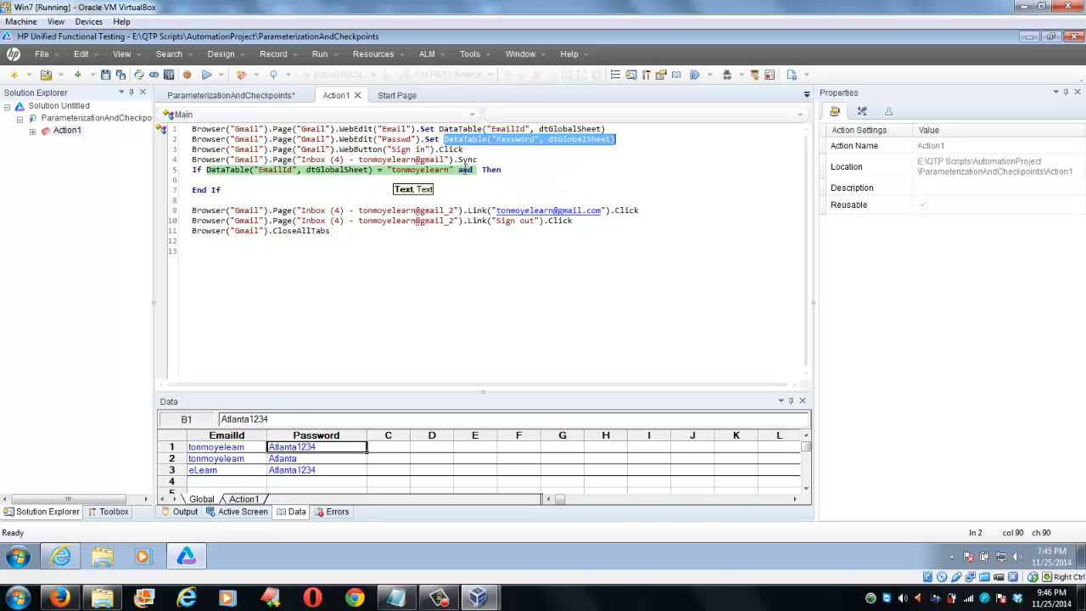
{"action": "left_click", "coordinate": [474, 170]}
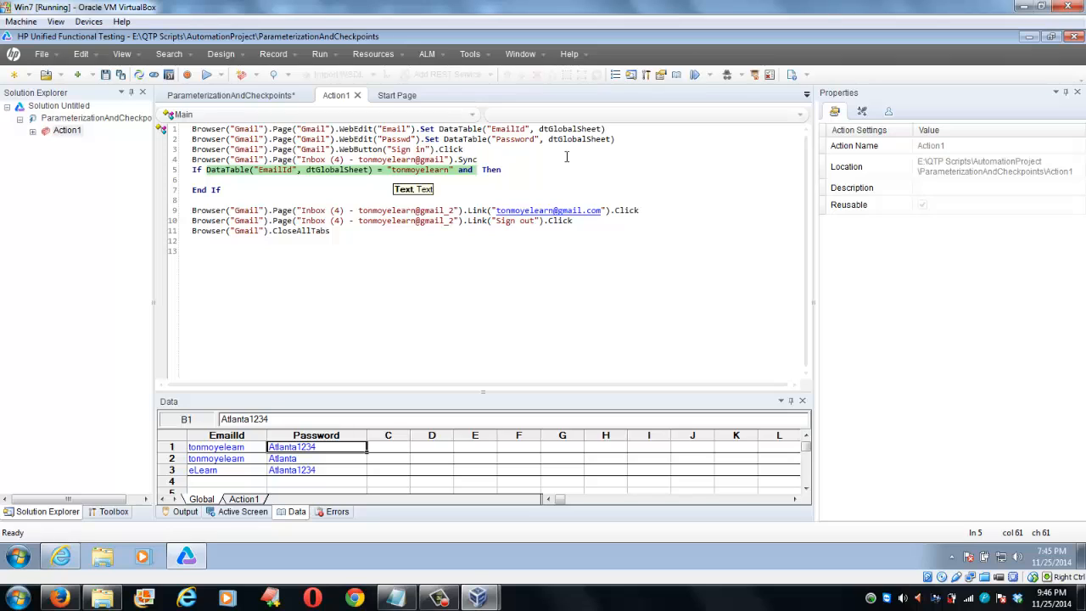
{"action": "key", "text": "ctrl+v"}
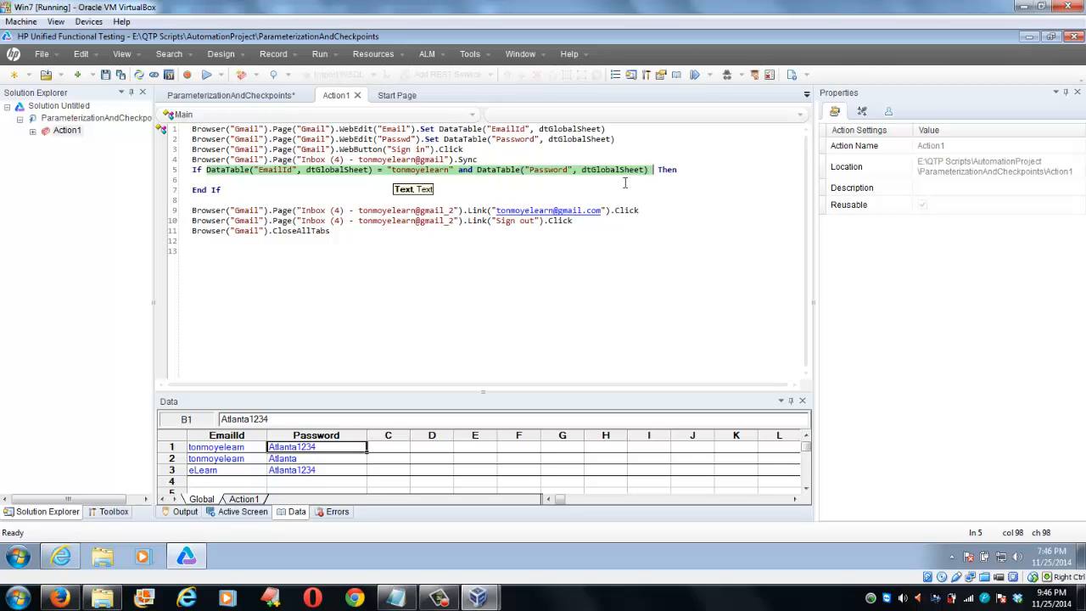
{"action": "type", "text": "= "}
{"action": "type", "text": "''"}
{"action": "key", "text": "BackSpace"}
{"action": "key", "text": "BackSpace"}
{"action": "type", "text": "\"\""}
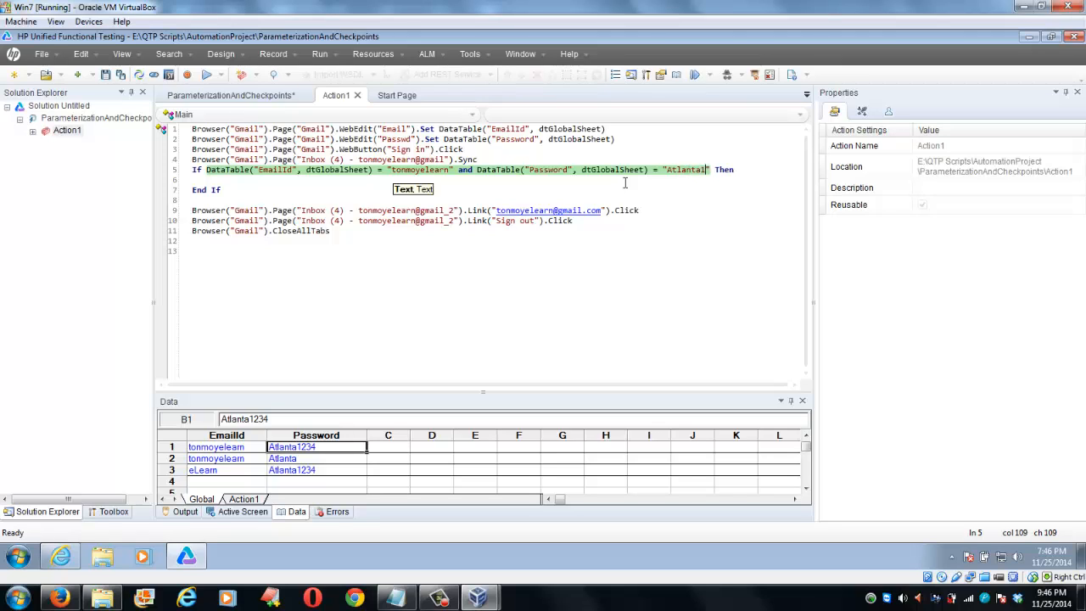
{"action": "left_click", "coordinate": [208, 210]}
{"action": "left_click_drag", "start_coordinate": [269, 216], "coordinate": [574, 218]}
{"action": "key", "text": "ctrl+c"}
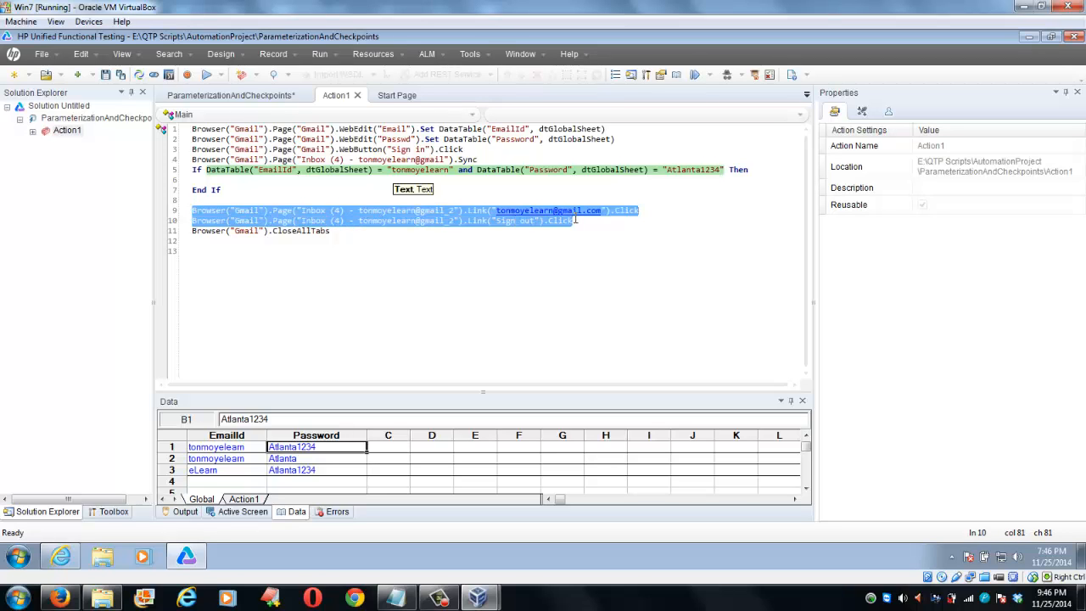
Move the account and Sign out link clicks into the If block, indented.
{"action": "key", "text": "Delete"}
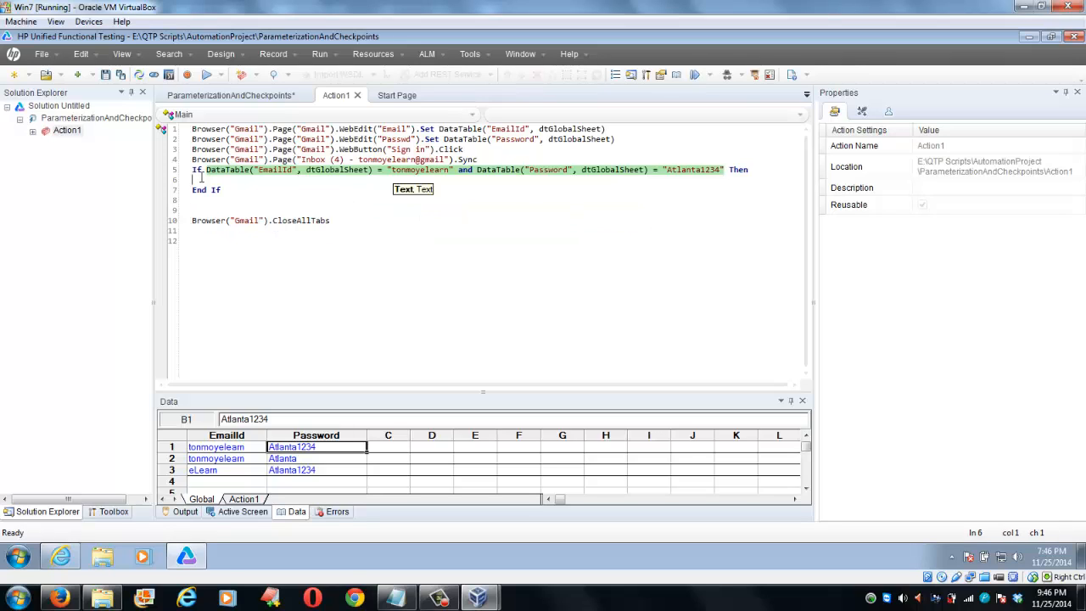
{"action": "key", "text": "Tab"}
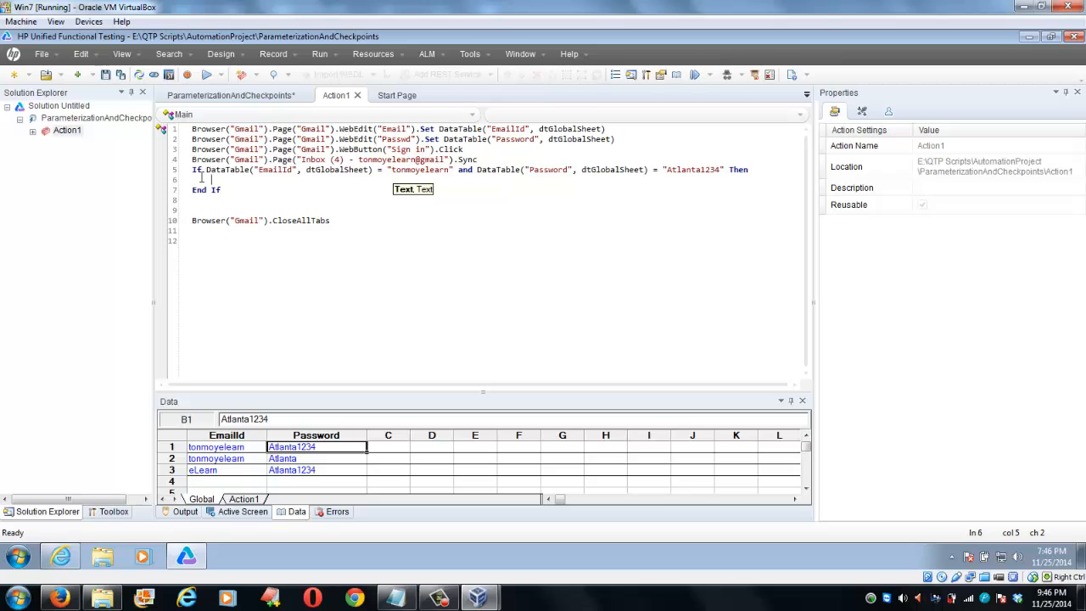
{"action": "key", "text": "ctrl+v"}
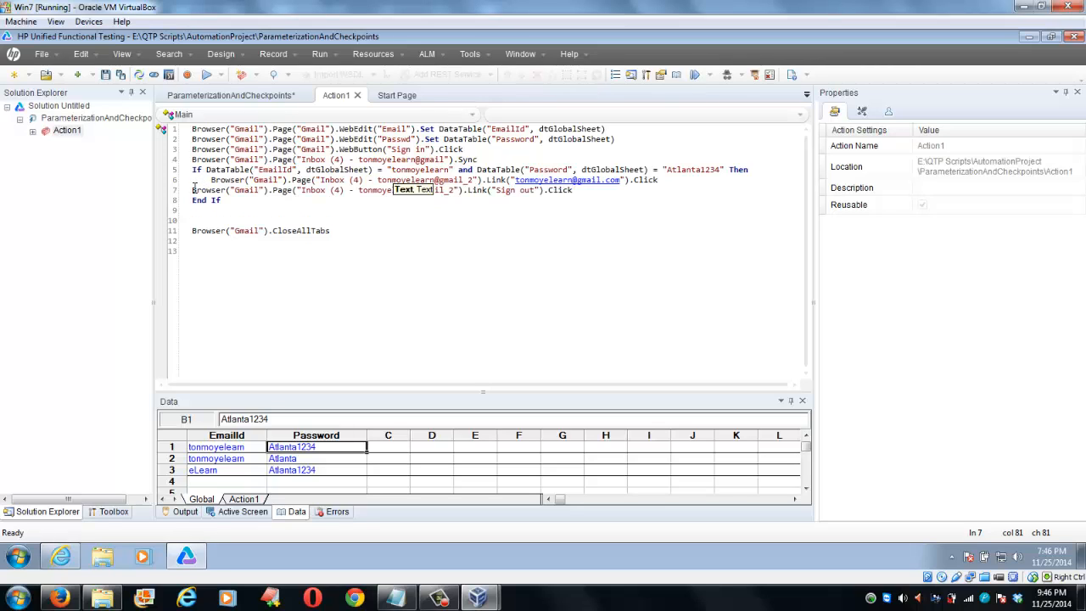
{"action": "left_click", "coordinate": [193, 188]}
{"action": "key", "text": "Tab"}
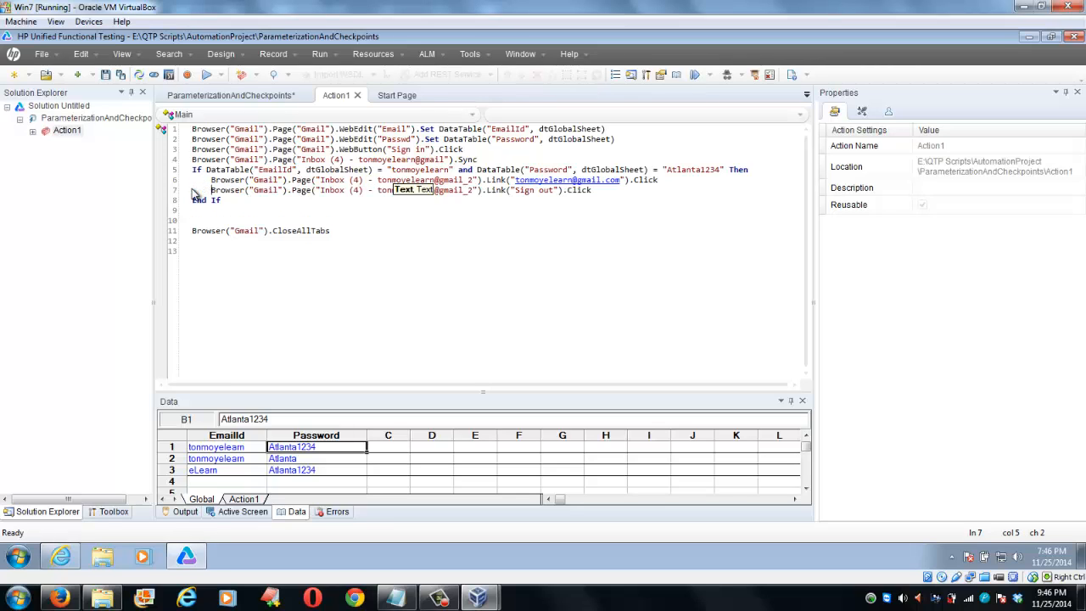
Add print "Email Homepage appeared for valid credentials" after the sign-out step, plus blank lines.
{"action": "left_click", "coordinate": [599, 190]}
{"action": "key", "text": "Return"}
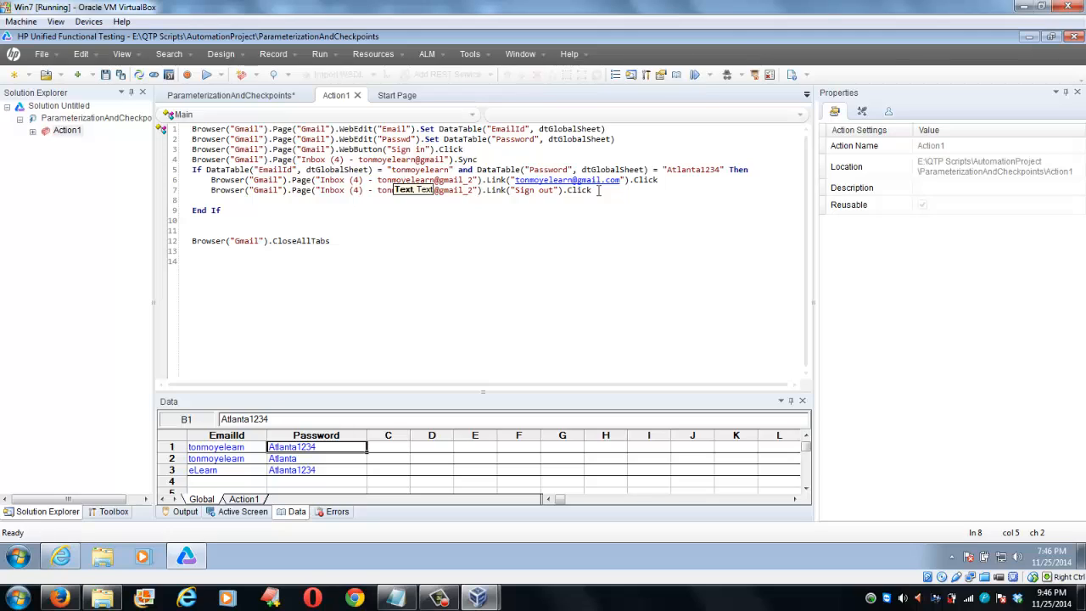
{"action": "type", "text": "print \"\""}
{"action": "key", "text": "Left"}
{"action": "type", "text": "Valid"}
{"action": "key", "text": "BackSpace"}
{"action": "key", "text": "BackSpace"}
{"action": "key", "text": "BackSpace"}
{"action": "key", "text": "BackSpace"}
{"action": "key", "text": "BackSpace"}
{"action": "type", "text": "Email Homepage "}
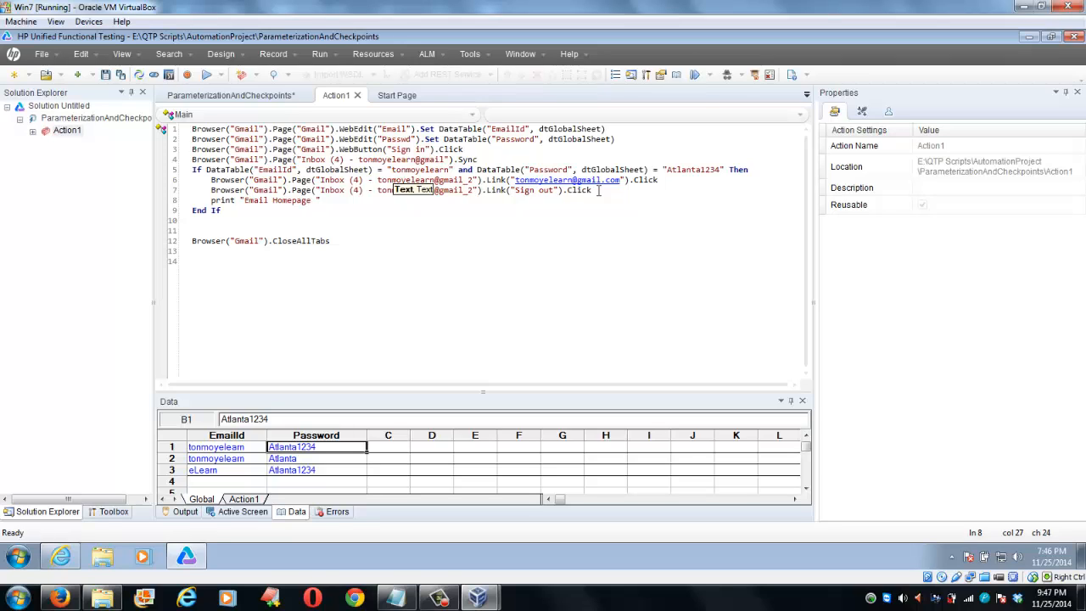
{"action": "type", "text": "appeared for"}
{"action": "type", "text": " valid"}
{"action": "type", "text": " credent"}
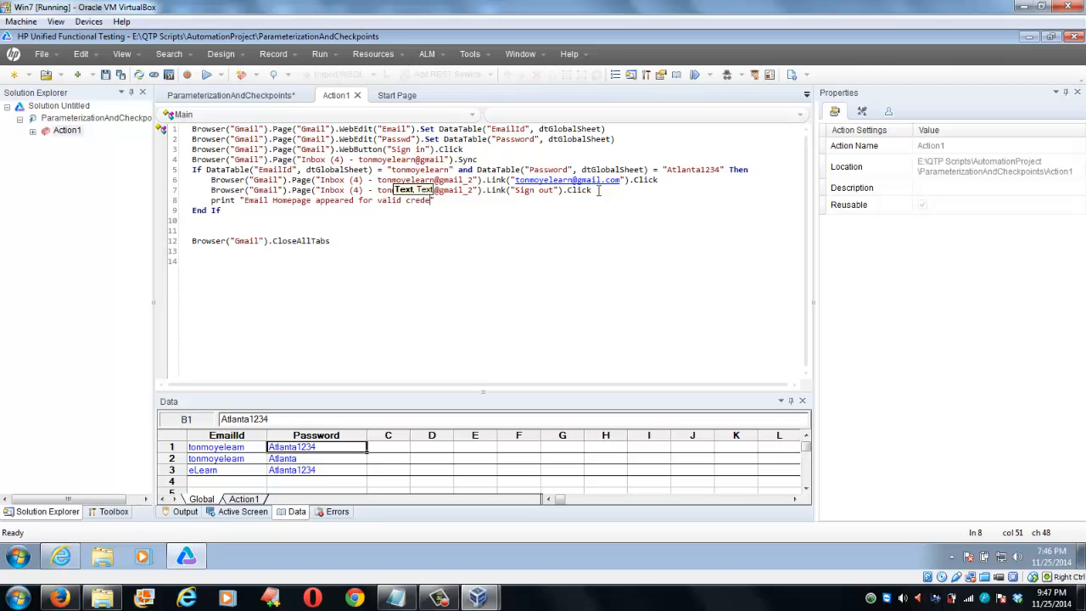
{"action": "type", "text": "ials\""}
{"action": "key", "text": "Return"}
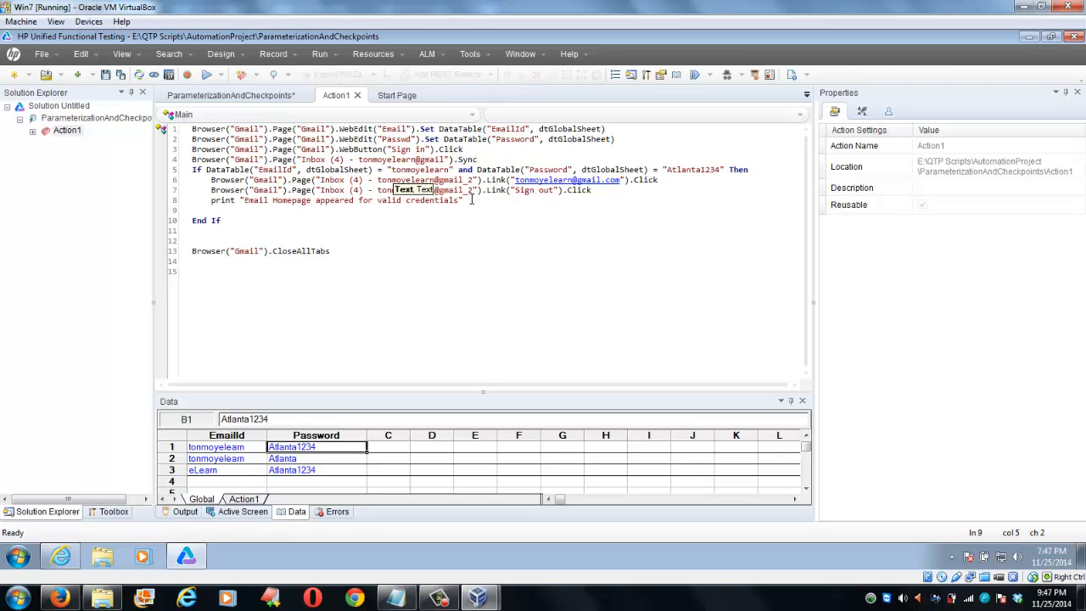
{"action": "key", "text": "Return"}
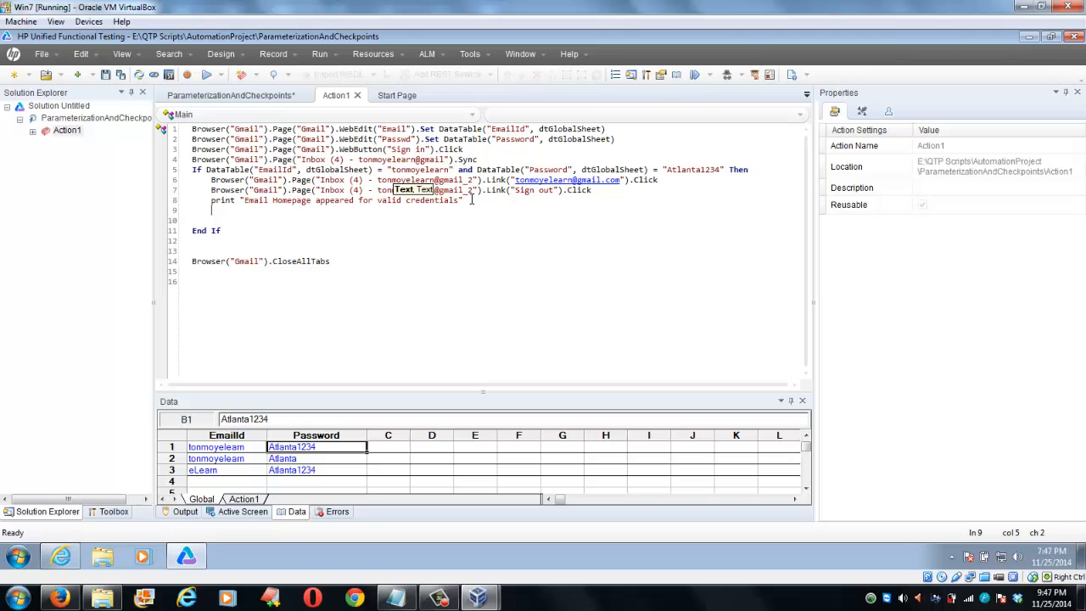
Add an Else branch that prints "Invalid credentials supplied".
{"action": "type", "text": "Else"}
{"action": "key", "text": "Return"}
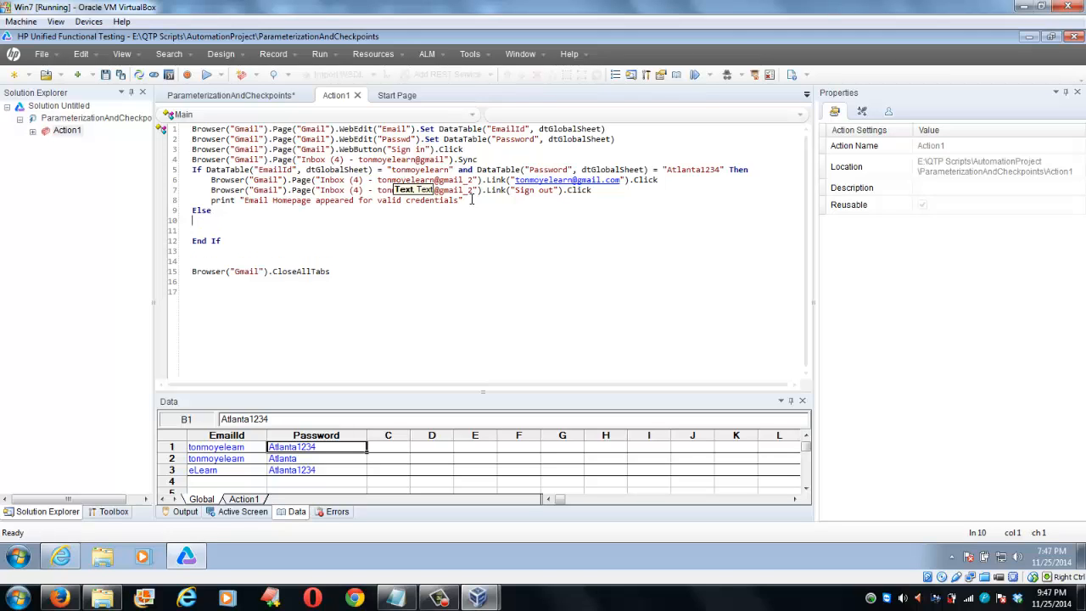
{"action": "key", "text": "Tab"}
{"action": "type", "text": "print \"\""}
{"action": "key", "text": "BackSpace"}
{"action": "type", "text": "Invalid credentials "}
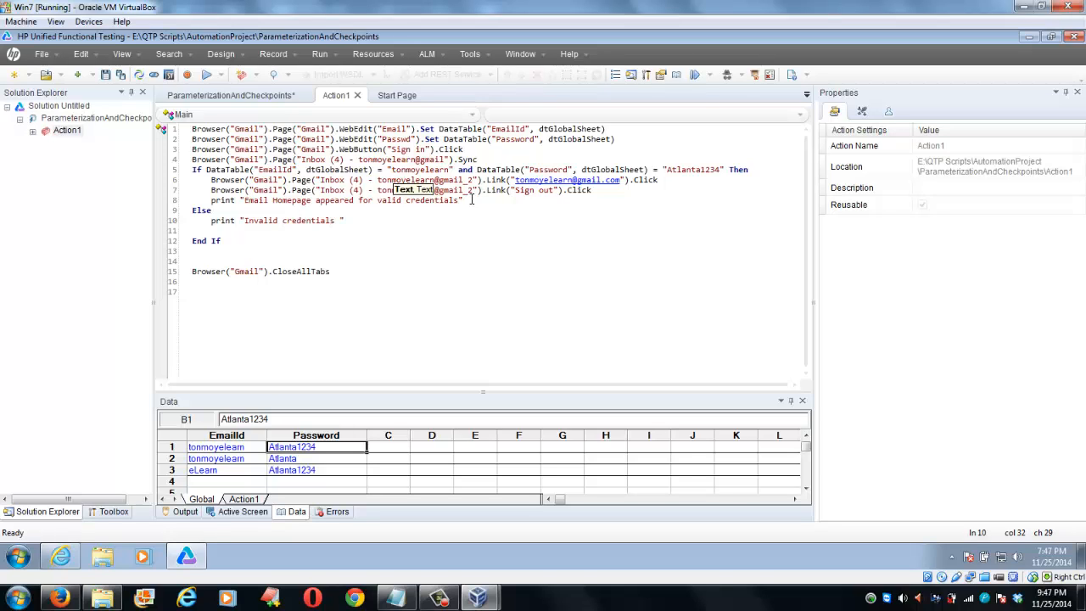
{"action": "type", "text": "supplied"}
Close the leftover Gmail sign-in Internet Explorer window.
{"action": "left_click", "coordinate": [361, 242]}
{"action": "left_click", "coordinate": [59, 561]}
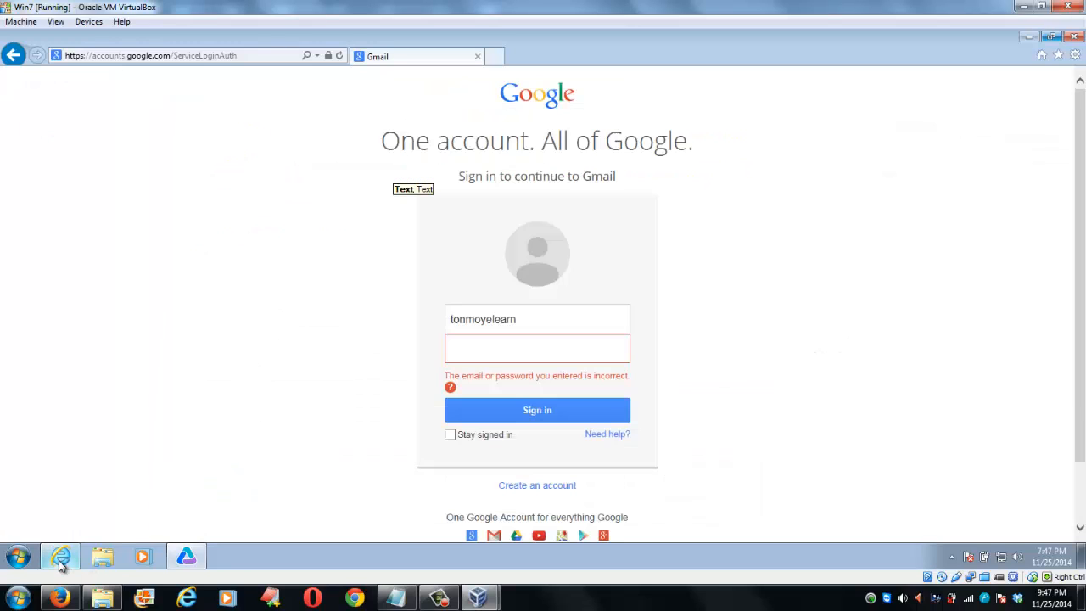
{"action": "left_click", "coordinate": [1074, 36]}
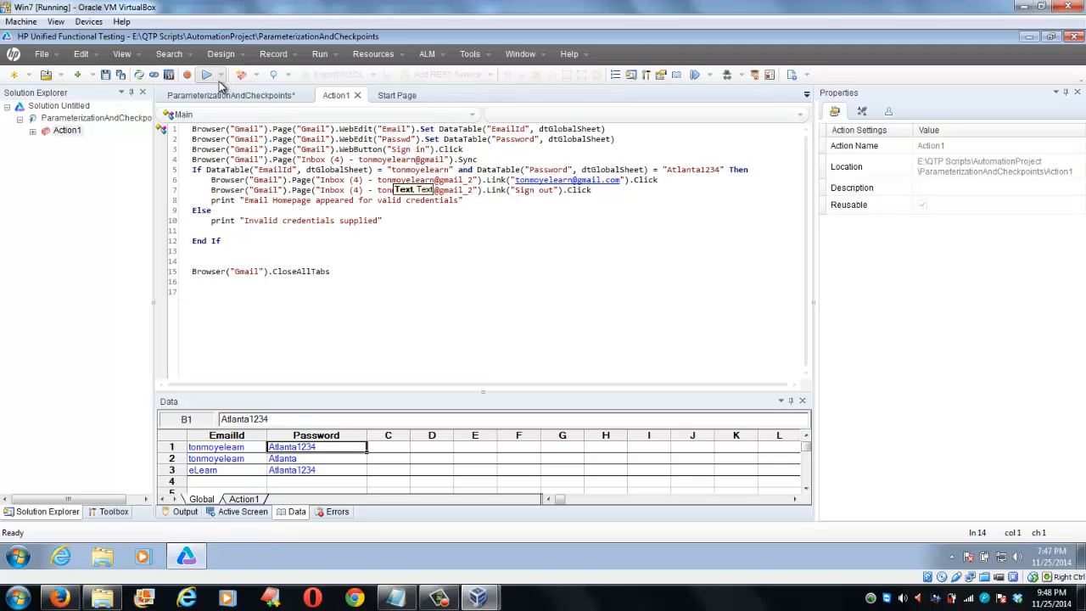
Set Record and Run Settings to 'Record and run test on any open browser'.
{"action": "left_click", "coordinate": [276, 56]}
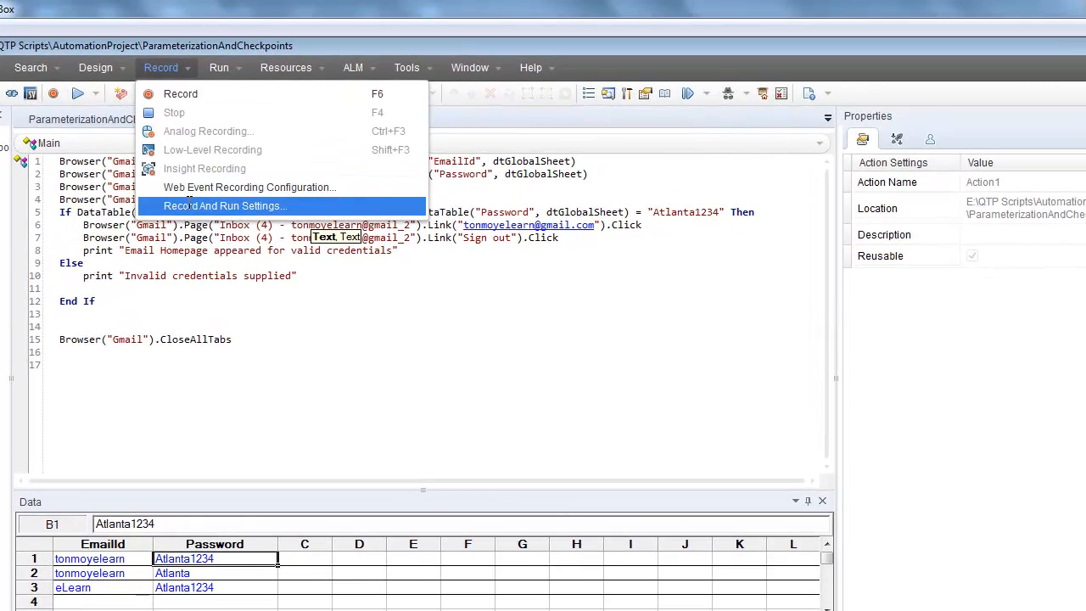
{"action": "left_click", "coordinate": [242, 179]}
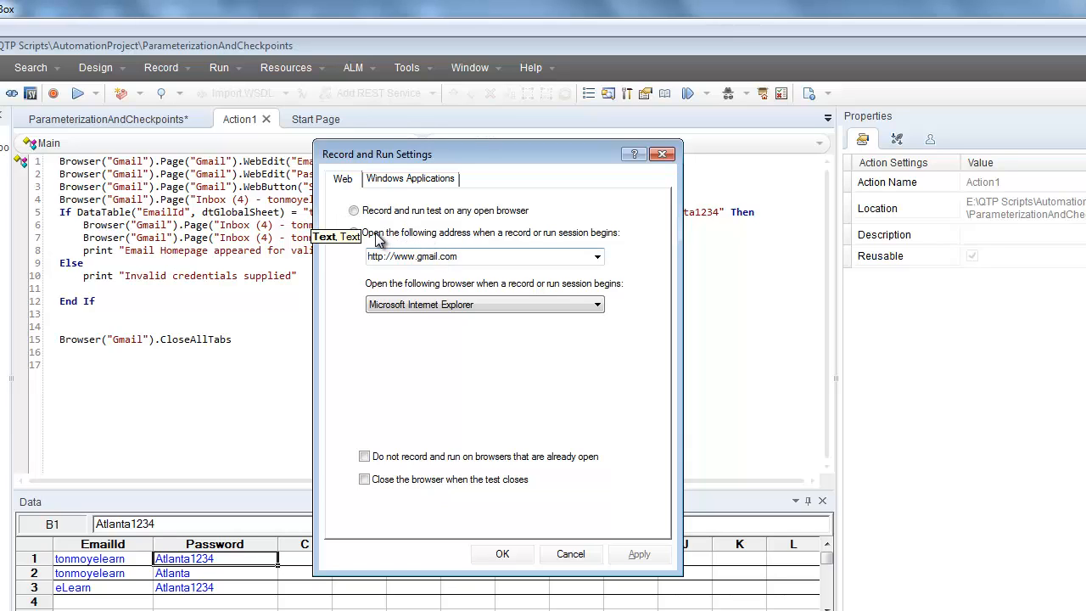
{"action": "left_click", "coordinate": [355, 211]}
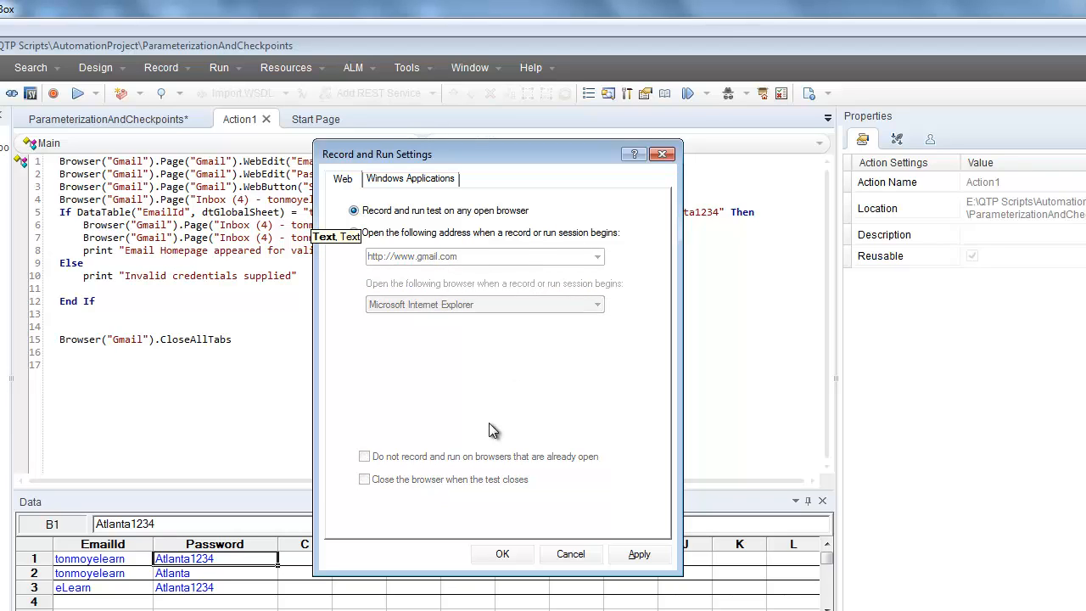
{"action": "left_click", "coordinate": [628, 555]}
{"action": "left_click", "coordinate": [502, 556]}
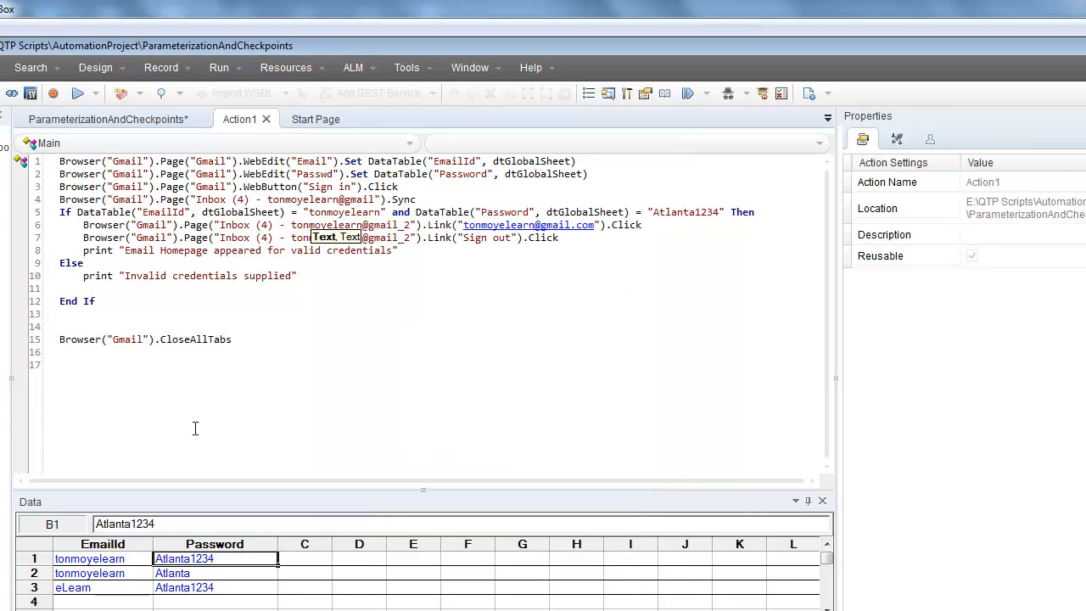
Insert a blank first line in the script and start recording.
{"action": "left_click", "coordinate": [59, 163]}
{"action": "key", "text": "Return"}
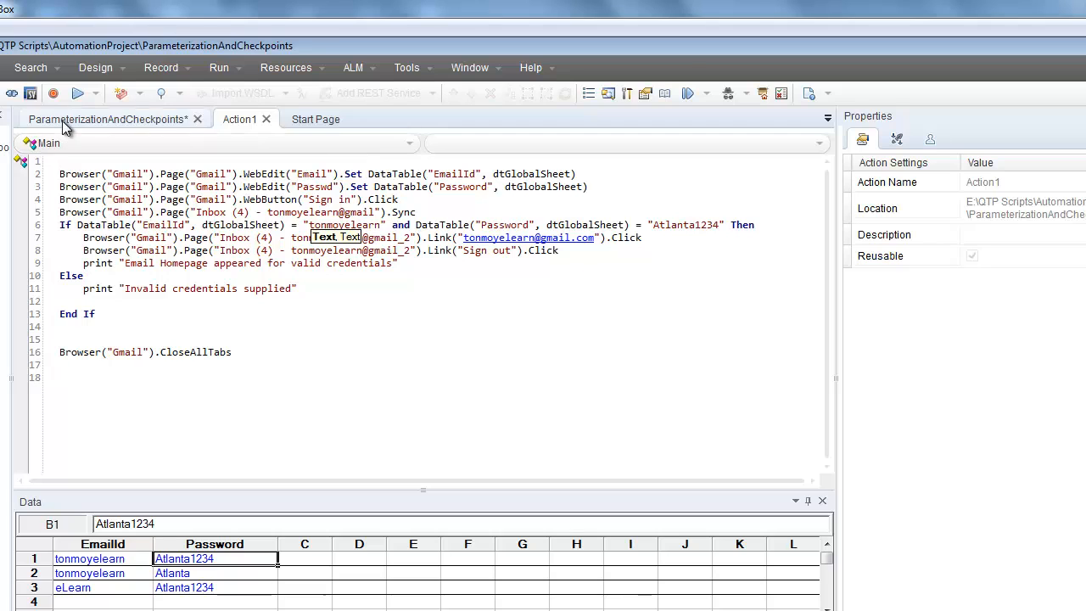
{"action": "left_click", "coordinate": [54, 95]}
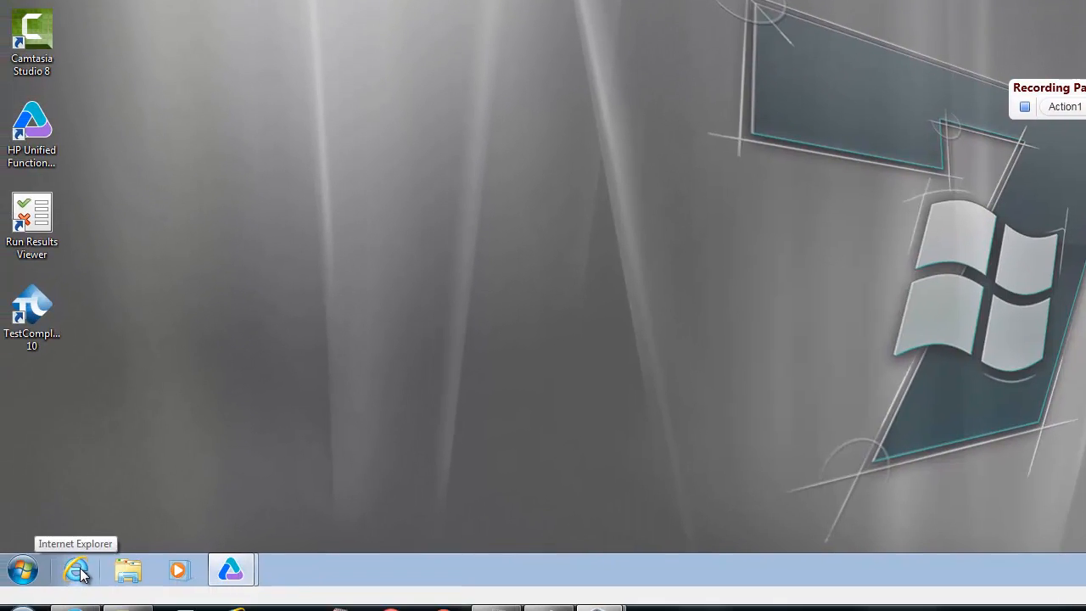
Load gmail.com in Internet Explorer, then close the browser window.
{"action": "left_click", "coordinate": [79, 571]}
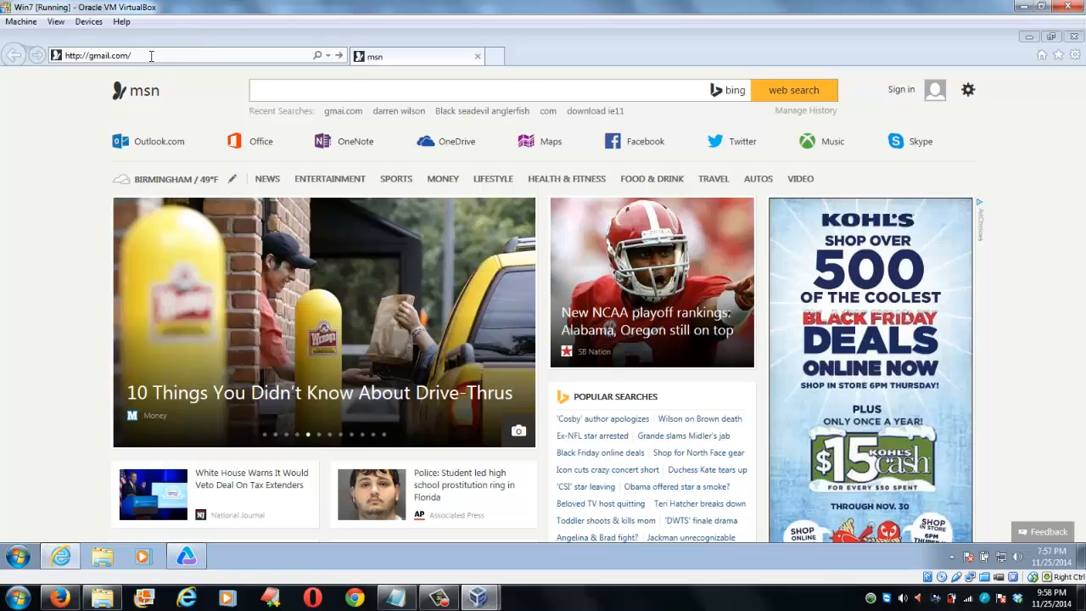
{"action": "left_click", "coordinate": [151, 55]}
{"action": "key", "text": "Return"}
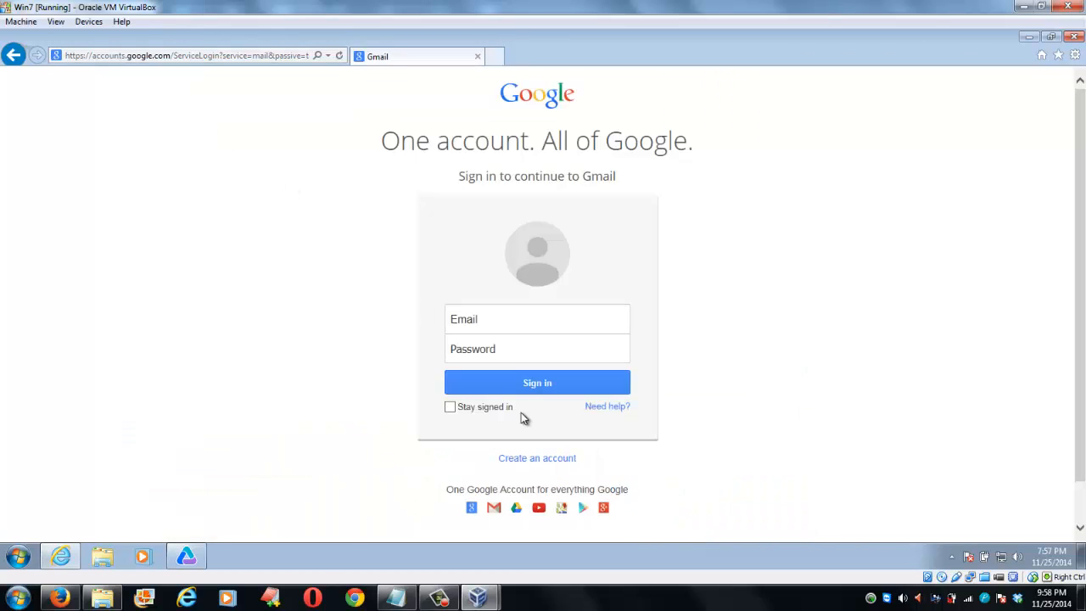
{"action": "left_click", "coordinate": [198, 558]}
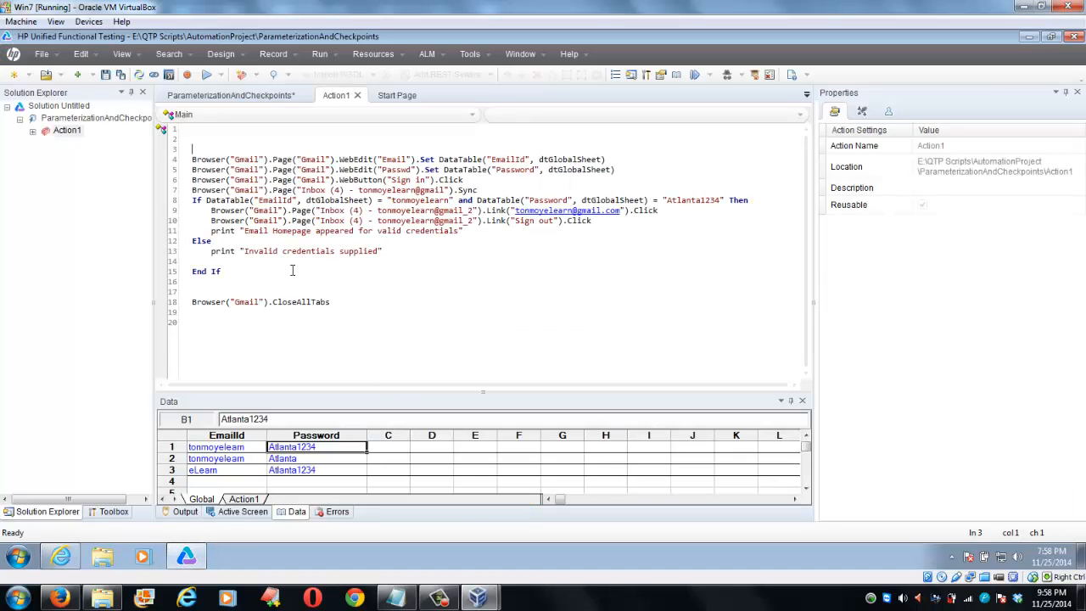
{"action": "left_click", "coordinate": [61, 556]}
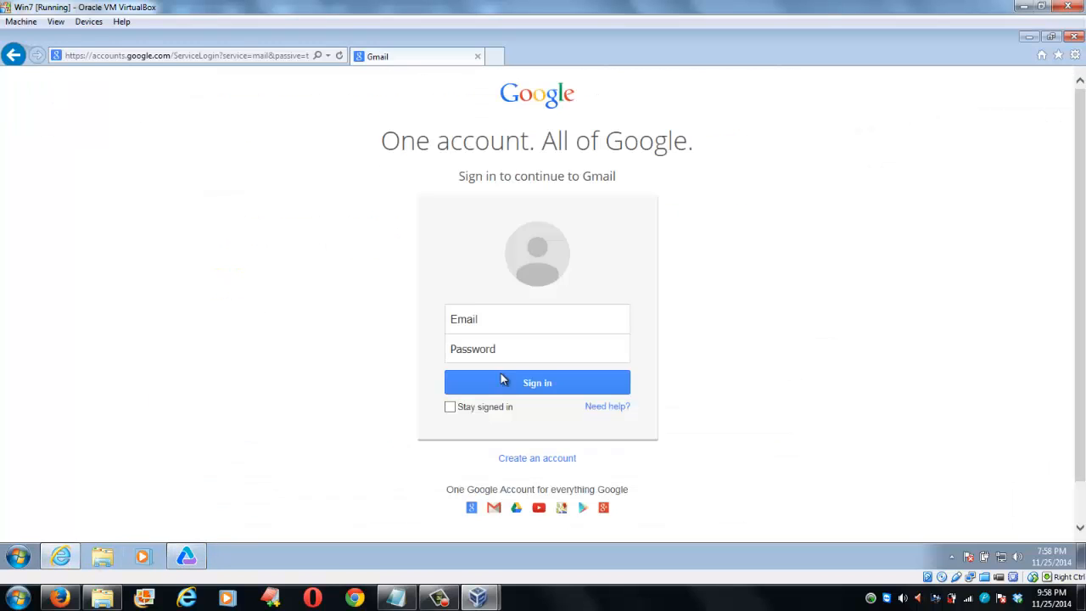
{"action": "left_click", "coordinate": [1074, 38]}
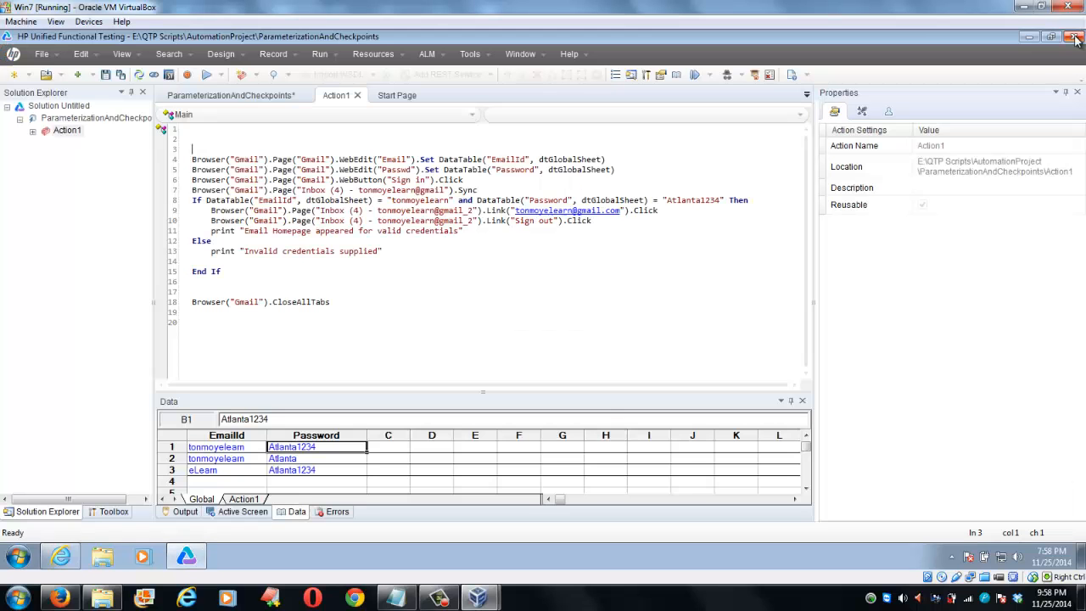
Record launching Internet Explorer and navigating to gmail.com, then stop recording.
{"action": "left_click", "coordinate": [187, 75]}
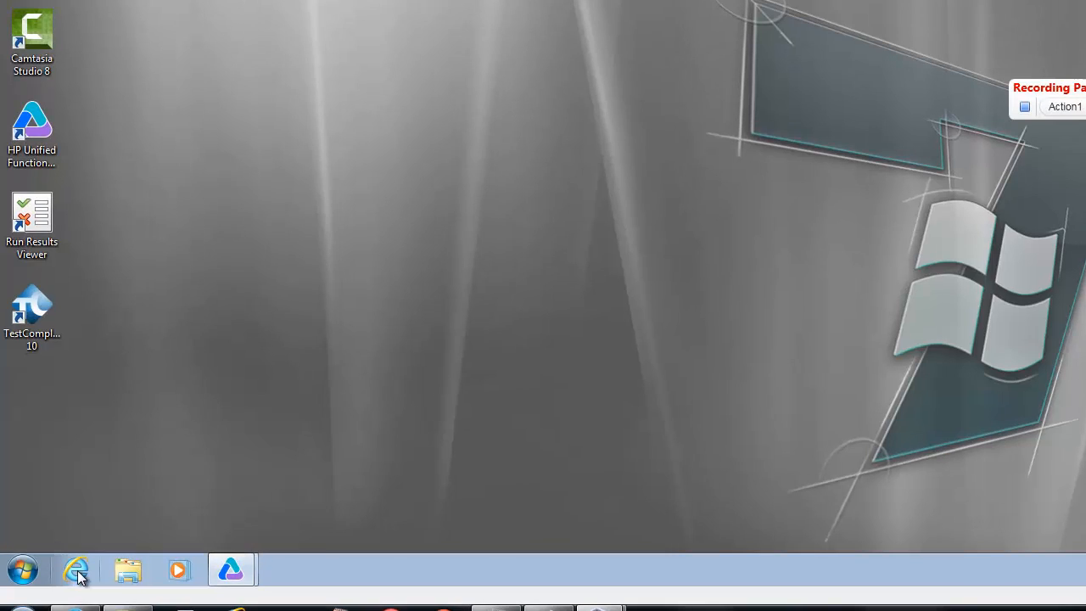
{"action": "left_click", "coordinate": [79, 574]}
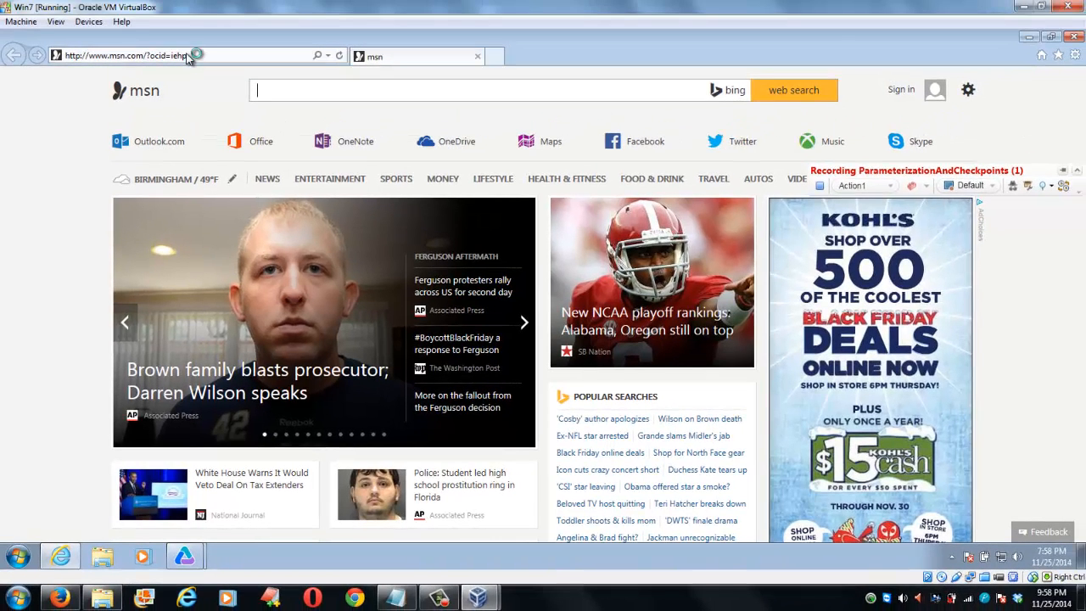
{"action": "left_click", "coordinate": [188, 58]}
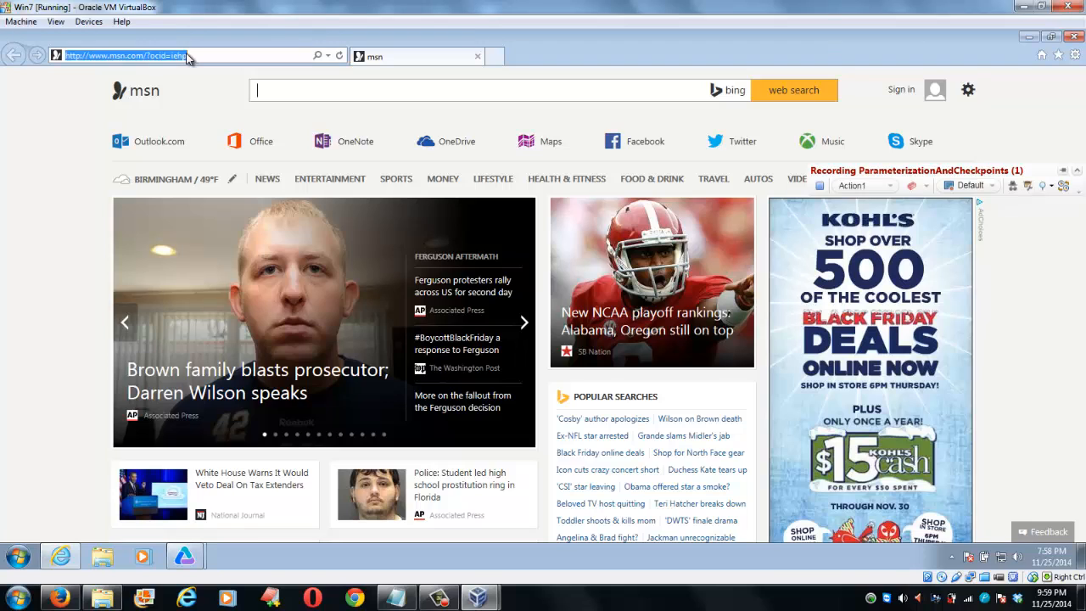
{"action": "type", "text": "gma"}
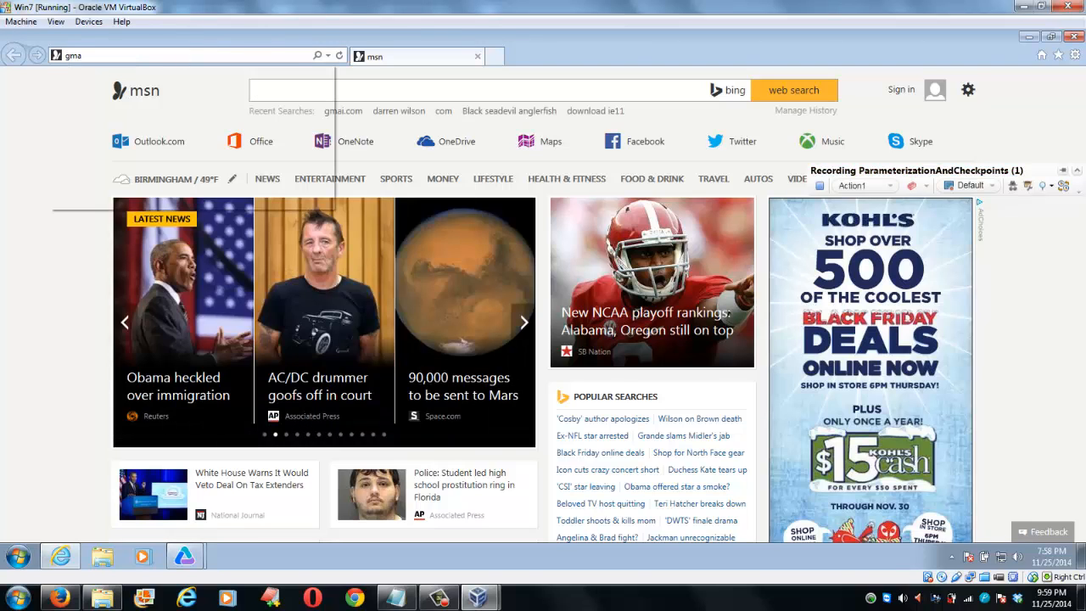
{"action": "type", "text": "il.com"}
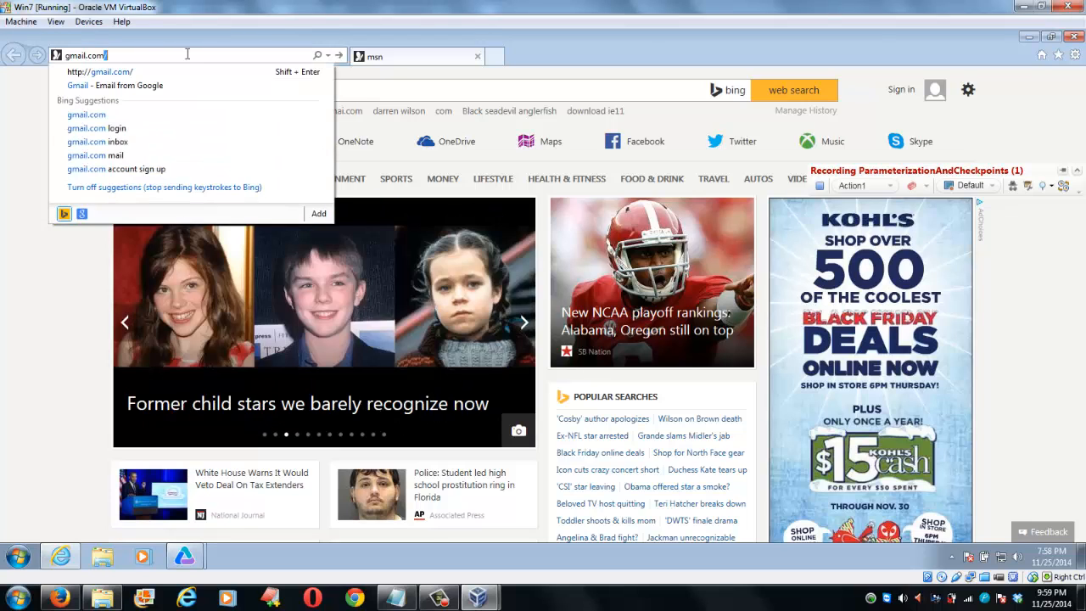
{"action": "key", "text": "Return"}
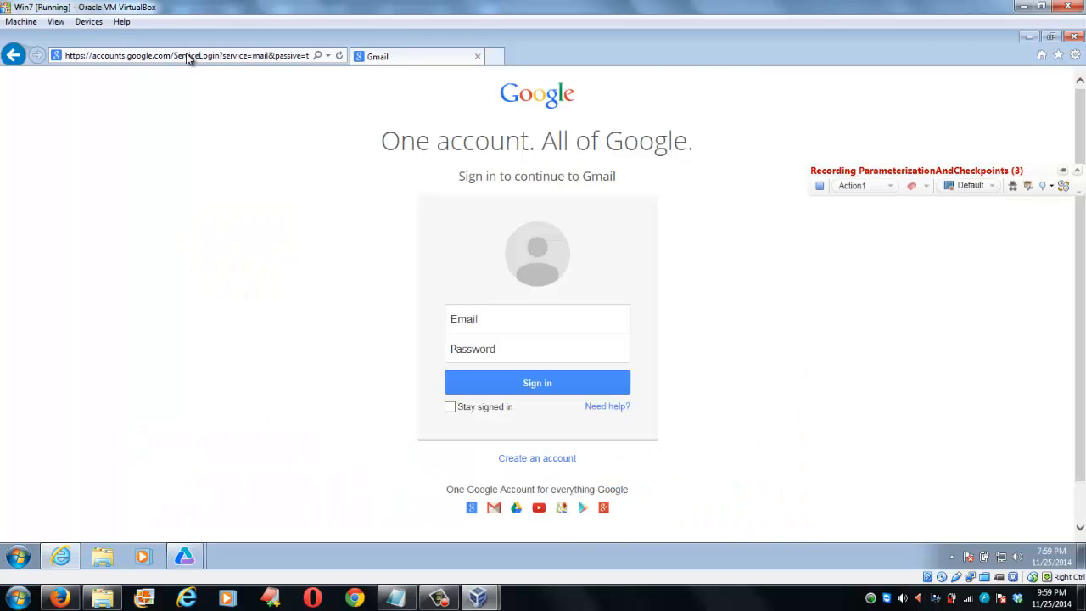
{"action": "left_click", "coordinate": [820, 186]}
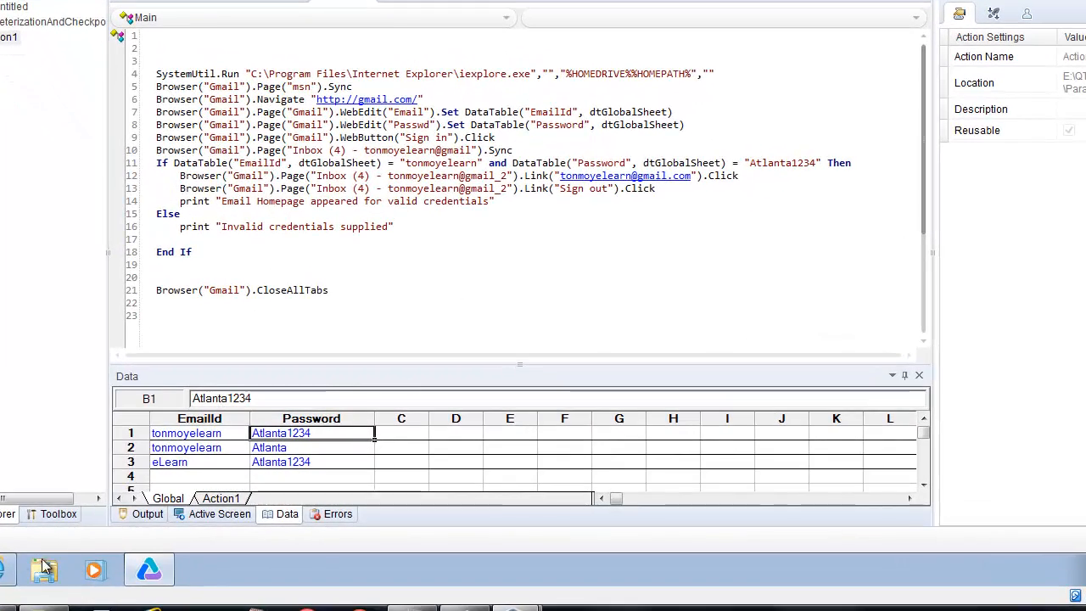
Delete the empty line above the recorded SystemUtil.Run step.
{"action": "left_click", "coordinate": [2, 570]}
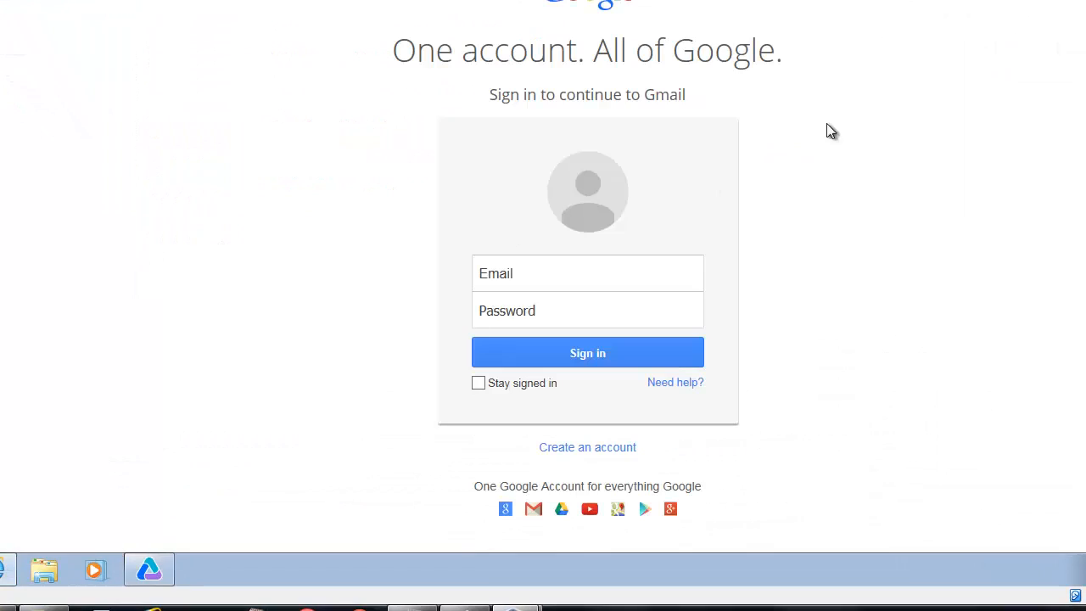
{"action": "left_click", "coordinate": [3, 570]}
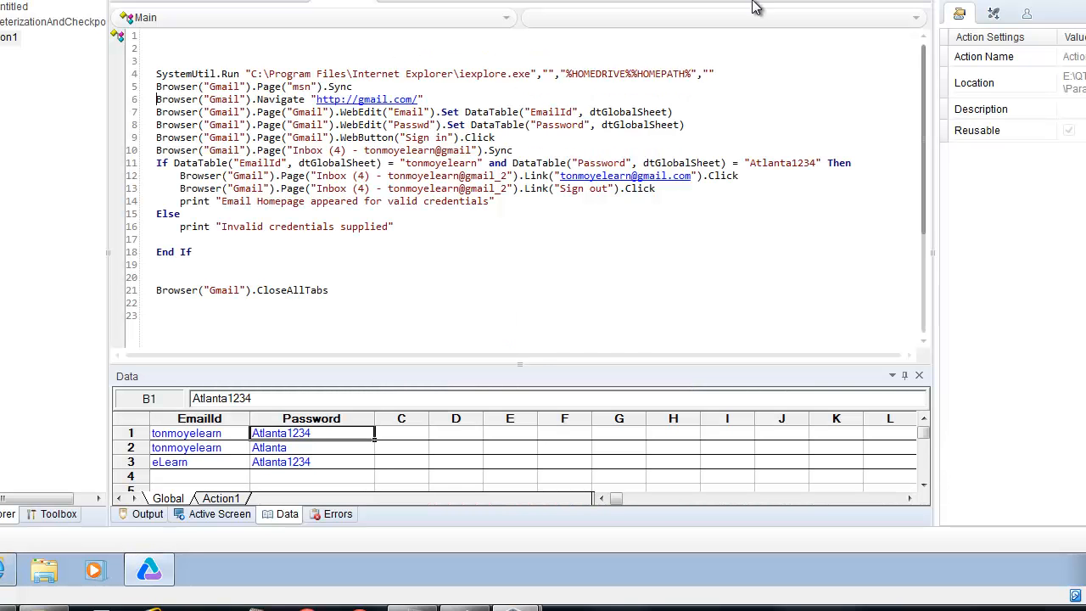
{"action": "left_click", "coordinate": [159, 60]}
{"action": "key", "text": "Delete"}
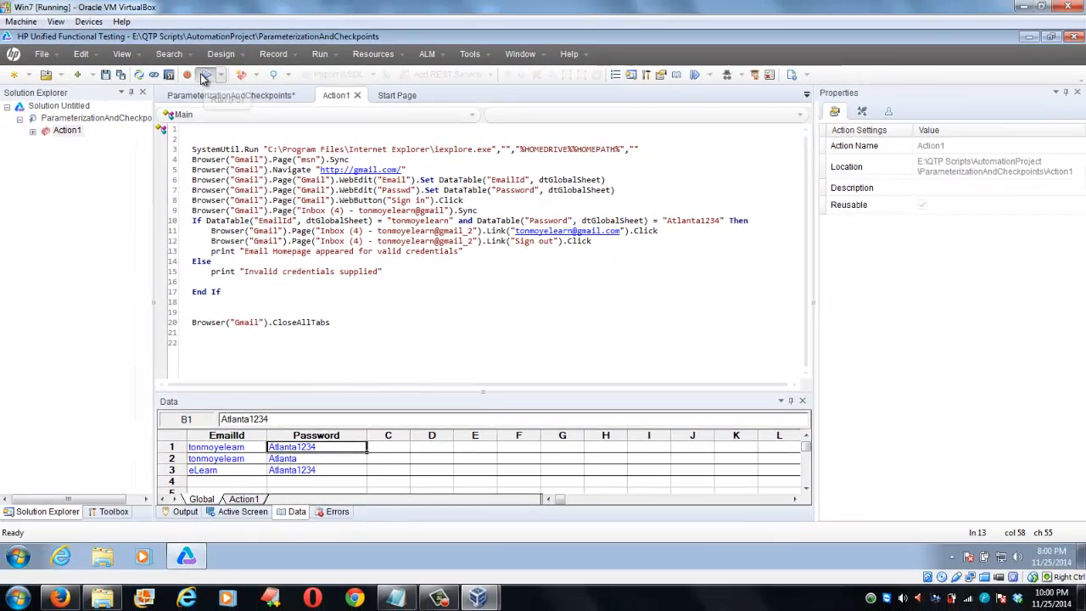
Run the ParameterizationAndCheckpoints test from the Run dialog.
{"action": "left_click", "coordinate": [202, 61]}
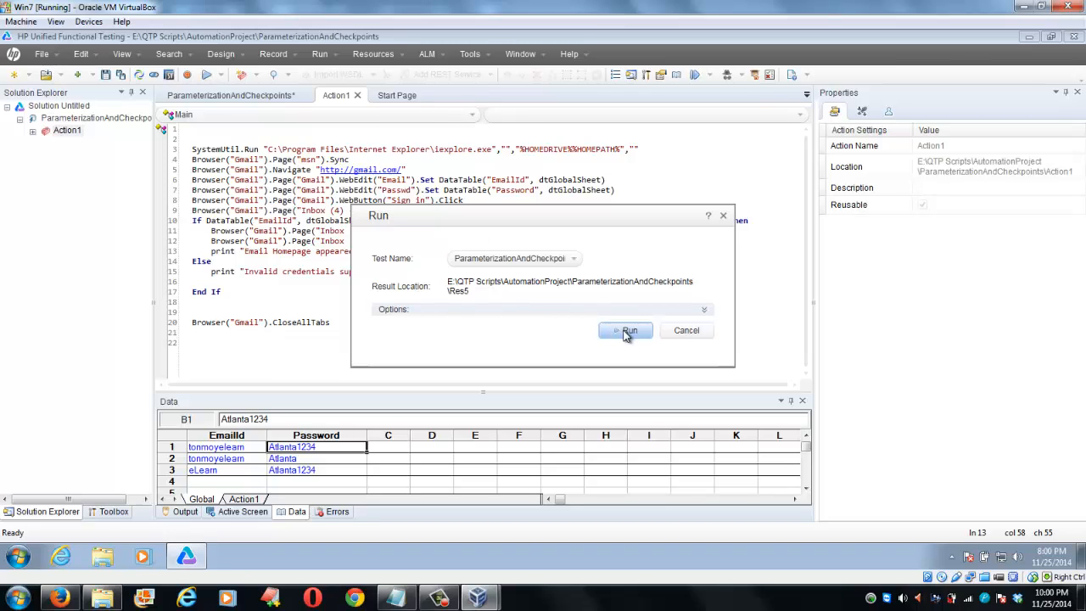
{"action": "left_click", "coordinate": [723, 217]}
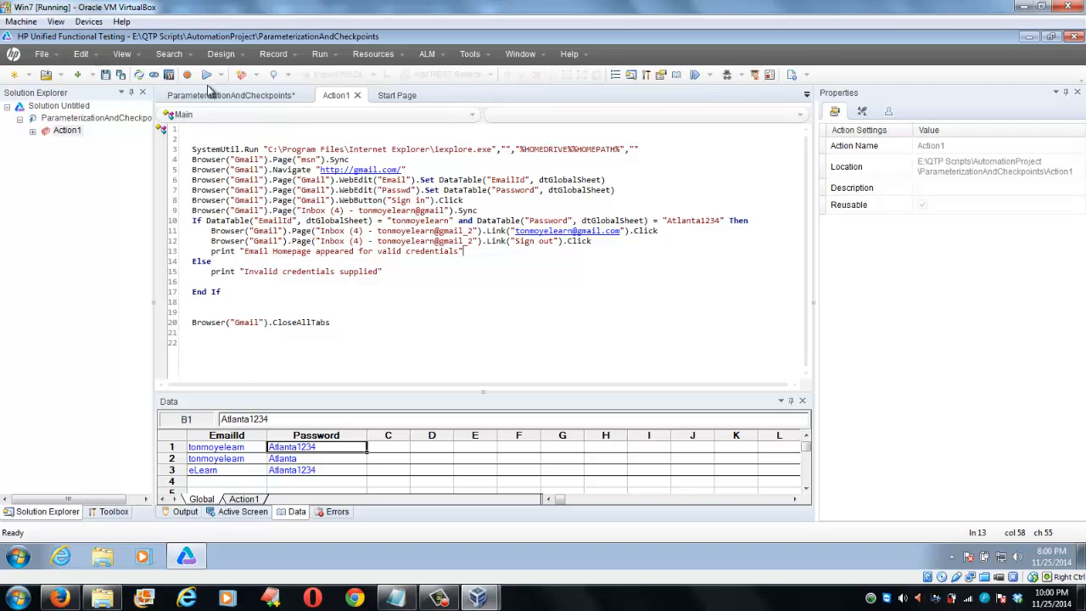
{"action": "left_click", "coordinate": [438, 598]}
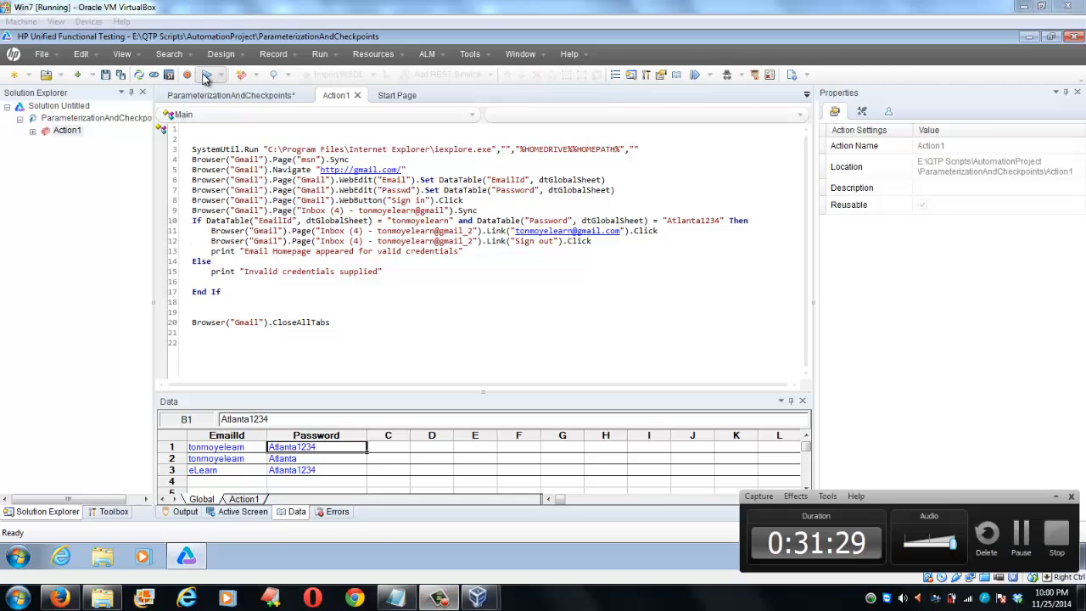
{"action": "left_click", "coordinate": [1054, 497]}
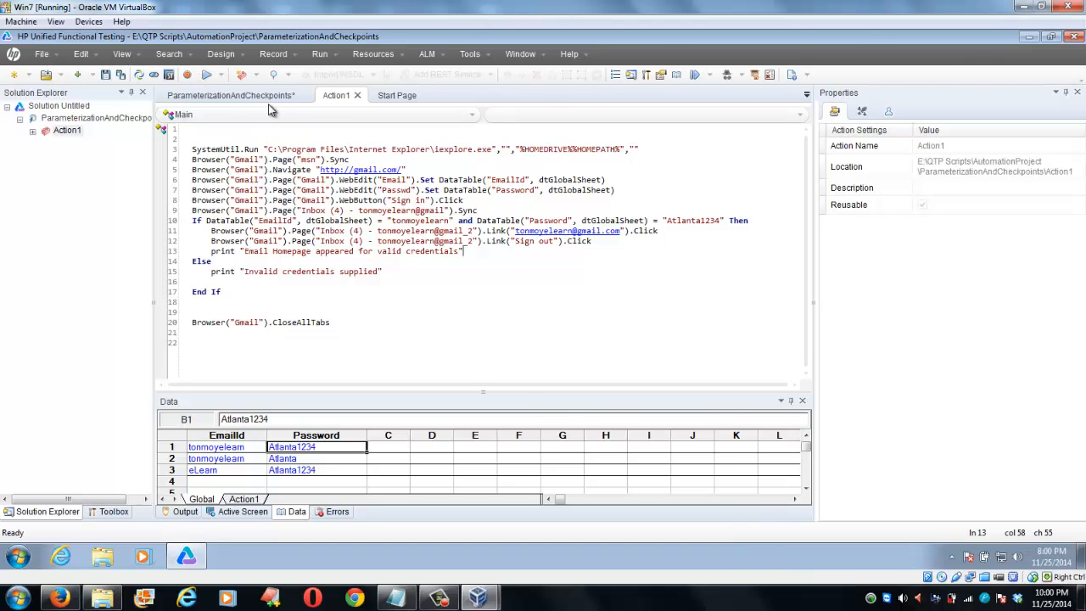
{"action": "left_click", "coordinate": [207, 75]}
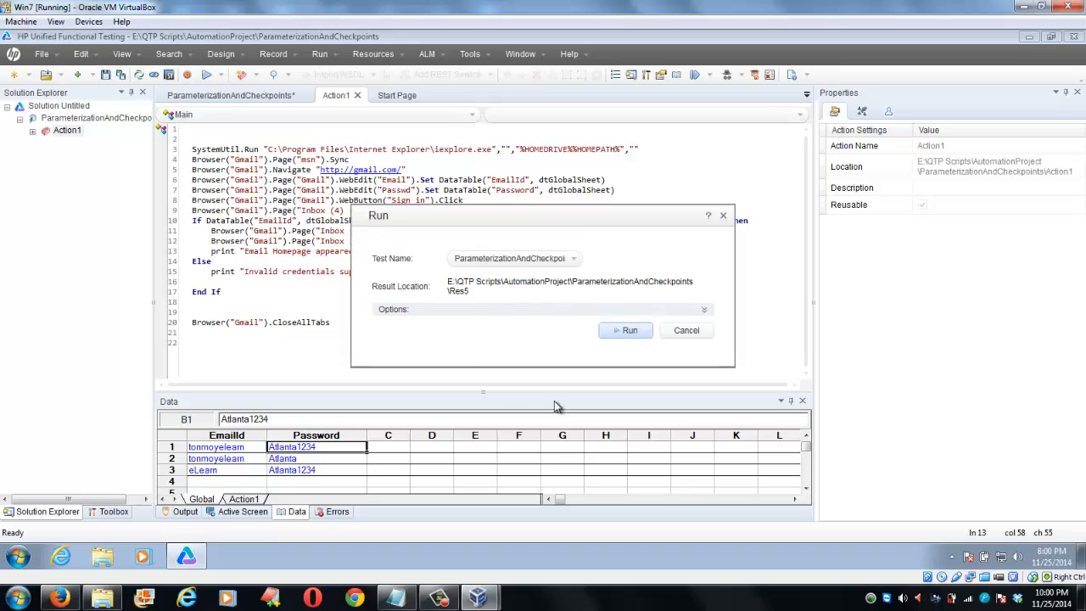
{"action": "left_click", "coordinate": [618, 330]}
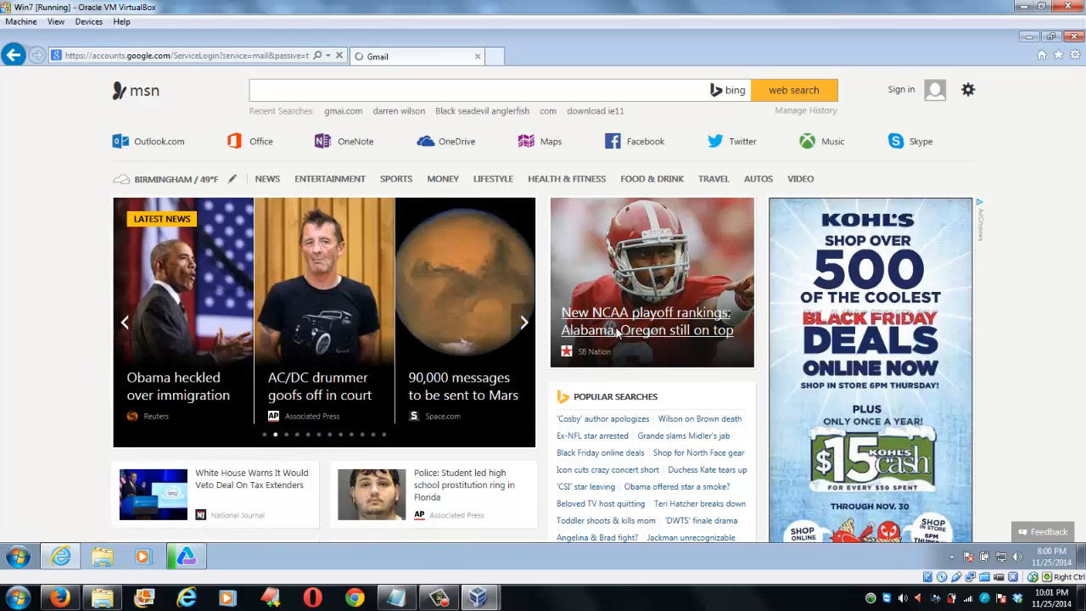
Let the run replay all three data-row Gmail logins, entering the password, until Res5 shows Passed.
{"action": "key", "text": "Return"}
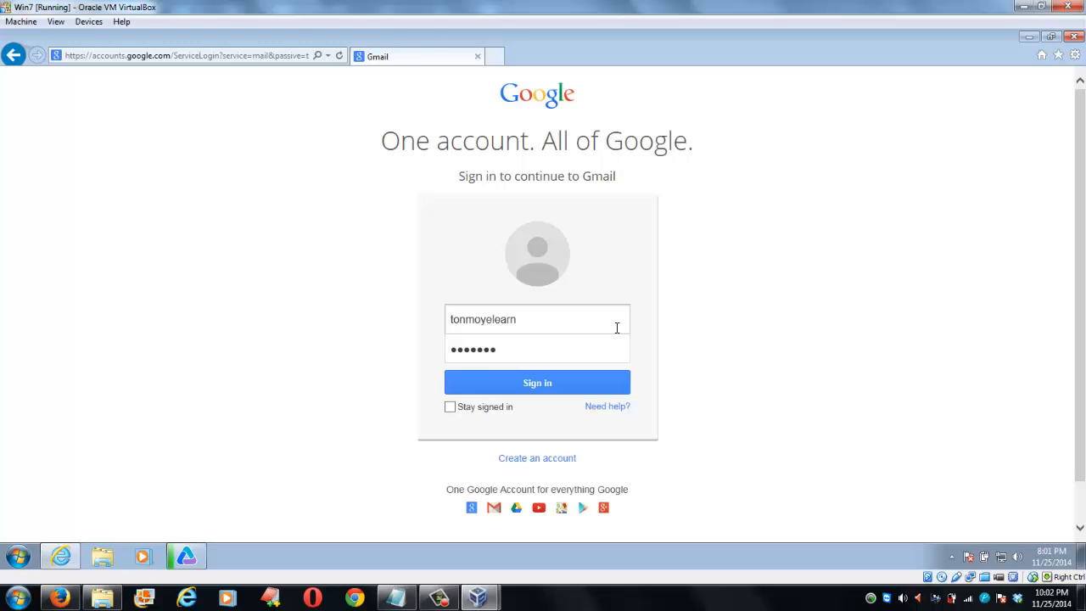
{"action": "key", "text": "Return"}
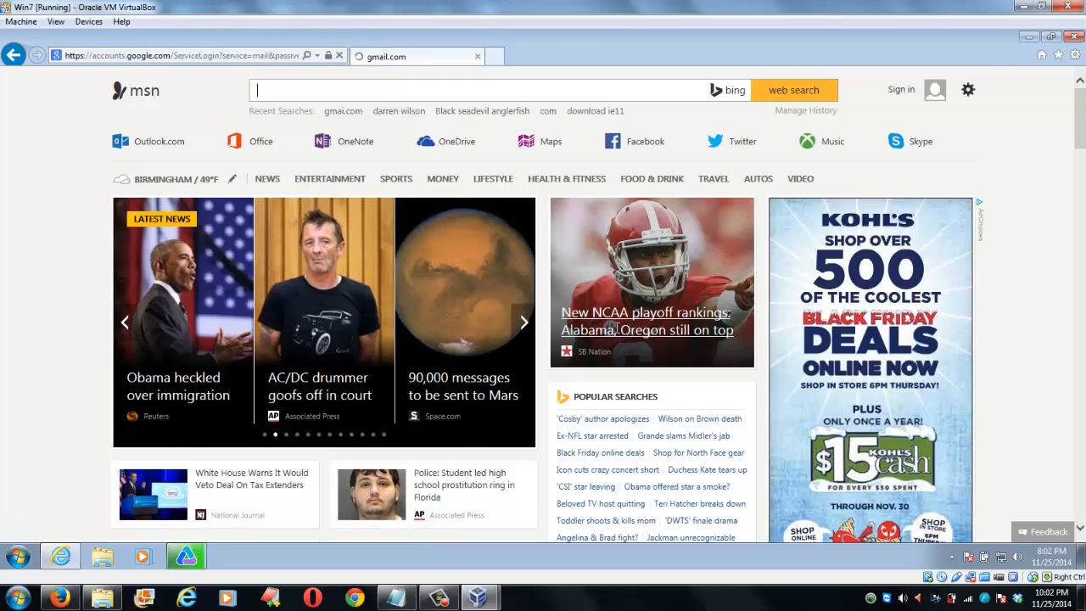
{"action": "key", "text": "Tab"}
{"action": "type", "text": "***********"}
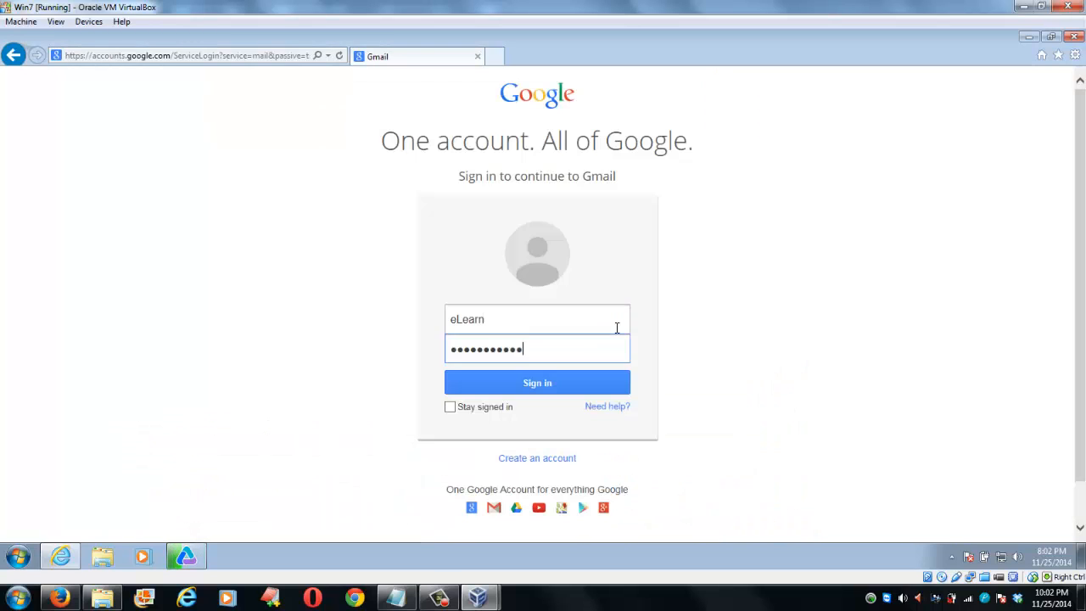
{"action": "key", "text": "Return"}
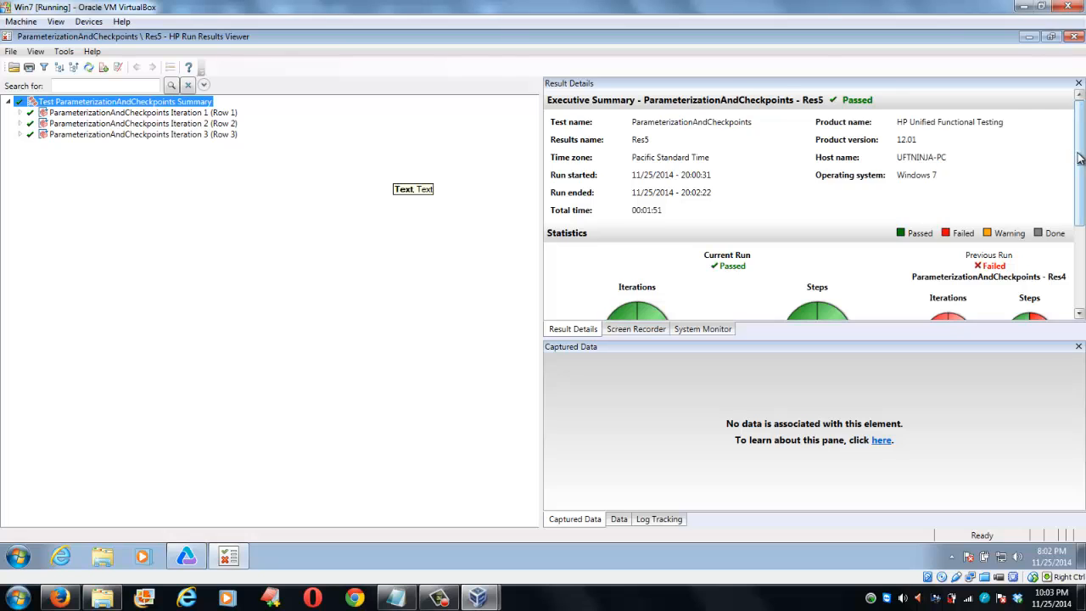
Scroll the results to view the all-passed pie charts, then switch back to the UFT script.
{"action": "left_click_drag", "start_coordinate": [1080, 161], "coordinate": [1080, 235]}
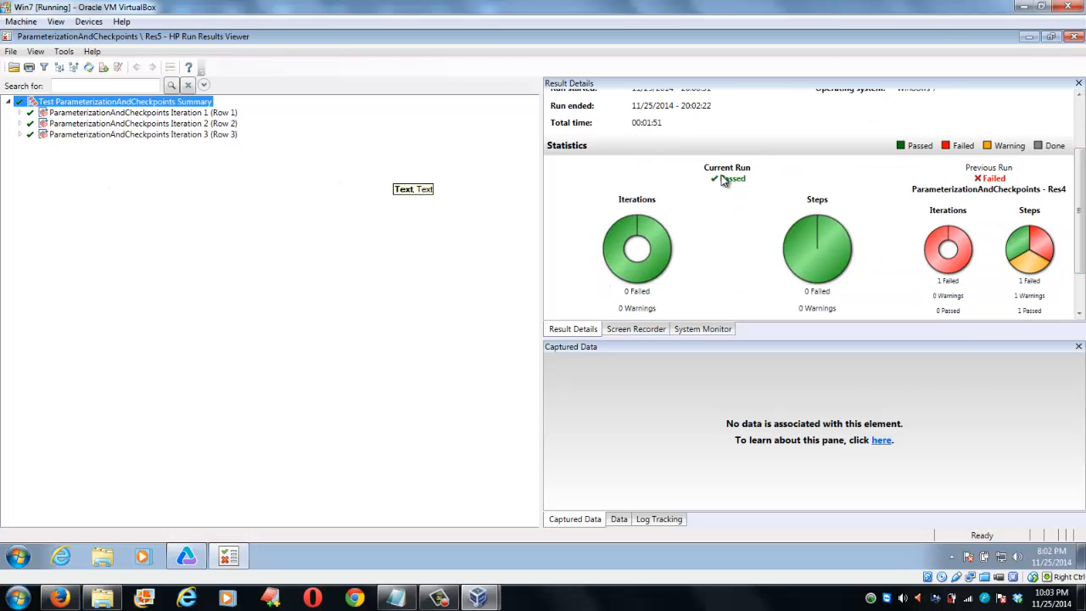
{"action": "left_click", "coordinate": [186, 558]}
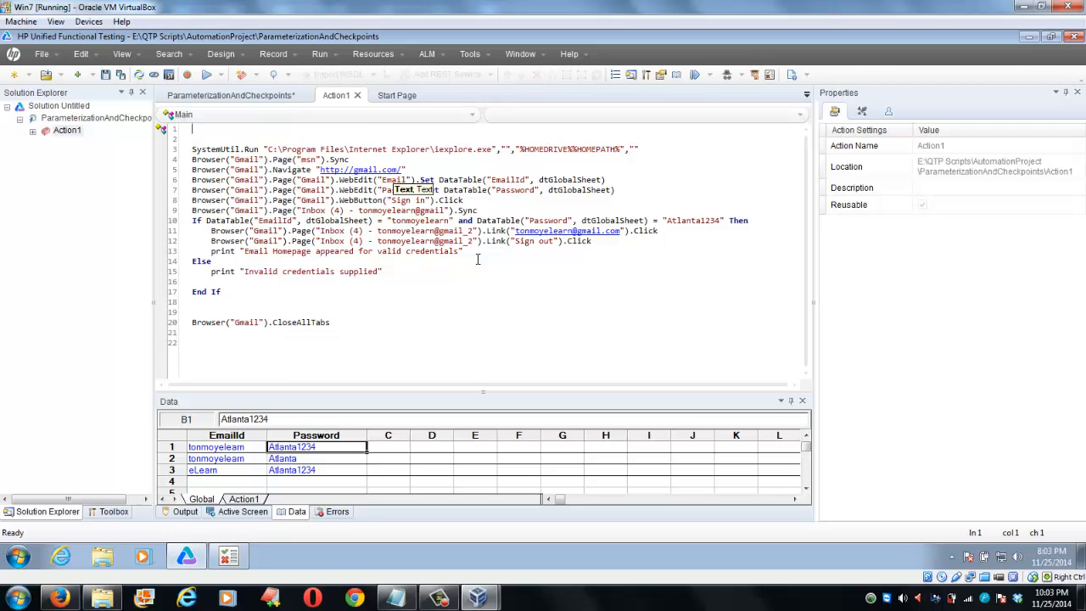
Compare the Output log with the EmailId values in the data table, then bring up QTP Terms.txt.
{"action": "left_click", "coordinate": [187, 511]}
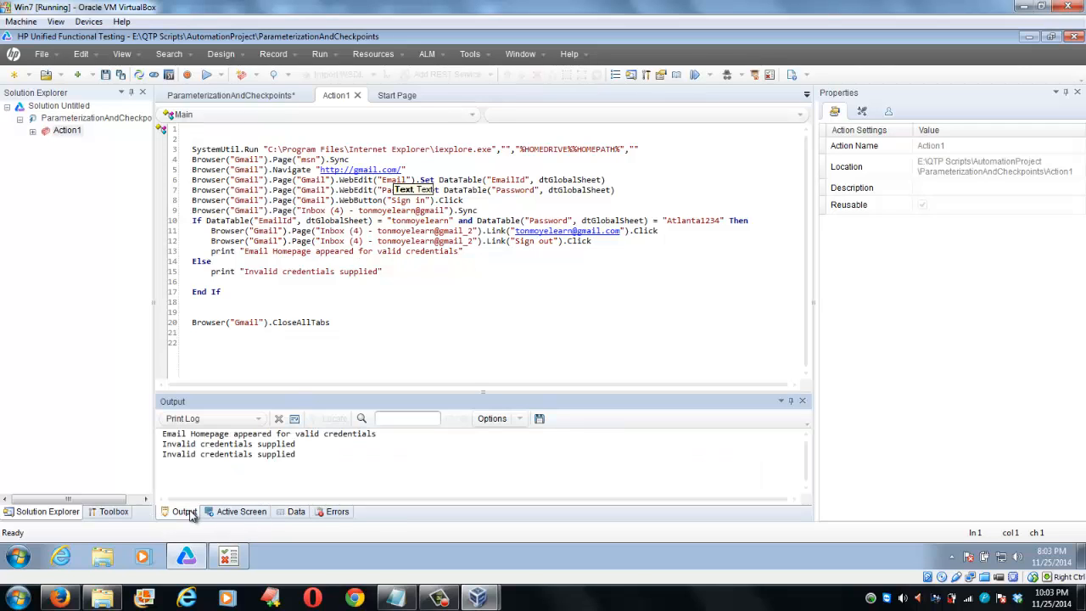
{"action": "left_click", "coordinate": [293, 512]}
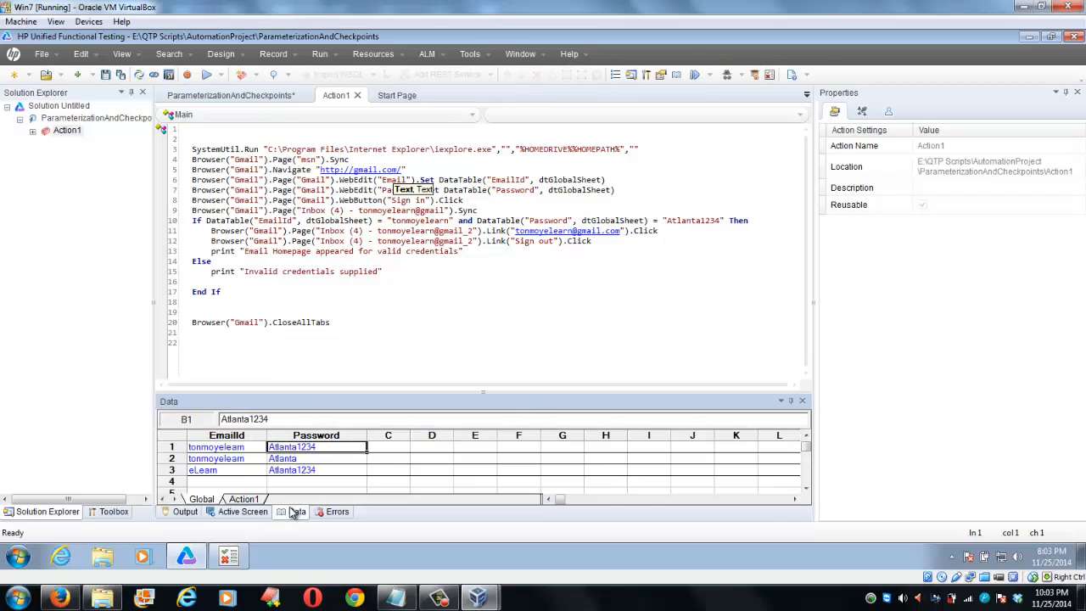
{"action": "left_click", "coordinate": [232, 450]}
{"action": "left_click", "coordinate": [293, 447]}
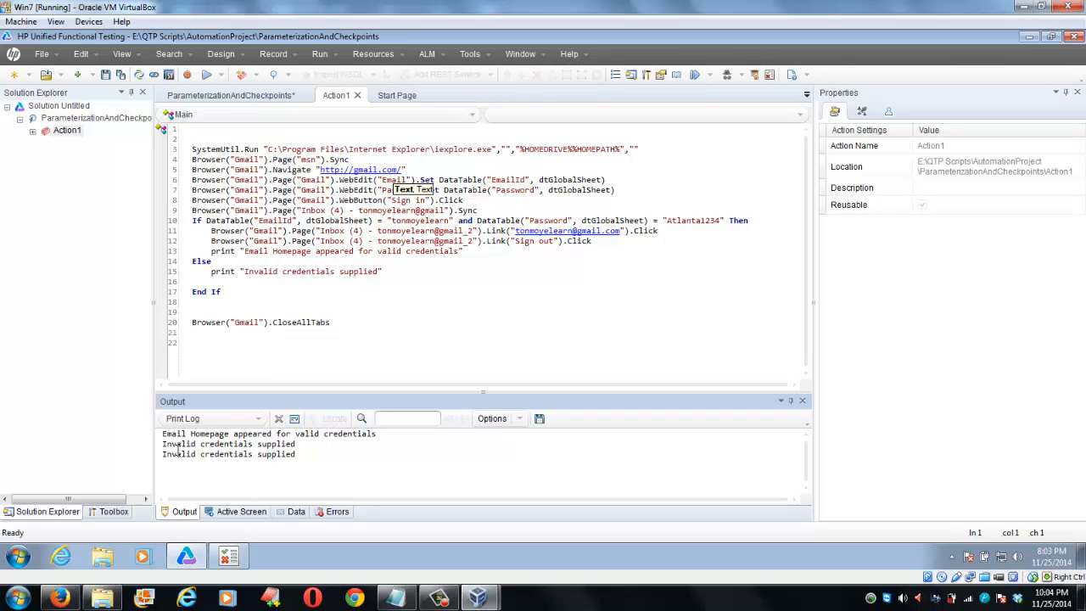
{"action": "left_click", "coordinate": [396, 600]}
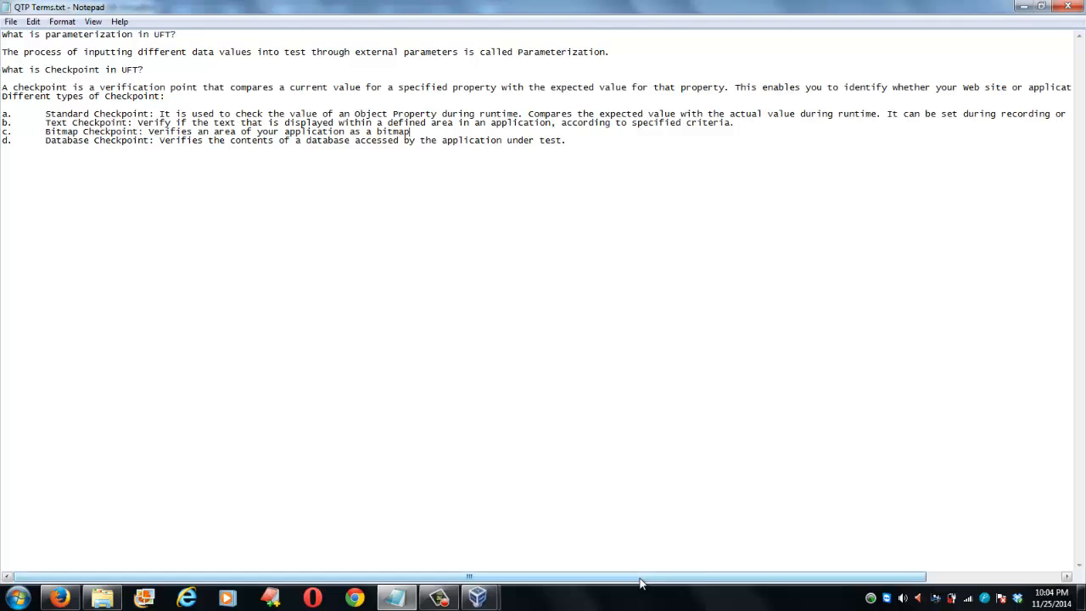
{"action": "left_click_drag", "start_coordinate": [642, 577], "coordinate": [821, 580]}
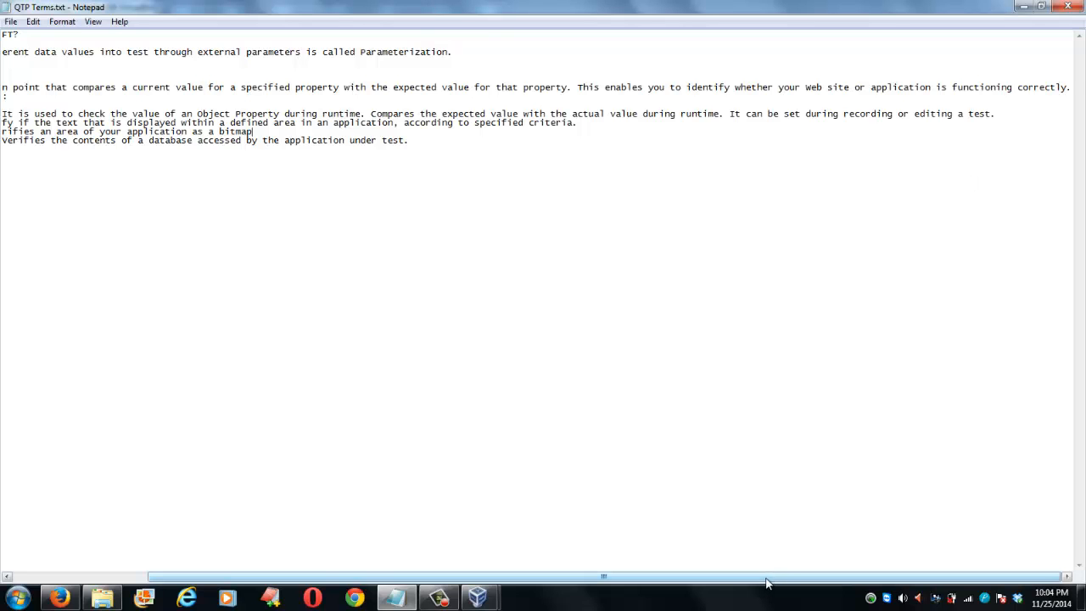
{"action": "left_click_drag", "start_coordinate": [765, 580], "coordinate": [628, 579]}
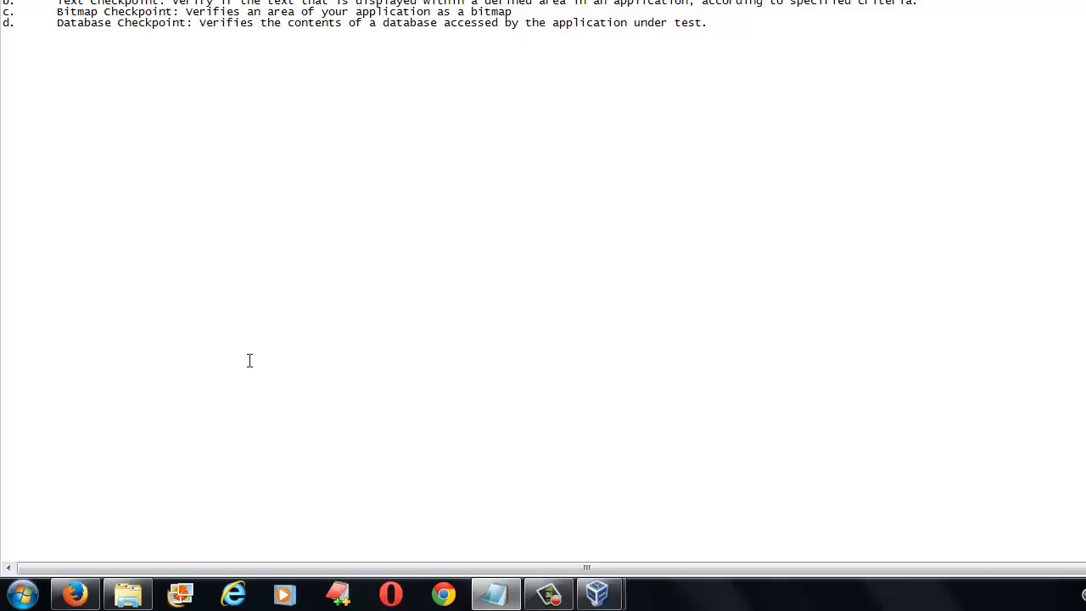
{"action": "left_click_drag", "start_coordinate": [426, 569], "coordinate": [338, 589]}
{"action": "mouse_move", "coordinate": [75, 593]}
{"action": "mouse_move", "coordinate": [617, 593]}
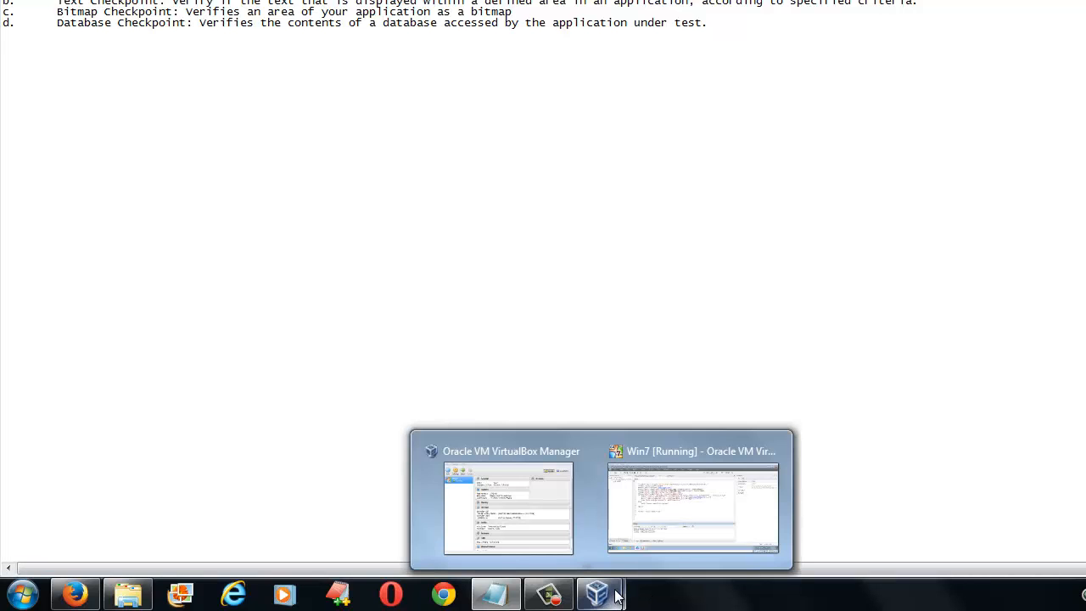
In the VM's UFT script, insert an empty line 11 above the inbox link step and launch Internet Explorer.
{"action": "left_click", "coordinate": [694, 503]}
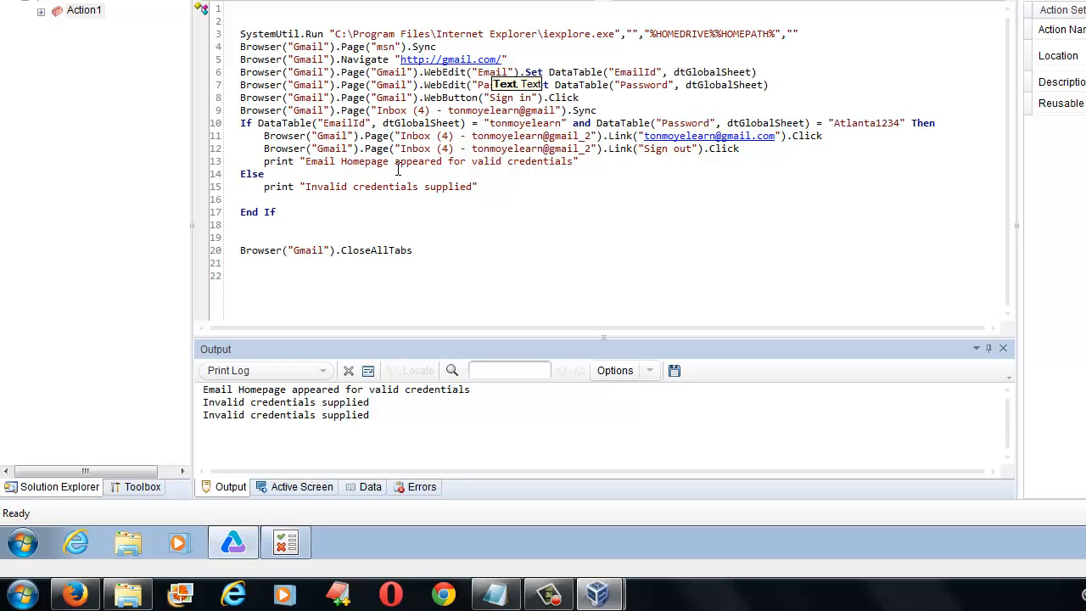
{"action": "left_click", "coordinate": [265, 137]}
{"action": "key", "text": "Return"}
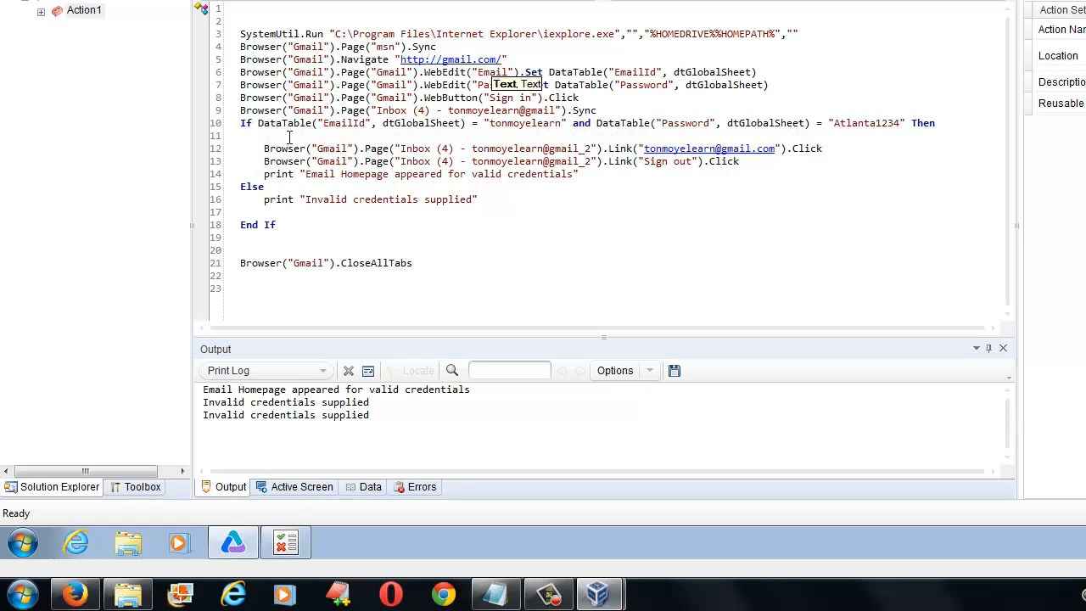
{"action": "left_click", "coordinate": [75, 547]}
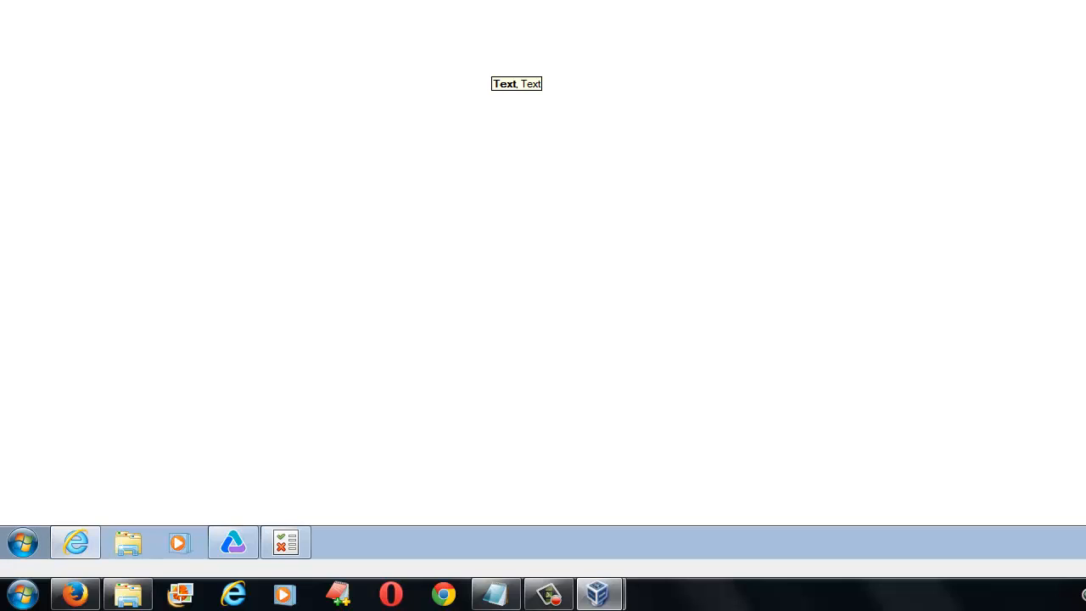
Enter gmail.com in the address bar, repeating it from the msn page, to reach Gmail sign-in.
{"action": "left_click", "coordinate": [187, 56]}
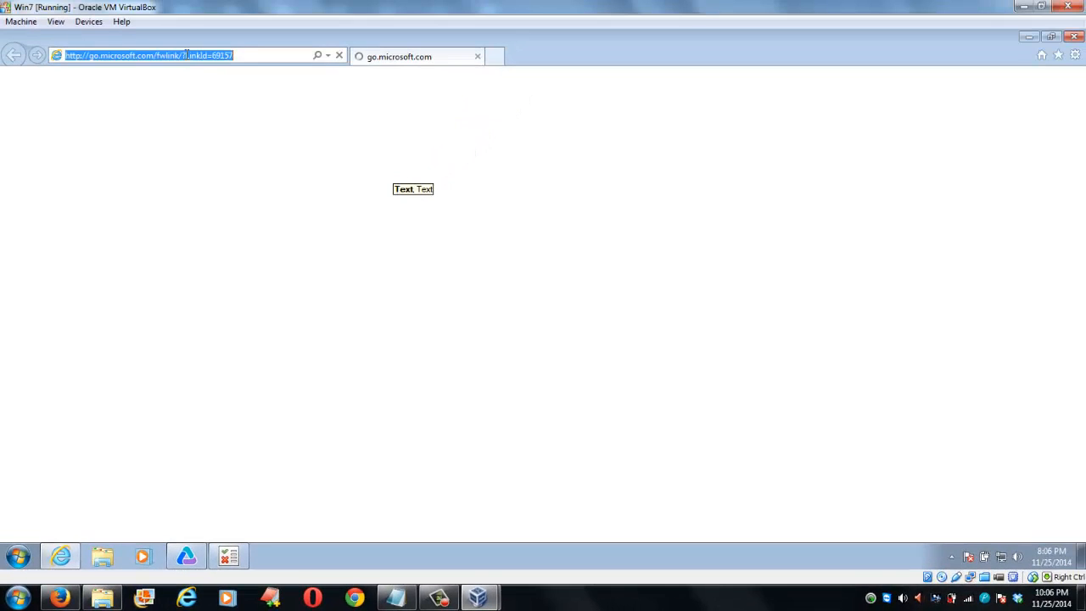
{"action": "type", "text": "gmail"}
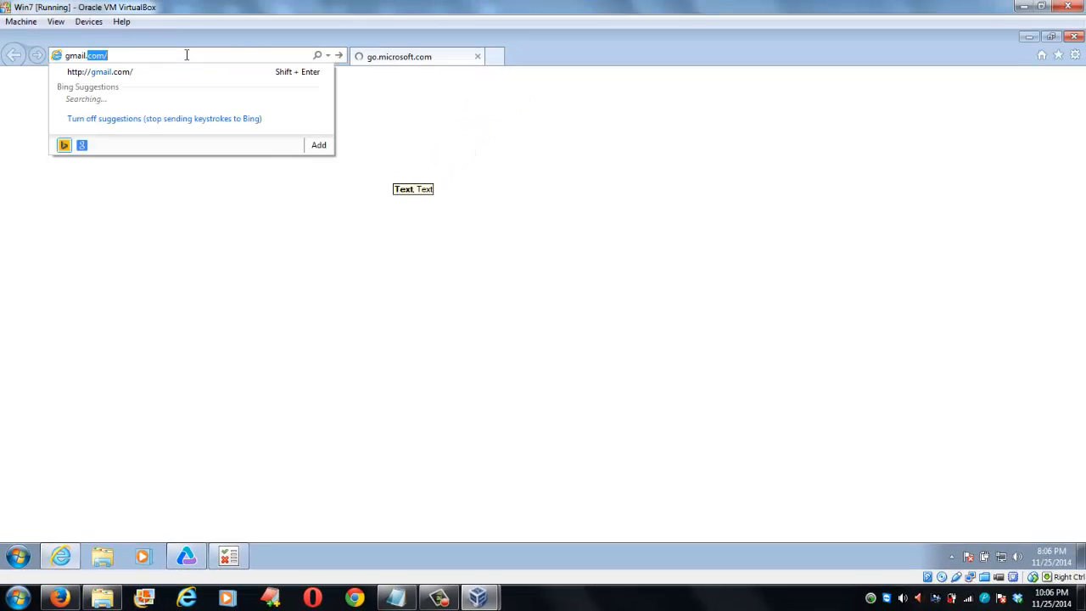
{"action": "type", "text": ".com"}
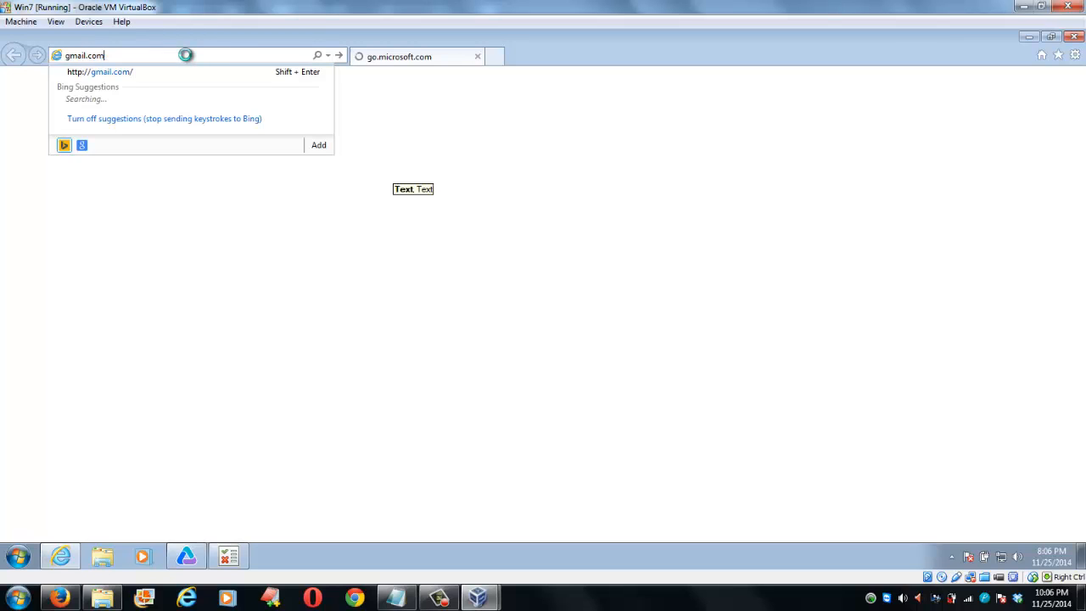
{"action": "key", "text": "Return"}
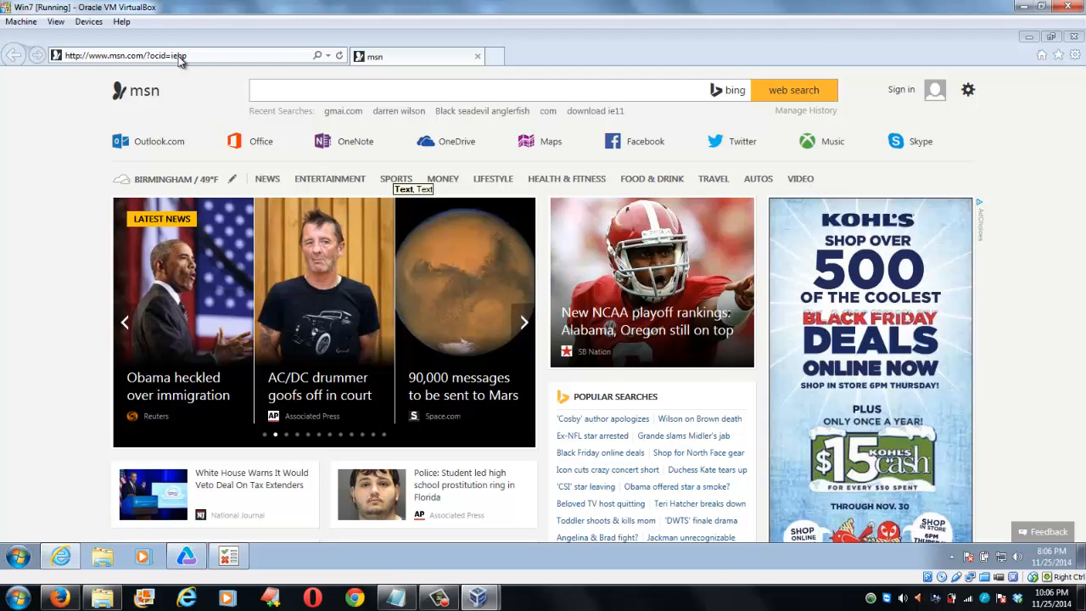
{"action": "left_click", "coordinate": [180, 56]}
{"action": "type", "text": "gmail.c"}
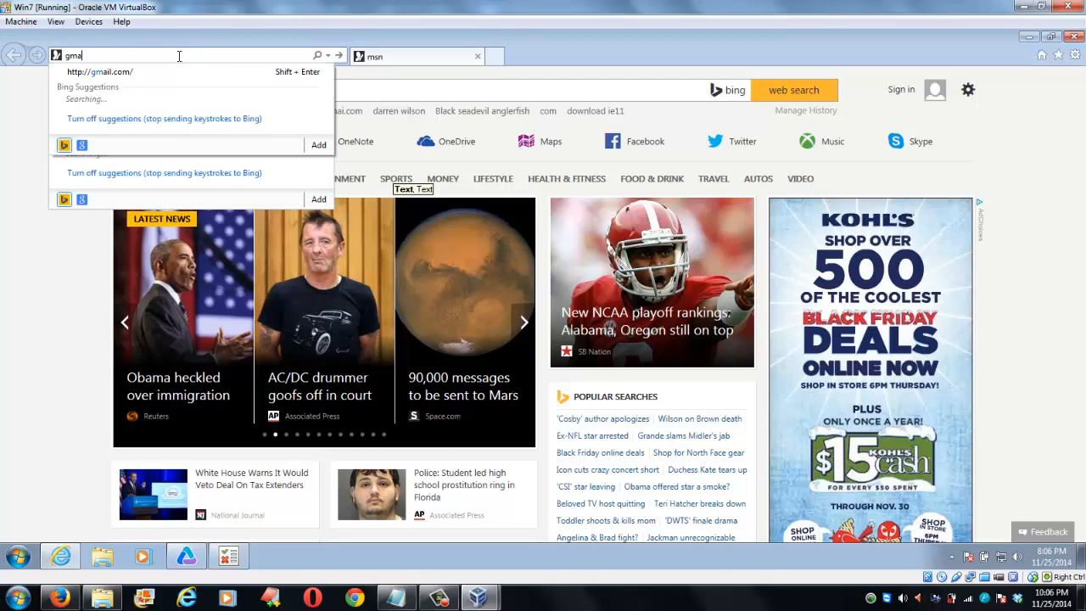
{"action": "type", "text": "om/"}
{"action": "key", "text": "Return"}
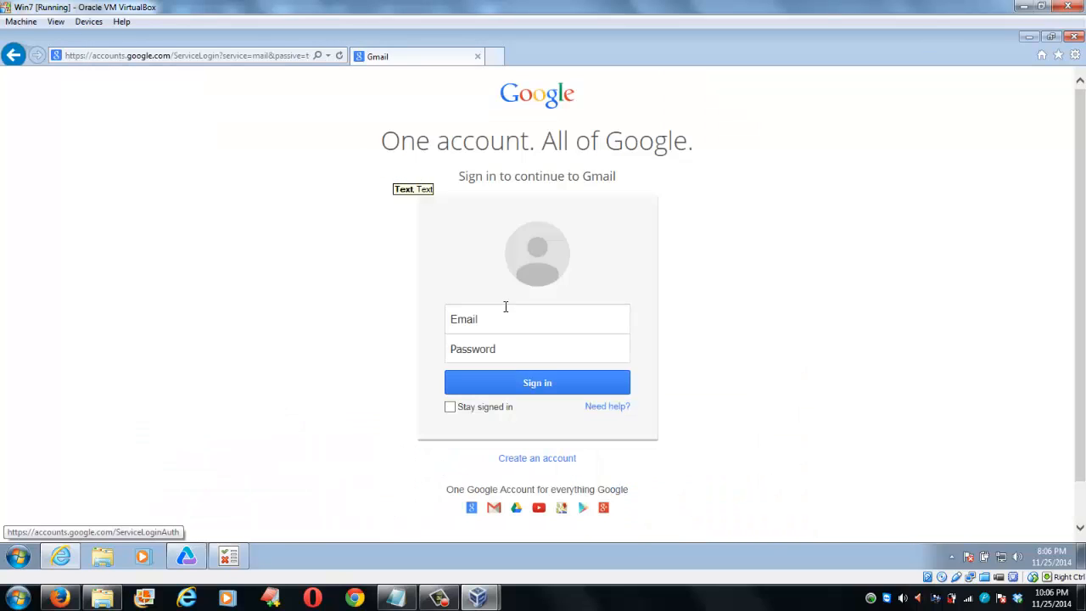
Enter the account e-mail and password, retyping a mistyped password, and submit the sign-in.
{"action": "left_click", "coordinate": [505, 319]}
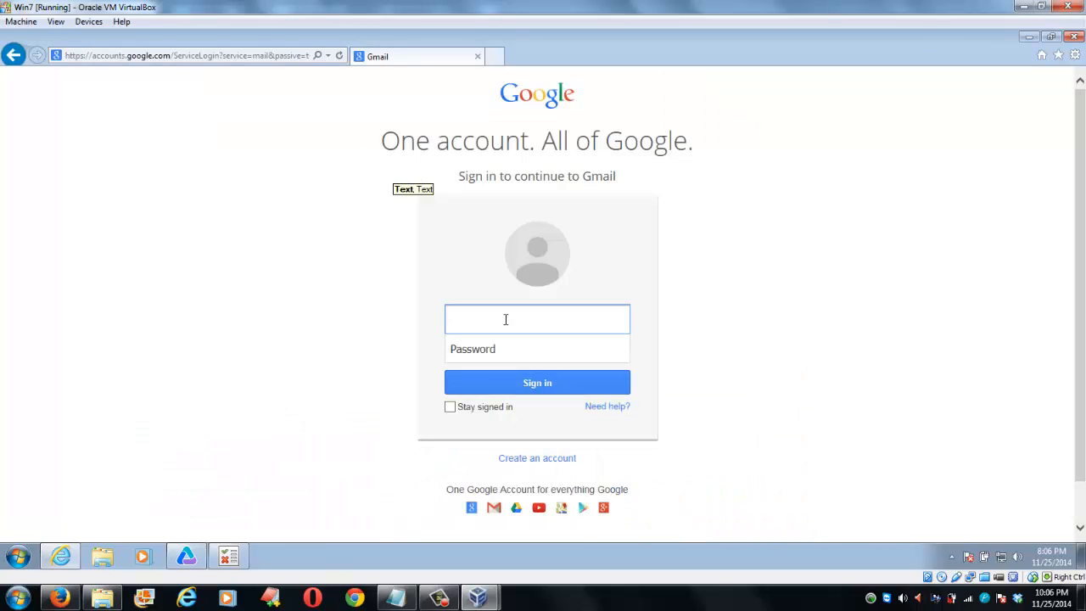
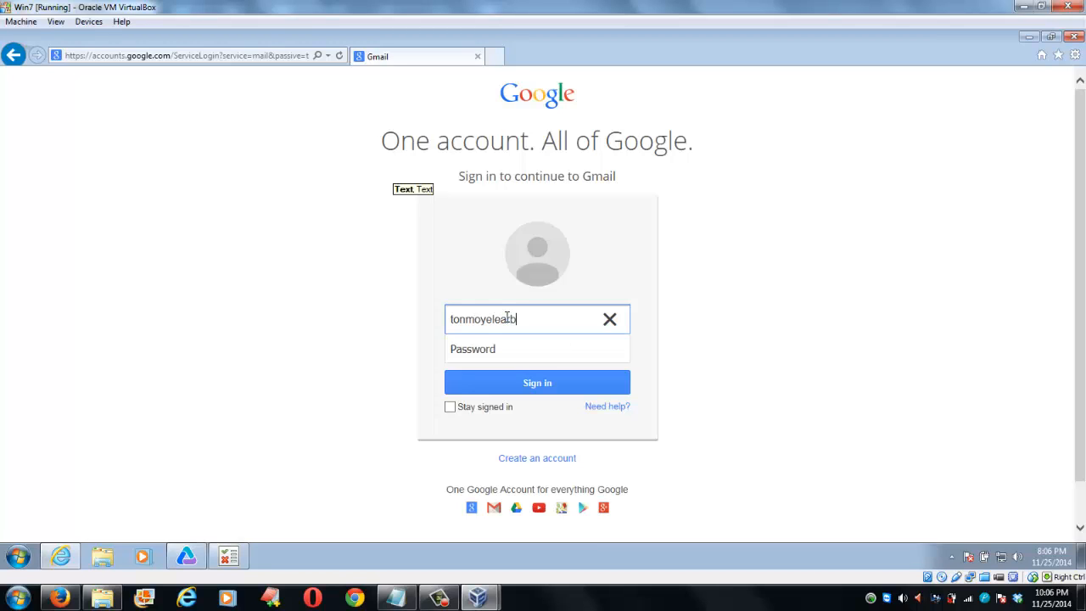
{"action": "key", "text": "Tab"}
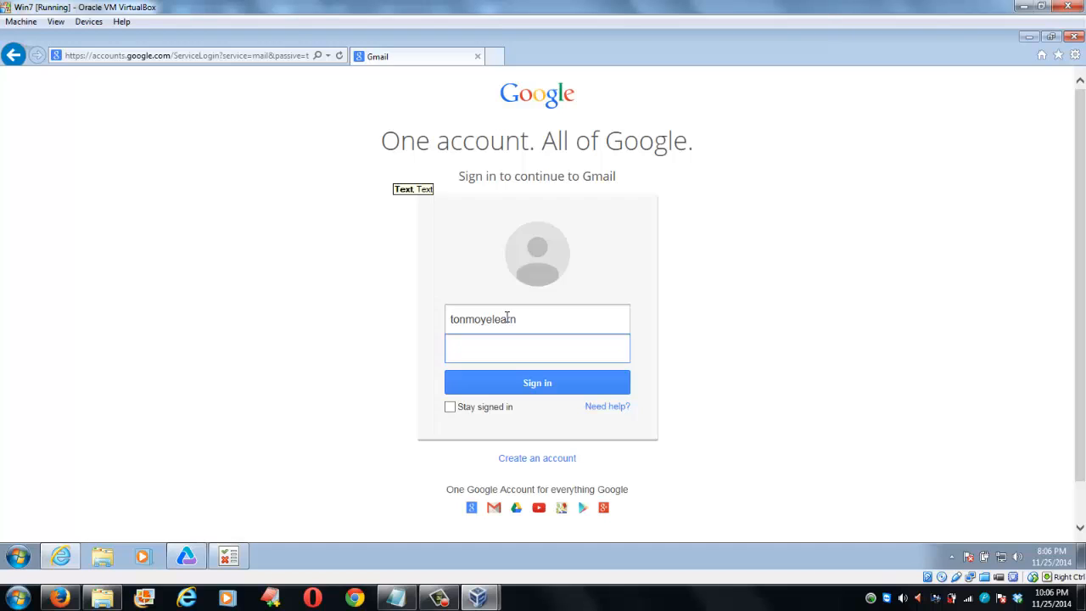
{"action": "type", "text": "••••••••"}
{"action": "key", "text": "BackSpace"}
{"action": "key", "text": "BackSpace"}
{"action": "key", "text": "BackSpace"}
{"action": "key", "text": "BackSpace"}
{"action": "key", "text": "BackSpace"}
{"action": "key", "text": "BackSpace"}
{"action": "key", "text": "BackSpace"}
{"action": "key", "text": "BackSpace"}
{"action": "type", "text": "•••••••••••"}
{"action": "key", "text": "Return"}
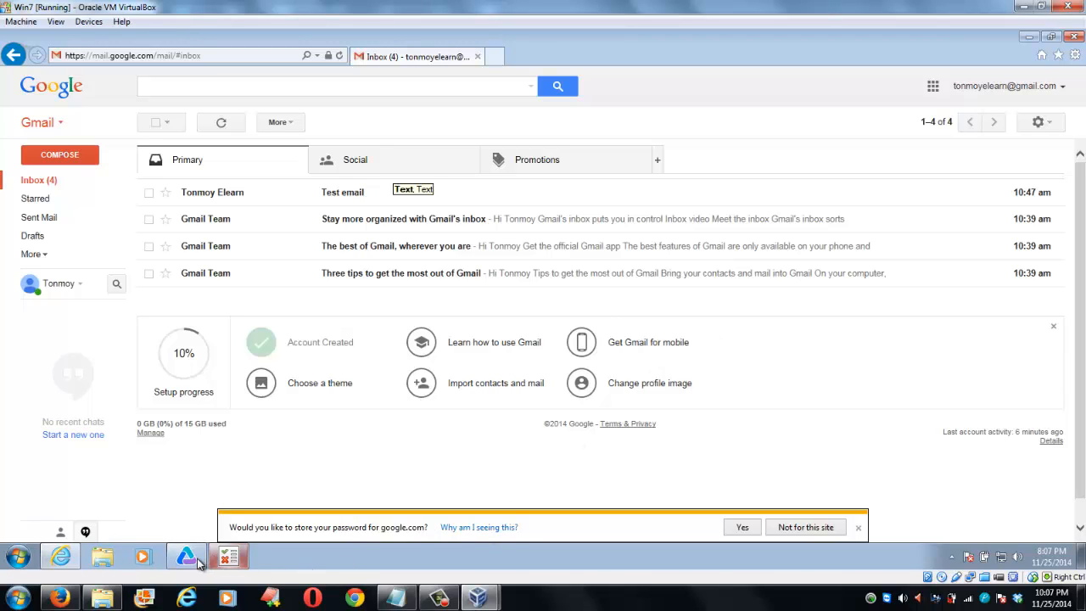
Close the Run Results Viewer, return to the UFT script, and start recording ParameterizationAndCheckpoints.
{"action": "left_click", "coordinate": [228, 556]}
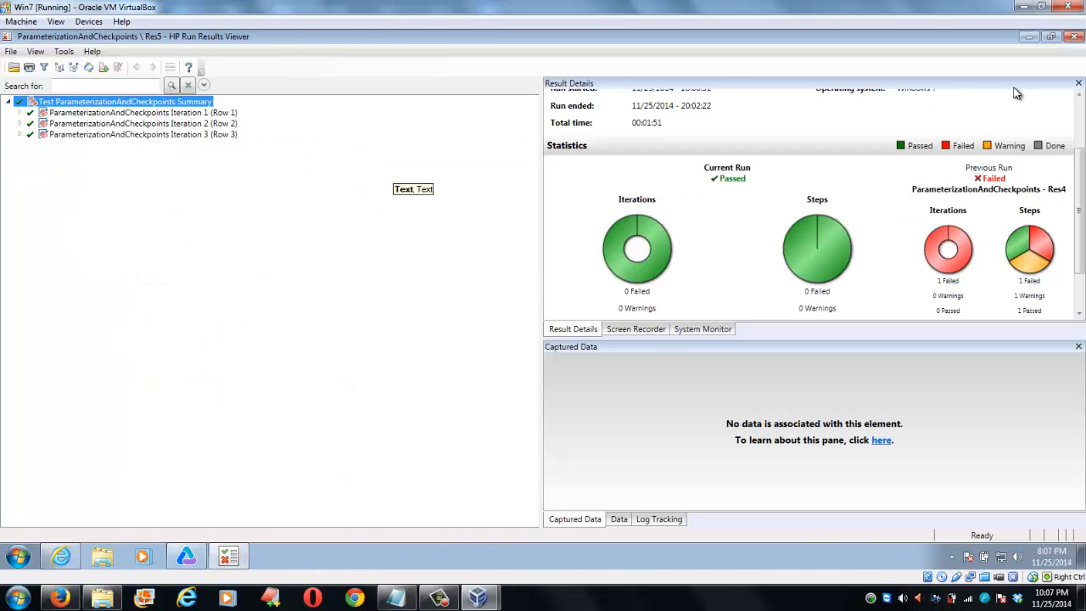
{"action": "left_click", "coordinate": [1074, 36]}
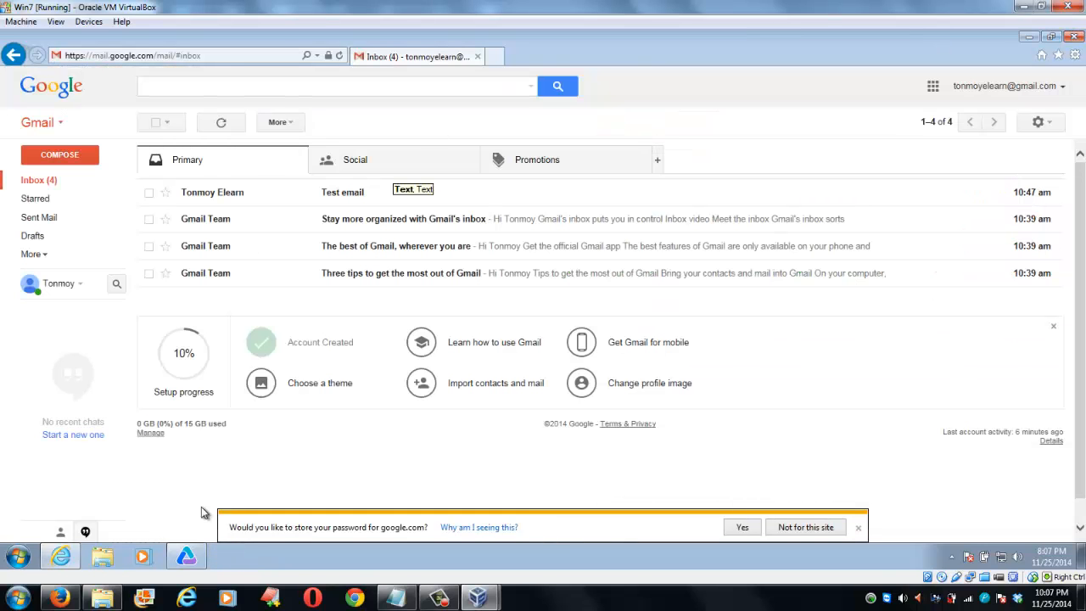
{"action": "left_click", "coordinate": [188, 556]}
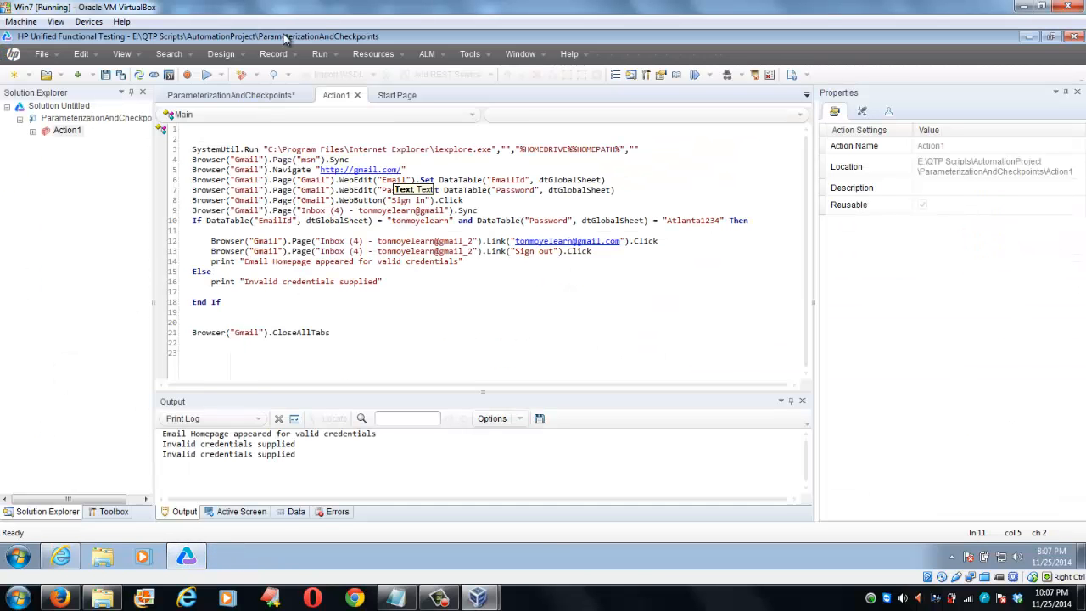
{"action": "left_click", "coordinate": [189, 77]}
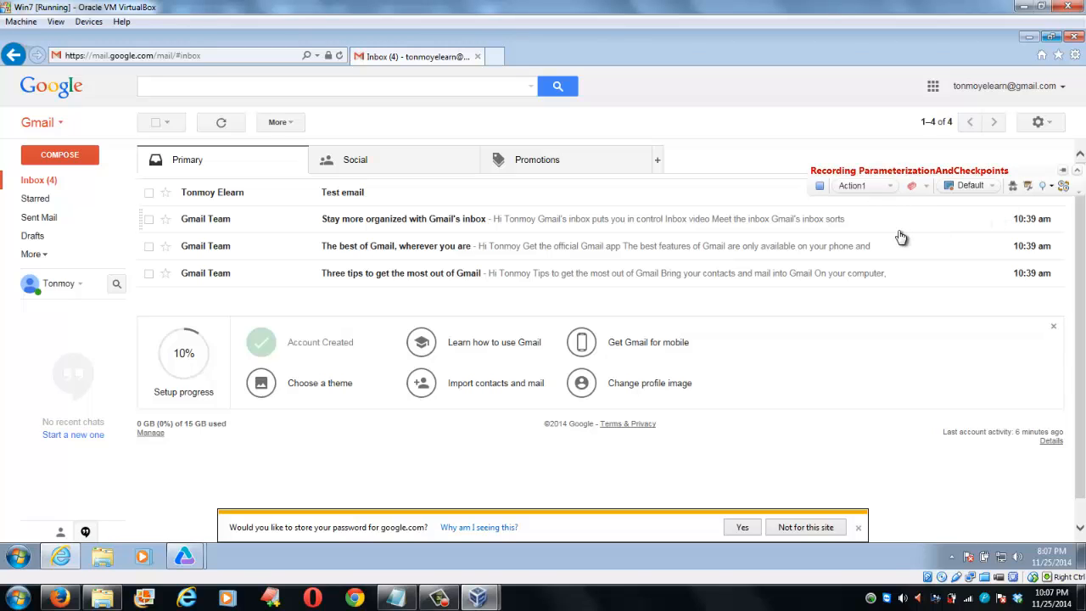
Insert a standard checkpoint on 'Get Gmail for mobile', verifying html tag SPAN and innertext.
{"action": "left_click", "coordinate": [1051, 187]}
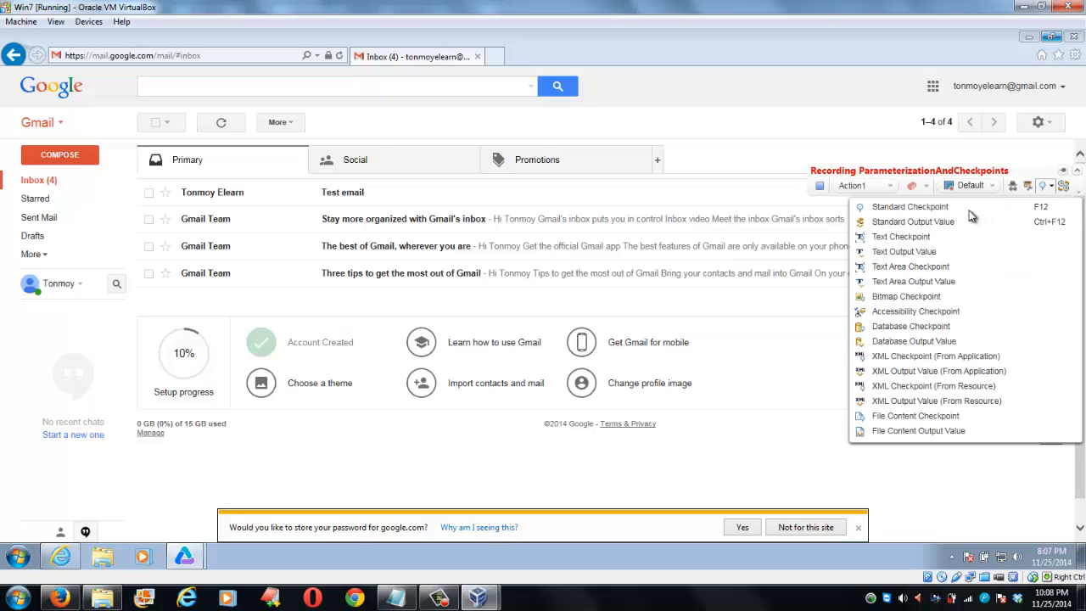
{"action": "left_click", "coordinate": [921, 207]}
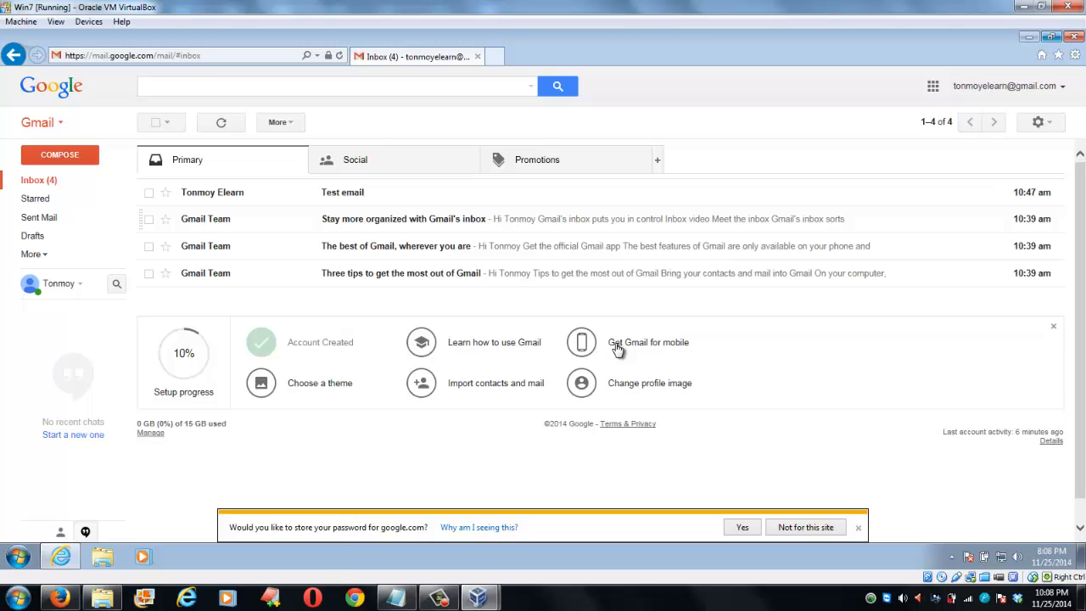
{"action": "left_click", "coordinate": [617, 349]}
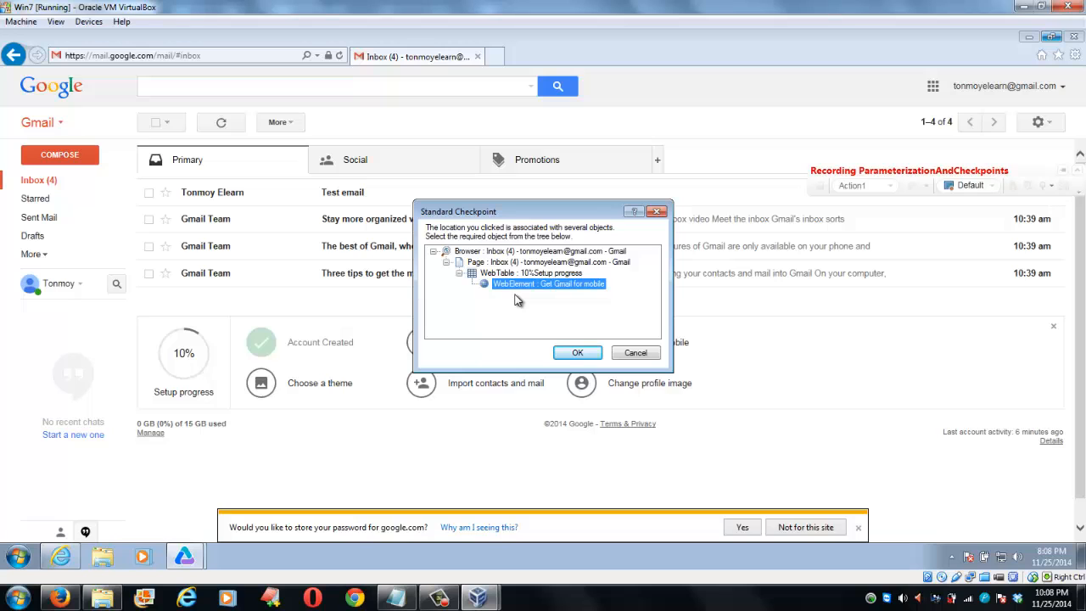
{"action": "left_click", "coordinate": [578, 357]}
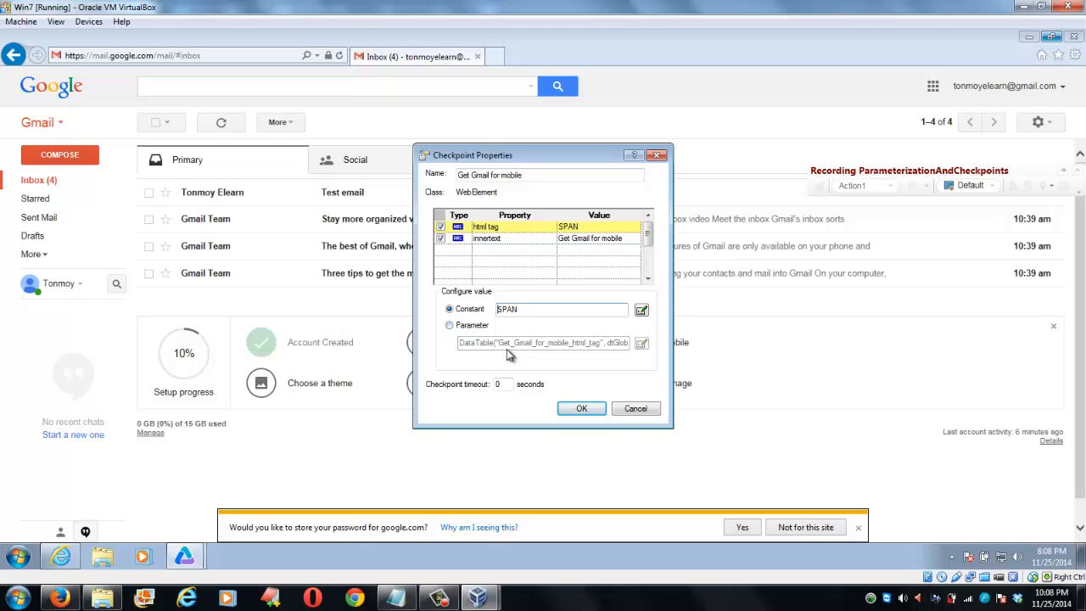
{"action": "left_click", "coordinate": [579, 411]}
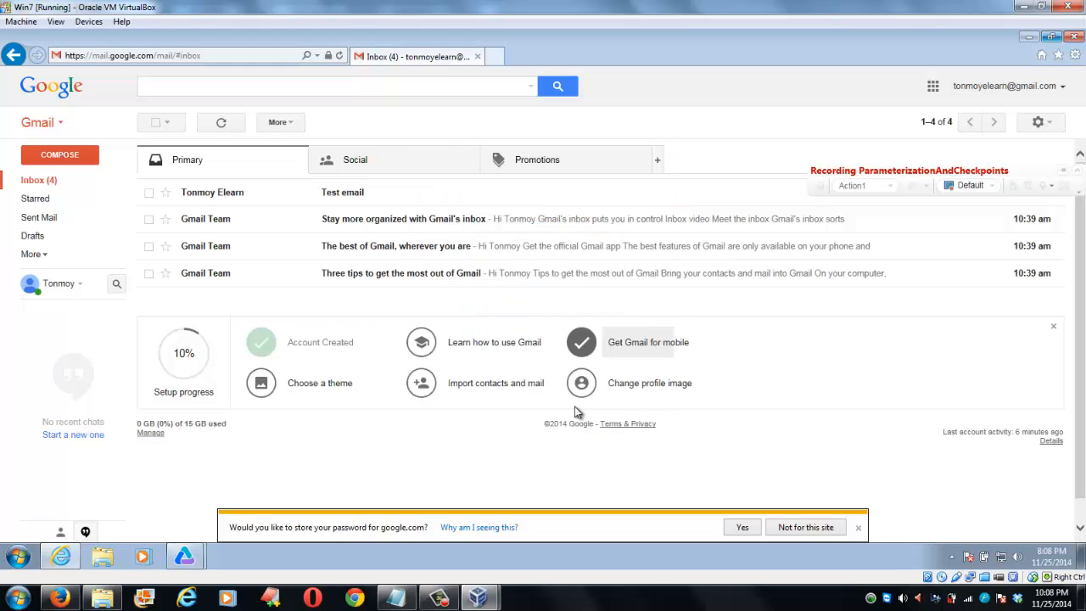
{"action": "mouse_move", "coordinate": [200, 559]}
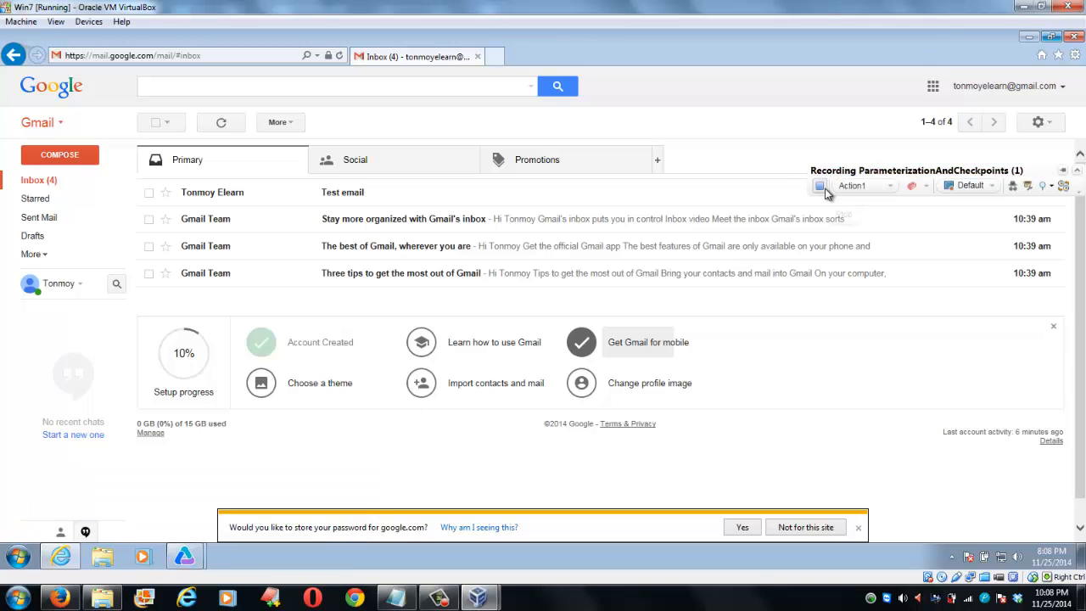
Stop recording, indent checkpoint line 12 to match the If block, and close the Properties panel.
{"action": "left_click", "coordinate": [821, 187]}
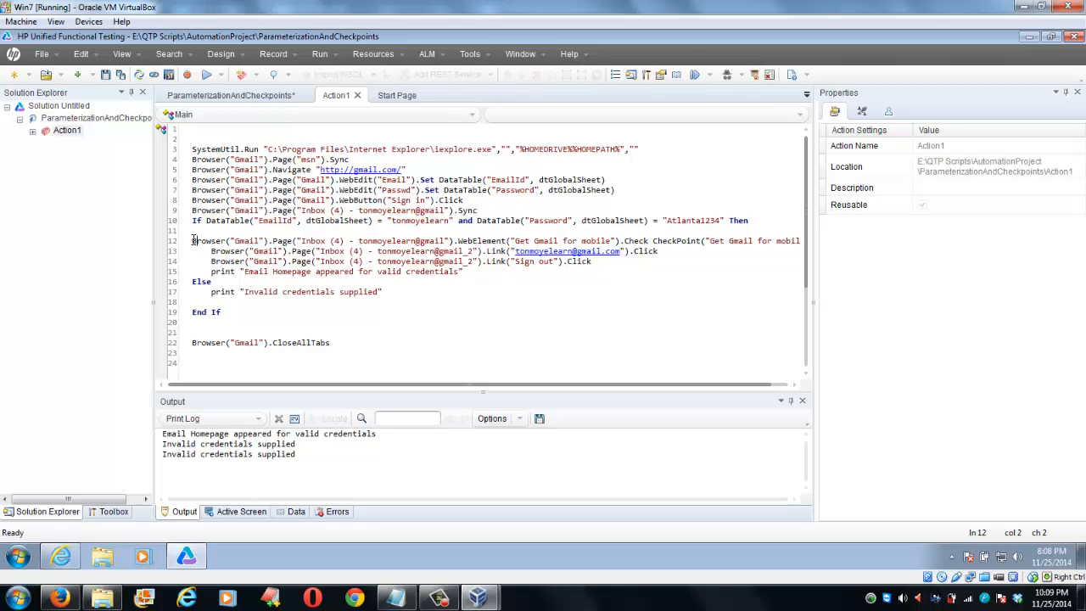
{"action": "key", "text": "Tab"}
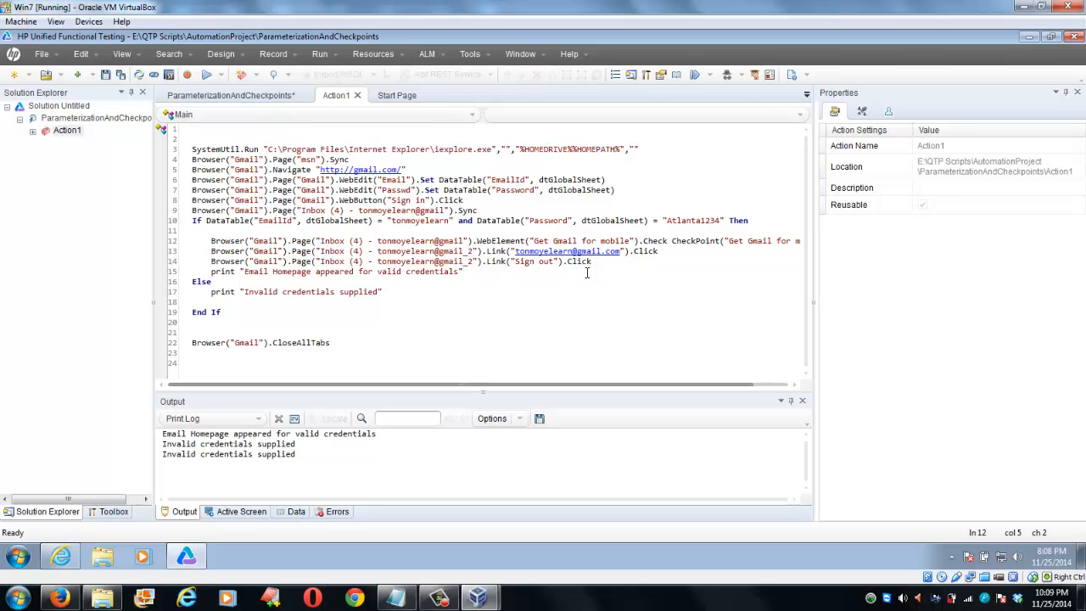
{"action": "left_click", "coordinate": [1075, 95]}
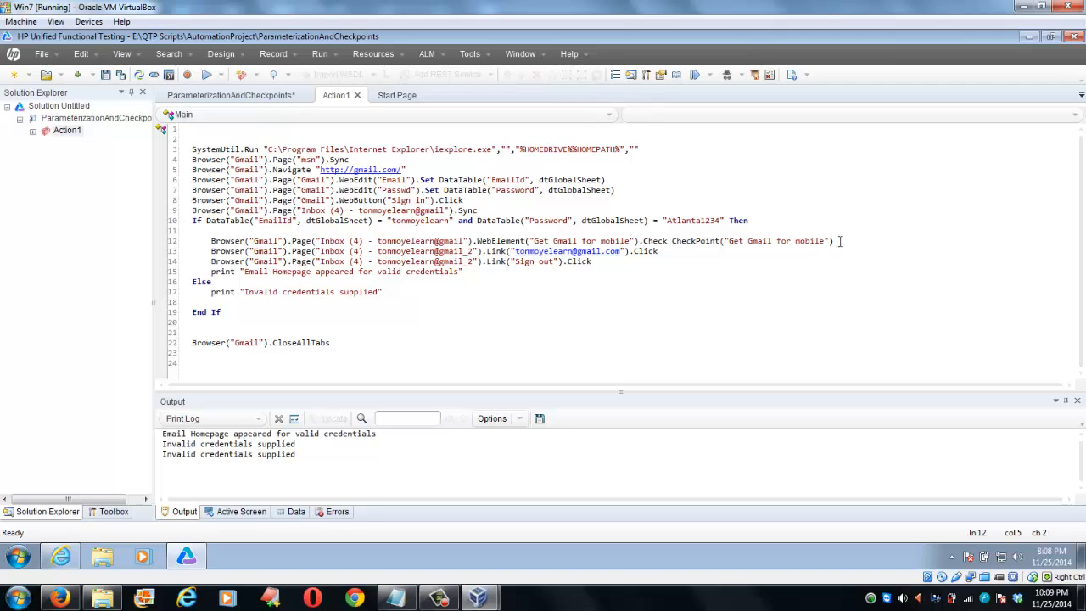
Add a blank line after checkpoint line 12 and resume recording on the Gmail page.
{"action": "left_click", "coordinate": [840, 241]}
{"action": "key", "text": "Return"}
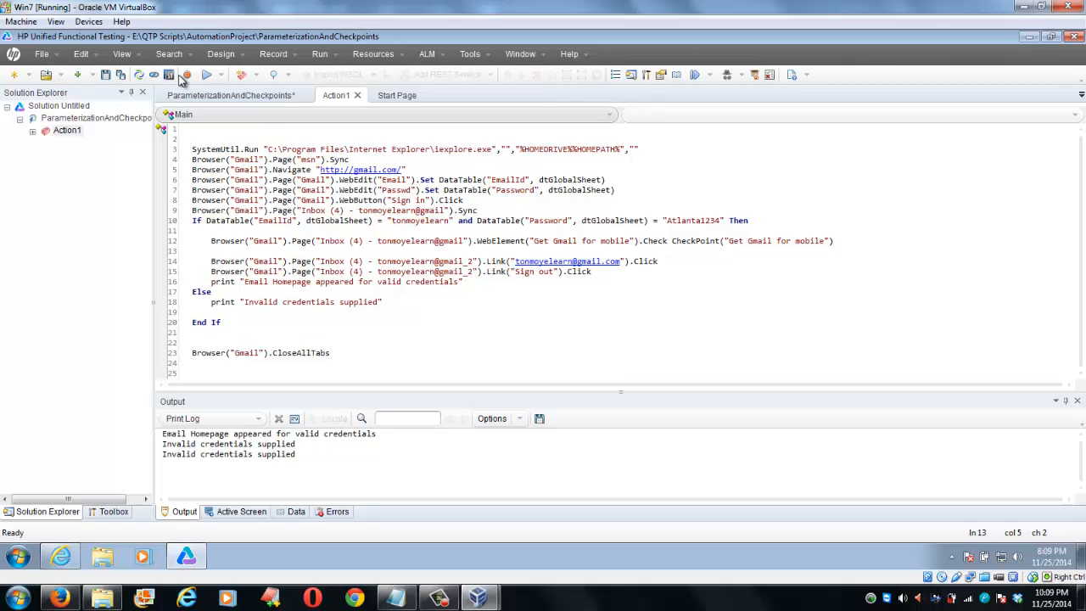
{"action": "left_click", "coordinate": [186, 76]}
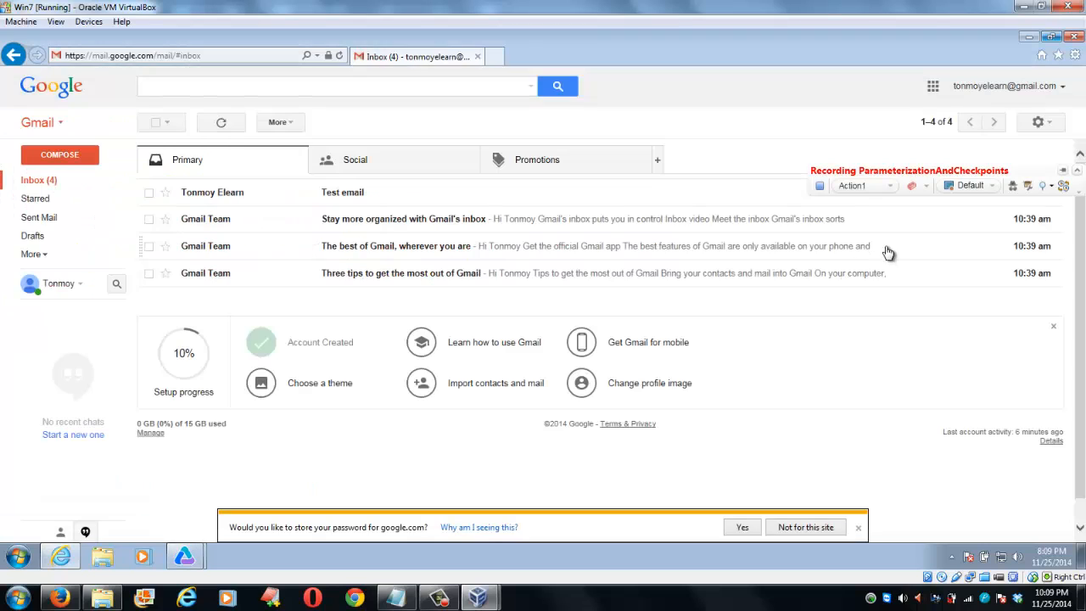
Insert a standard checkpoint on 'Learn how to use Gmail', verifying html tag SPAN and innertext.
{"action": "left_click", "coordinate": [1051, 186]}
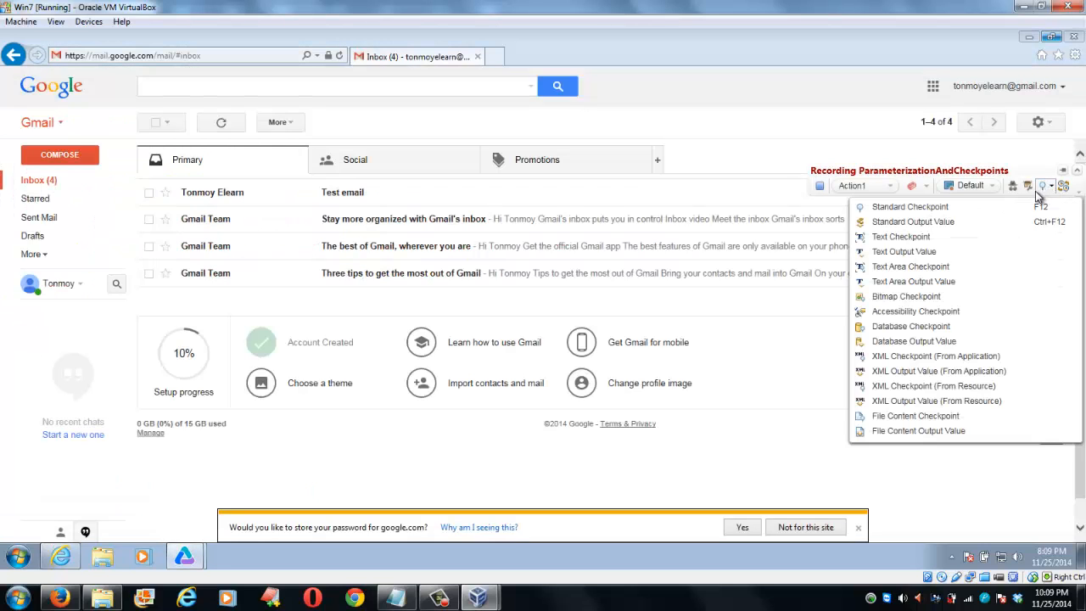
{"action": "left_click", "coordinate": [912, 207]}
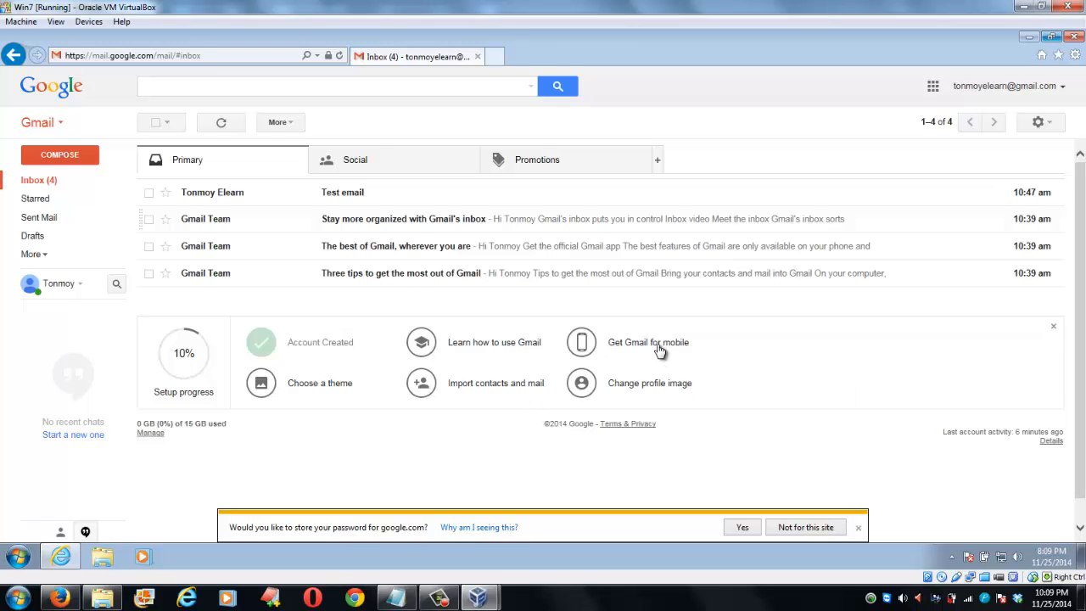
{"action": "left_click", "coordinate": [483, 348]}
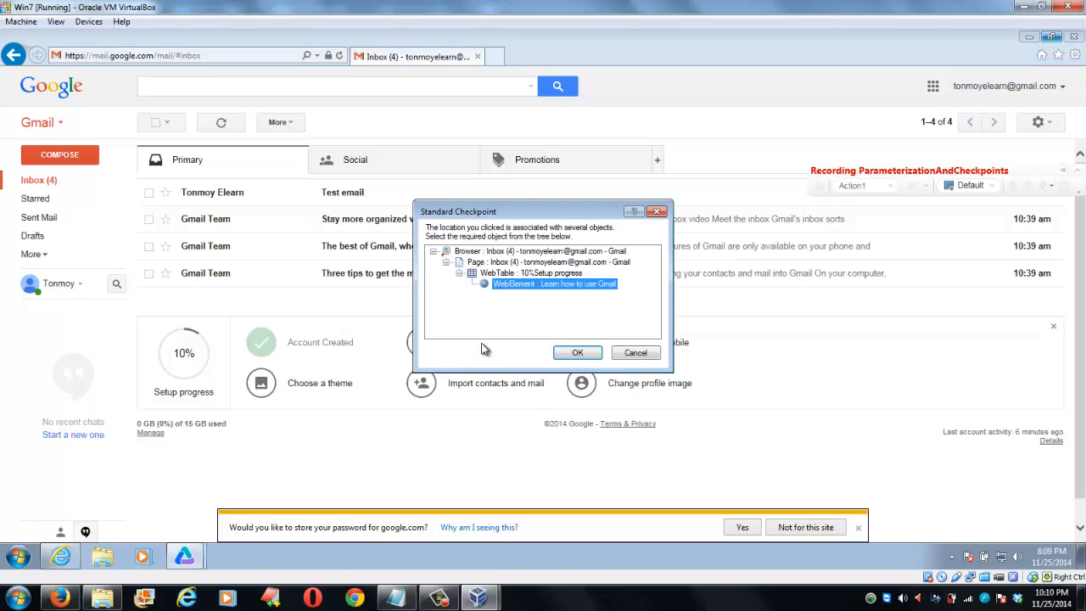
{"action": "left_click", "coordinate": [580, 354]}
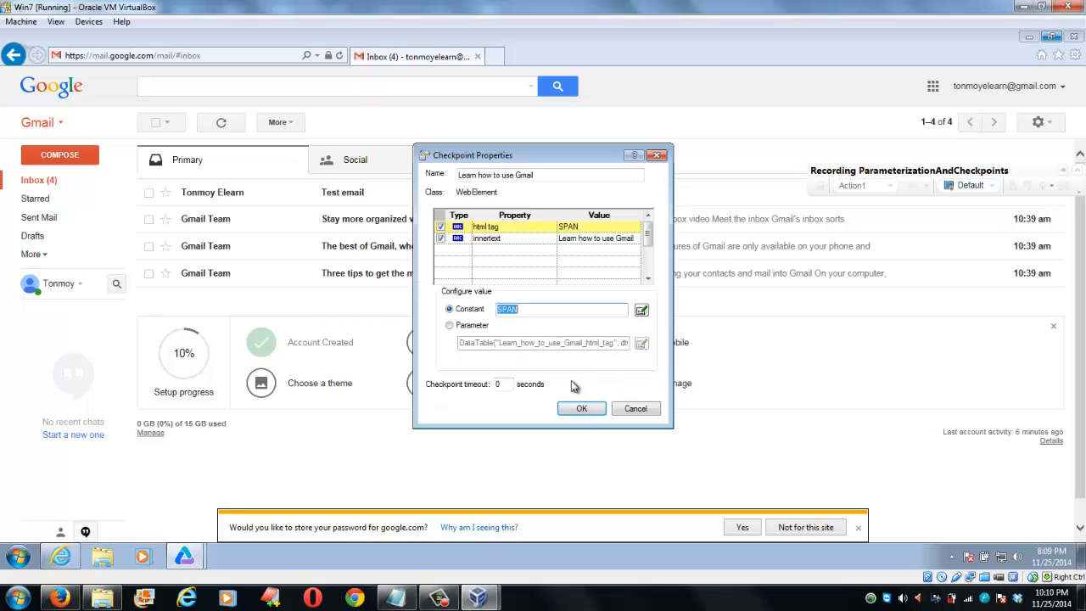
{"action": "left_click", "coordinate": [578, 409]}
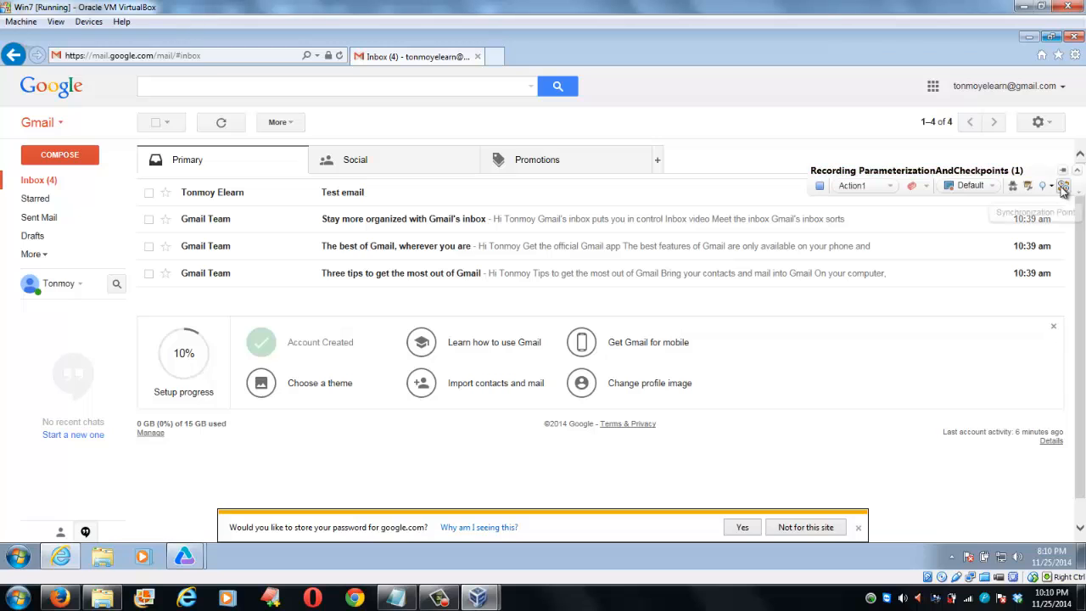
Record a standard checkpoint on the 'Account Created' element, accepting its checkpoint properties.
{"action": "left_click", "coordinate": [1052, 187]}
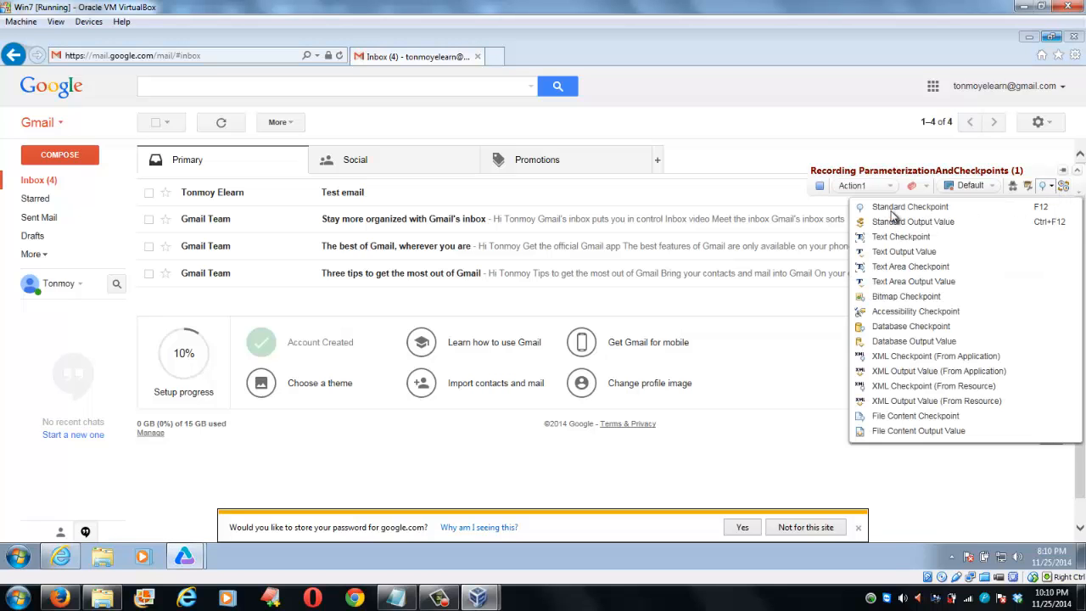
{"action": "left_click", "coordinate": [887, 207]}
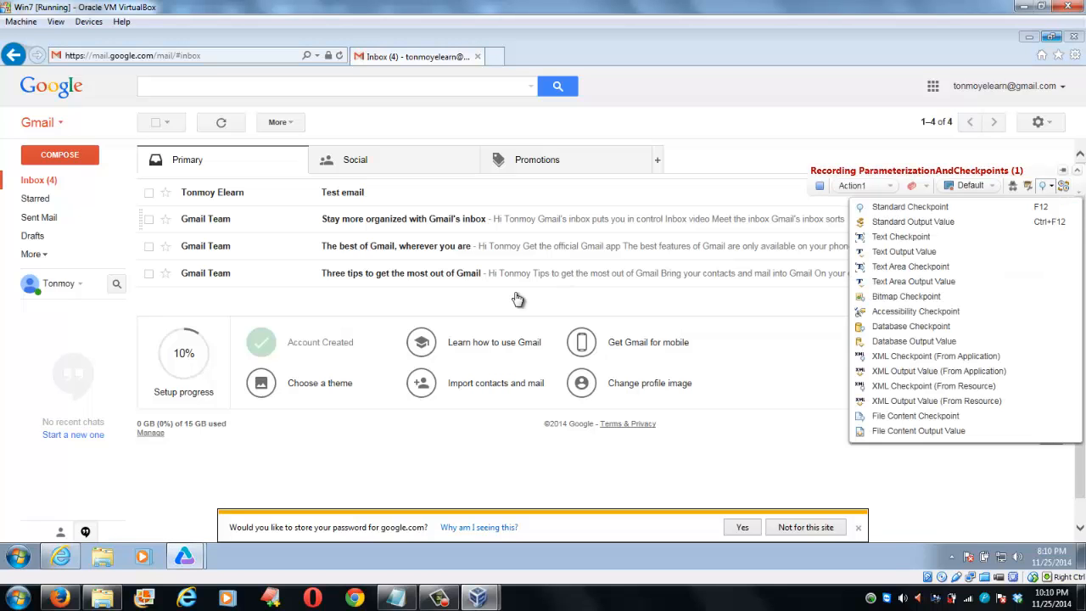
{"action": "left_click", "coordinate": [327, 344]}
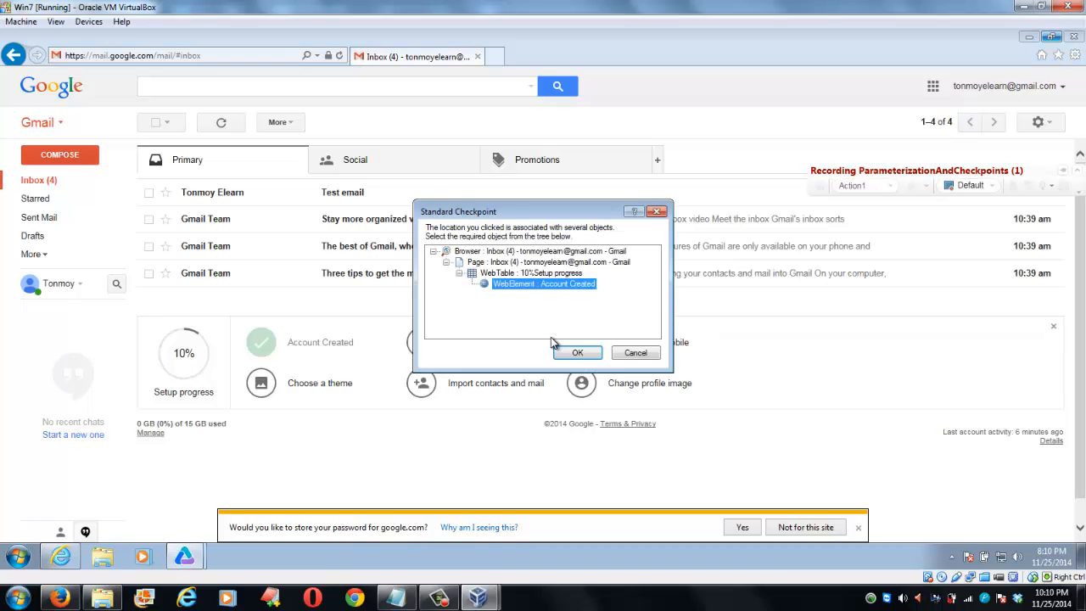
{"action": "left_click", "coordinate": [574, 352]}
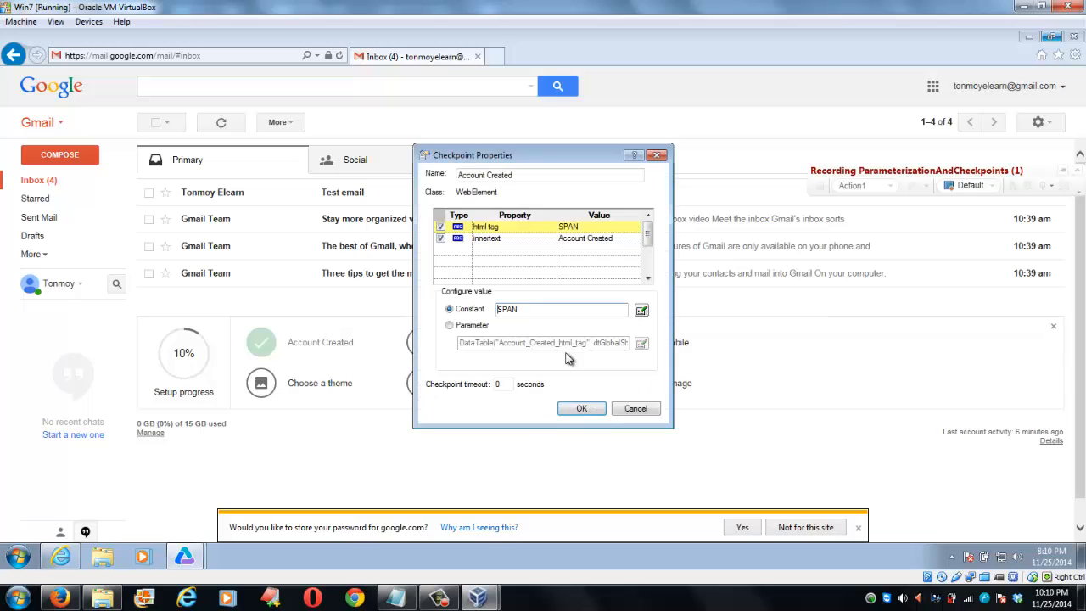
{"action": "left_click", "coordinate": [567, 414]}
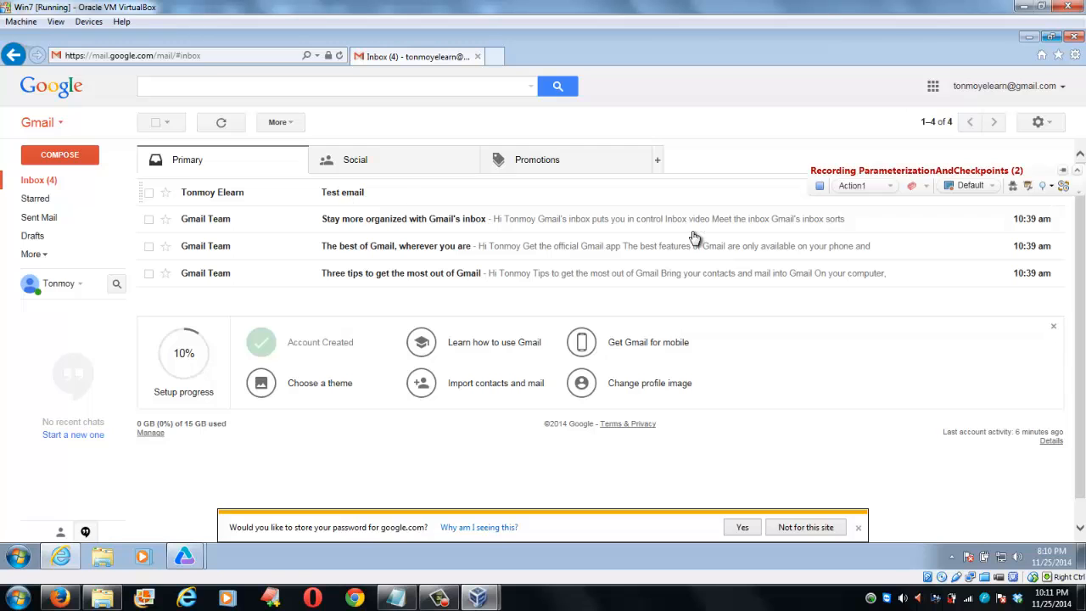
{"action": "left_click", "coordinate": [1051, 187]}
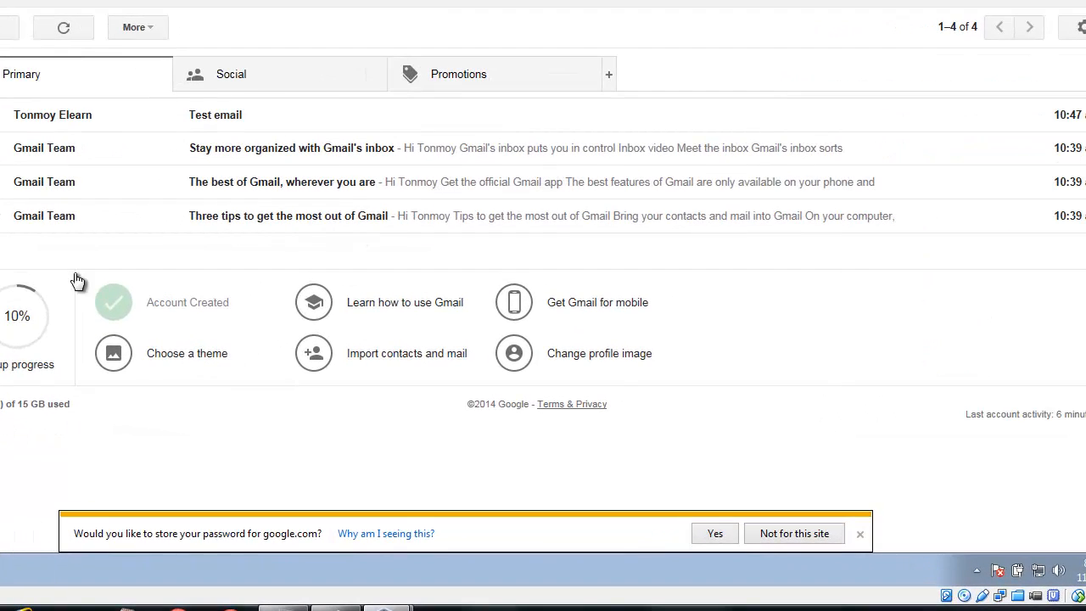
{"action": "left_click", "coordinate": [488, 75]}
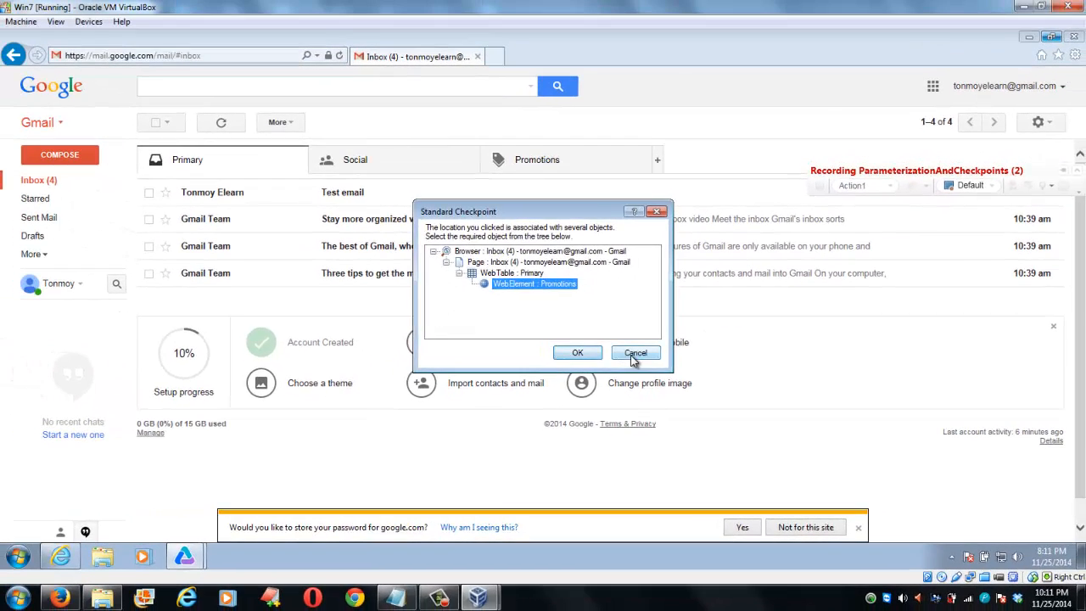
{"action": "left_click", "coordinate": [526, 325]}
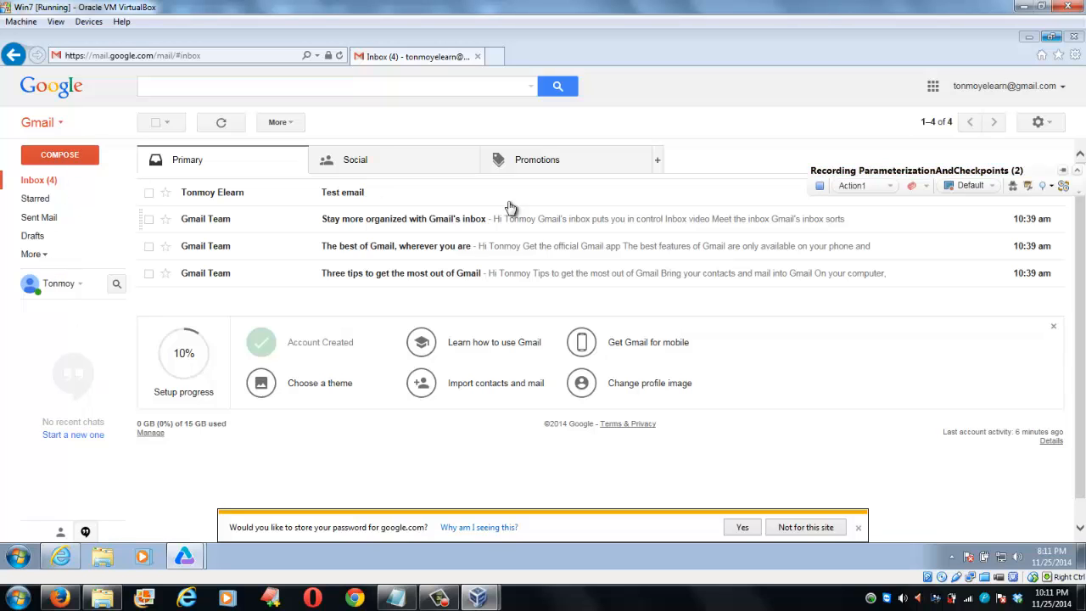
Insert a standard checkpoint 'COMPOSE' on Gmail's COMPOSE button, verifying html tag DIV and innertext.
{"action": "left_click", "coordinate": [1052, 186]}
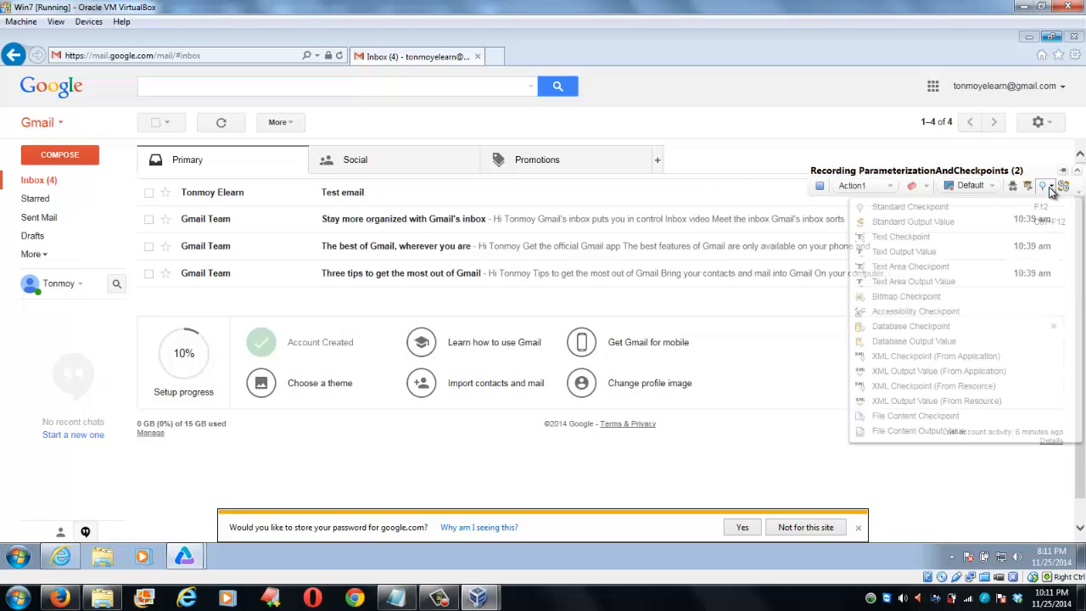
{"action": "left_click", "coordinate": [904, 212]}
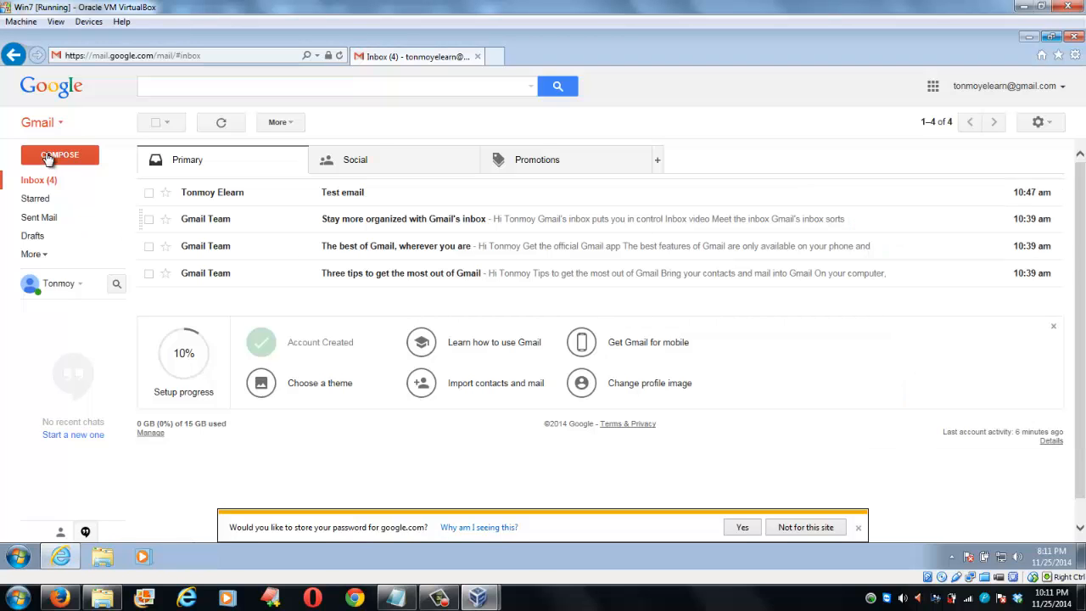
{"action": "left_click", "coordinate": [48, 159]}
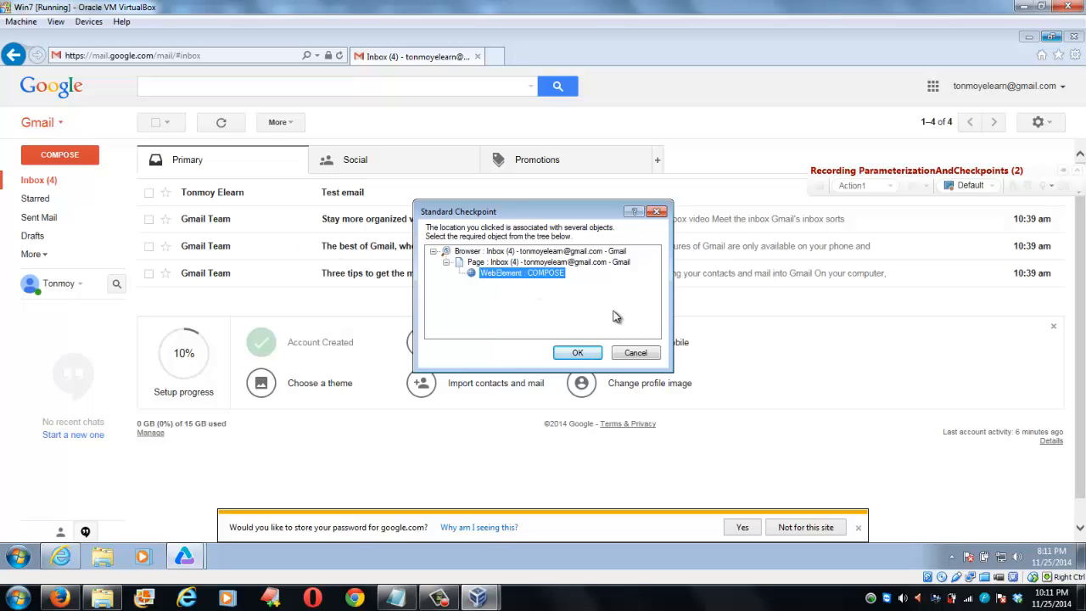
{"action": "left_click", "coordinate": [579, 354]}
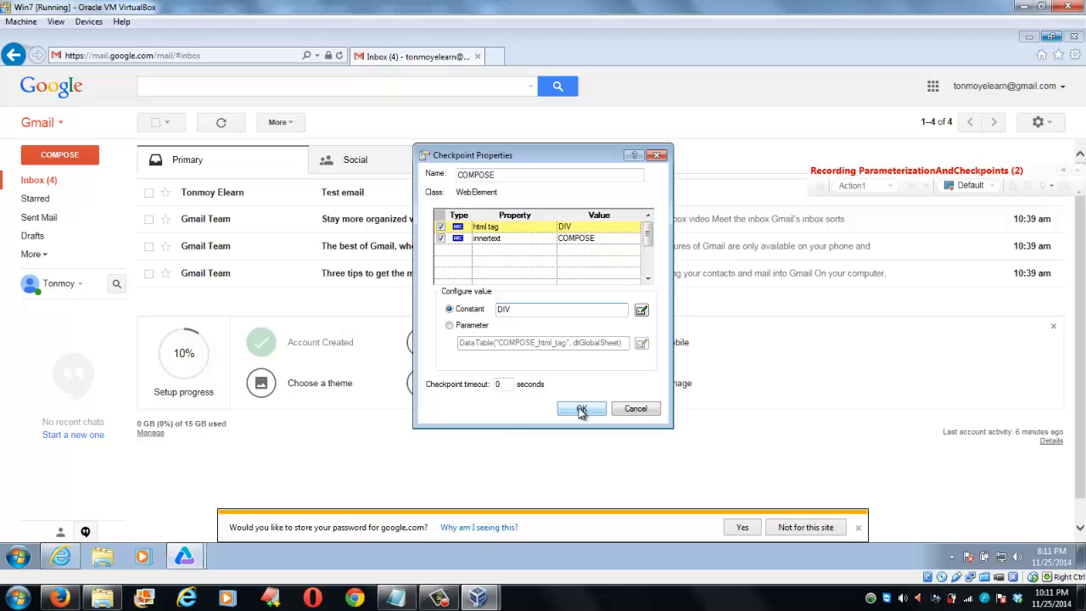
{"action": "left_click", "coordinate": [580, 409]}
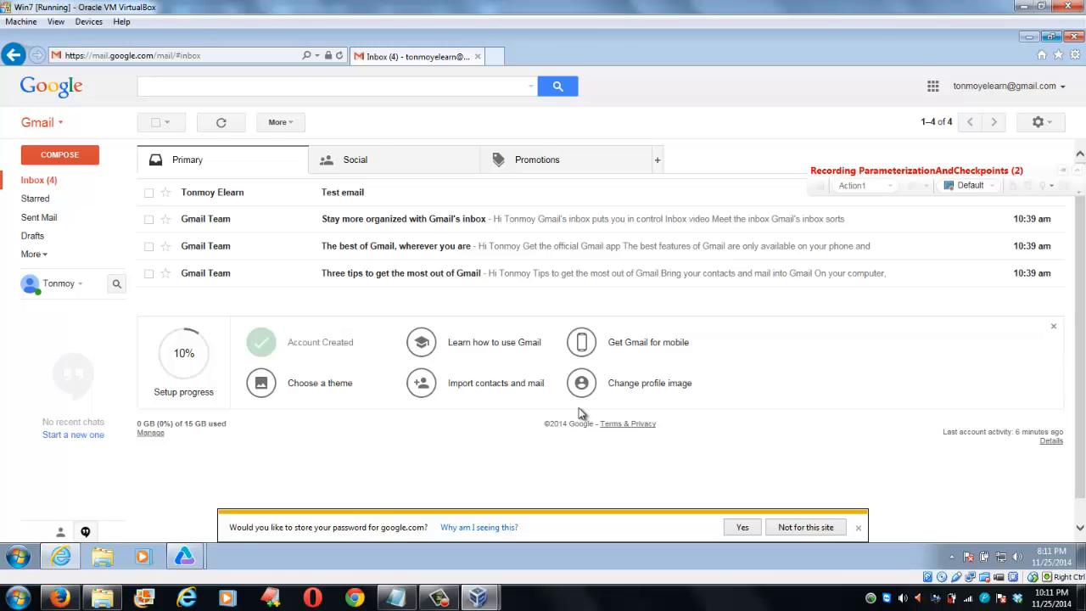
Back in the UFT script editor, indent lines 14–16 into the If block.
{"action": "left_click", "coordinate": [187, 557]}
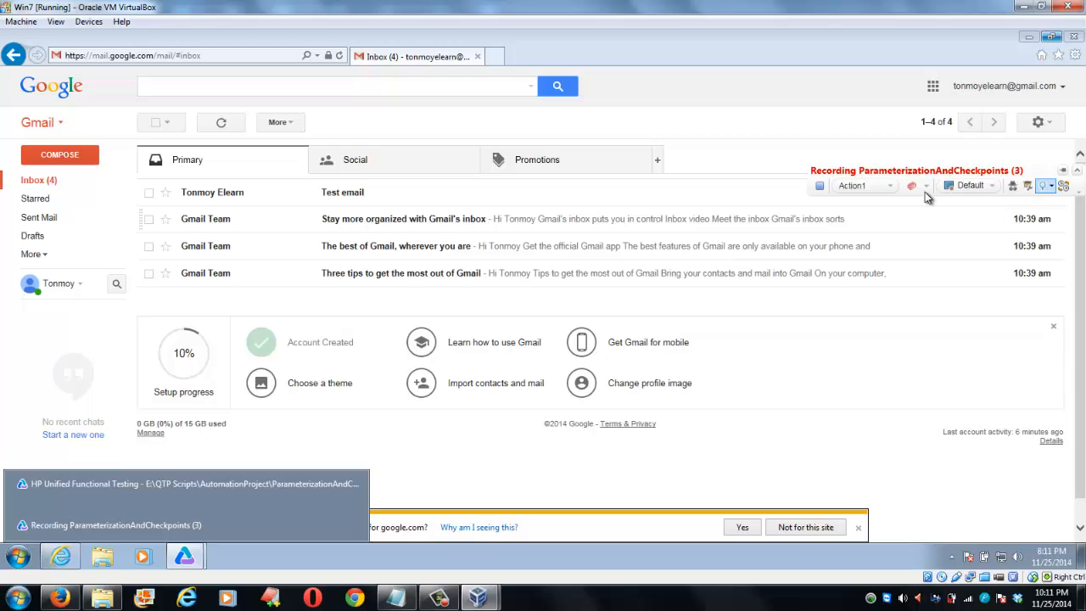
{"action": "left_click", "coordinate": [818, 185]}
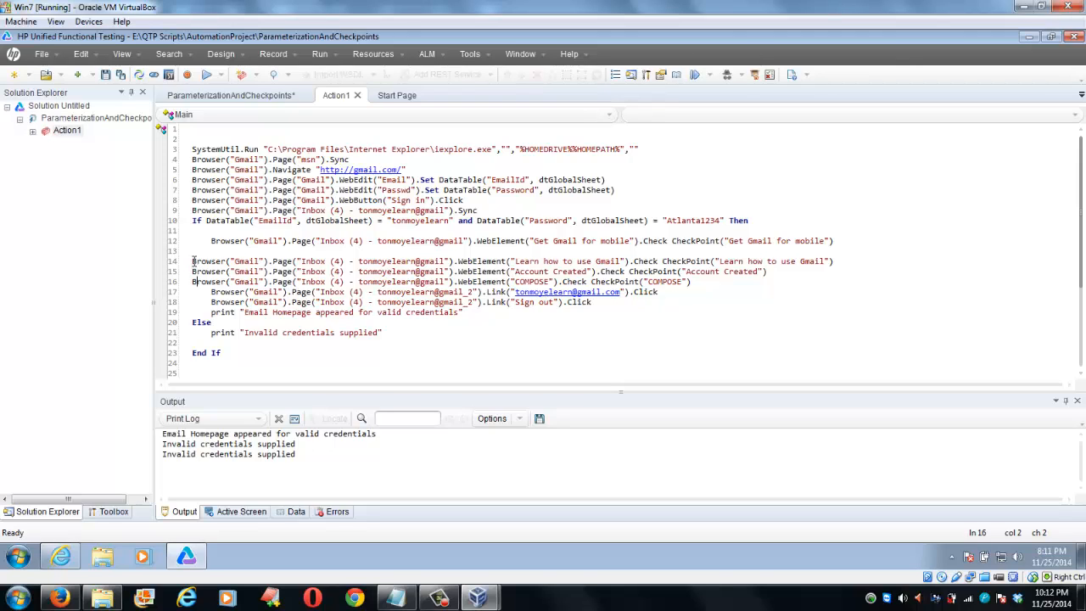
{"action": "key", "text": "Tab"}
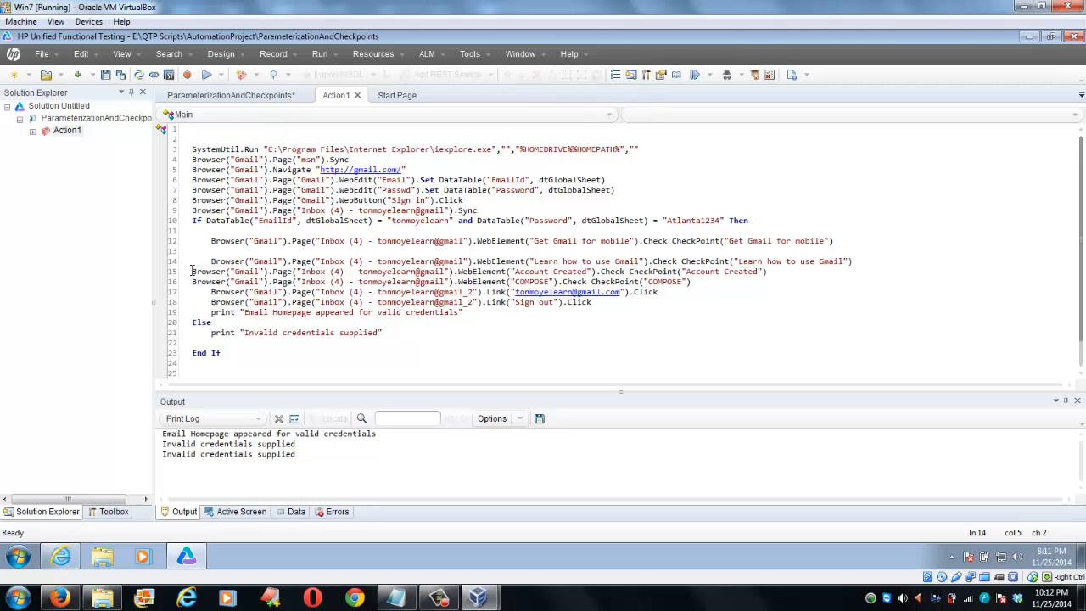
{"action": "key", "text": "Tab"}
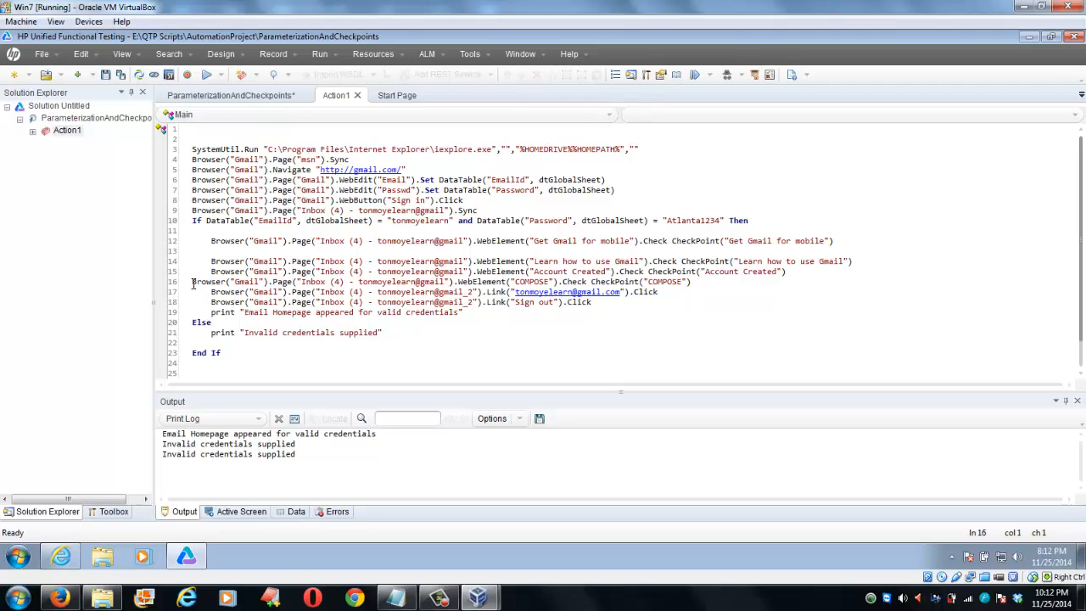
{"action": "key", "text": "Tab"}
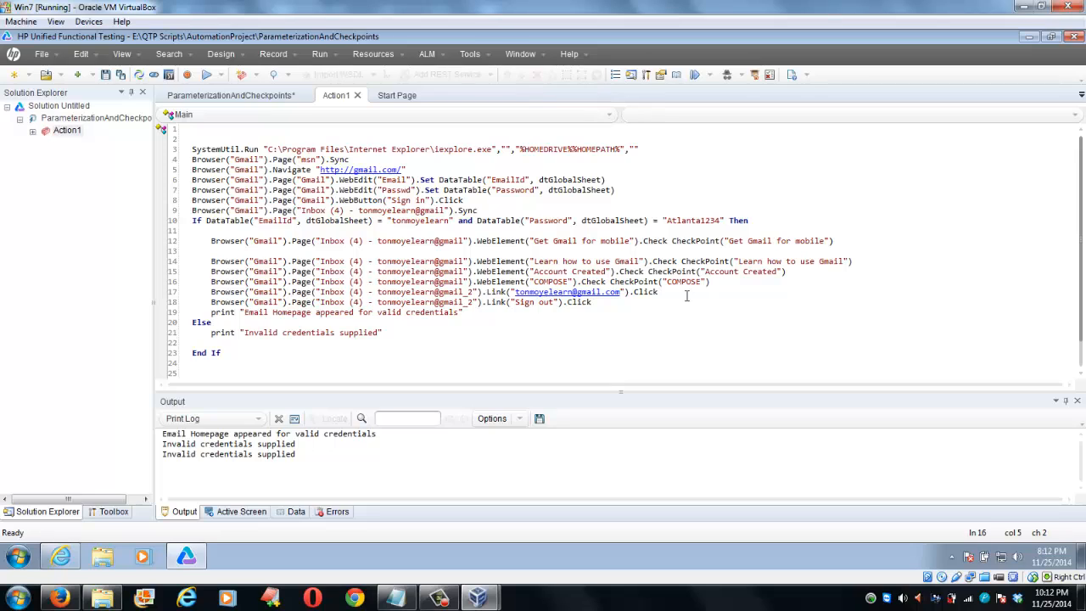
Delete empty line 13 and add a blank line after Else.
{"action": "left_click", "coordinate": [716, 289]}
{"action": "left_click", "coordinate": [215, 251]}
{"action": "key", "text": "BackSpace"}
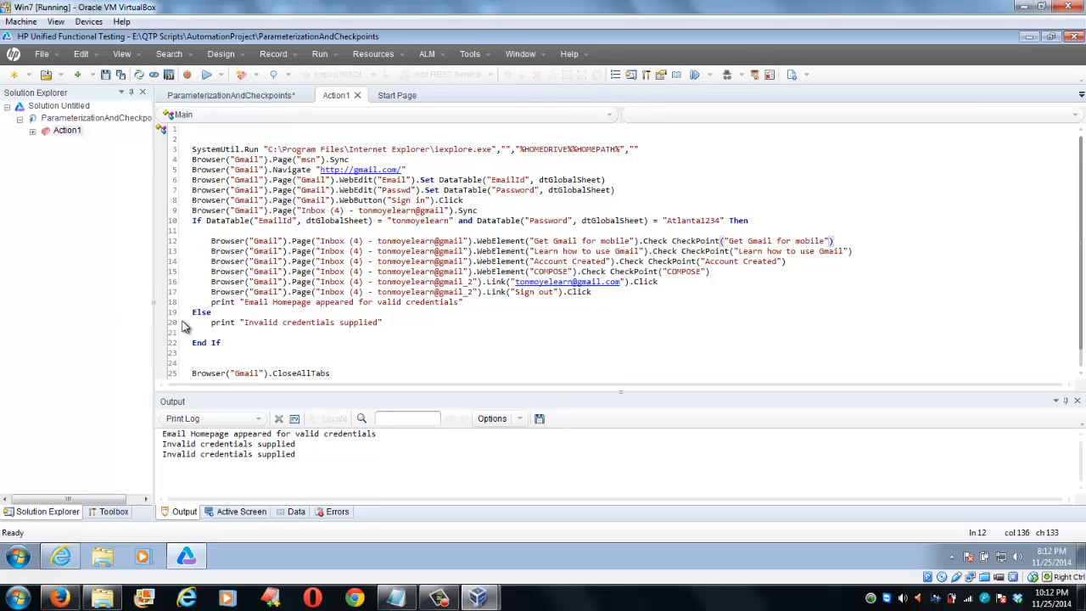
{"action": "left_click", "coordinate": [215, 313]}
{"action": "key", "text": "Return"}
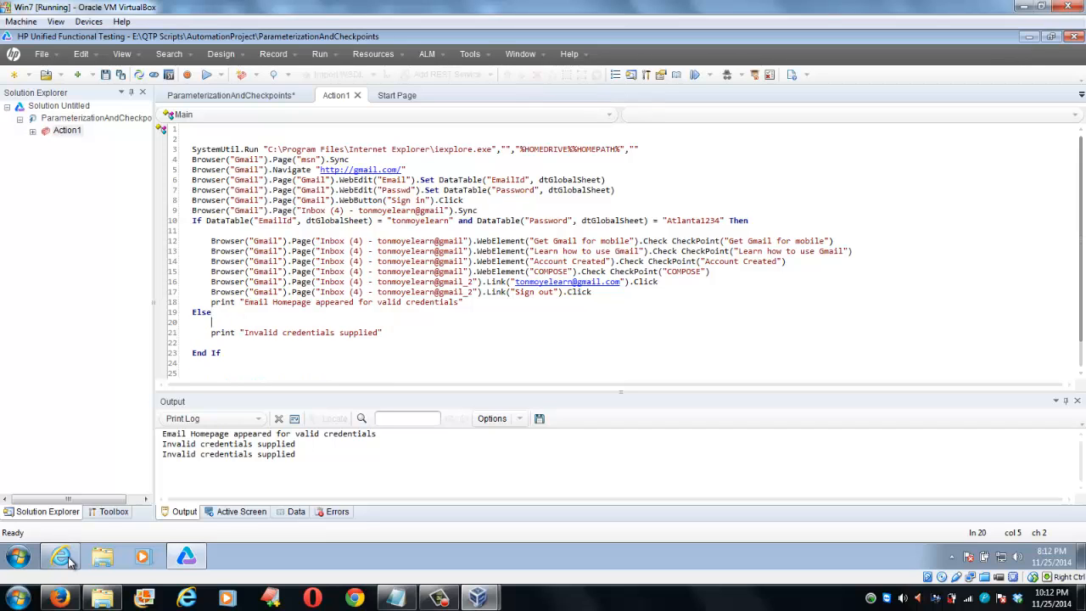
Sign out of the Gmail account from the account menu in Internet Explorer.
{"action": "left_click", "coordinate": [63, 560]}
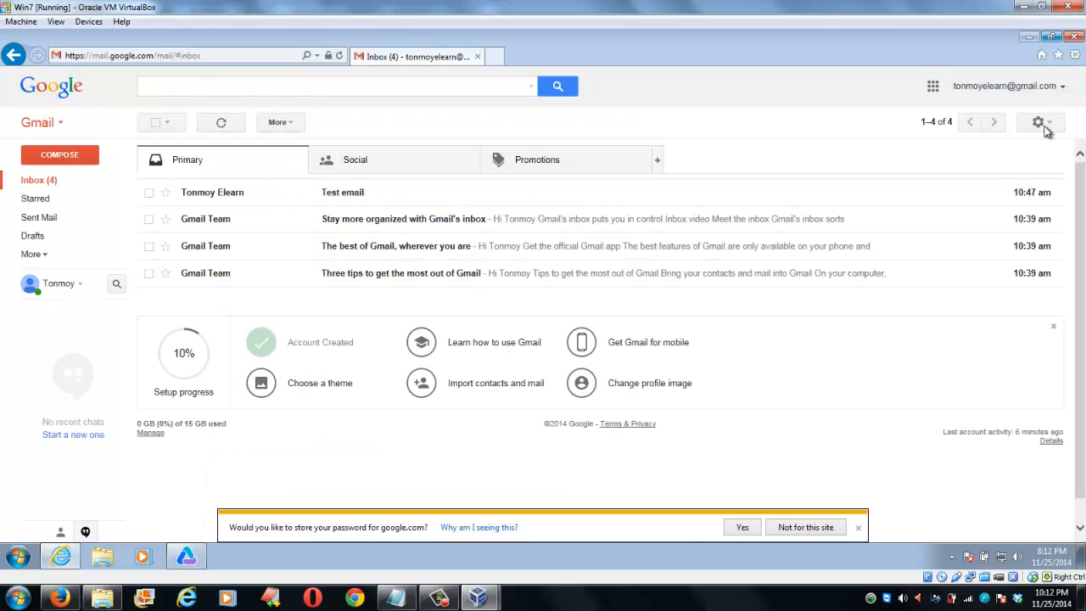
{"action": "left_click", "coordinate": [1062, 88]}
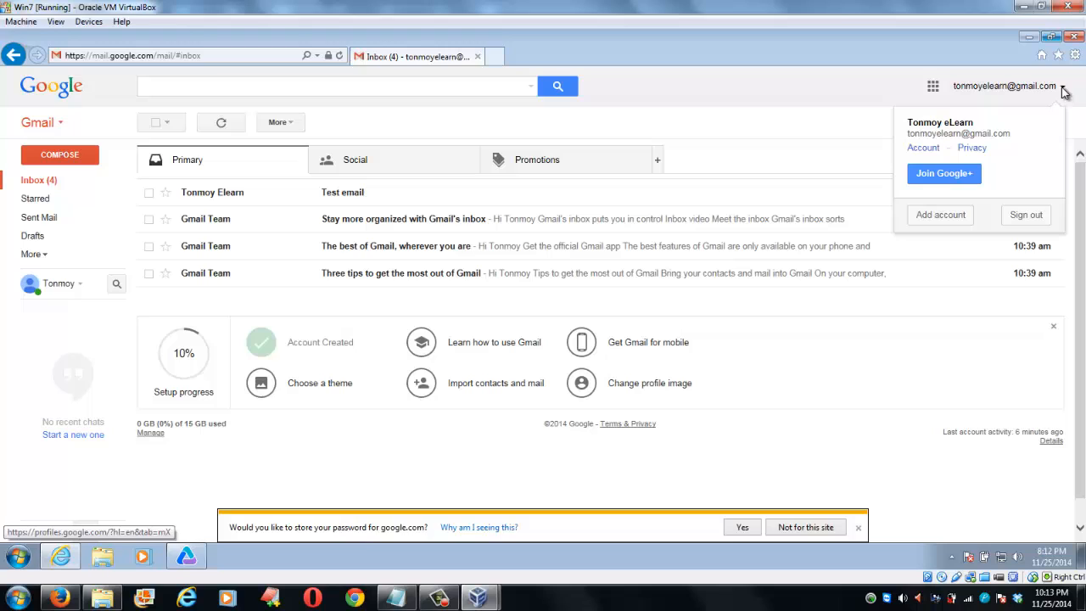
{"action": "left_click", "coordinate": [1032, 219]}
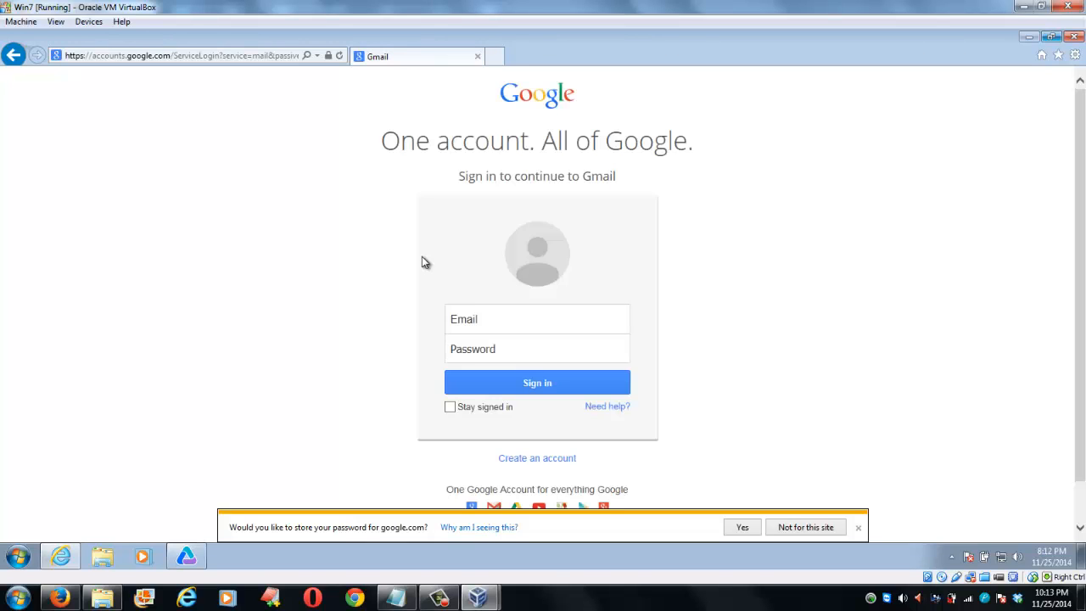
Submit a made-up email and password to trigger the incorrect-credentials error.
{"action": "left_click", "coordinate": [464, 315]}
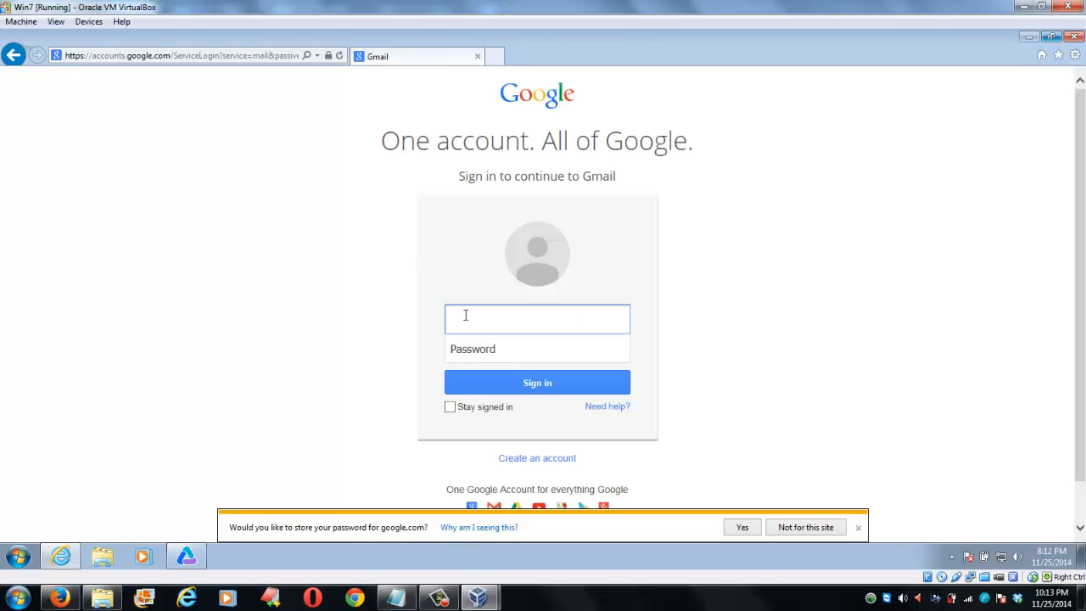
{"action": "type", "text": "dklfsklf"}
{"action": "left_click", "coordinate": [467, 352]}
{"action": "type", "text": "••••••••"}
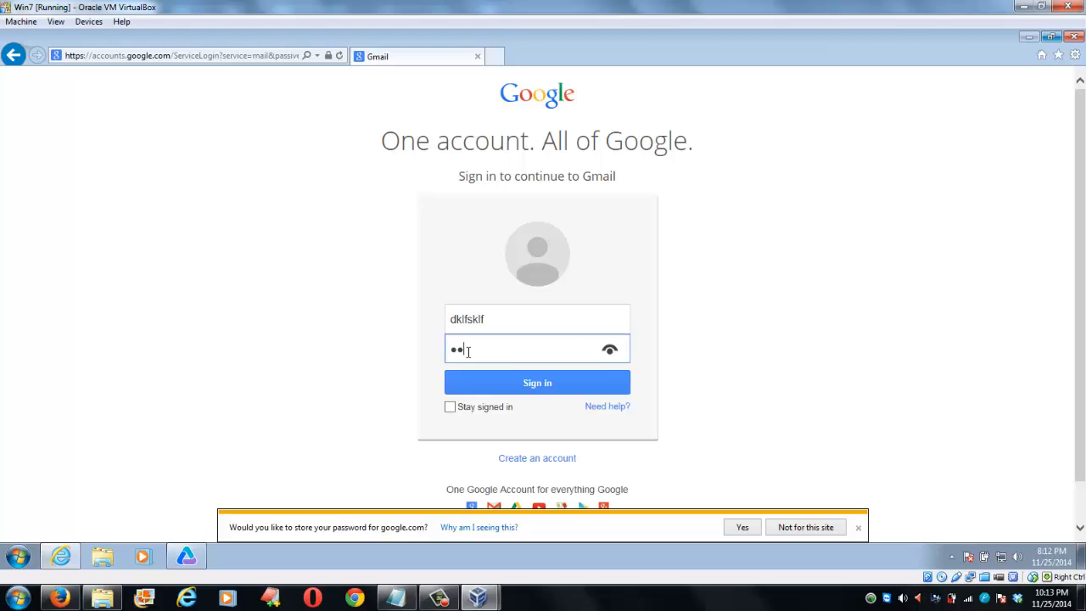
{"action": "left_click", "coordinate": [533, 389]}
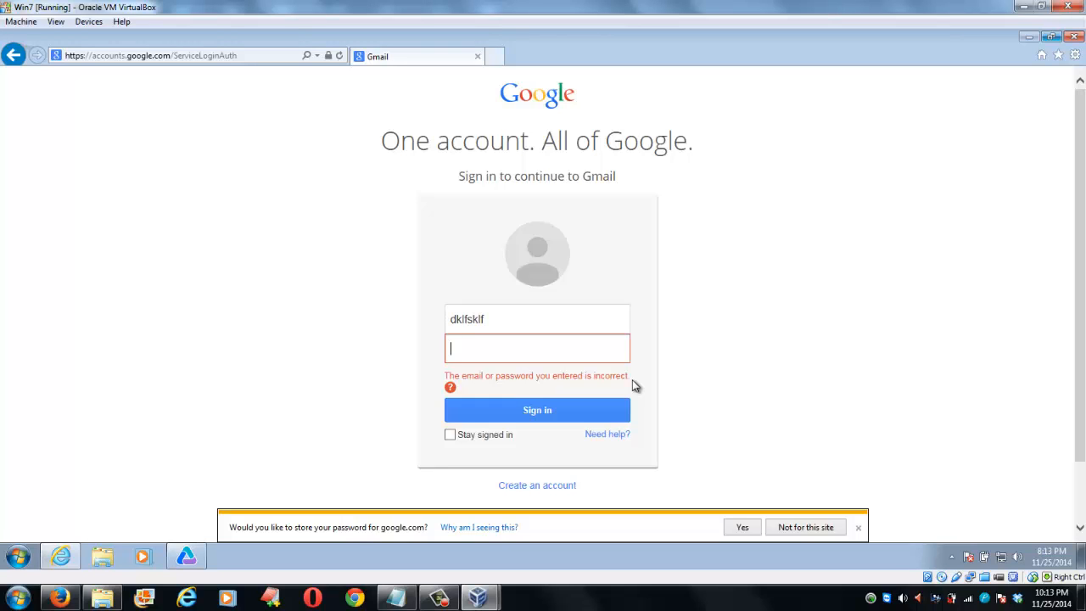
Start recording and insert a text checkpoint named 'Gmail' on the Gmail sign-in page.
{"action": "left_click", "coordinate": [194, 559]}
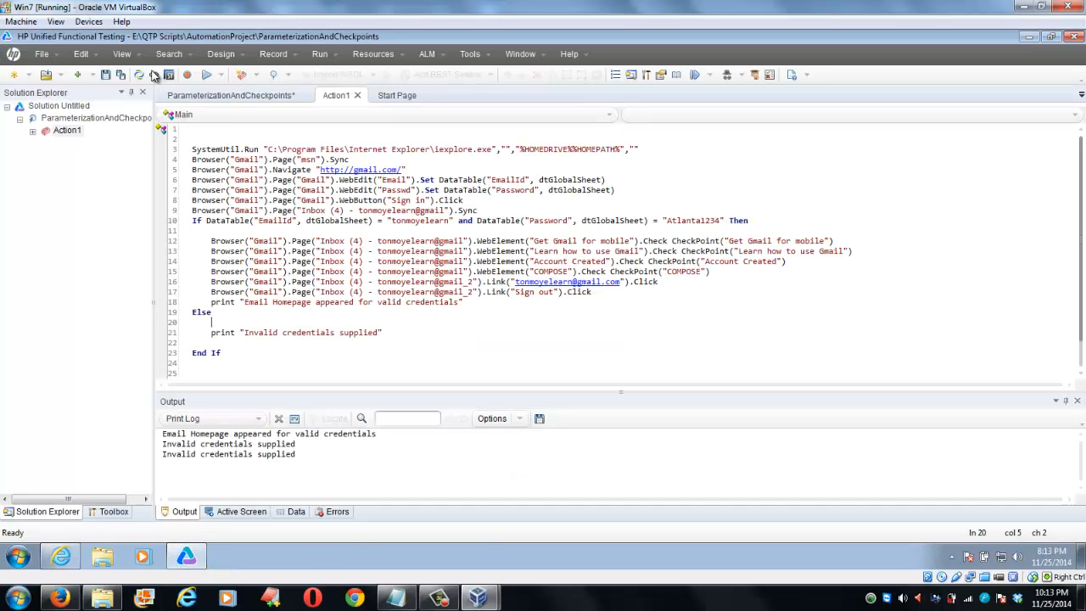
{"action": "left_click", "coordinate": [188, 76]}
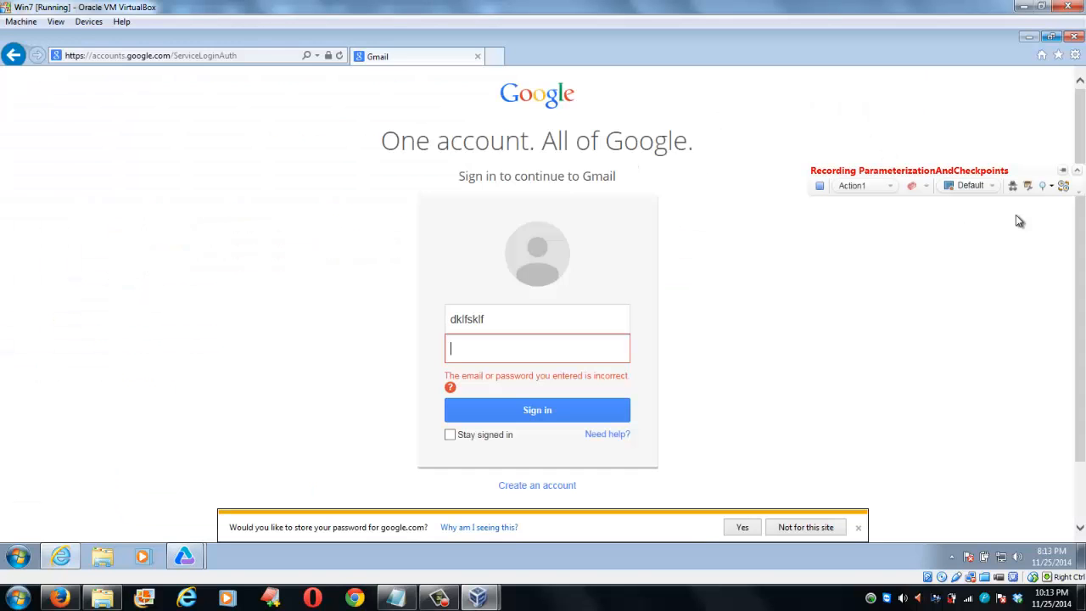
{"action": "left_click", "coordinate": [1051, 187]}
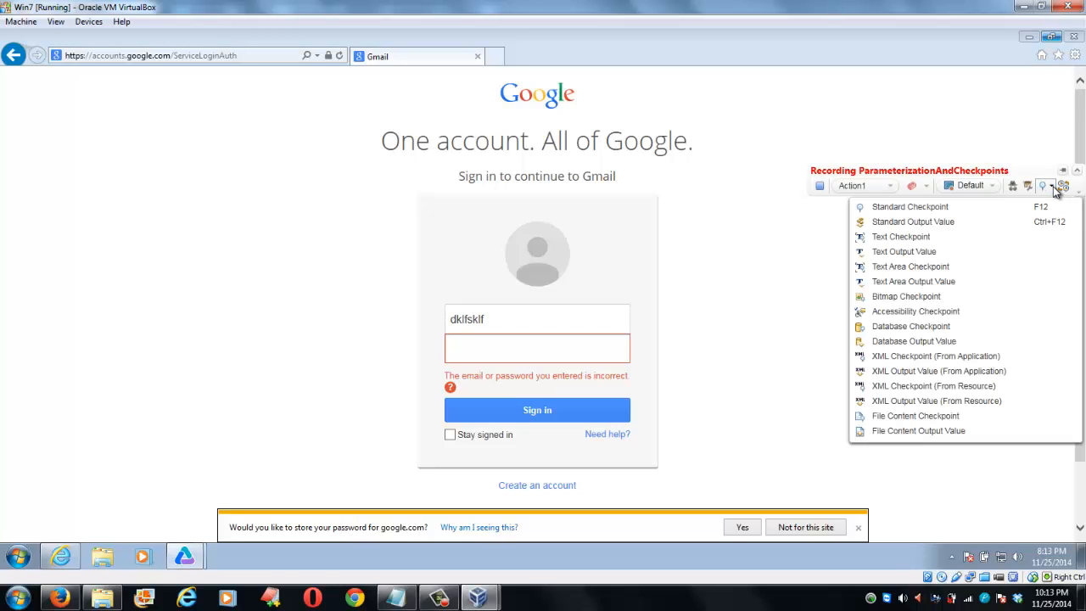
{"action": "left_click", "coordinate": [901, 236]}
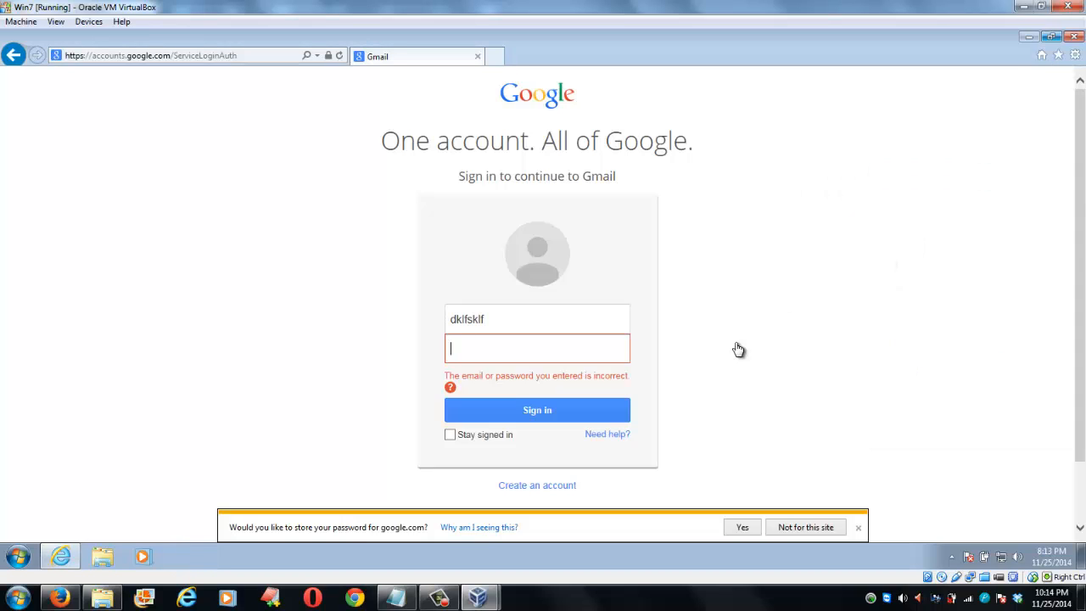
{"action": "left_click", "coordinate": [684, 480]}
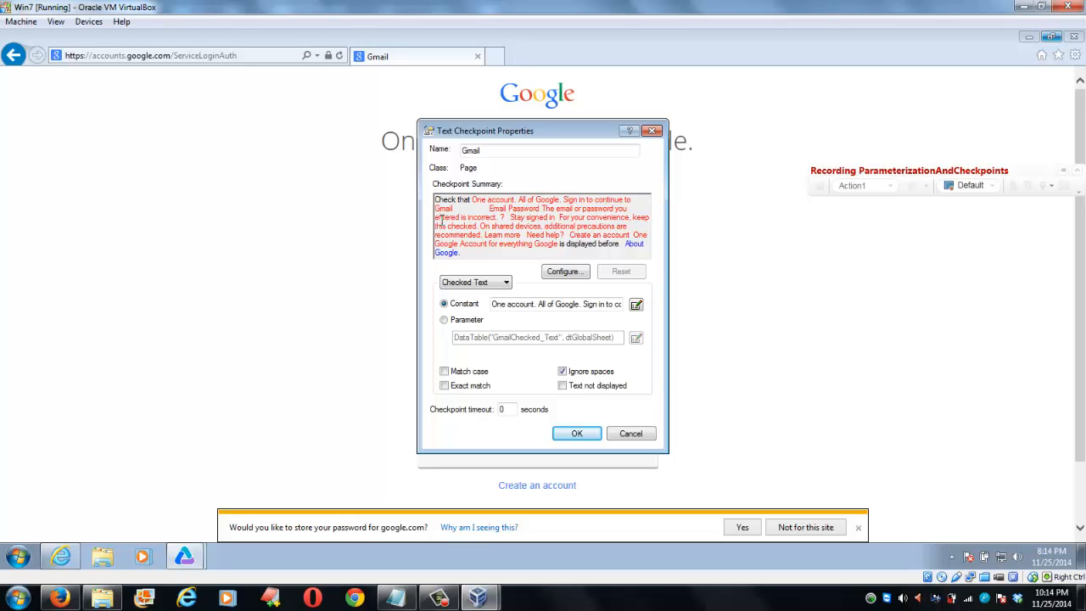
Set 'The email or password you entered is incorrect.' as the Gmail checkpoint's checked text.
{"action": "left_click", "coordinate": [560, 276]}
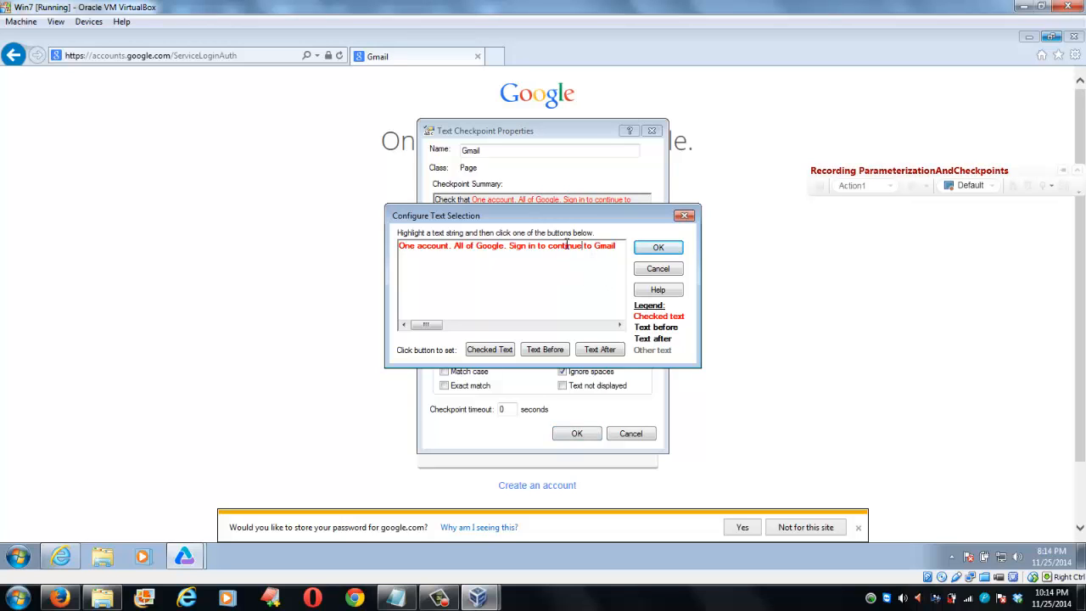
{"action": "key", "text": "Right"}
{"action": "key", "text": "Right"}
{"action": "key", "text": "Right"}
{"action": "key", "text": "Right"}
{"action": "key", "text": "Right"}
{"action": "key", "text": "Right"}
{"action": "key", "text": "Right"}
{"action": "key", "text": "Right"}
{"action": "key", "text": "Right"}
{"action": "key", "text": "Right"}
{"action": "key", "text": "Right"}
{"action": "key", "text": "Right"}
{"action": "key", "text": "Right"}
{"action": "key", "text": "Right"}
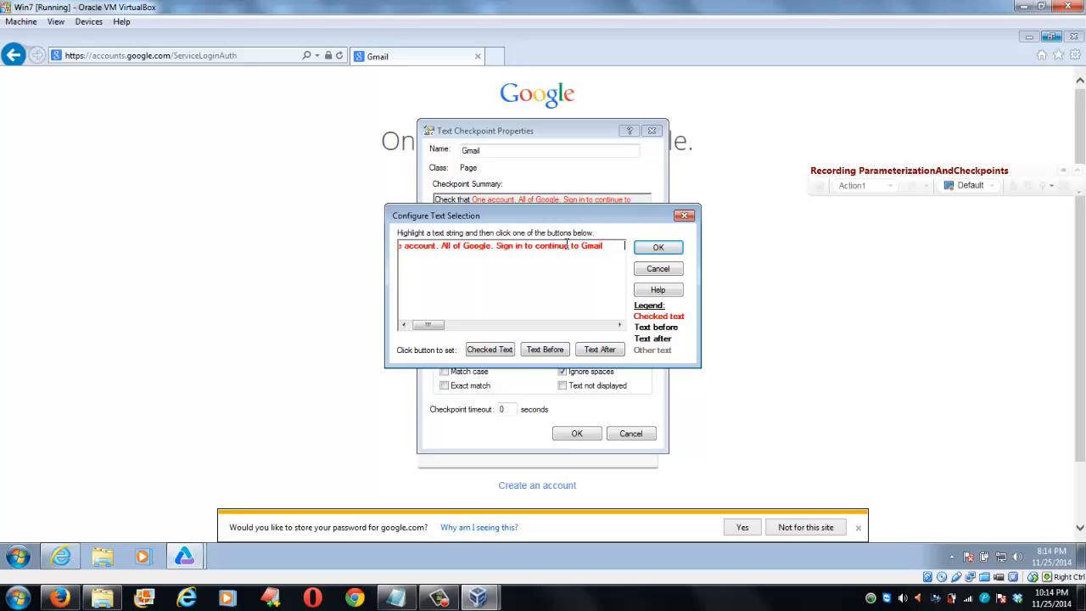
{"action": "key", "text": "Right"}
{"action": "key", "text": "Right"}
{"action": "key", "text": "Right"}
{"action": "key", "text": "Right"}
{"action": "key", "text": "Right"}
{"action": "key", "text": "Right"}
{"action": "key", "text": "Right"}
{"action": "key", "text": "Right"}
{"action": "key", "text": "Right"}
{"action": "key", "text": "Right"}
{"action": "key", "text": "Right"}
{"action": "key", "text": "Right"}
{"action": "key", "text": "Right"}
{"action": "key", "text": "Right"}
{"action": "key", "text": "Right"}
{"action": "key", "text": "Right"}
{"action": "key", "text": "Right"}
{"action": "key", "text": "Right"}
{"action": "key", "text": "Right"}
{"action": "key", "text": "Right"}
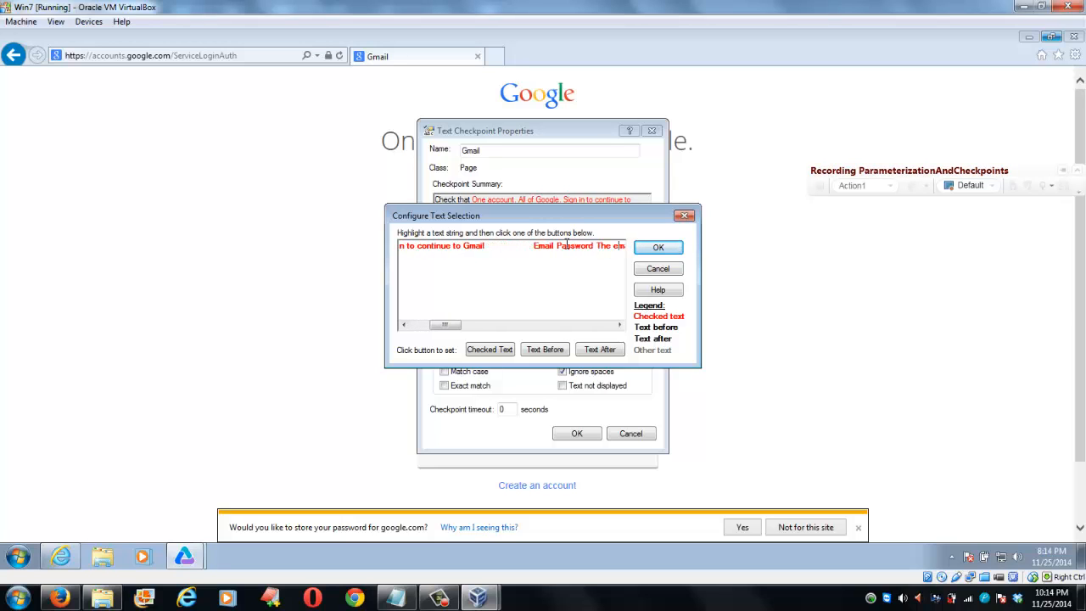
{"action": "key", "text": "shift+Right"}
{"action": "key", "text": "shift+Right"}
{"action": "key", "text": "shift+Right"}
{"action": "key", "text": "shift+Right"}
{"action": "key", "text": "shift+Right"}
{"action": "key", "text": "shift+Right"}
{"action": "key", "text": "shift+Right"}
{"action": "key", "text": "shift+Right"}
{"action": "key", "text": "shift+Right"}
{"action": "key", "text": "shift+Right"}
{"action": "key", "text": "shift+Right"}
{"action": "key", "text": "shift+Right"}
{"action": "key", "text": "shift+Right"}
{"action": "key", "text": "shift+Right"}
{"action": "key", "text": "shift+Right"}
{"action": "key", "text": "shift+Right"}
{"action": "key", "text": "shift+Right"}
{"action": "key", "text": "shift+Right"}
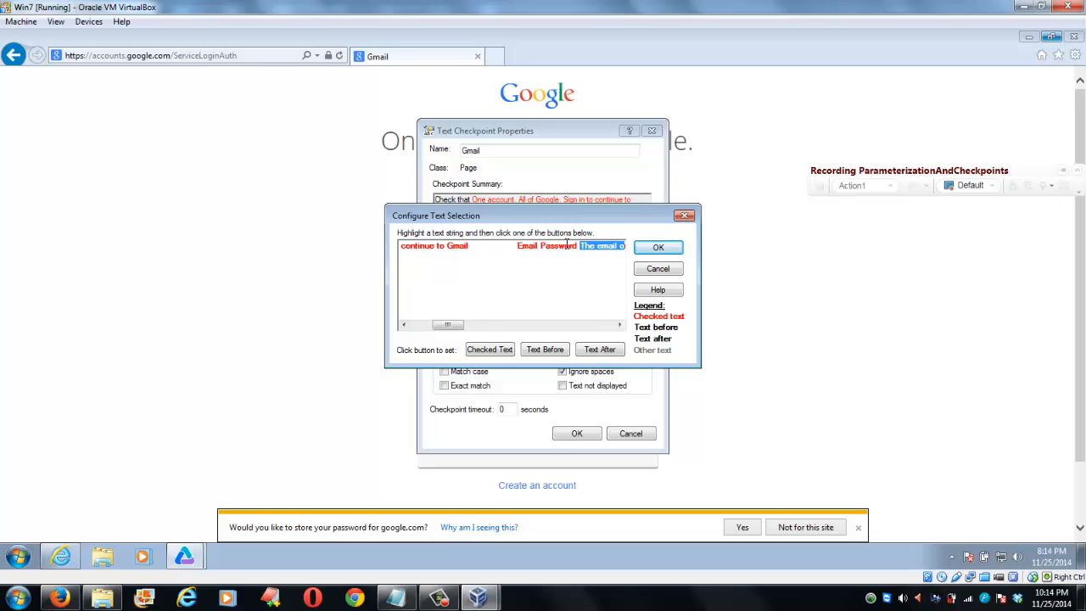
{"action": "key", "text": "shift+Right"}
{"action": "key", "text": "shift+Right"}
{"action": "key", "text": "shift+Right"}
{"action": "key", "text": "shift+Right"}
{"action": "key", "text": "shift+Right"}
{"action": "key", "text": "shift+Right"}
{"action": "key", "text": "shift+Right"}
{"action": "key", "text": "shift+Right"}
{"action": "key", "text": "shift+Right"}
{"action": "key", "text": "shift+Right"}
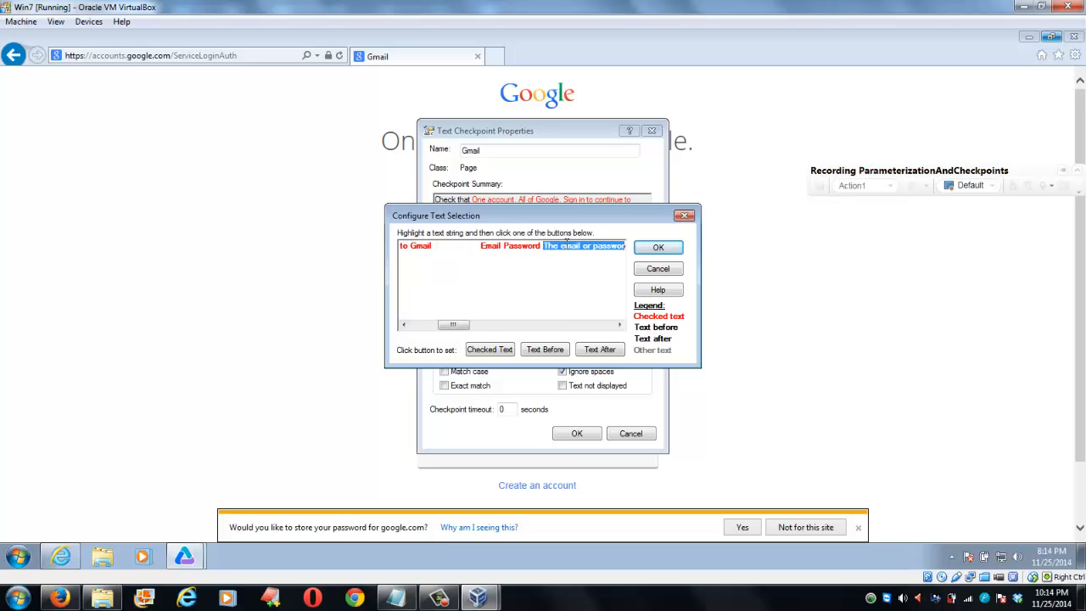
{"action": "key", "text": "shift+Right"}
{"action": "key", "text": "shift+Right"}
{"action": "key", "text": "shift+Right"}
{"action": "key", "text": "shift+Right"}
{"action": "key", "text": "shift+Right"}
{"action": "key", "text": "shift+Right"}
{"action": "key", "text": "shift+Right"}
{"action": "key", "text": "shift+Right"}
{"action": "key", "text": "shift+Right"}
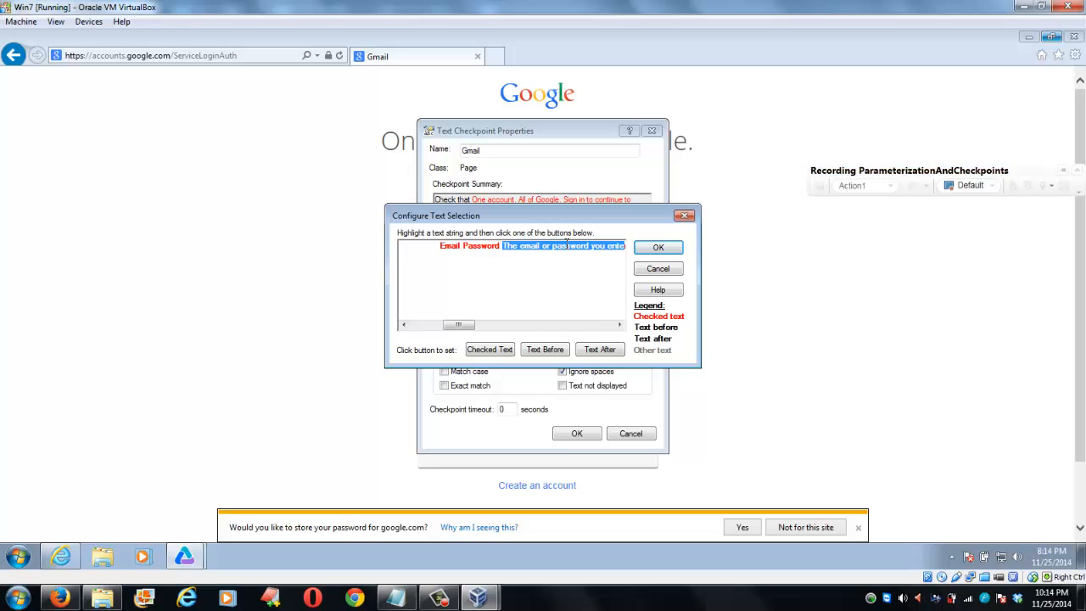
{"action": "key", "text": "shift+Right"}
{"action": "key", "text": "shift+Right"}
{"action": "key", "text": "shift+Right"}
{"action": "key", "text": "shift+Right"}
{"action": "key", "text": "shift+Right"}
{"action": "key", "text": "shift+Right"}
{"action": "key", "text": "shift+Right"}
{"action": "key", "text": "shift+Right"}
{"action": "key", "text": "shift+Right"}
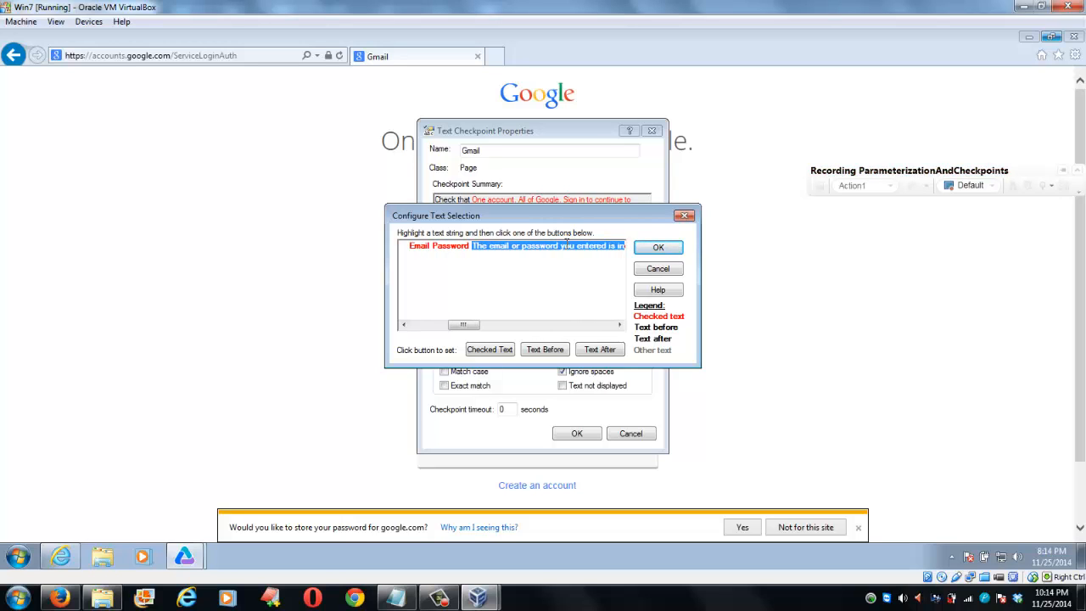
{"action": "key", "text": "shift+Right"}
{"action": "key", "text": "shift+Right"}
{"action": "key", "text": "shift+Right"}
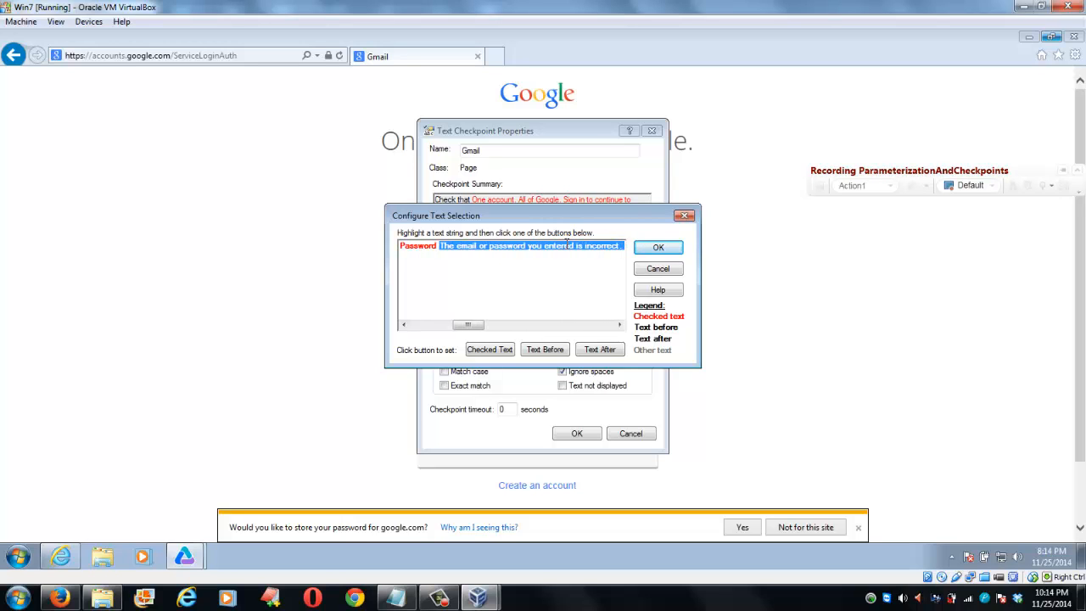
{"action": "key", "text": "shift+Left"}
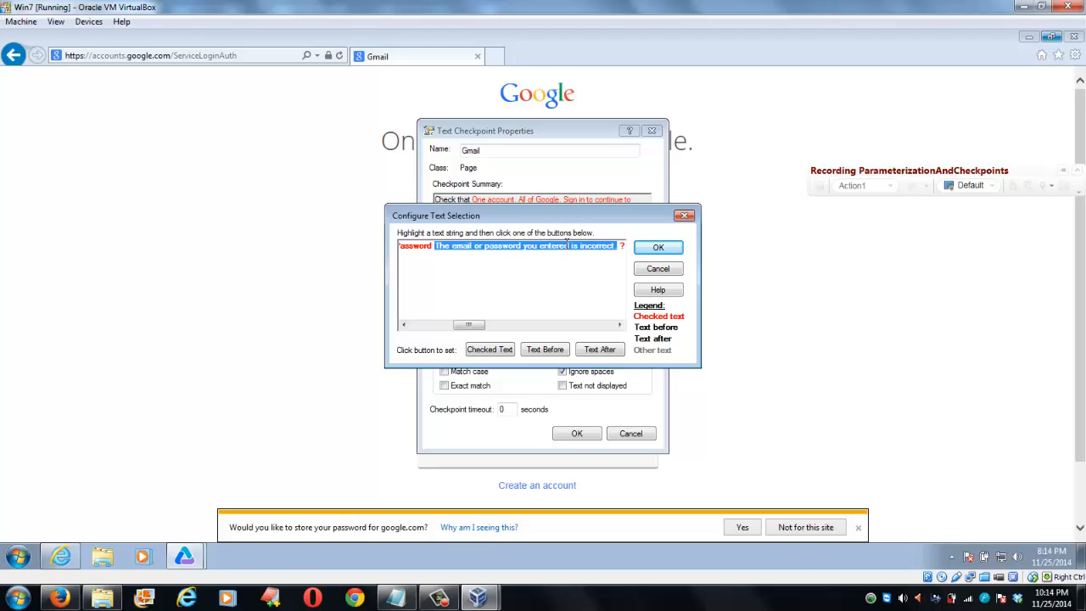
{"action": "left_click", "coordinate": [496, 350]}
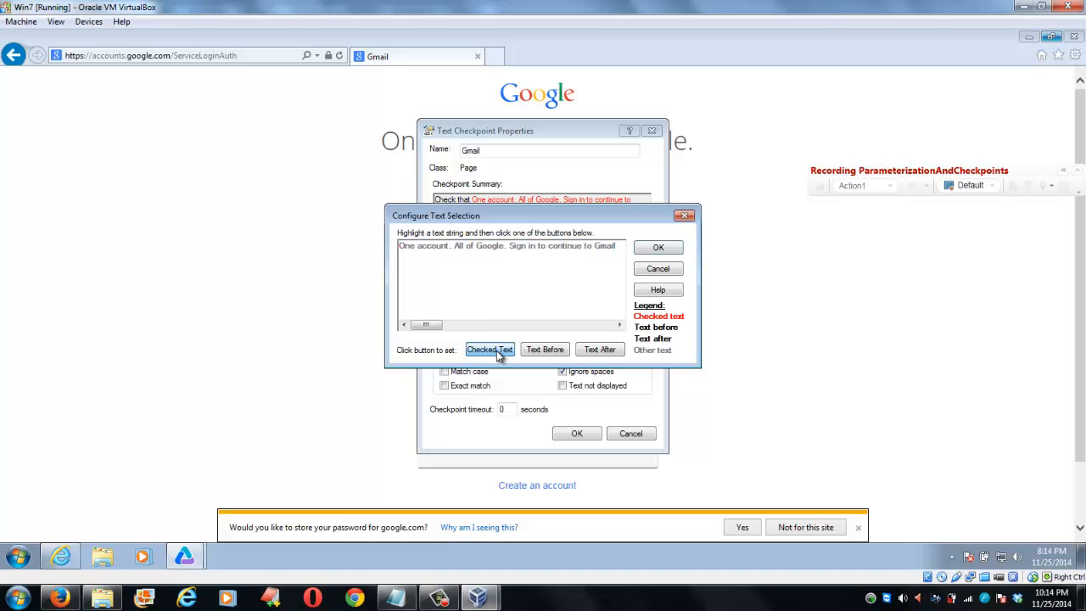
Confirm the Gmail text checkpoint on page Gmail_2 and stop recording.
{"action": "left_click", "coordinate": [658, 246]}
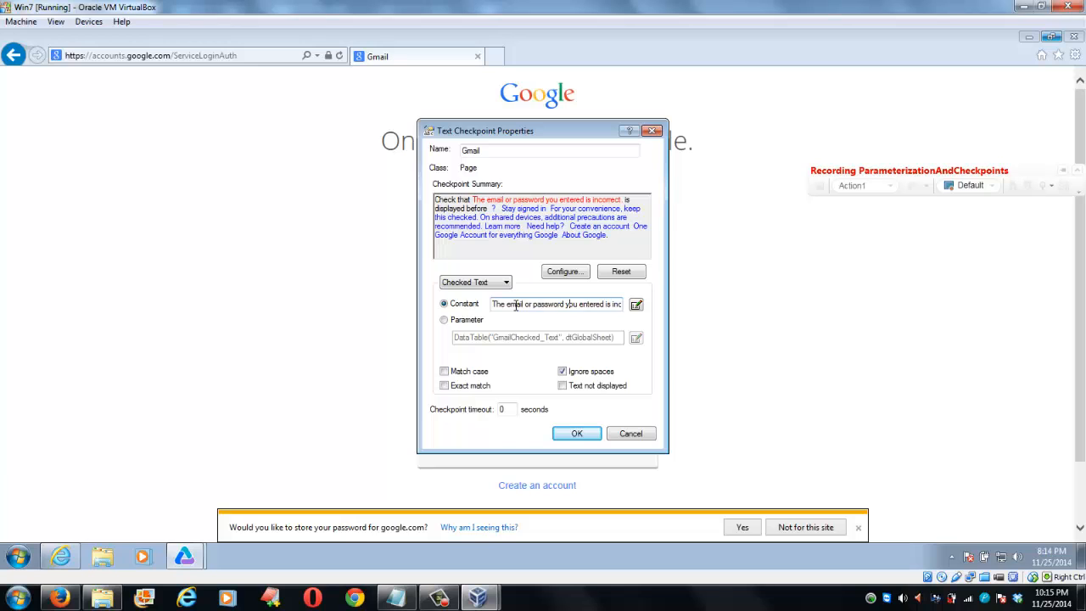
{"action": "key", "text": "End"}
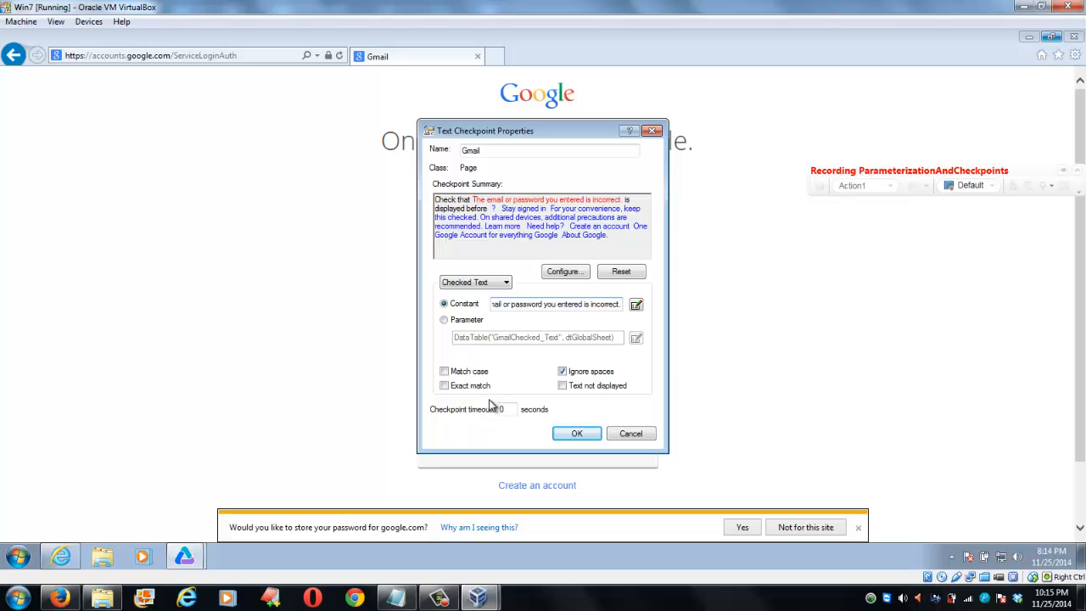
{"action": "left_click", "coordinate": [568, 434]}
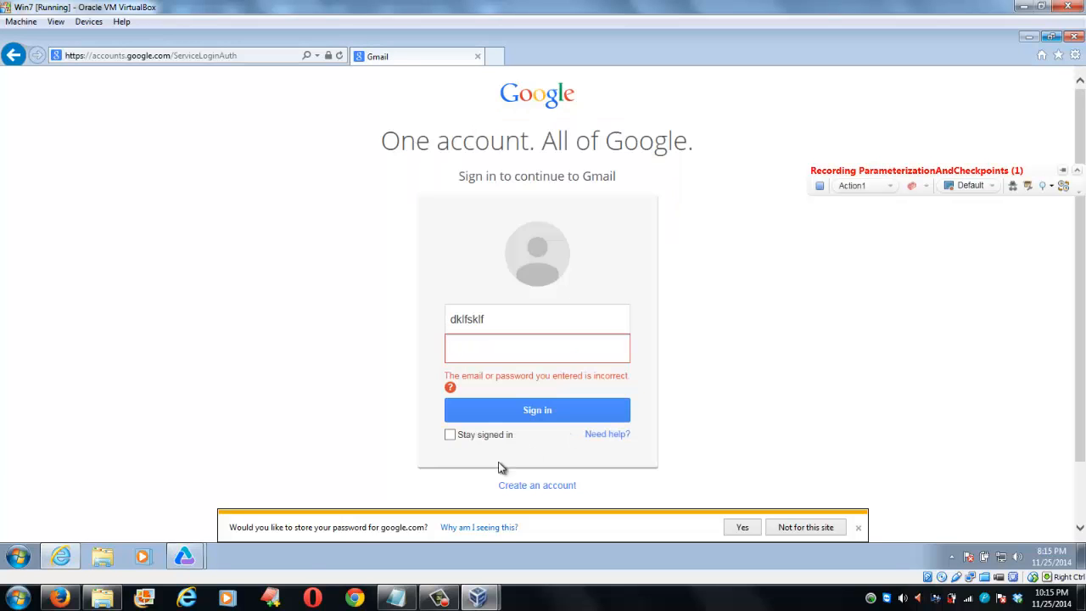
{"action": "left_click", "coordinate": [821, 187]}
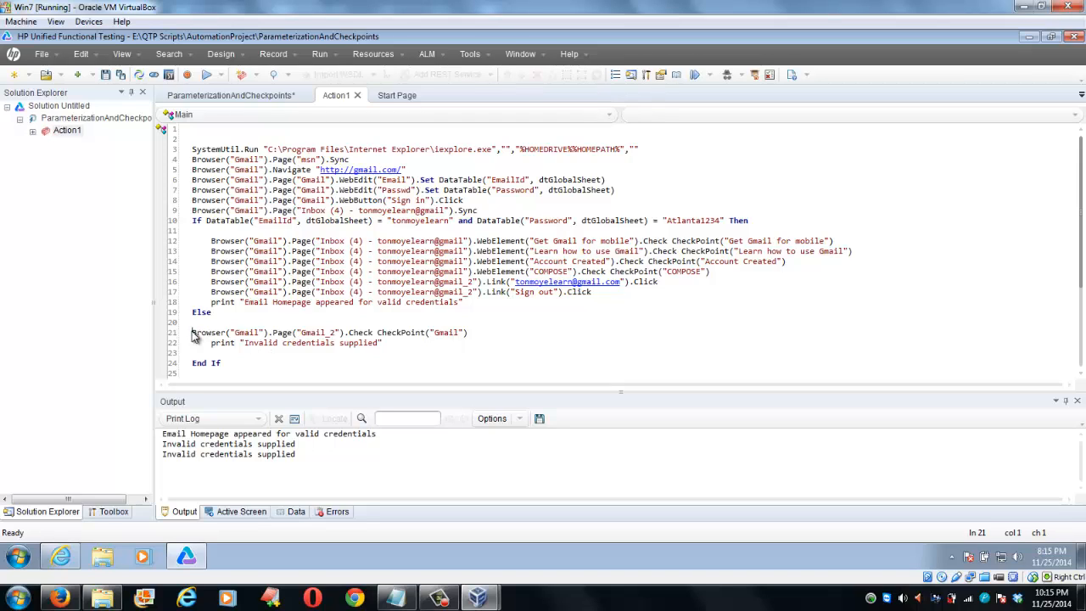
Indent the checkpoint line 21 under Else and select Action1's Local repository.
{"action": "key", "text": "Tab"}
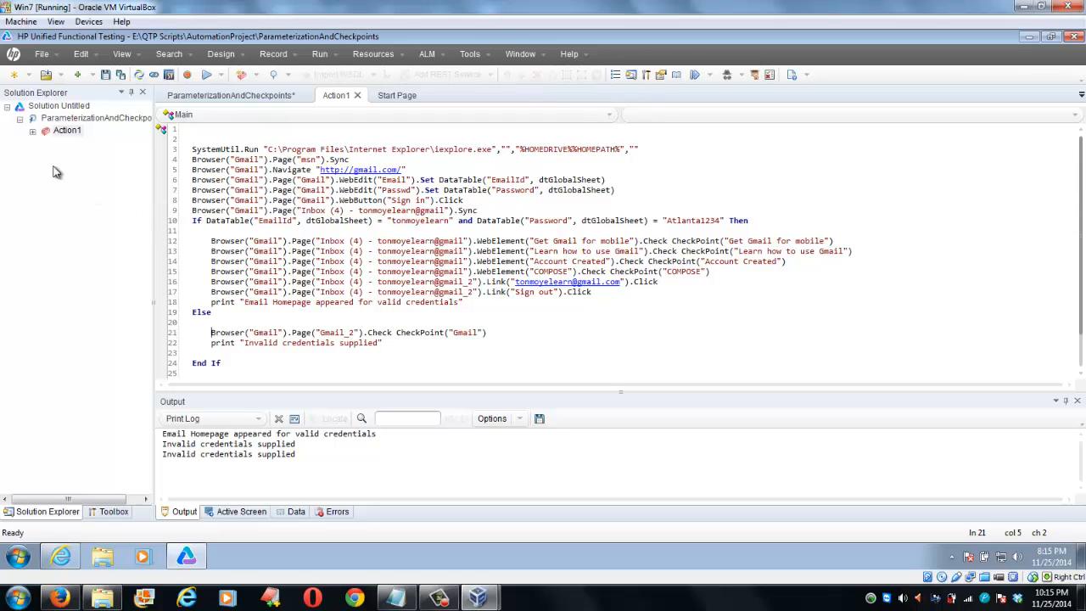
{"action": "left_click", "coordinate": [32, 137]}
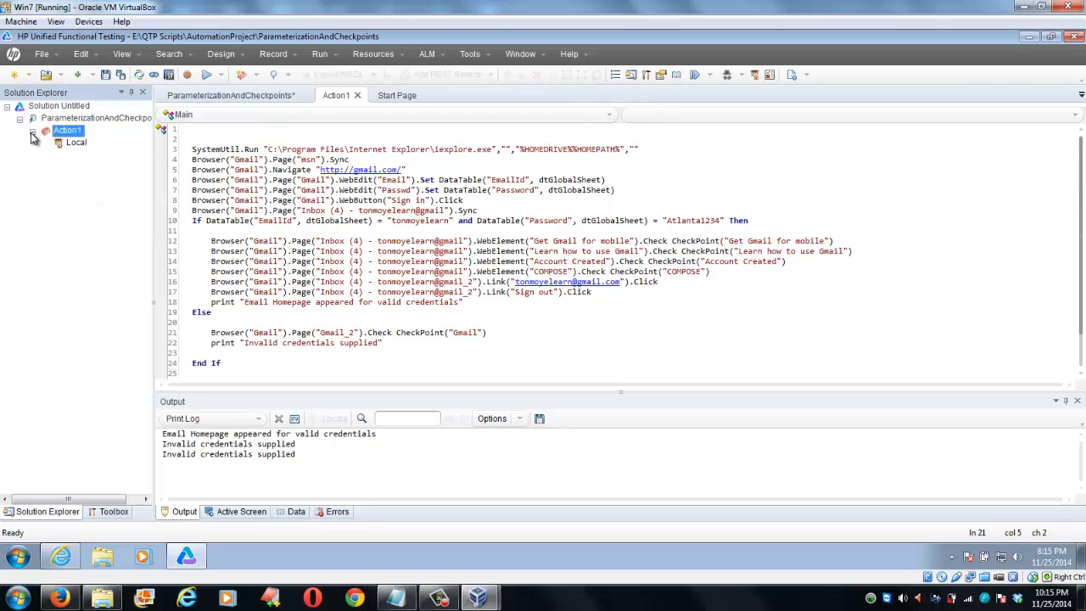
{"action": "left_click", "coordinate": [75, 144]}
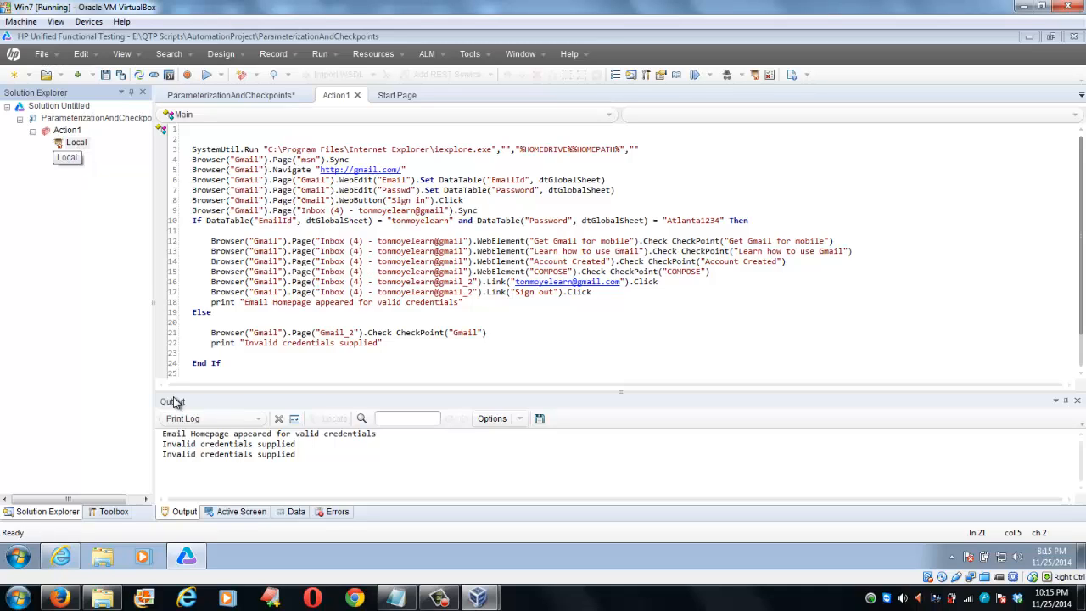
{"action": "left_click", "coordinate": [71, 143]}
Open the local Object Repository and inspect the Gmail and Learn how to use Gmail checkpoints.
{"action": "double_click", "coordinate": [73, 146]}
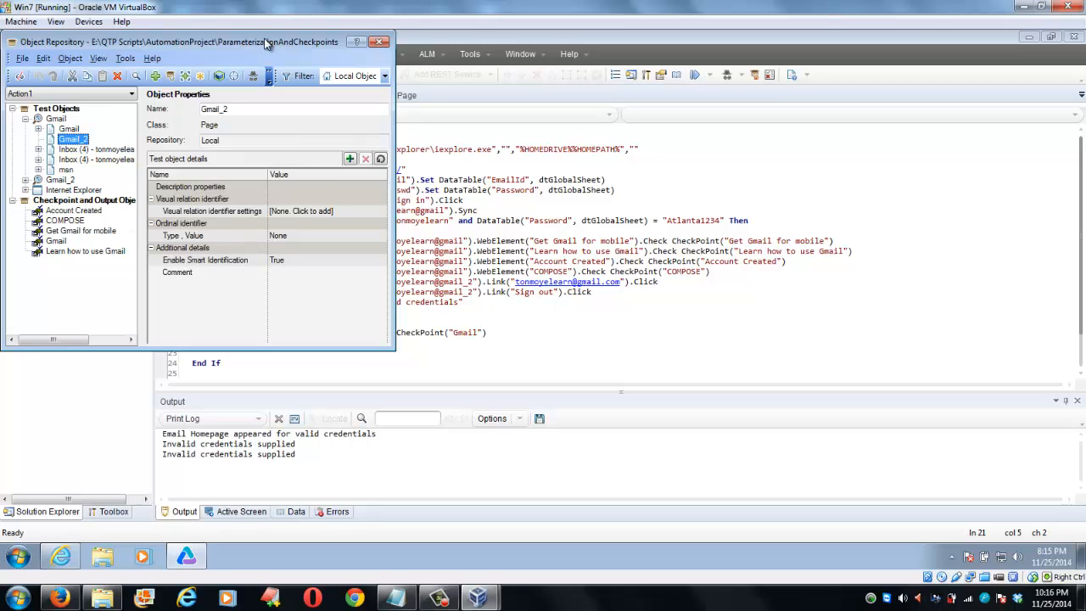
{"action": "left_click_drag", "start_coordinate": [314, 44], "coordinate": [893, 87]}
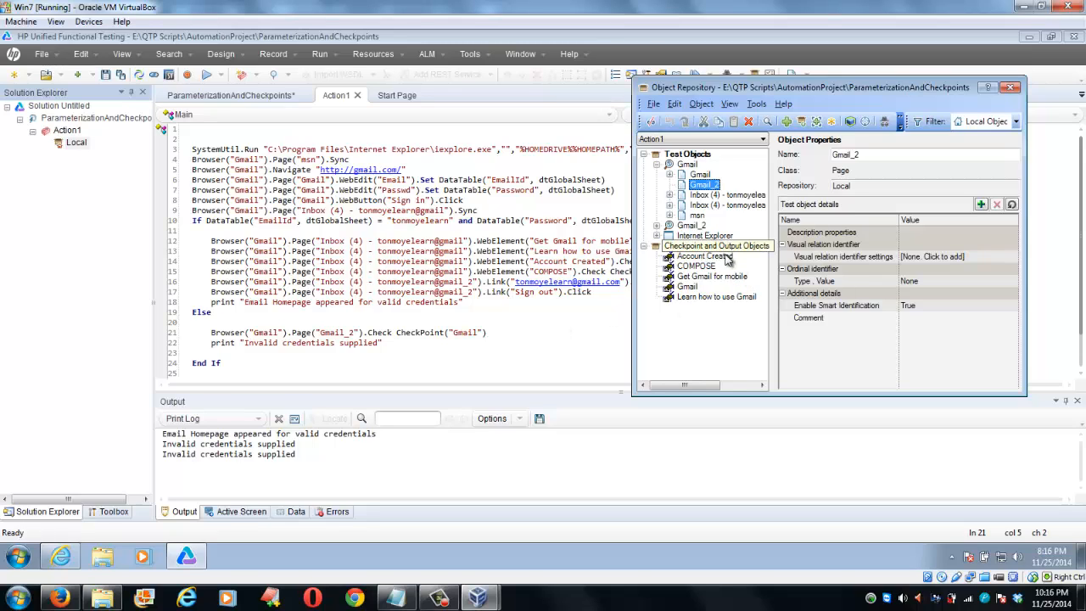
{"action": "left_click", "coordinate": [688, 287]}
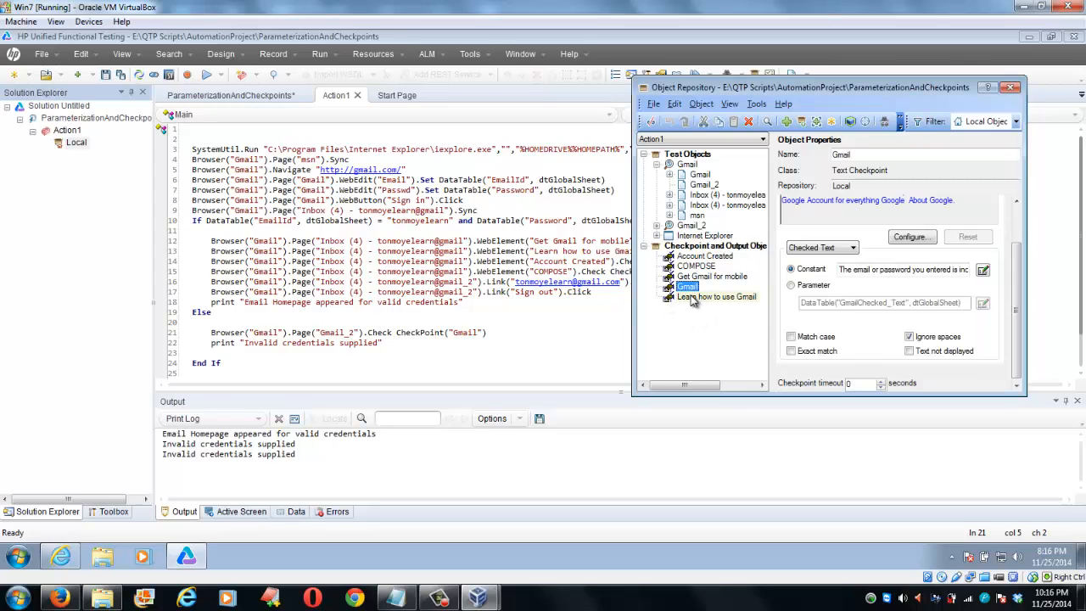
{"action": "left_click", "coordinate": [691, 297]}
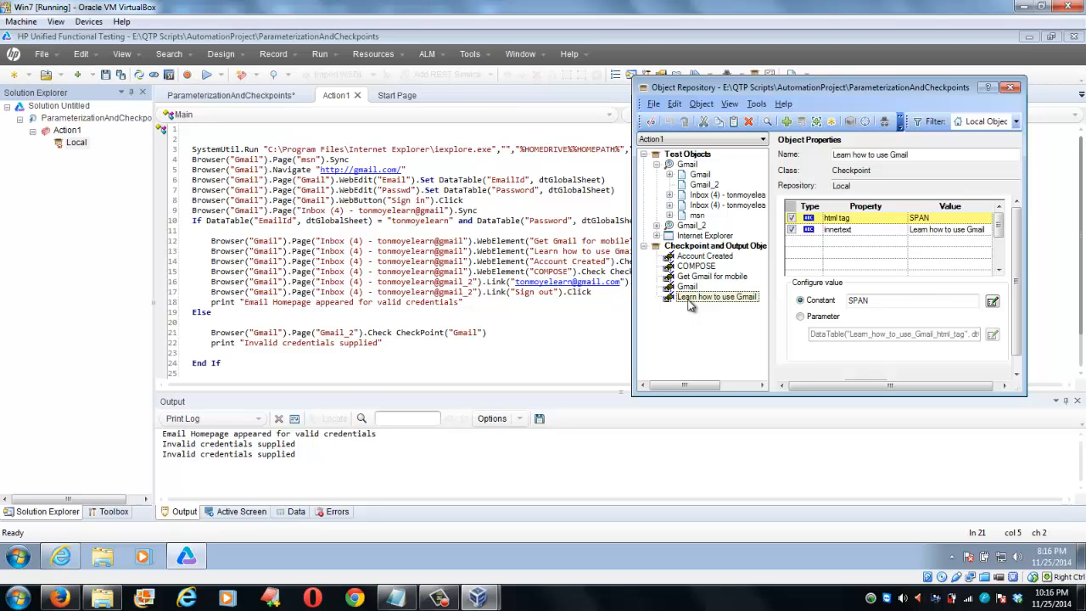
{"action": "left_click", "coordinate": [690, 300]}
Close the Object Repository and place the cursor at the end of line 21.
{"action": "left_click", "coordinate": [1007, 88]}
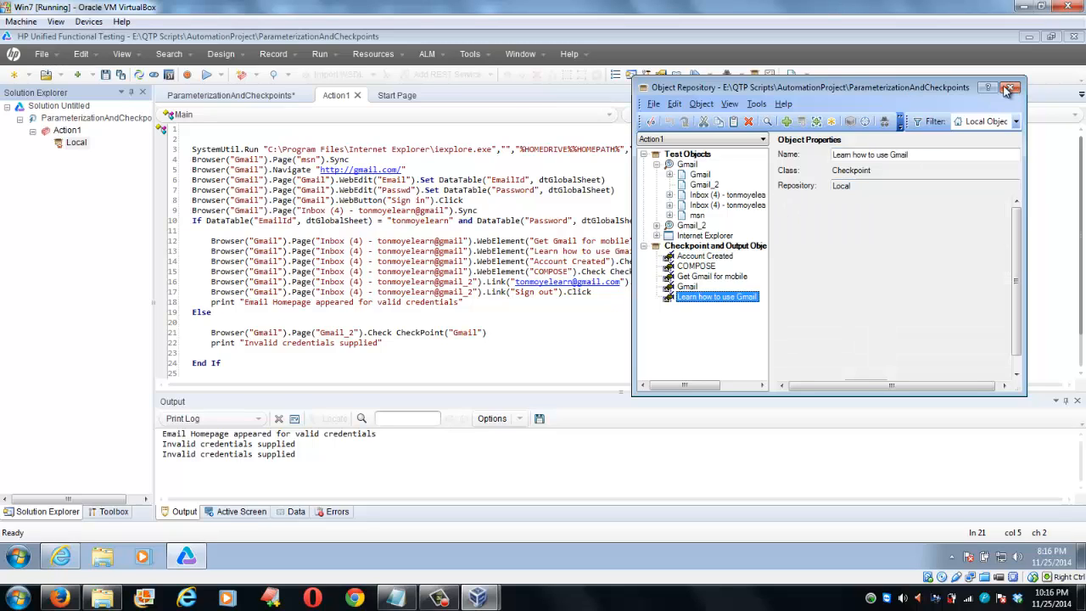
{"action": "left_click", "coordinate": [1007, 89]}
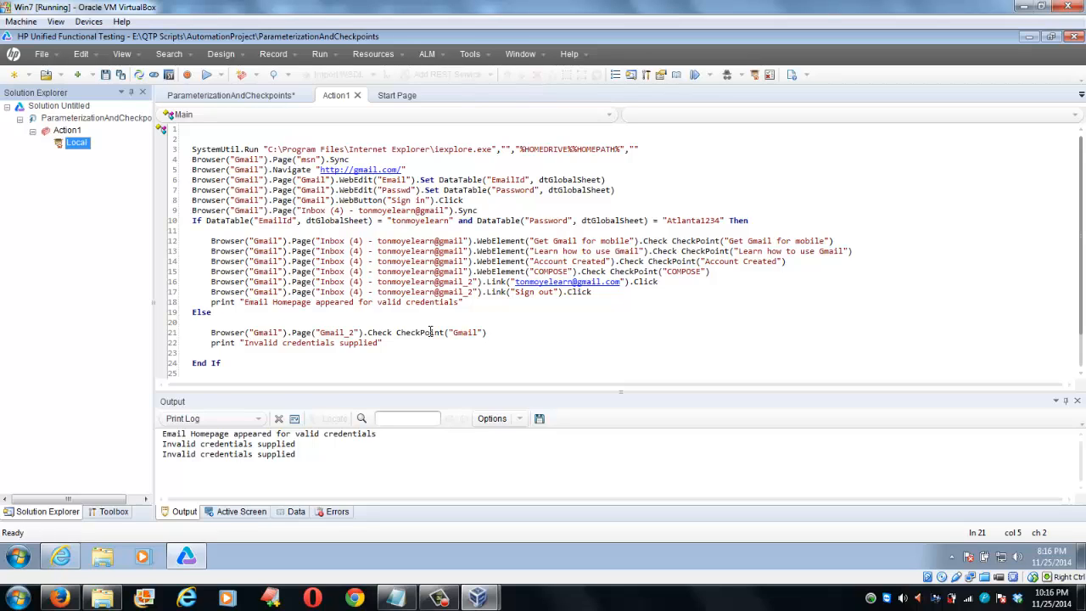
{"action": "left_click", "coordinate": [490, 332]}
Add a blank line after line 21 and reload gmail.com in Internet Explorer for an empty sign-in form.
{"action": "key", "text": "Return"}
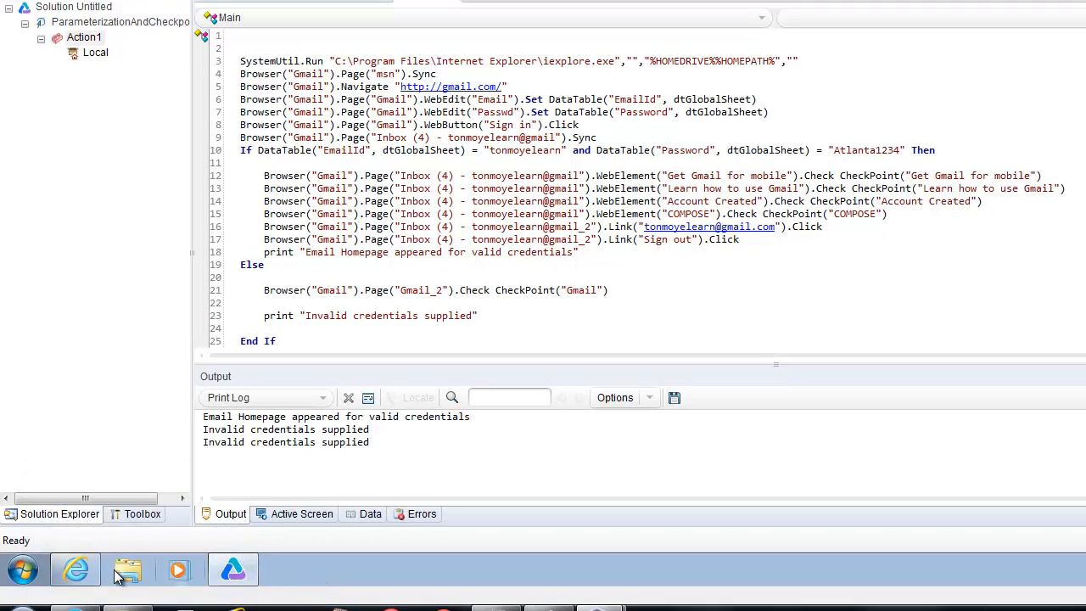
{"action": "left_click", "coordinate": [76, 570]}
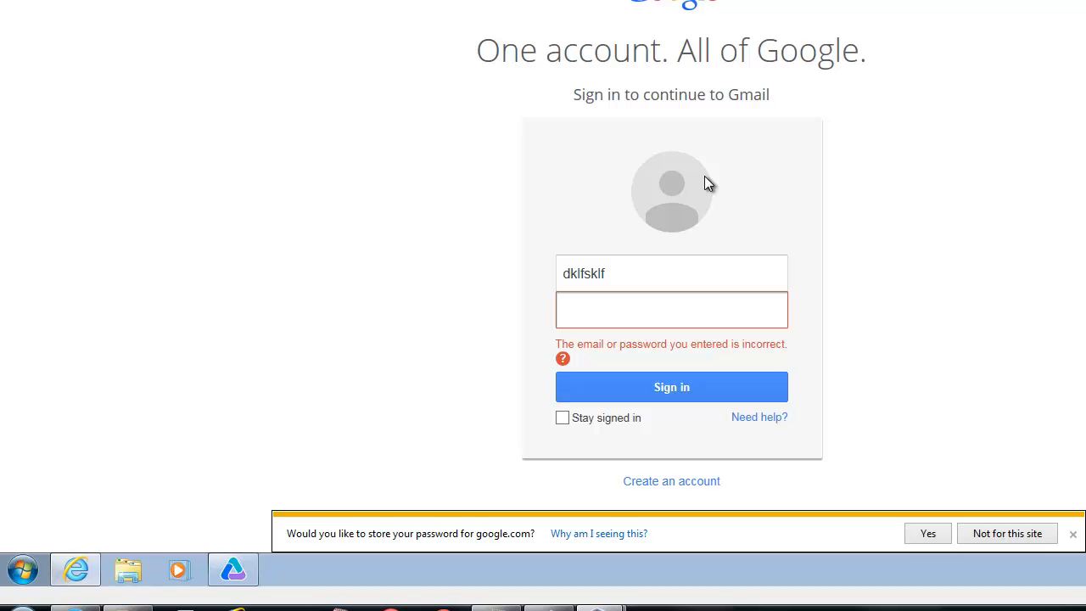
{"action": "left_click", "coordinate": [54, 67]}
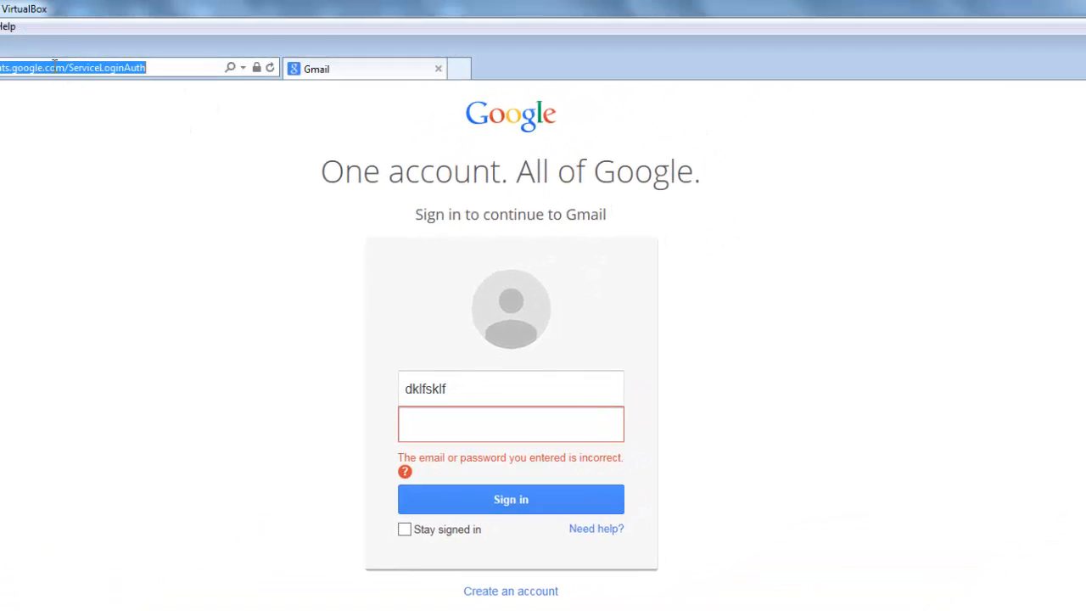
{"action": "key", "text": "BackSpace"}
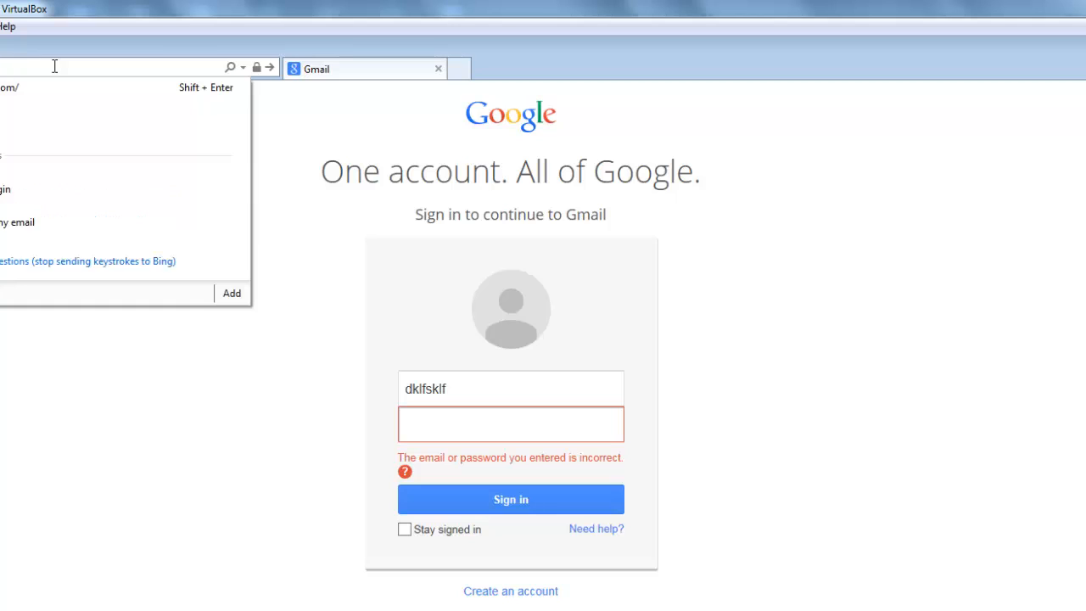
{"action": "key", "text": "Return"}
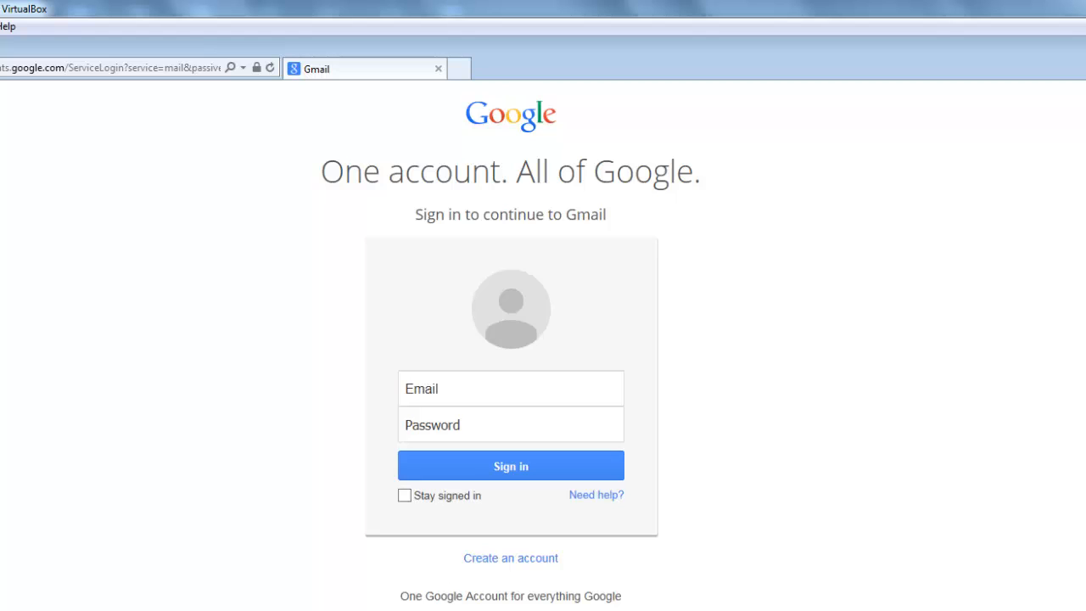
{"action": "key", "text": "alt+Tab"}
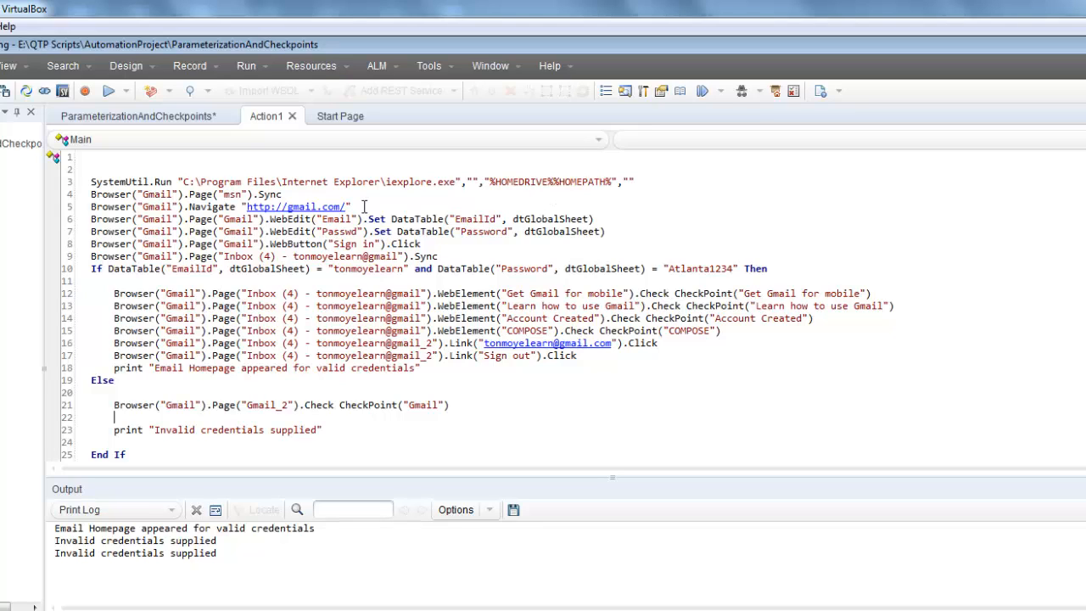
Record a bitmap checkpoint 'avatar_2x' on the sign-in avatar on a new line after Navigate.
{"action": "key", "text": "Return"}
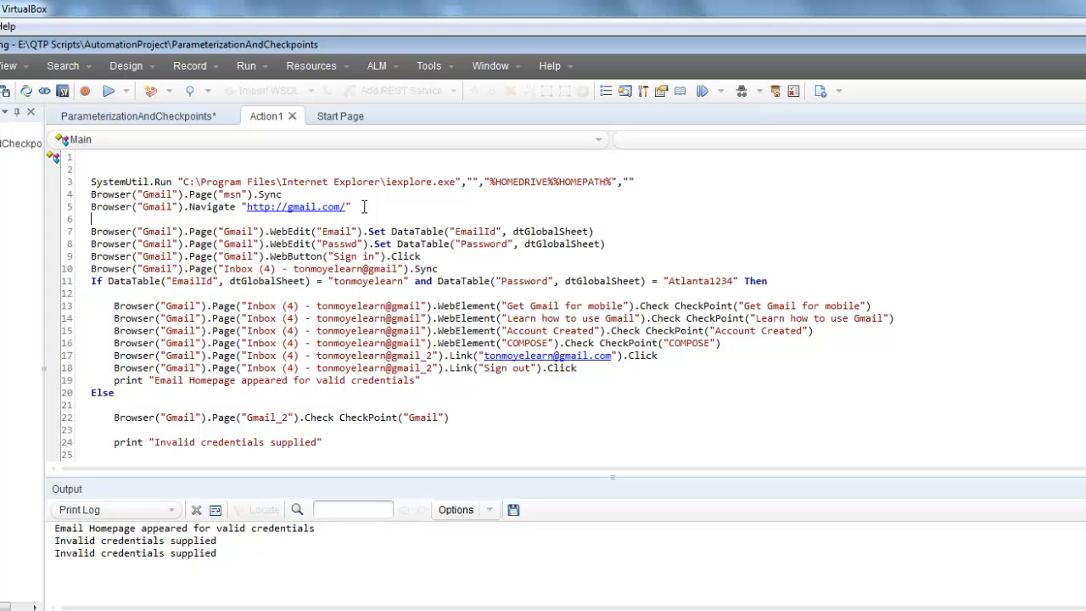
{"action": "left_click", "coordinate": [85, 94]}
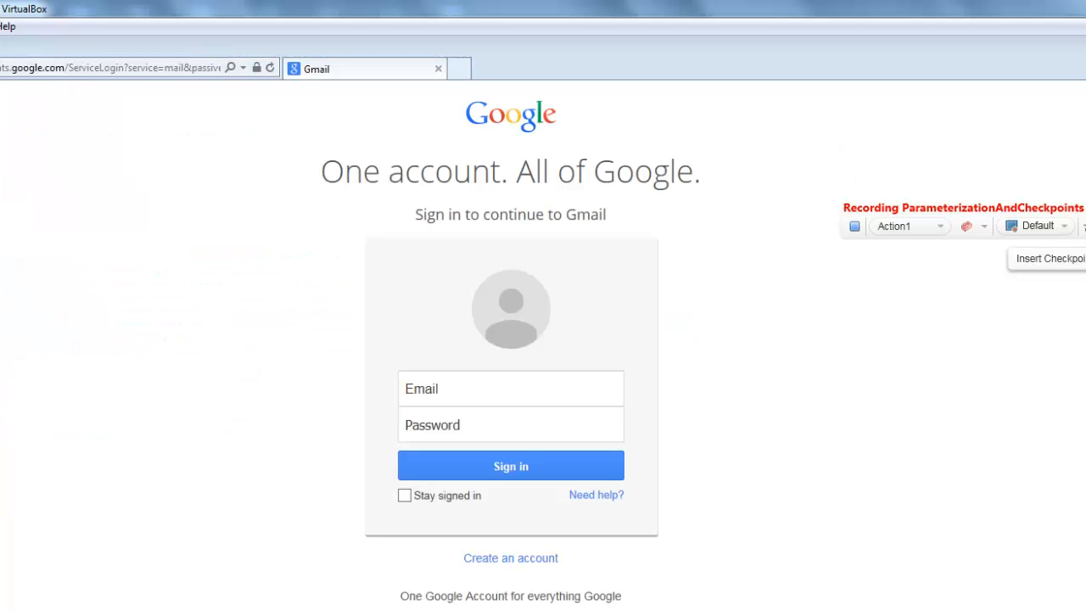
{"action": "left_click", "coordinate": [983, 226]}
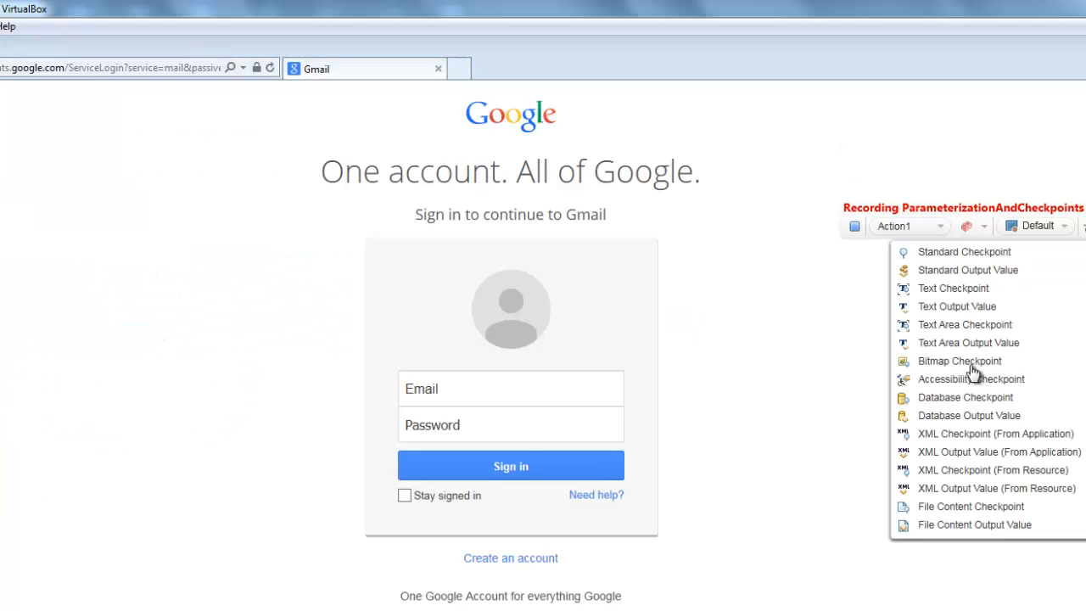
{"action": "left_click", "coordinate": [970, 363]}
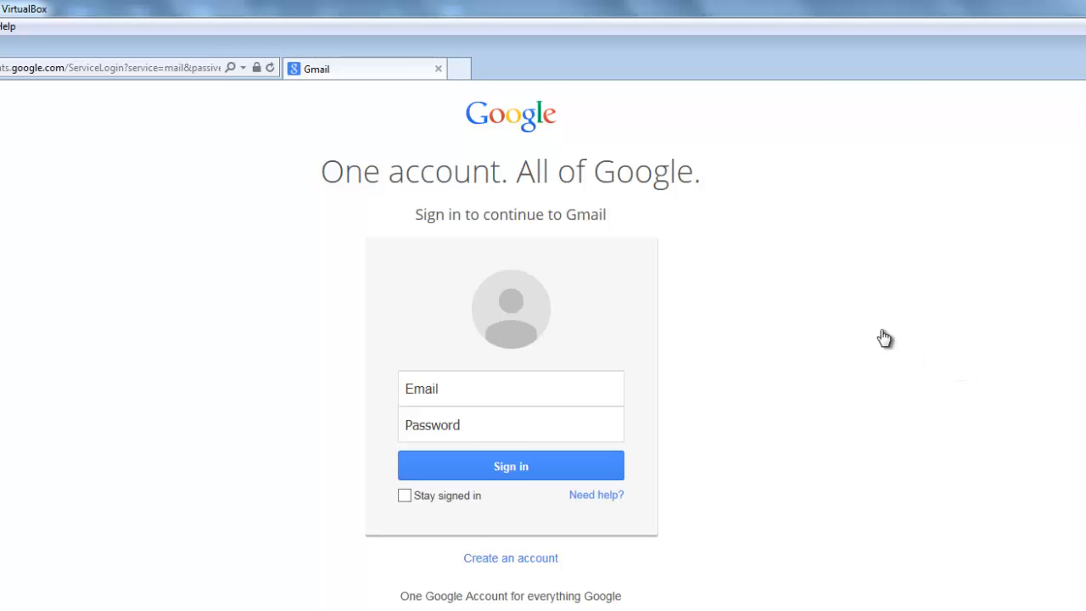
{"action": "left_click", "coordinate": [507, 297]}
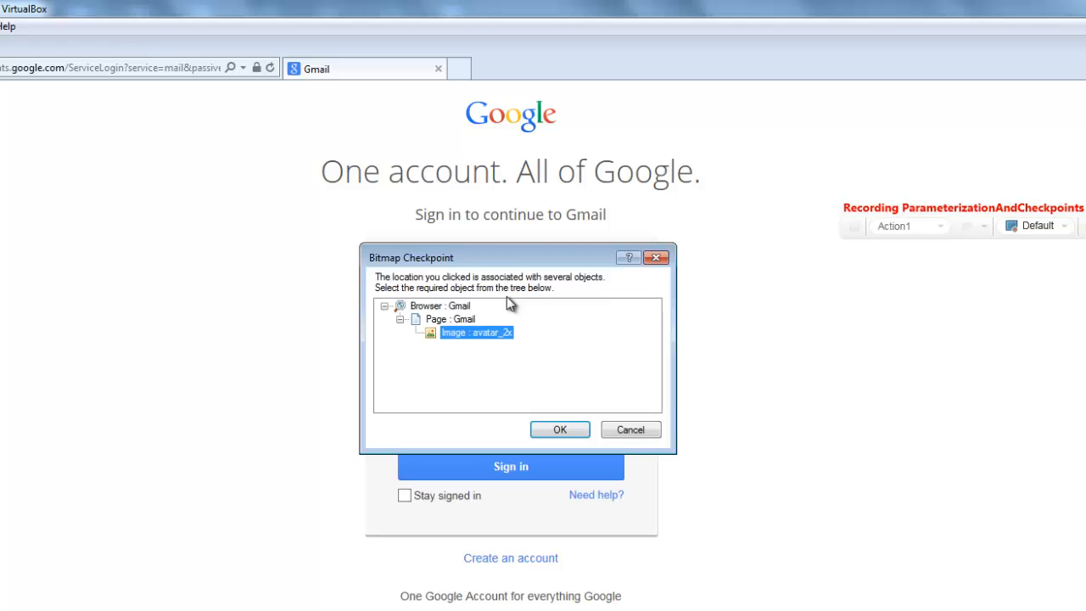
{"action": "left_click", "coordinate": [559, 430]}
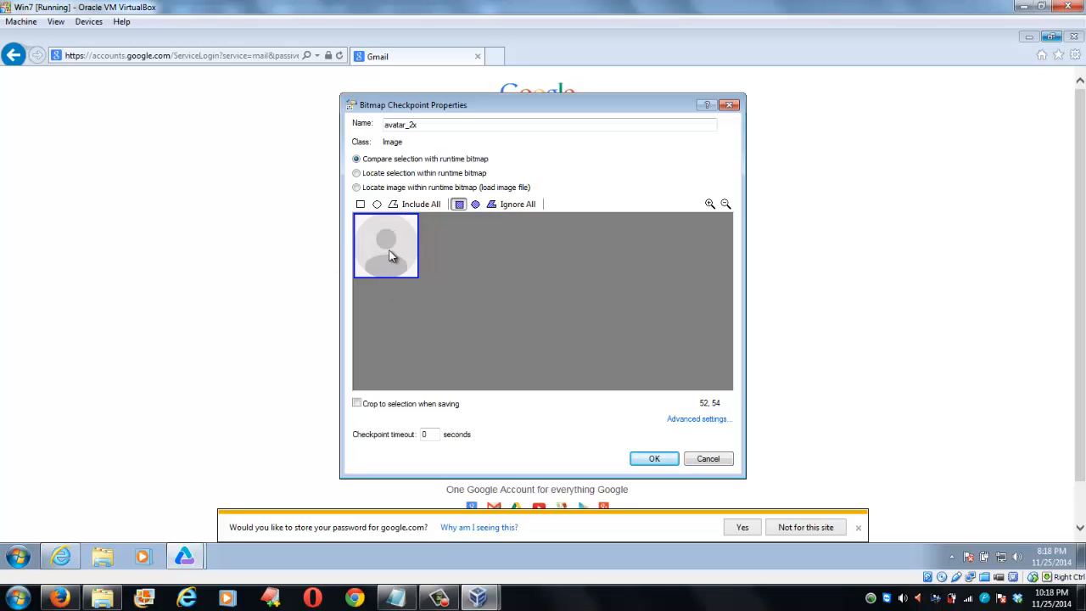
{"action": "left_click", "coordinate": [650, 461]}
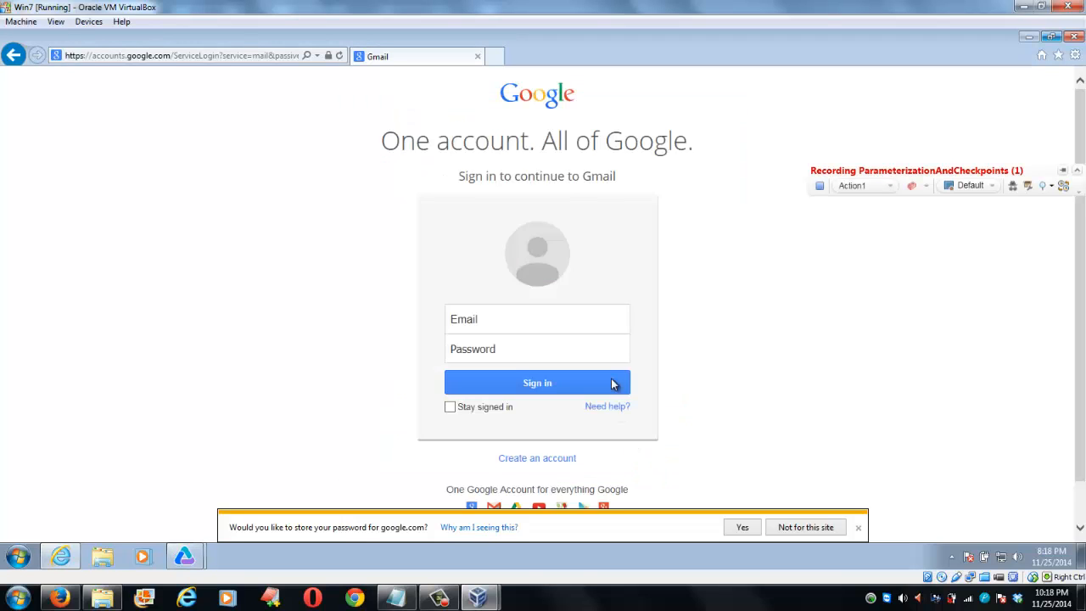
{"action": "left_click", "coordinate": [820, 186]}
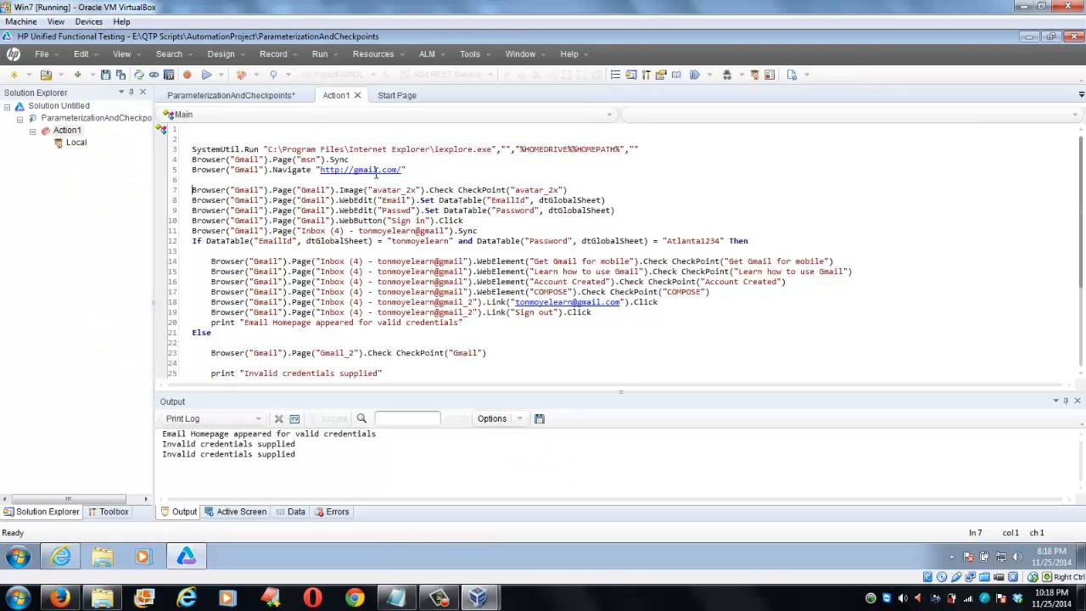
{"action": "left_click", "coordinate": [407, 170]}
{"action": "double_click", "coordinate": [73, 146]}
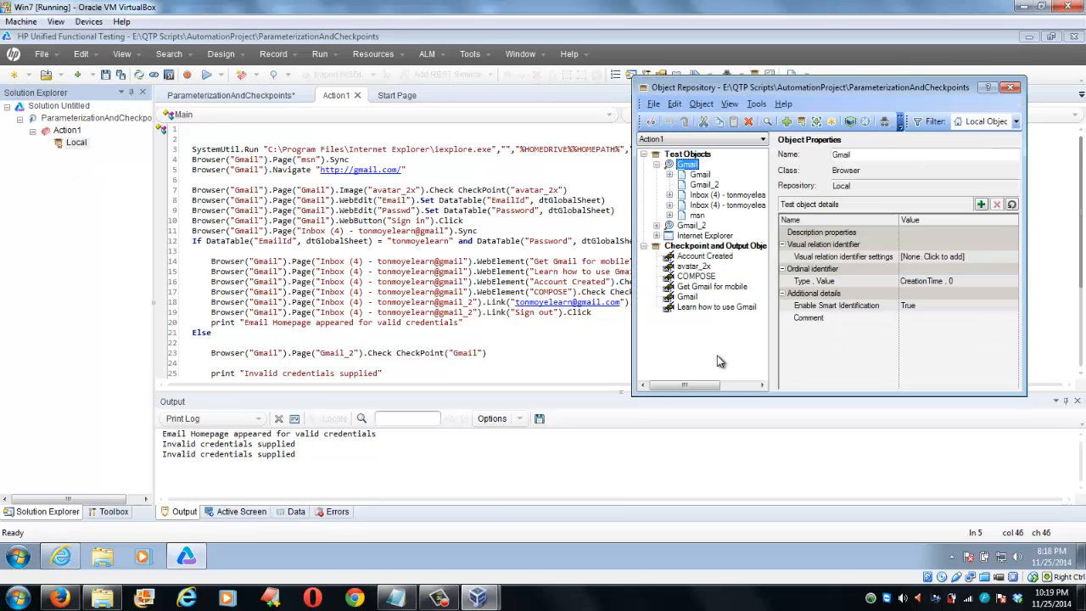
{"action": "left_click", "coordinate": [693, 267]}
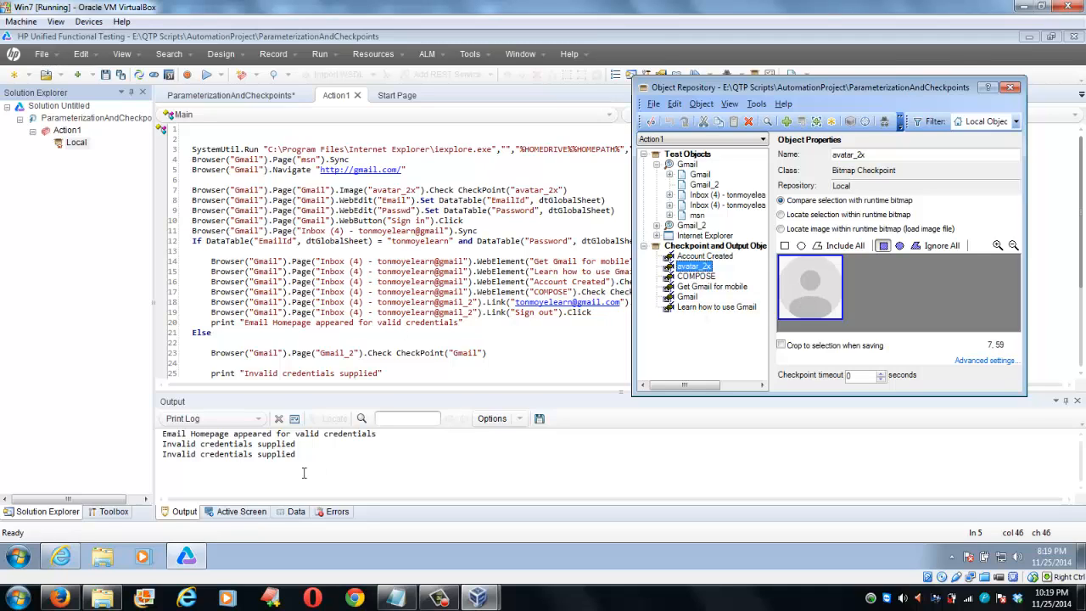
{"action": "left_click", "coordinate": [78, 551]}
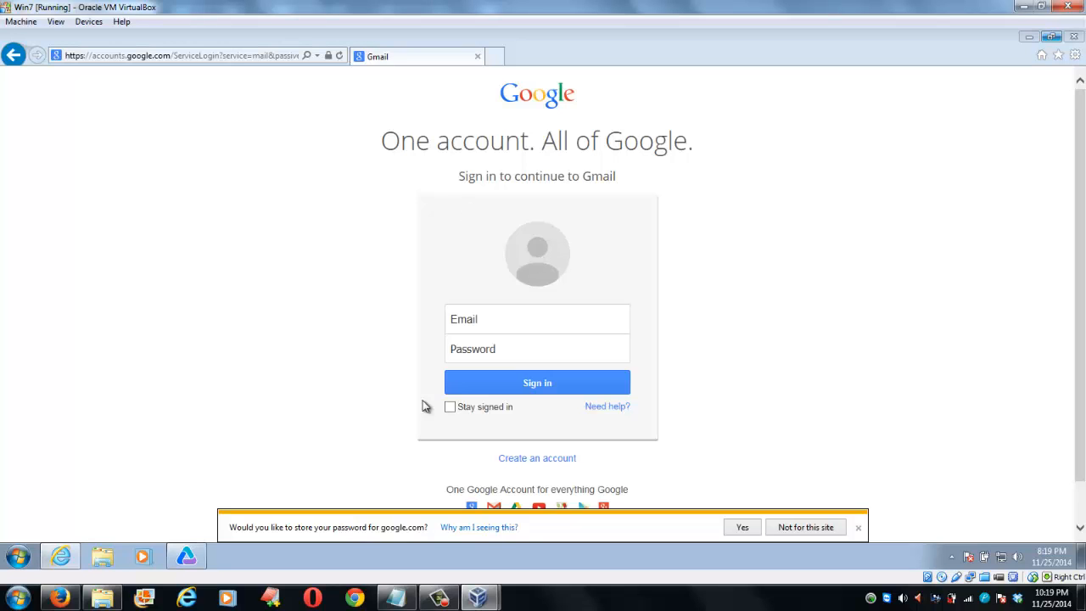
{"action": "left_click", "coordinate": [184, 558]}
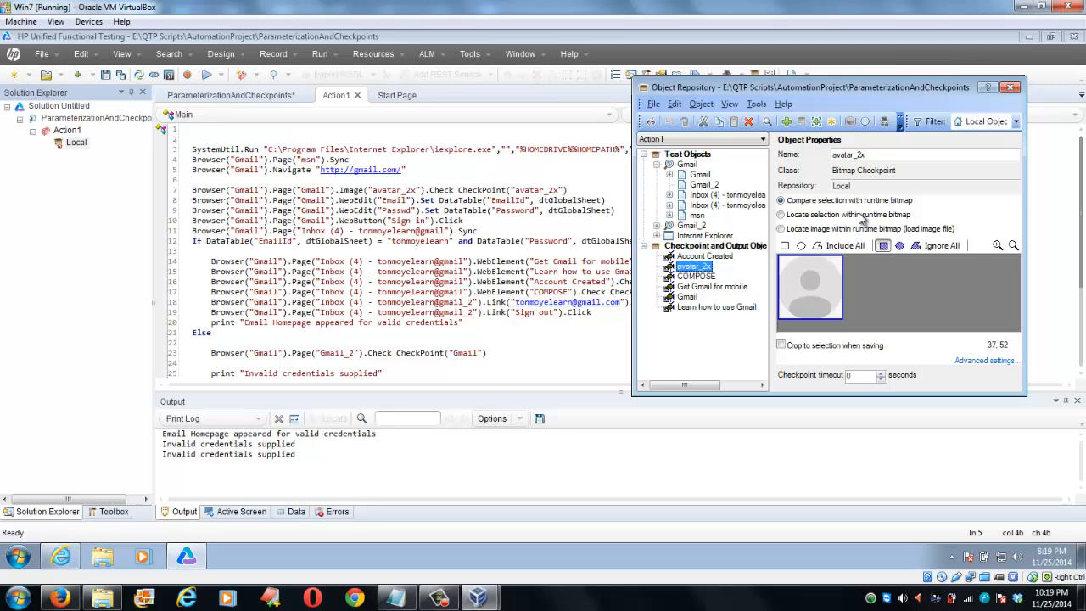
{"action": "left_click", "coordinate": [1010, 89]}
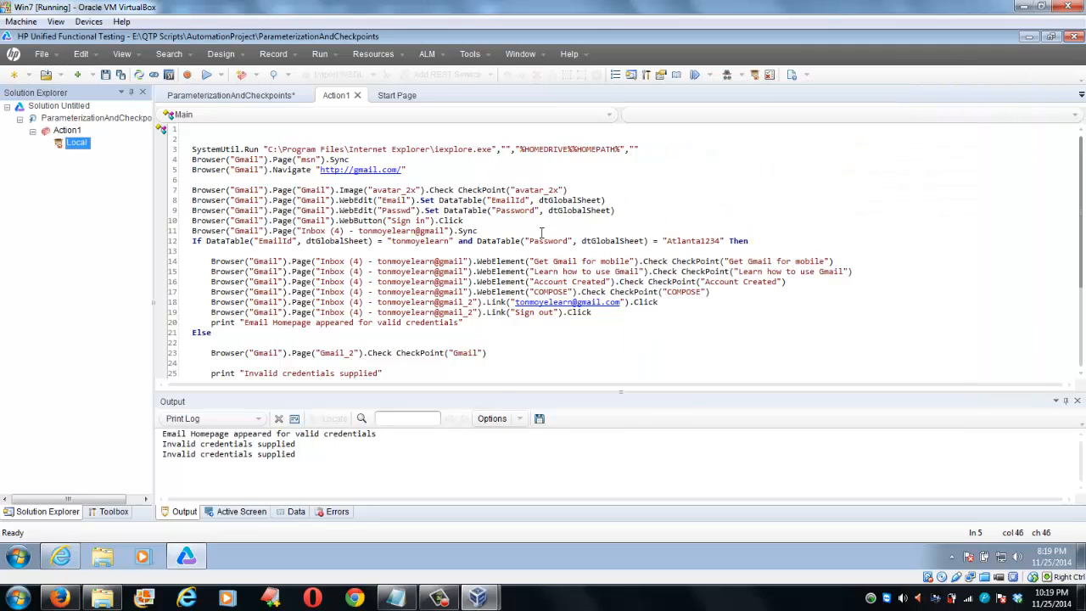
Clear the Output pane log and save the ParameterizationAndCheckpoints test.
{"action": "left_click", "coordinate": [278, 419]}
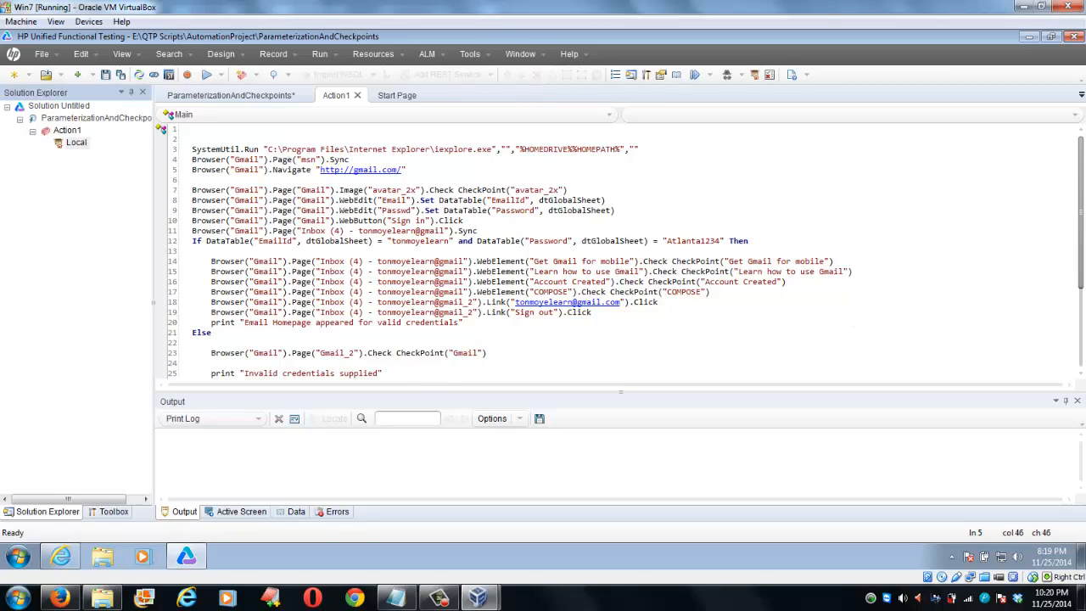
{"action": "scroll", "coordinate": [464, 319], "scroll_direction": "down", "scroll_amount": 1}
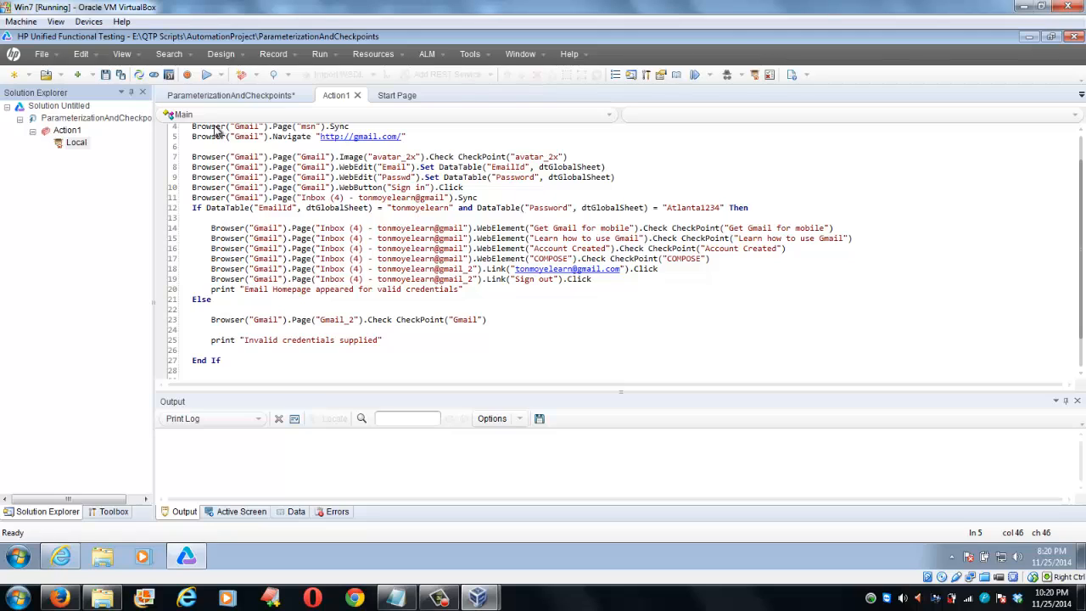
{"action": "left_click", "coordinate": [106, 76]}
Close the Internet Explorer window and start a test run with results going to Res6.
{"action": "left_click", "coordinate": [62, 557]}
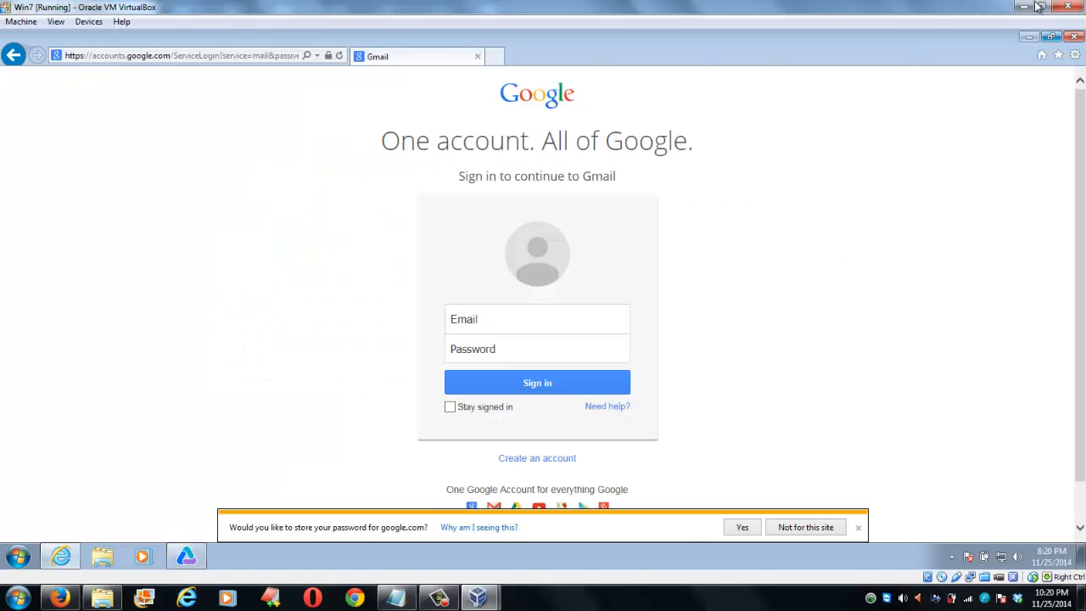
{"action": "left_click", "coordinate": [1076, 36]}
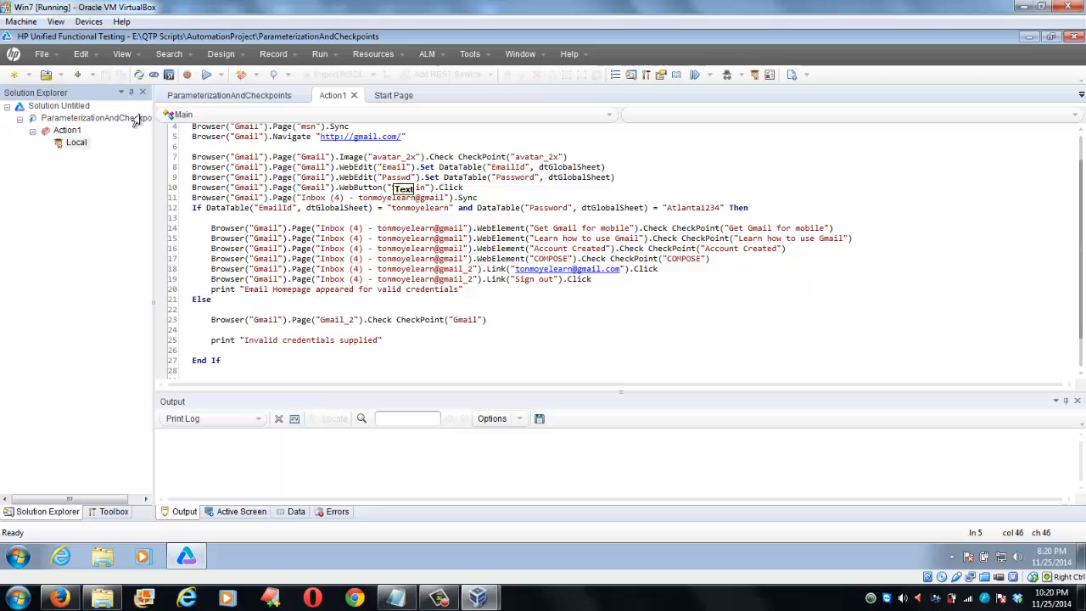
{"action": "left_click", "coordinate": [207, 75]}
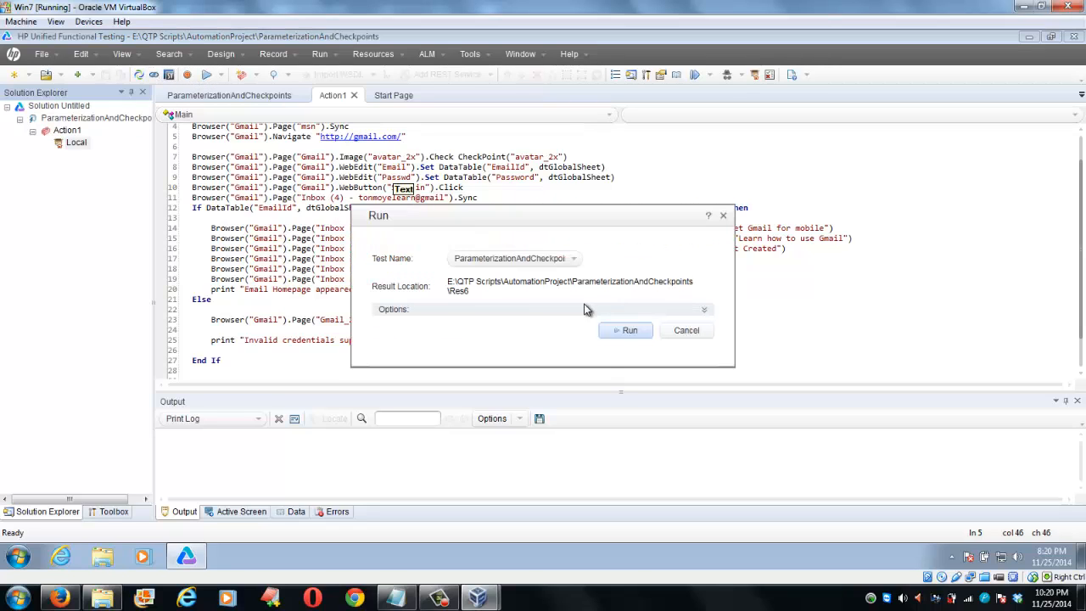
{"action": "left_click", "coordinate": [630, 331]}
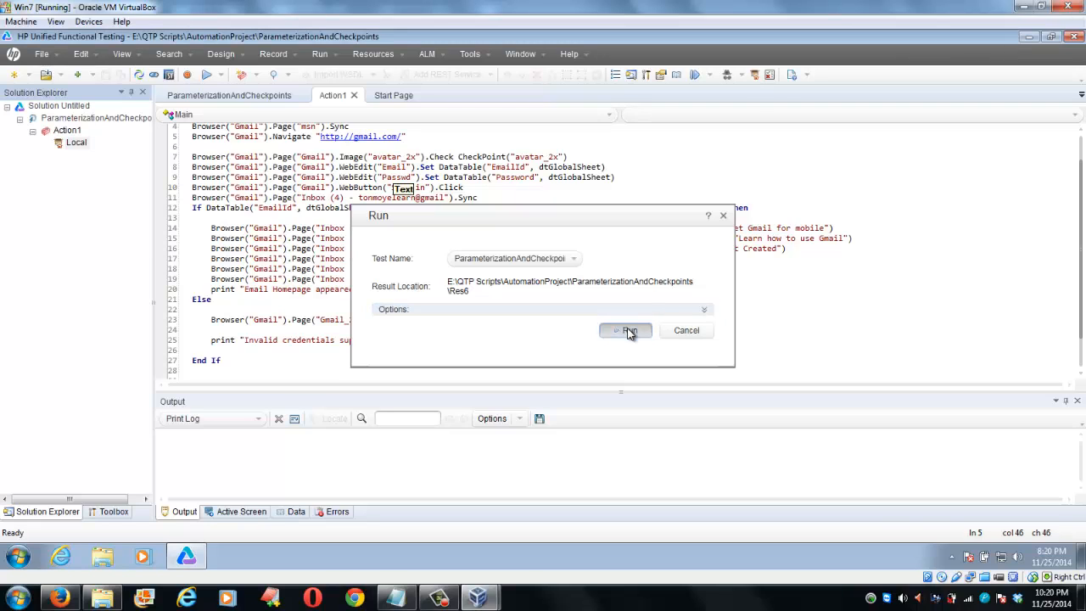
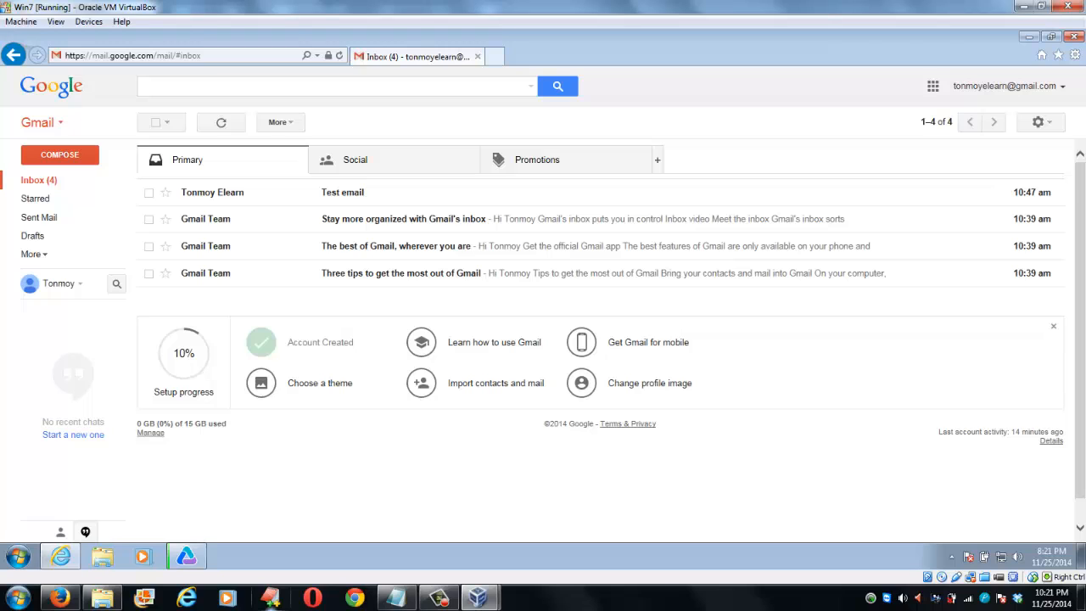
Sign out of Gmail and submit the sign-in form twice, with the next two credential sets.
{"action": "left_click", "coordinate": [1005, 86]}
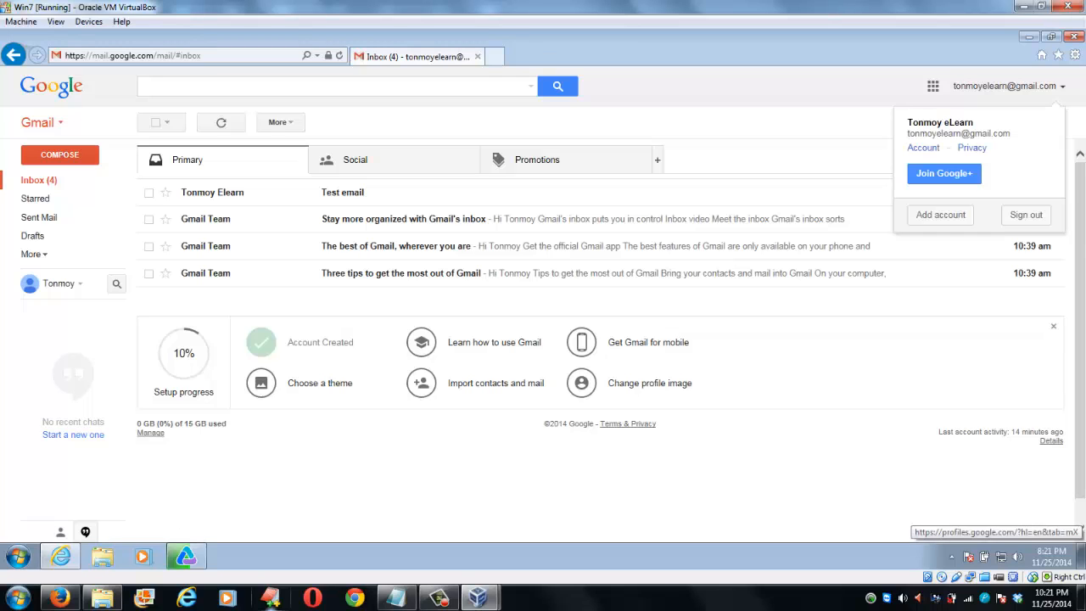
{"action": "left_click", "coordinate": [1026, 216]}
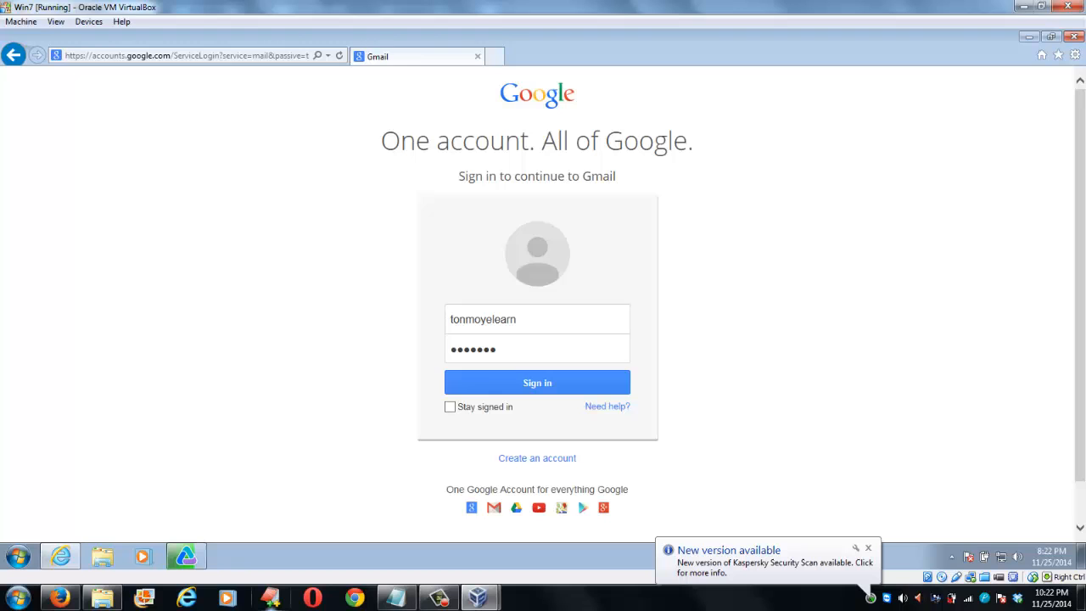
{"action": "key", "text": "Return"}
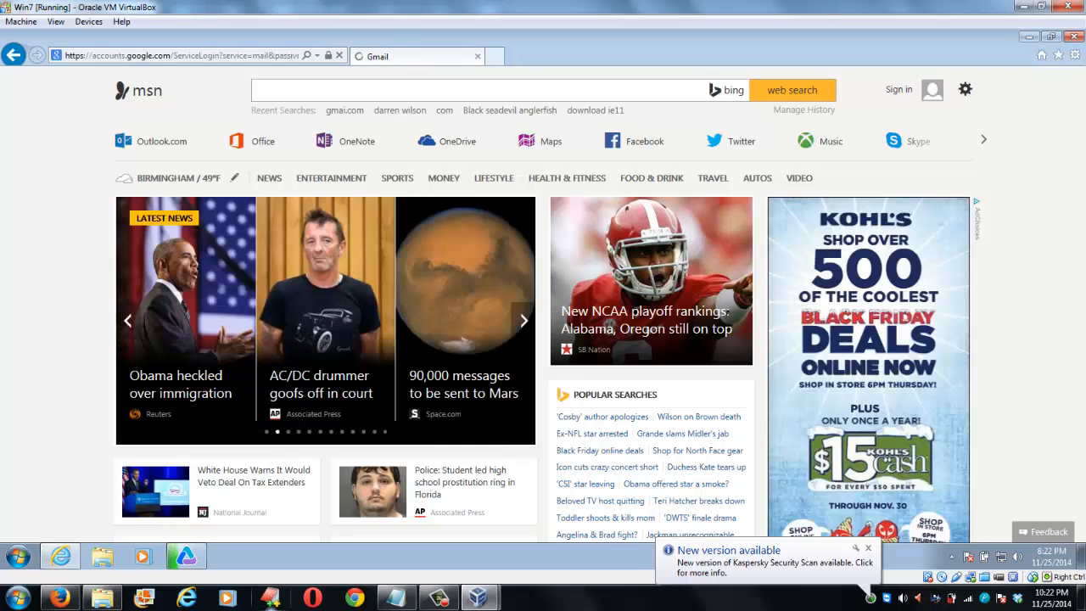
{"action": "key", "text": "Return"}
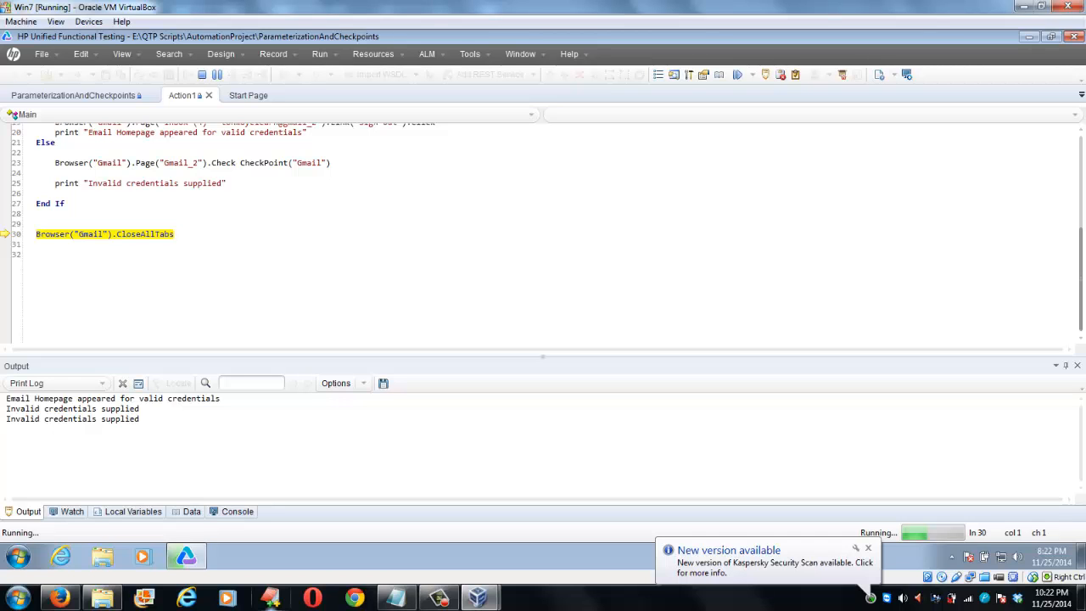
Wait for all 3 iterations to finish so Res6 opens in the Run Results Viewer as passed.
{"action": "mouse_move", "coordinate": [102, 556]}
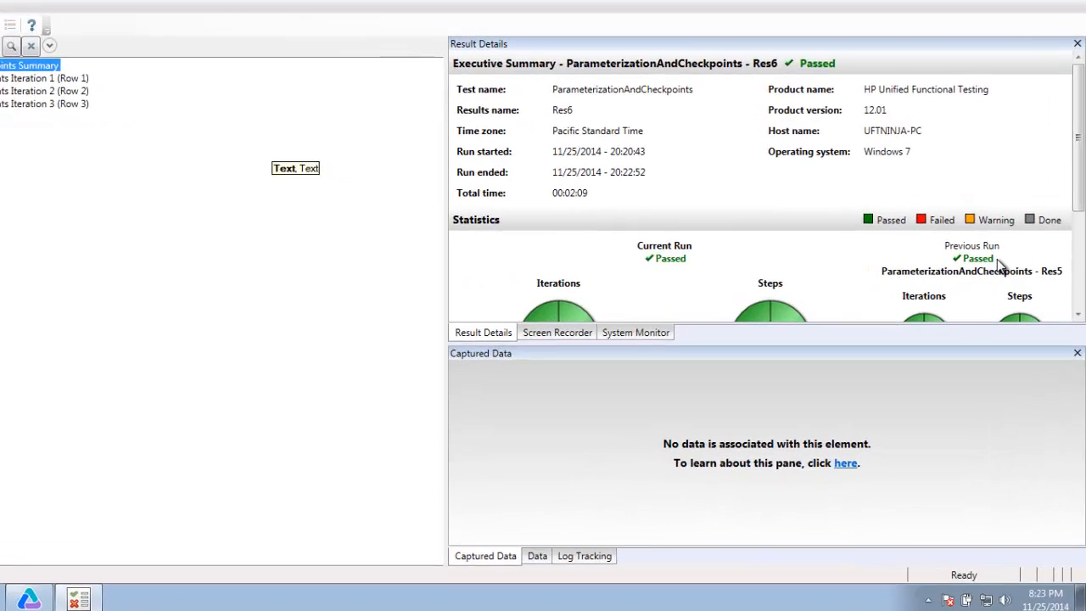
{"action": "left_click_drag", "start_coordinate": [1074, 188], "coordinate": [1075, 251]}
{"action": "left_click_drag", "start_coordinate": [1074, 153], "coordinate": [1057, 62]}
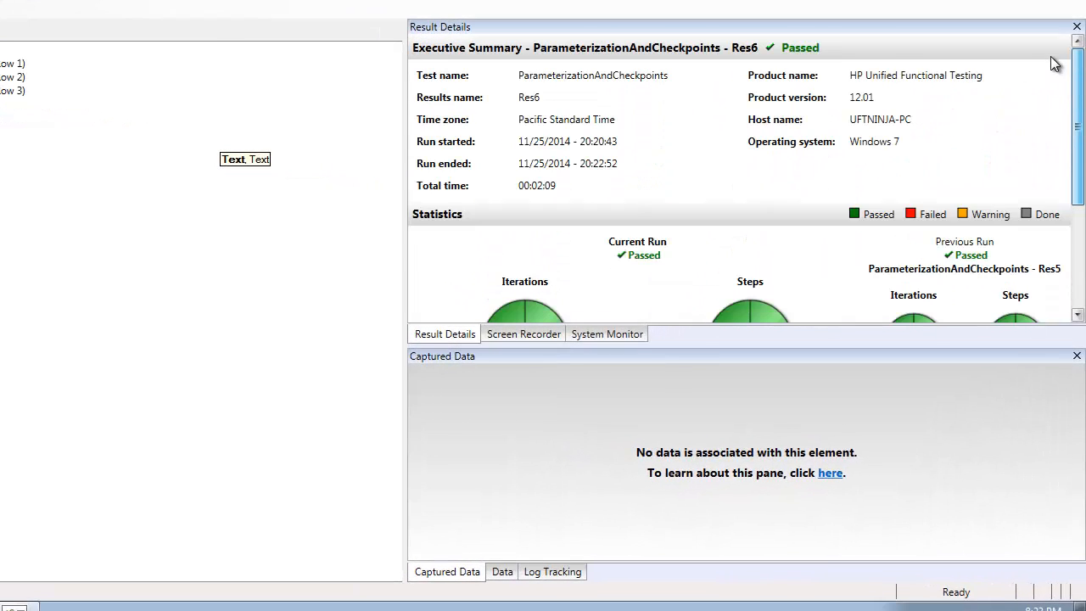